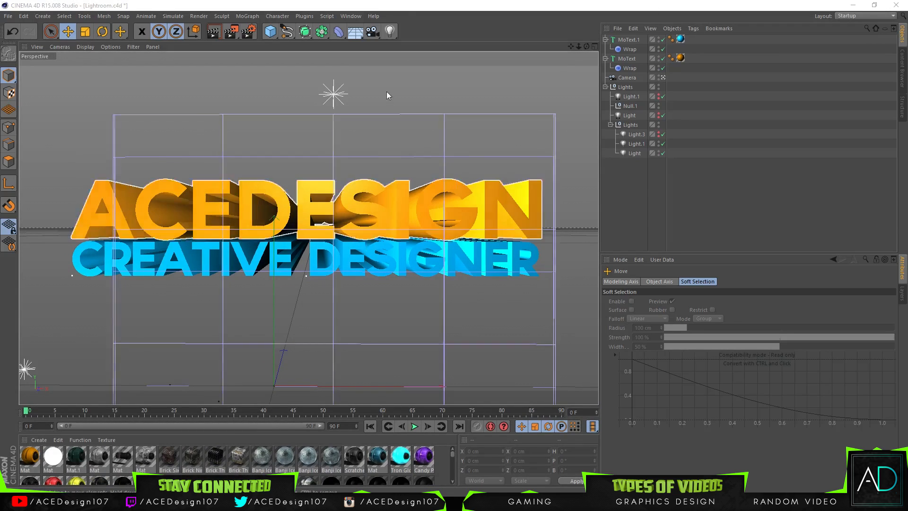
Step: Try changing the blue subtitle material Mat.5 to red (RGB 255, 0, 0), and undo the colour change
click(404, 4)
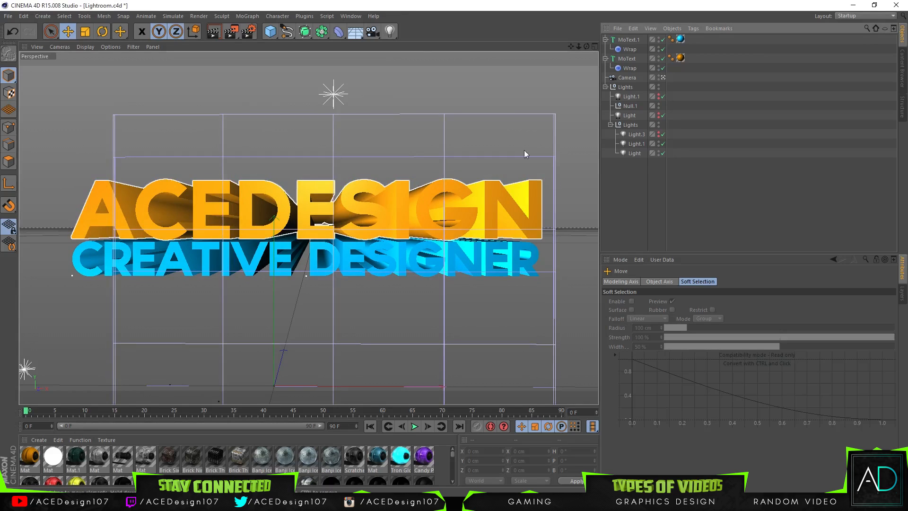
click(680, 41)
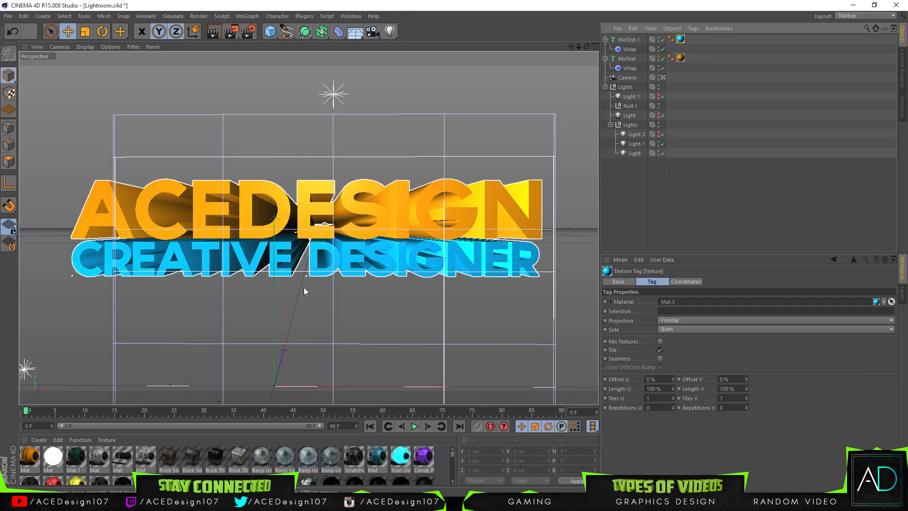
right_click(680, 38)
click(678, 39)
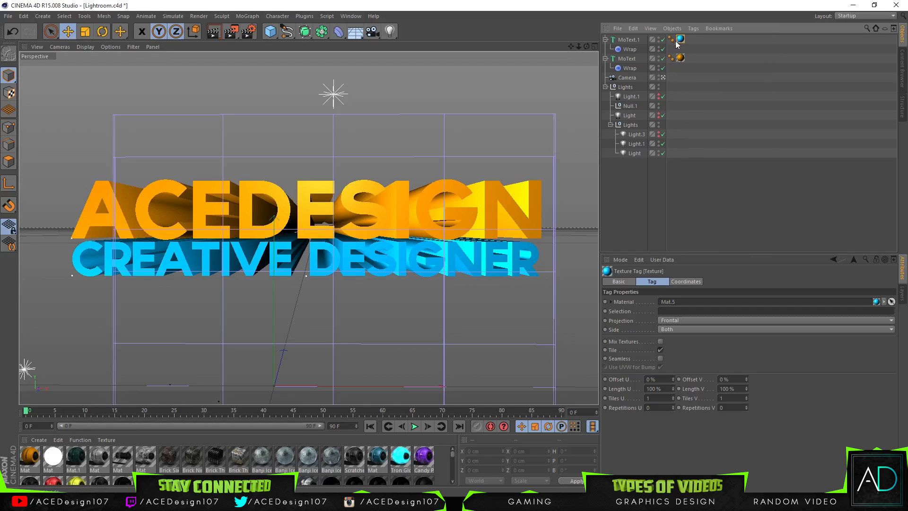
scroll(270, 458, down, 5)
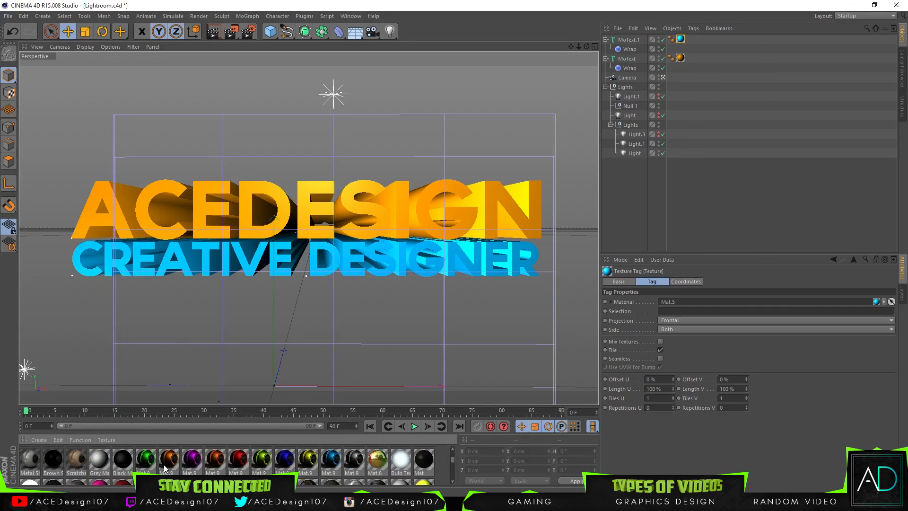
right_click(166, 467)
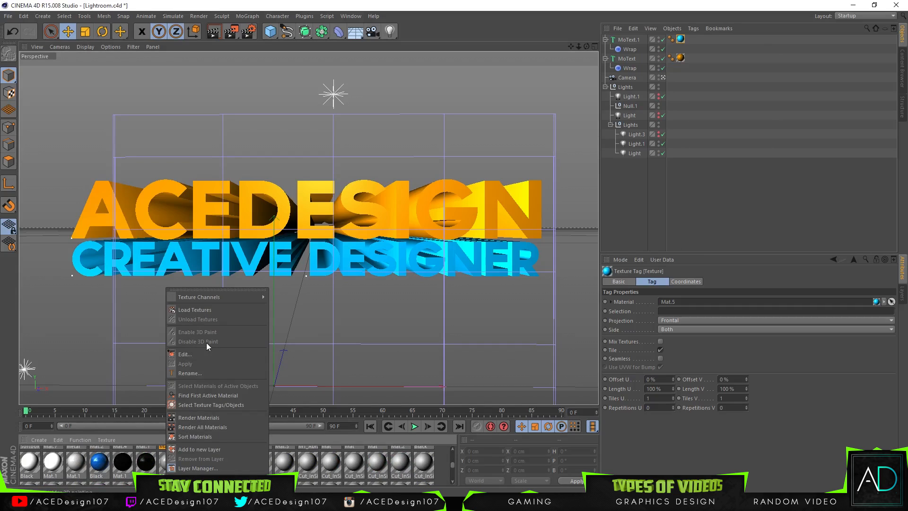
click(203, 354)
click(244, 121)
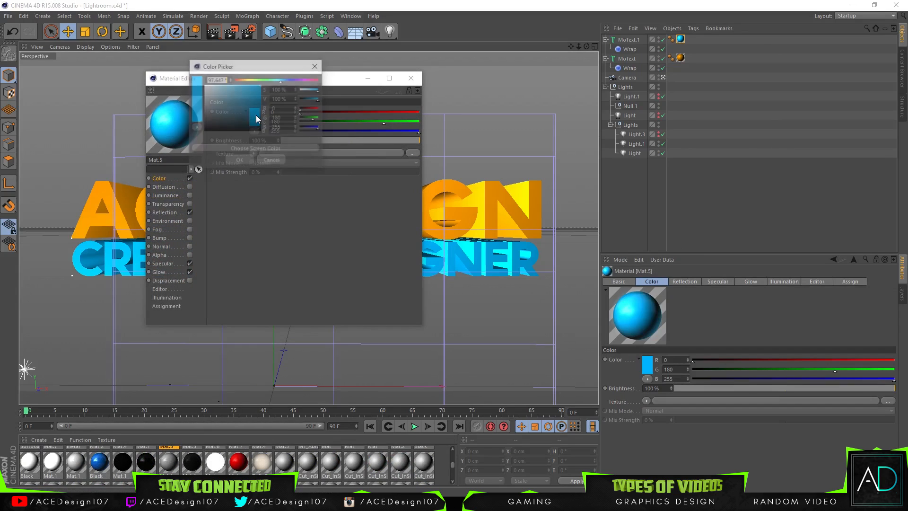
drag(293, 83, 320, 85)
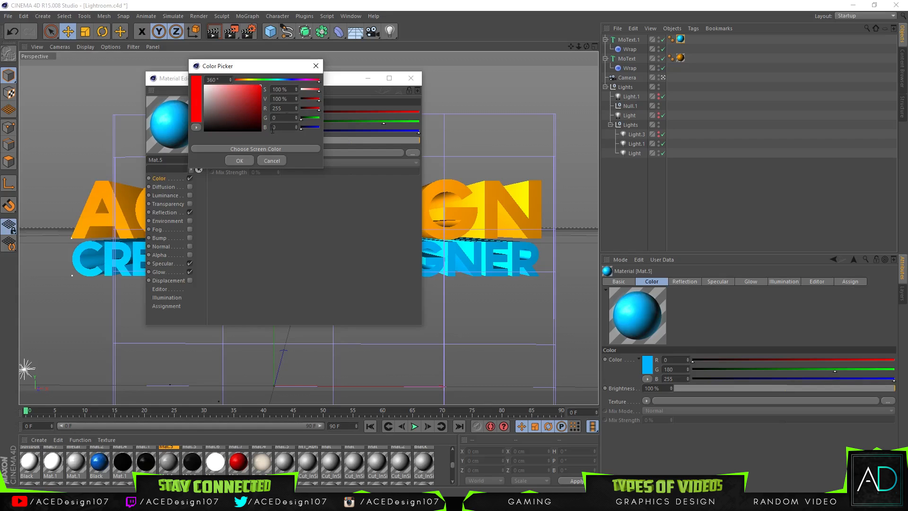
click(240, 161)
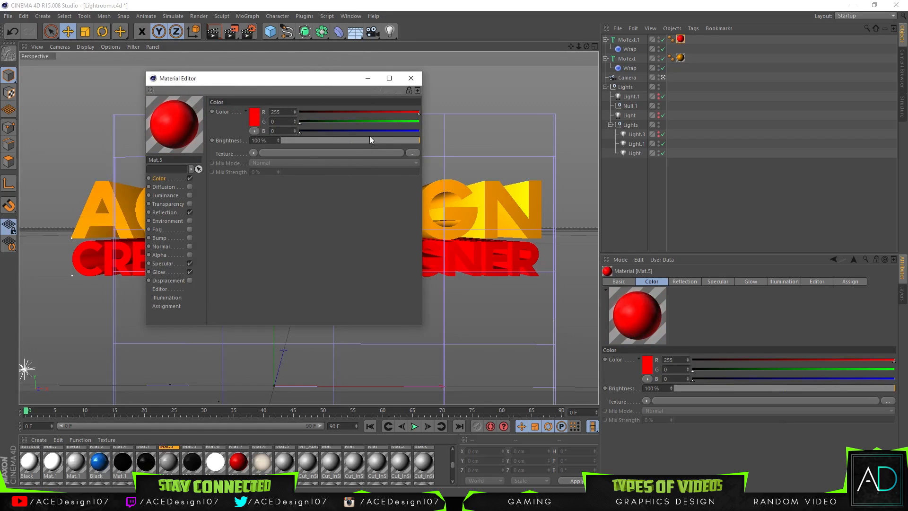
key(ctrl+z)
click(408, 78)
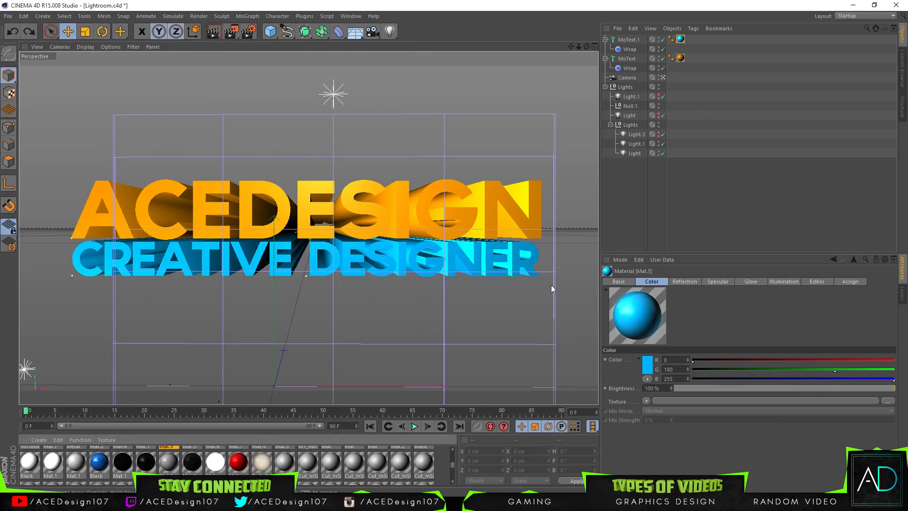
Step: Change the colour of the orange material Mat.1 on the ACEDESIGN text to pure red (RGB 255, 0, 0)
right_click(680, 57)
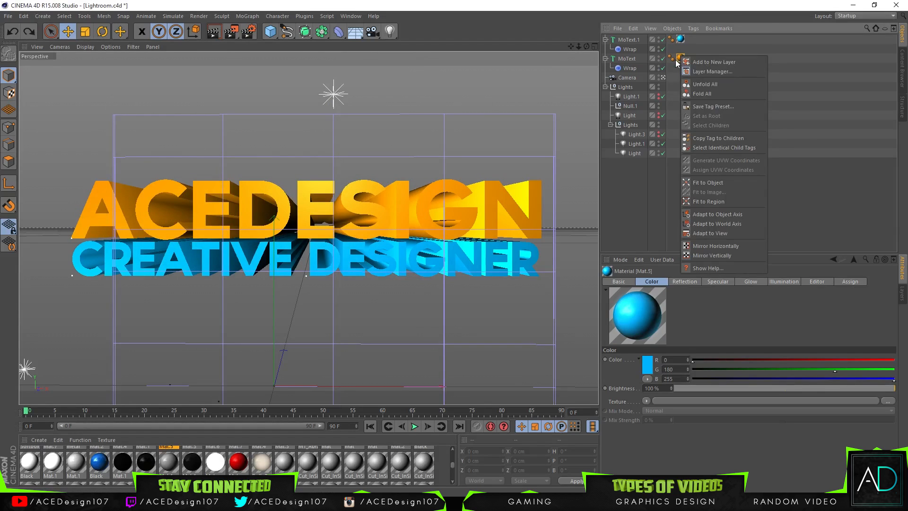
click(680, 58)
right_click(680, 60)
click(630, 204)
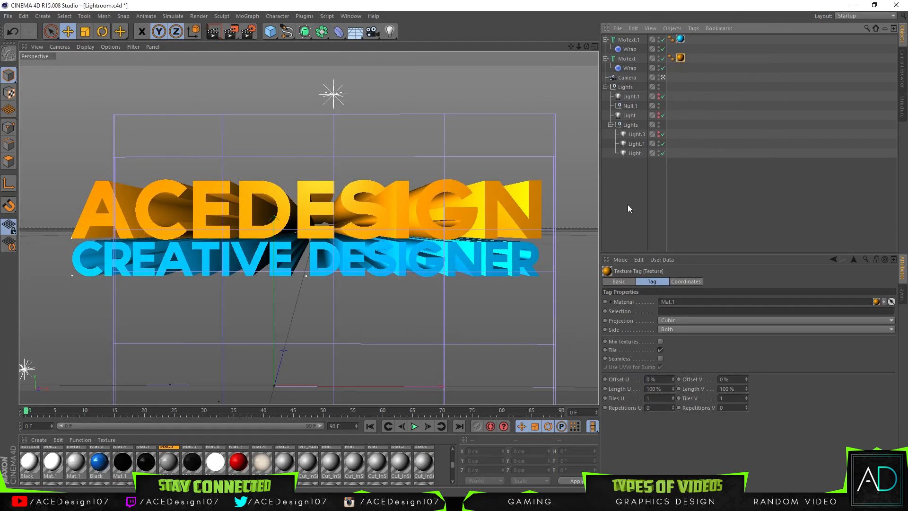
scroll(185, 462, up, 3)
right_click(148, 475)
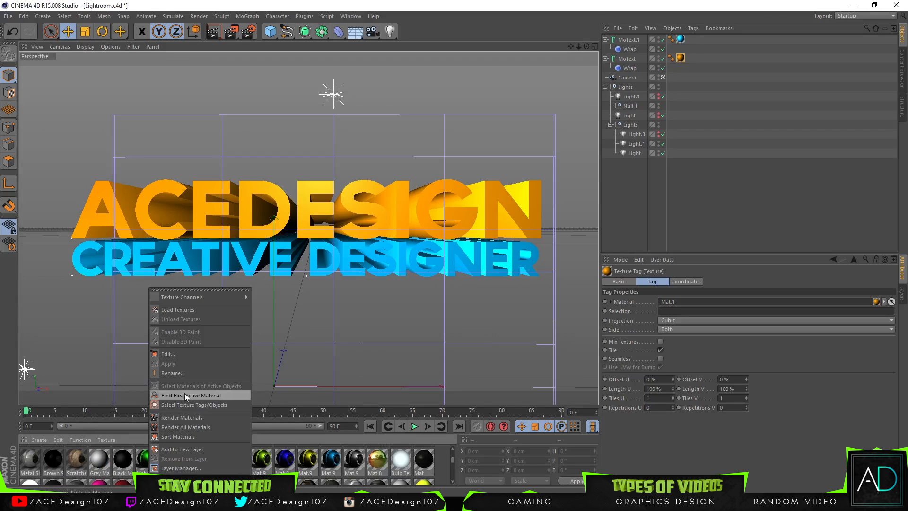
click(184, 355)
click(251, 102)
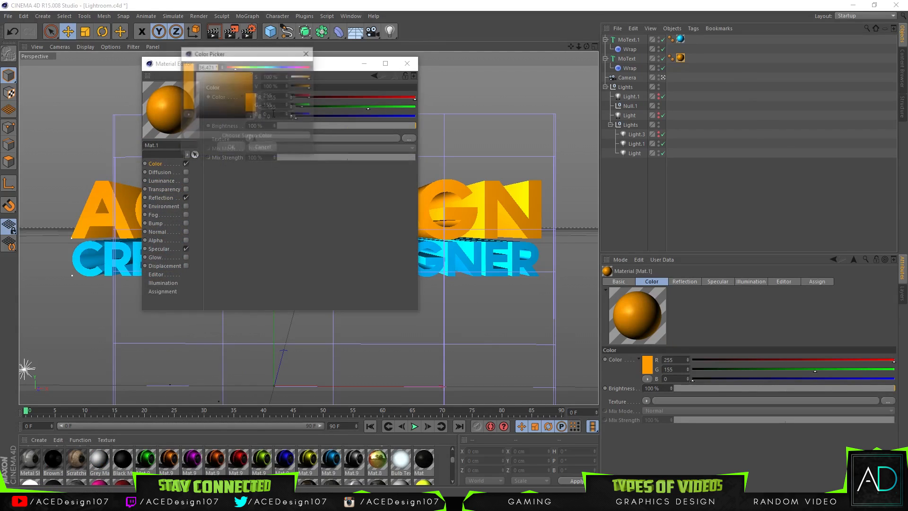
click(309, 66)
click(231, 146)
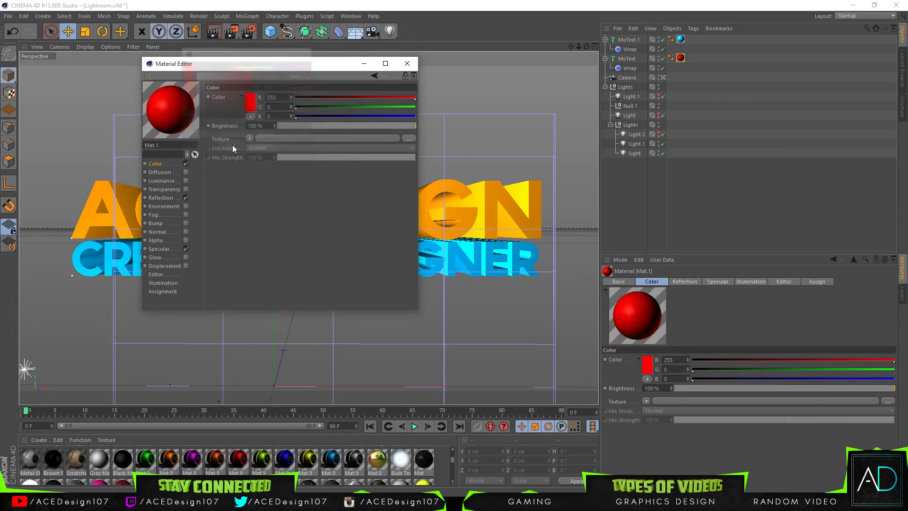
click(407, 64)
right_click(681, 39)
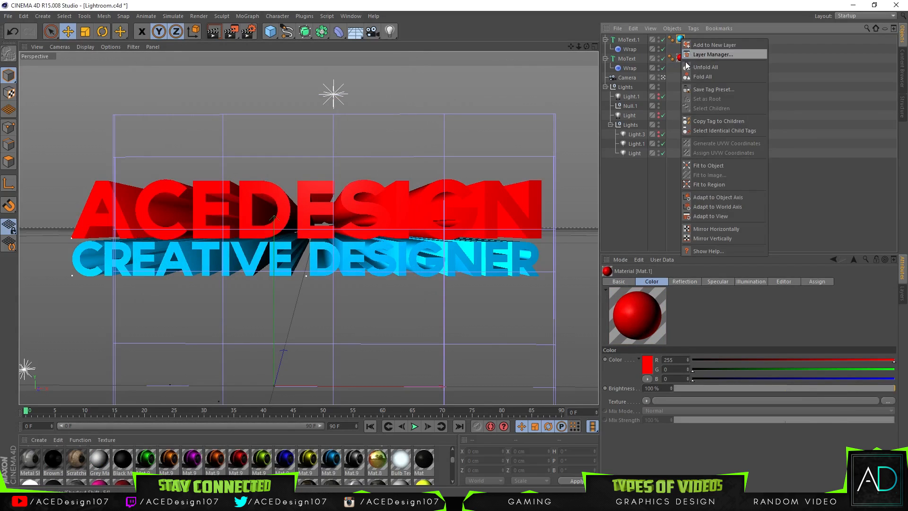
click(180, 479)
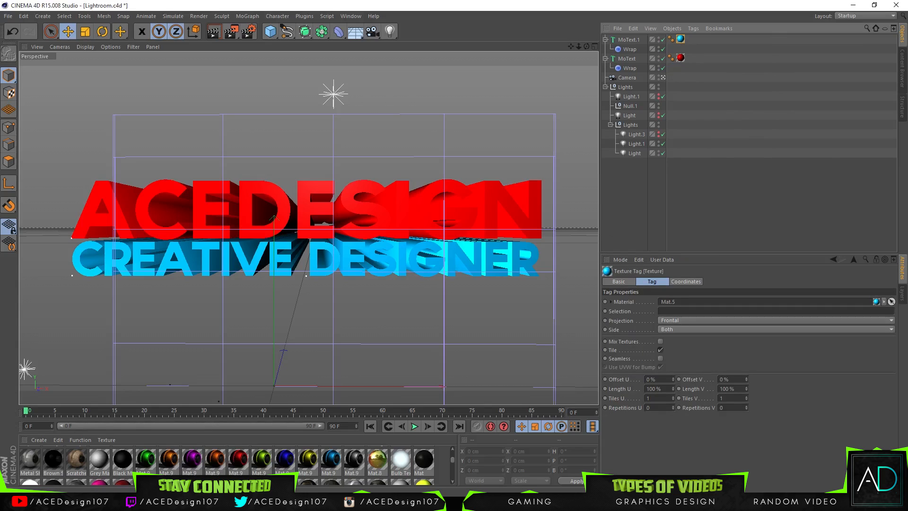
right_click(170, 476)
click(201, 355)
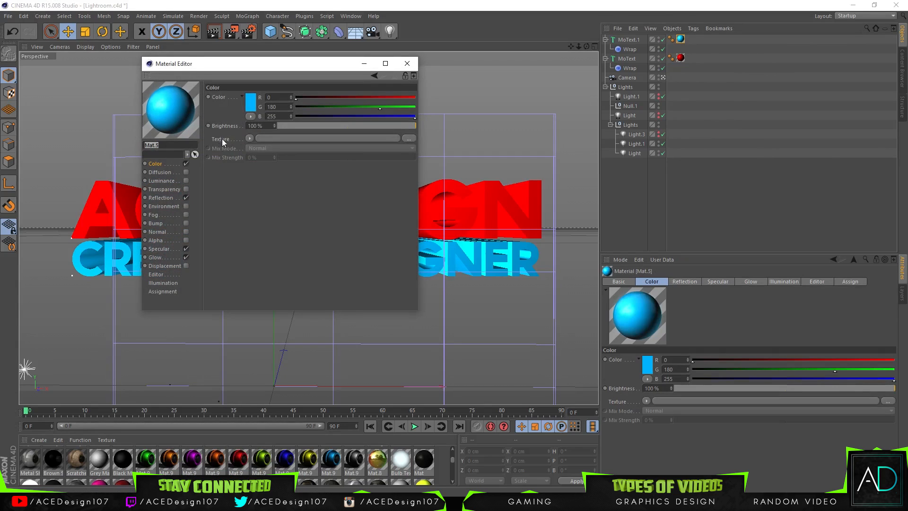
click(407, 63)
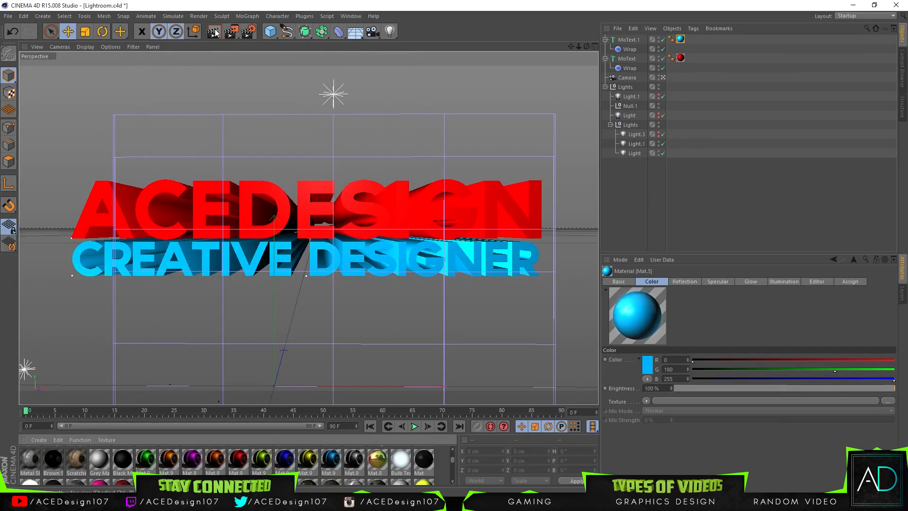
Step: Render a preview of the view, and switch the last light in the nested Lights group off and on to compare its effect
click(215, 31)
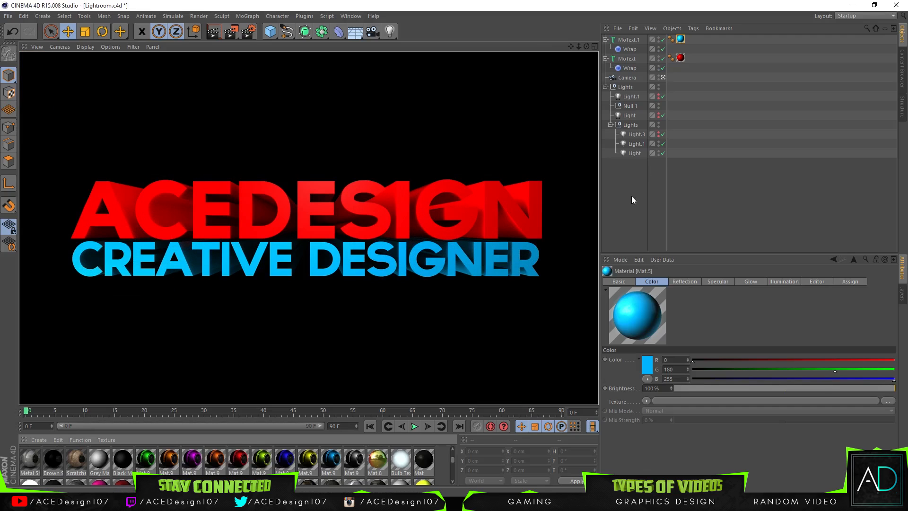
click(463, 130)
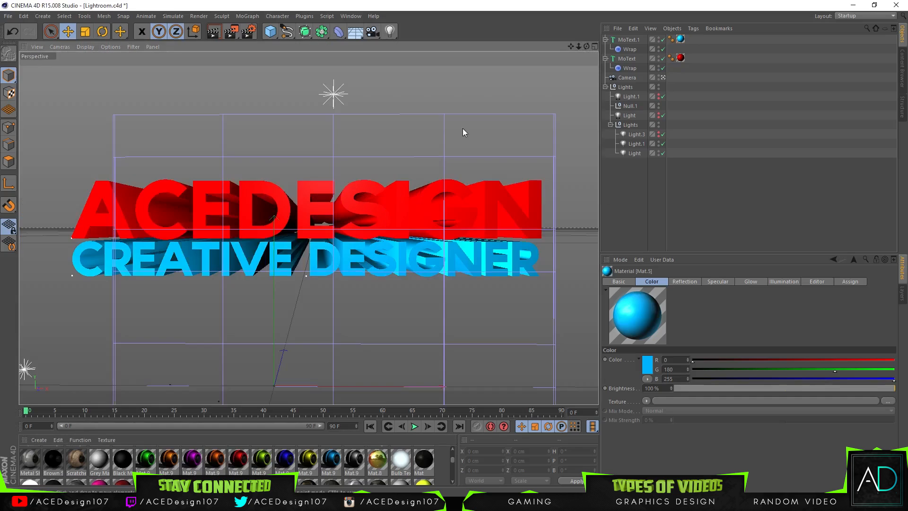
click(662, 144)
click(661, 144)
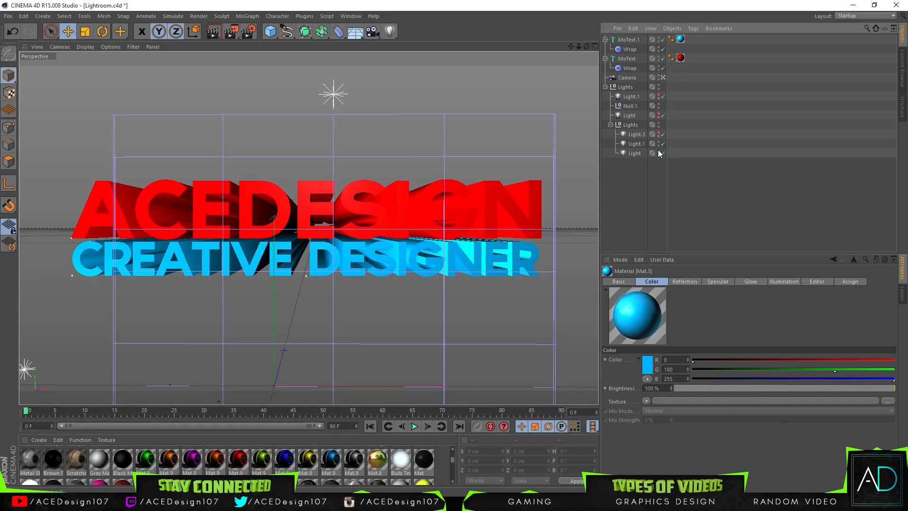
click(661, 153)
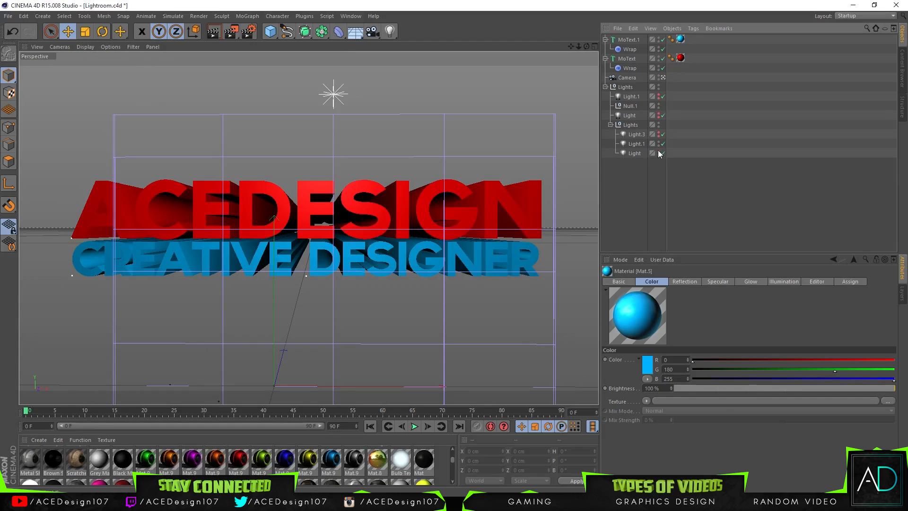
click(661, 153)
click(661, 153)
click(660, 154)
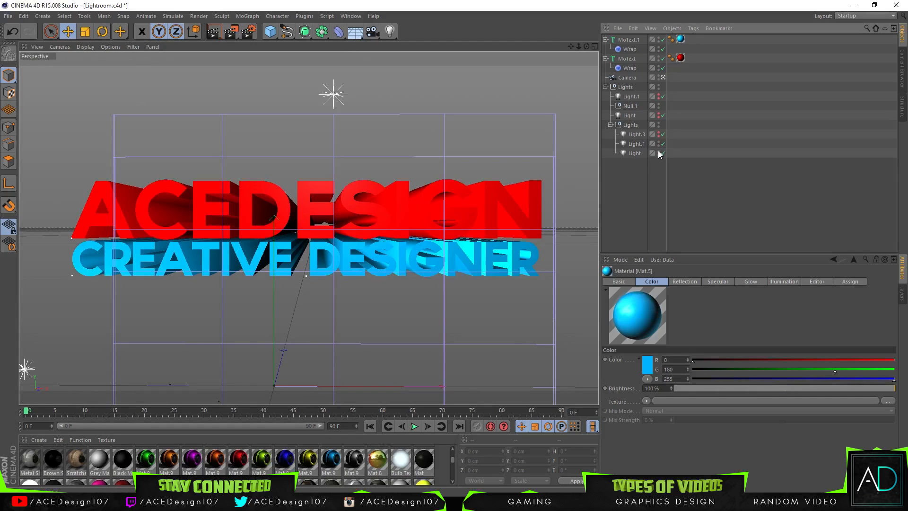
Step: Lower the intensity of the last light in the nested Lights group to 50% and render a preview of the view
click(633, 154)
drag(659, 343, 793, 337)
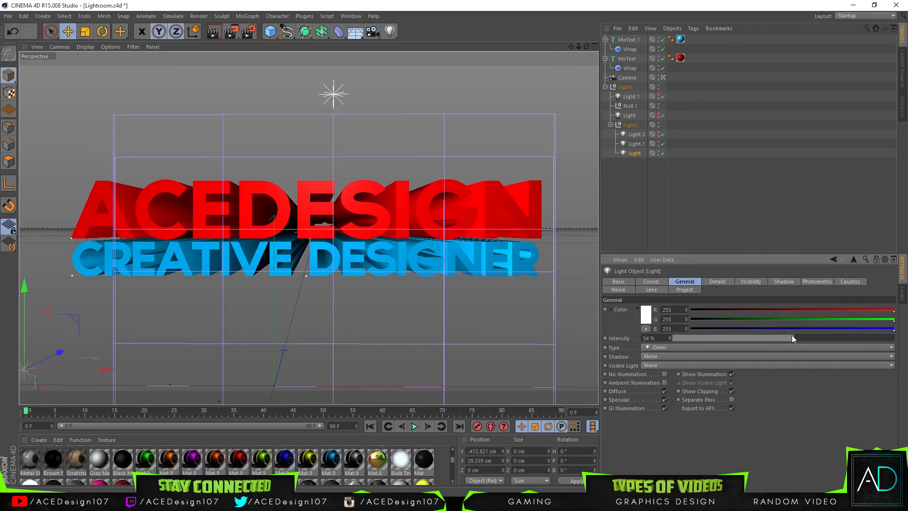
click(213, 31)
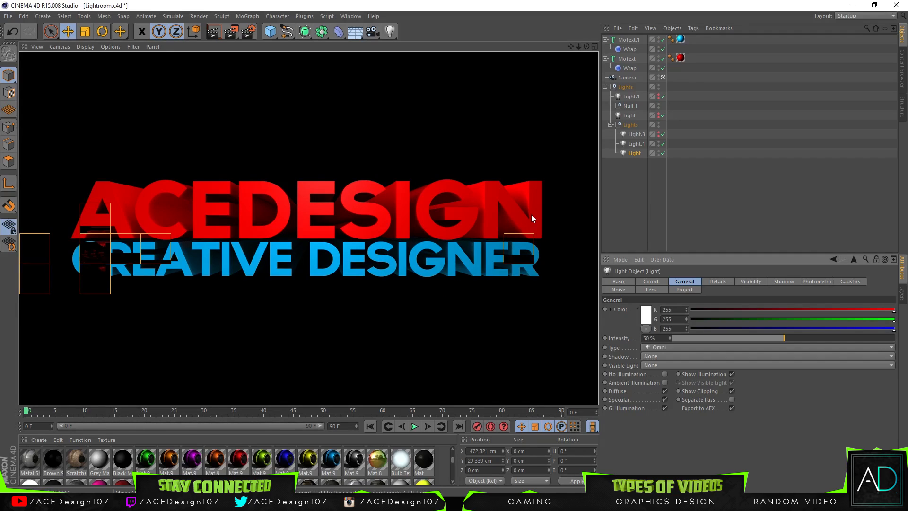
Step: Replace the blue CREATIVE DESIGNER subtitle's text with YOUTUBE DIRECTOR and deselect the object
click(628, 58)
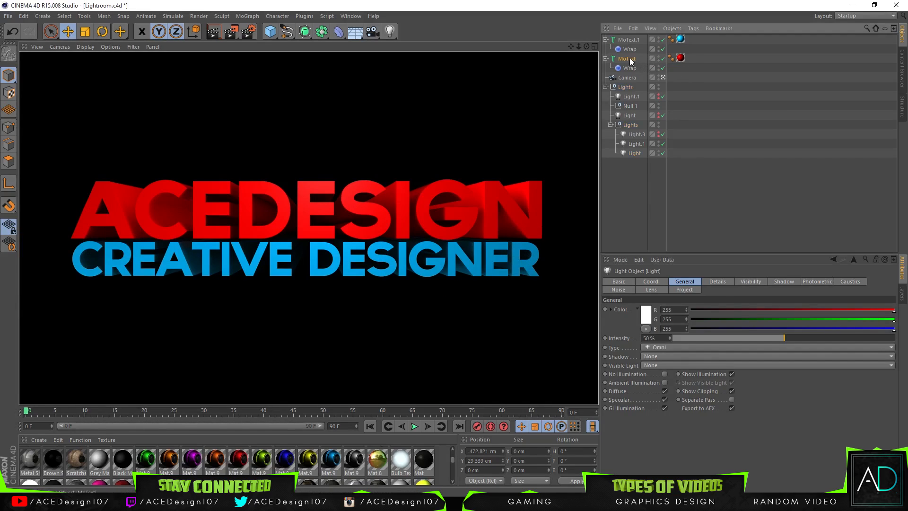
click(392, 270)
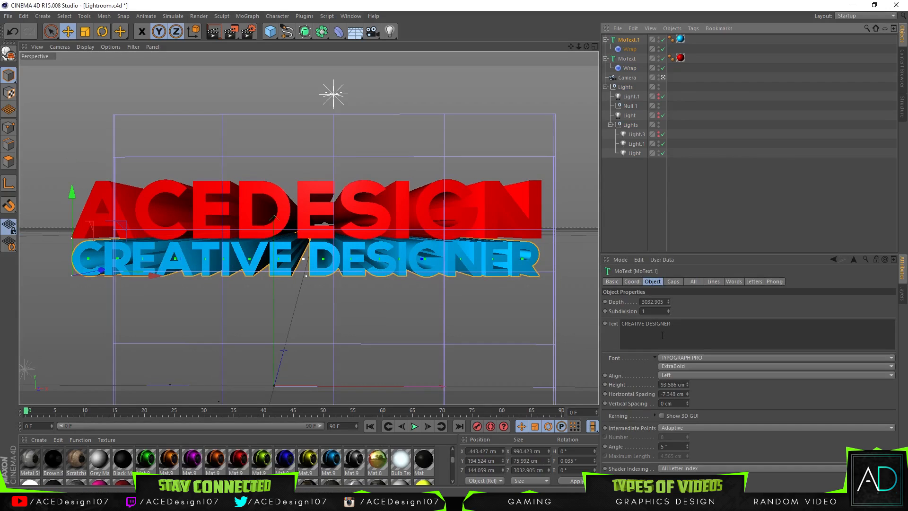
text(Y)
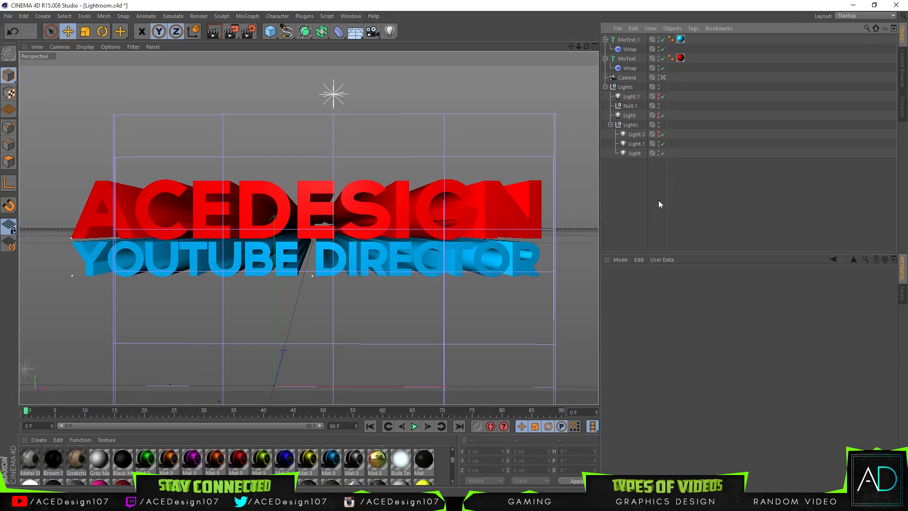
click(658, 200)
right_click(80, 502)
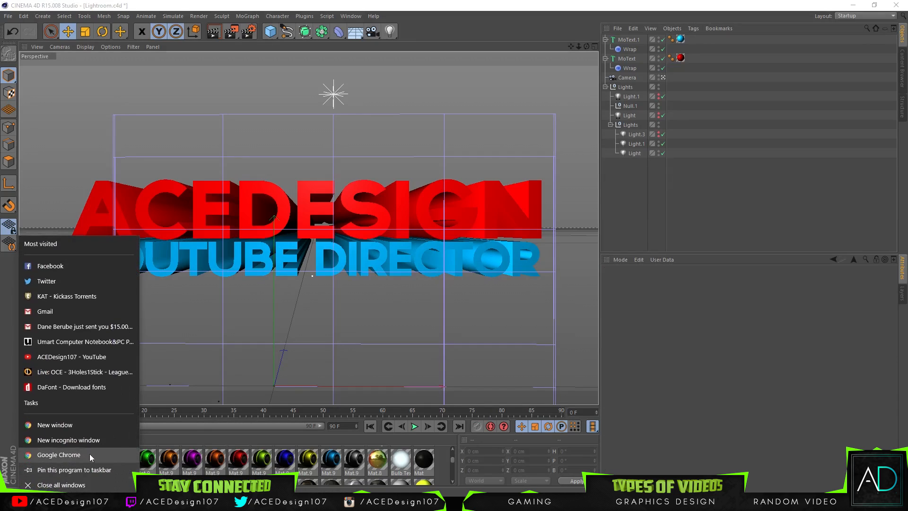
click(70, 456)
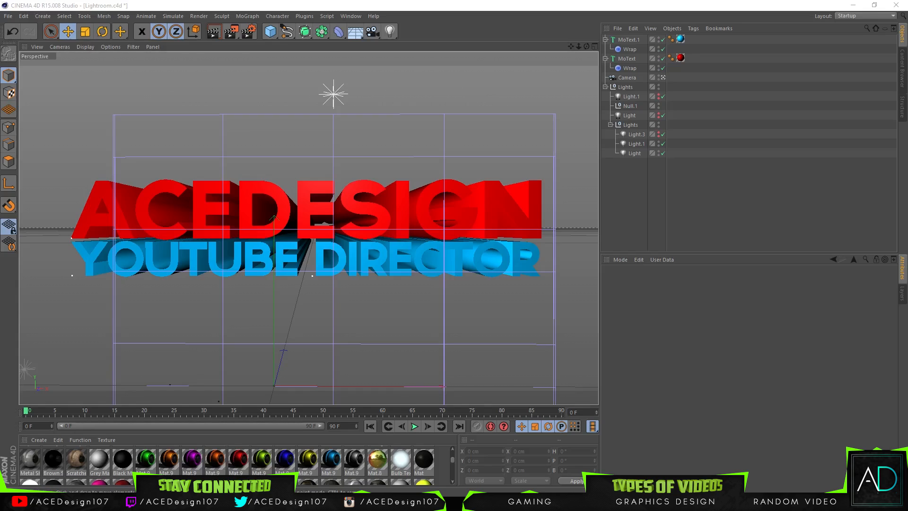
Step: Set the render's save file to Render2 in the Documents\Tutorial\Render folder and show the render's output size settings
click(248, 33)
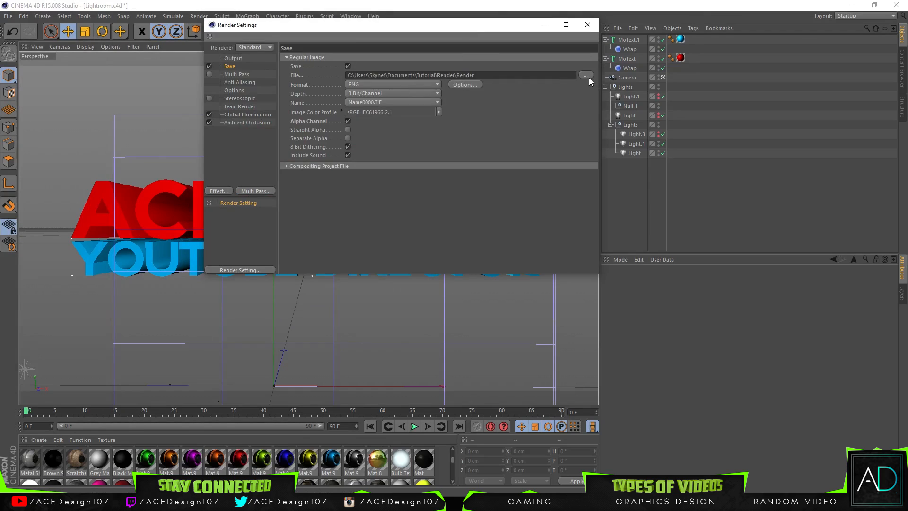
click(587, 77)
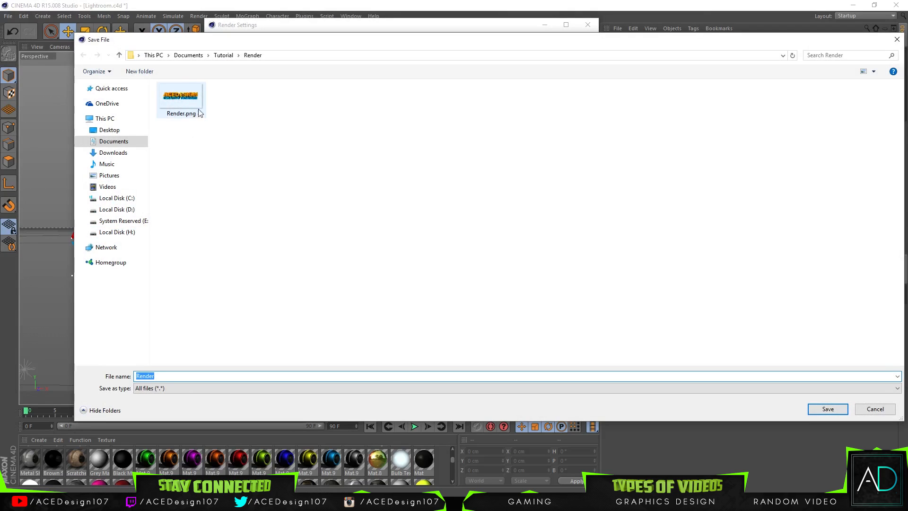
click(164, 378)
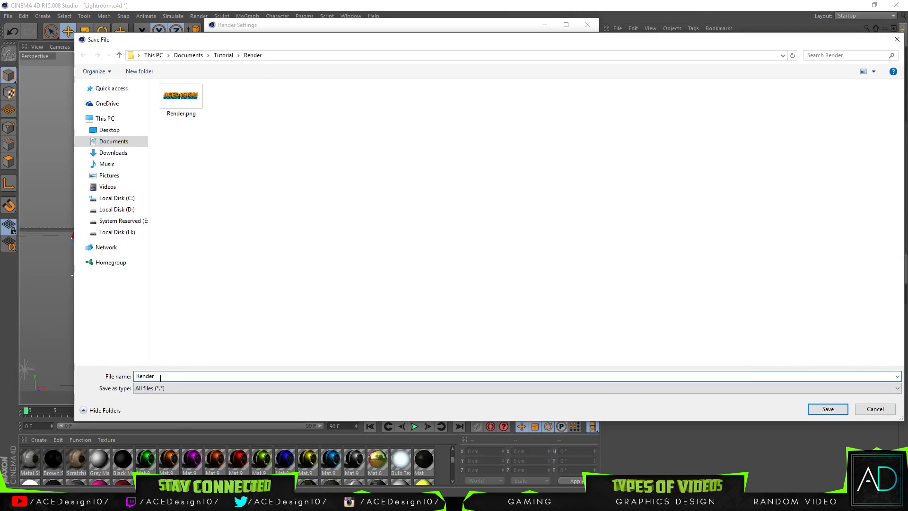
text(2)
click(828, 408)
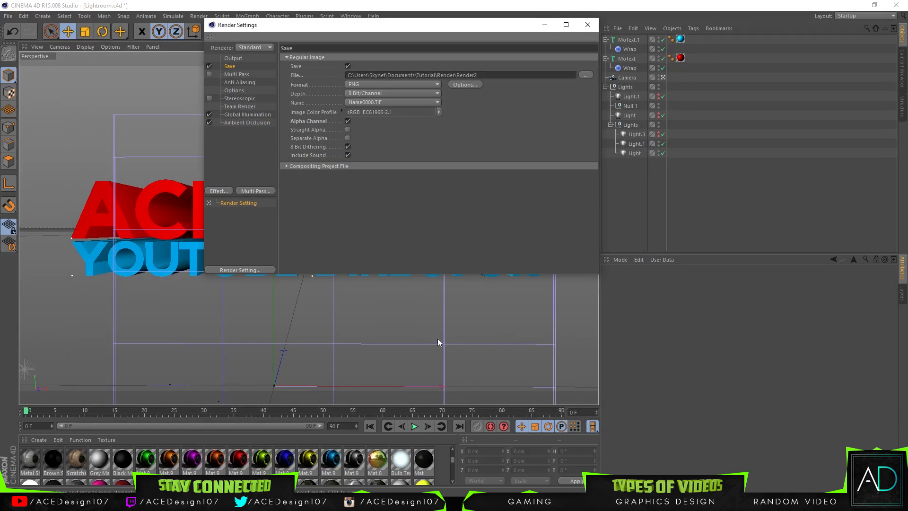
click(233, 58)
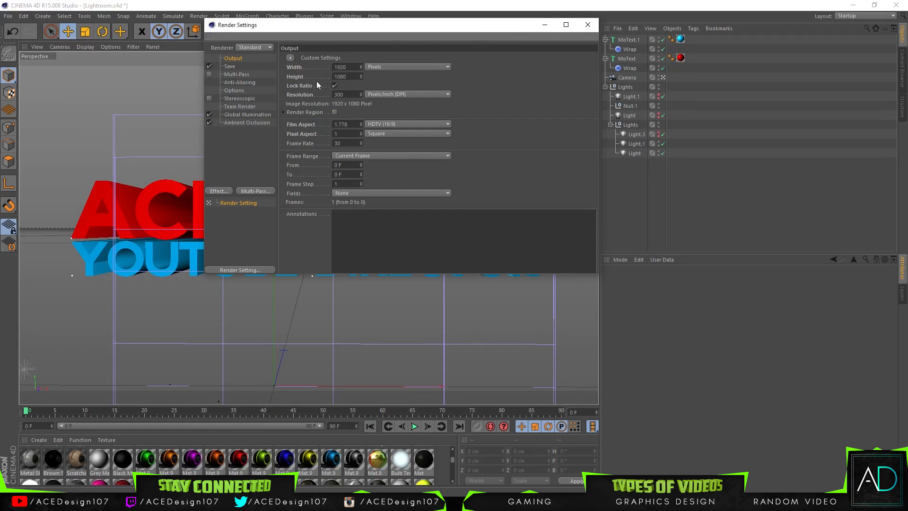
Step: Close the render settings and render the scene to the Picture Viewer
click(588, 25)
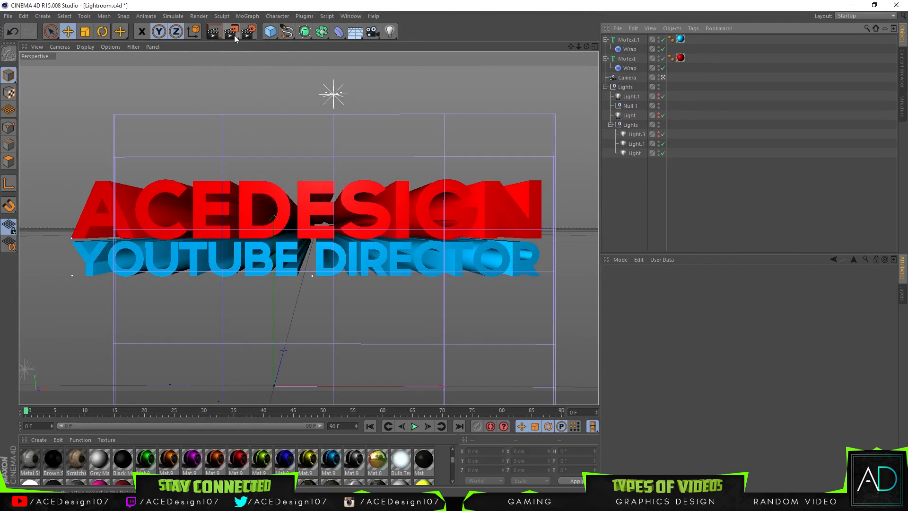
click(233, 32)
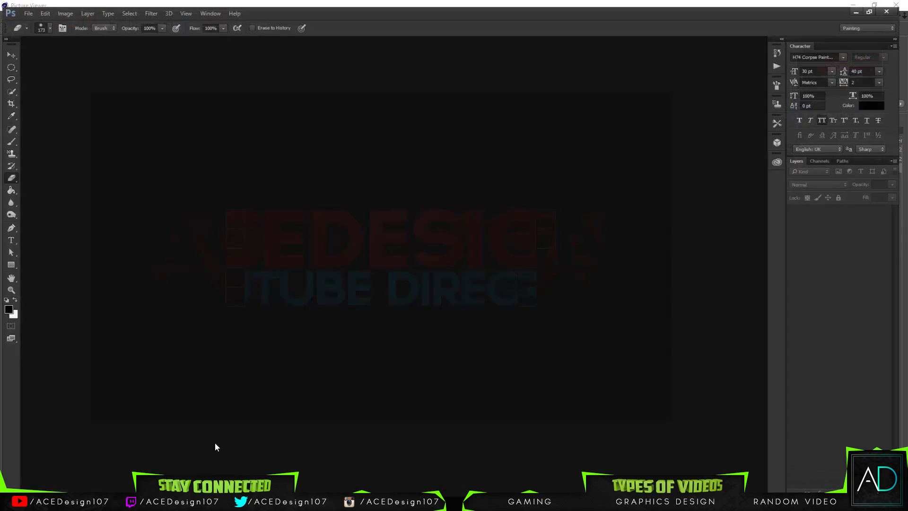
click(26, 6)
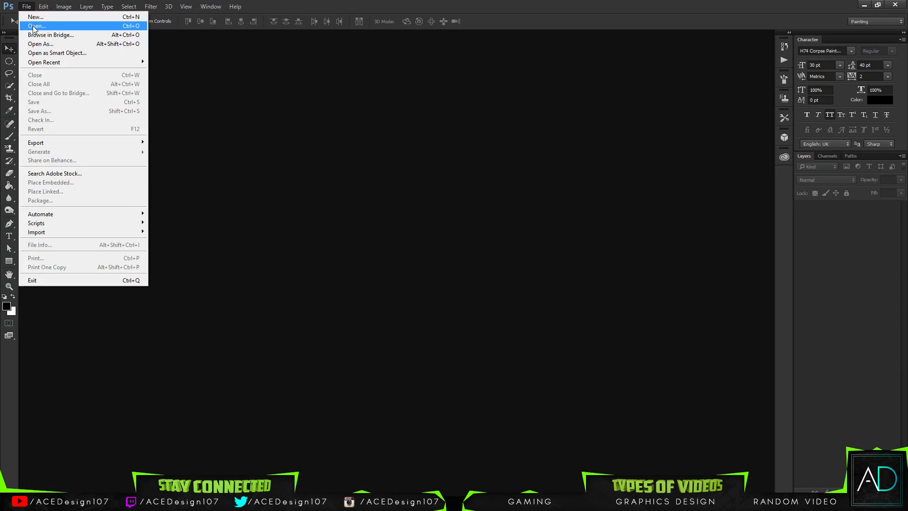
click(34, 26)
click(524, 152)
click(525, 164)
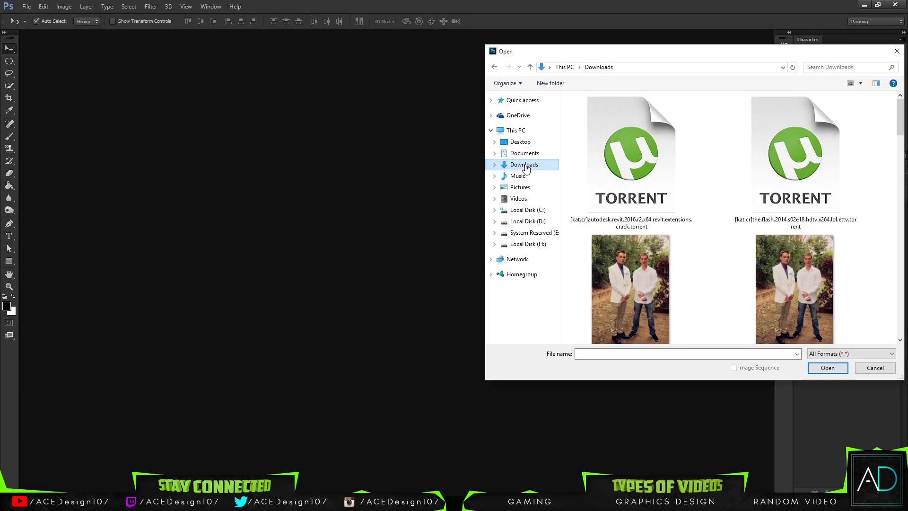
click(525, 153)
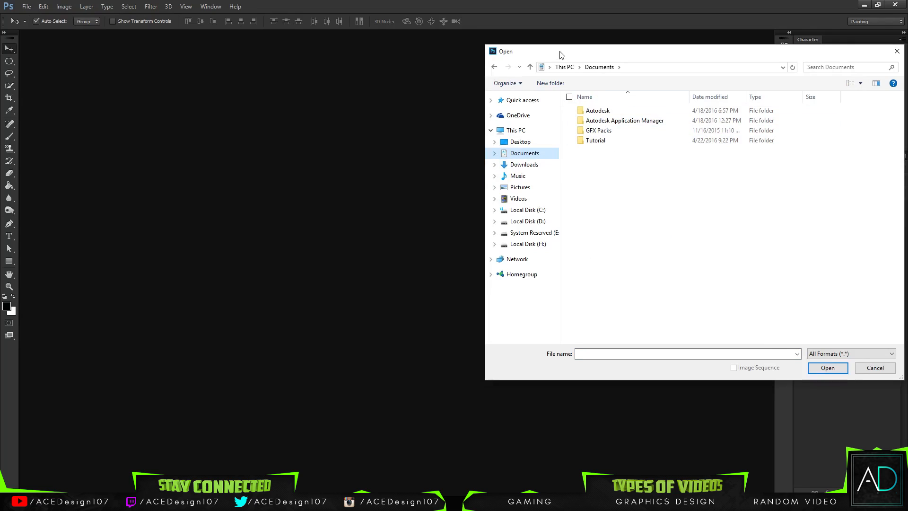
drag(561, 55, 321, 53)
double_click(363, 139)
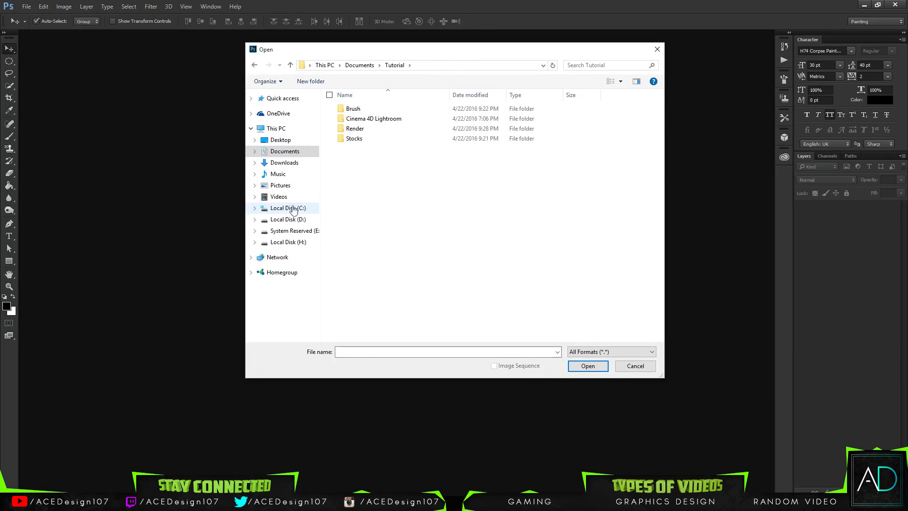
click(289, 220)
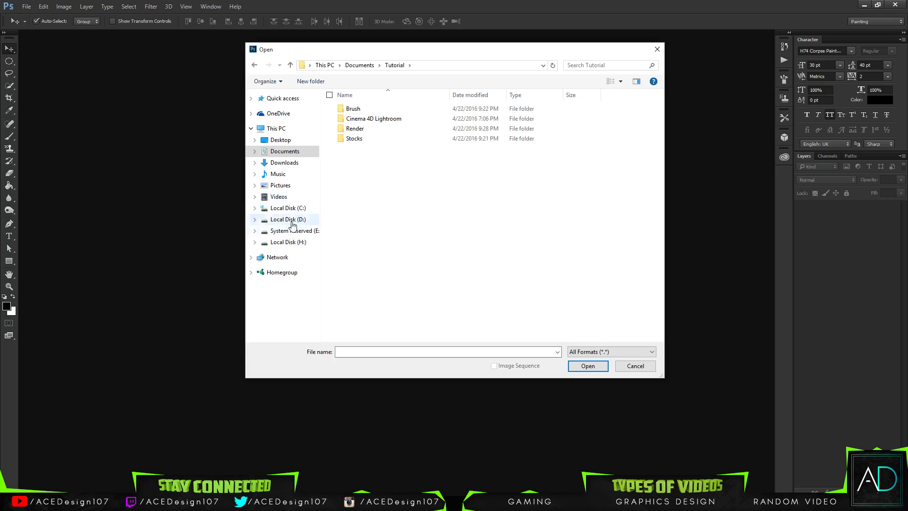
click(657, 50)
Step: In Photoshop, create a new document 1500 pixels wide and 500 pixels high at 300 pixels/inch with a white background
click(26, 7)
click(29, 20)
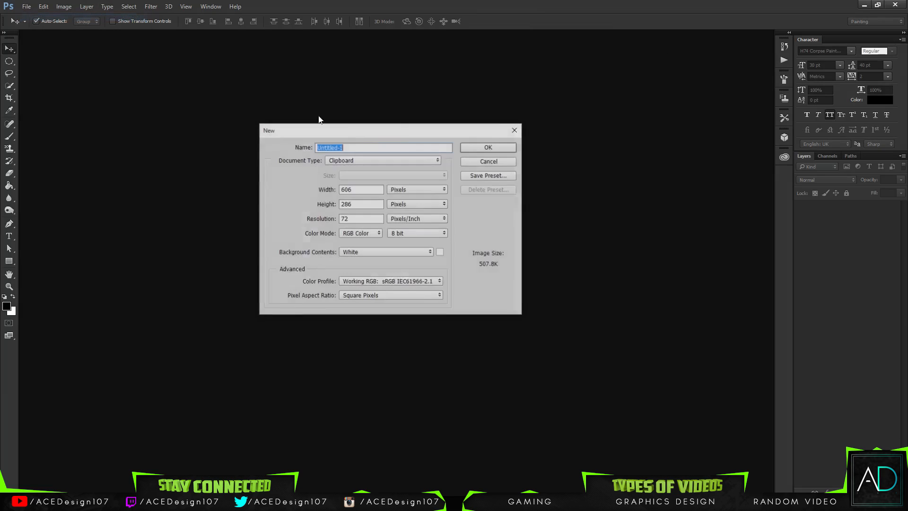
drag(373, 189, 259, 178)
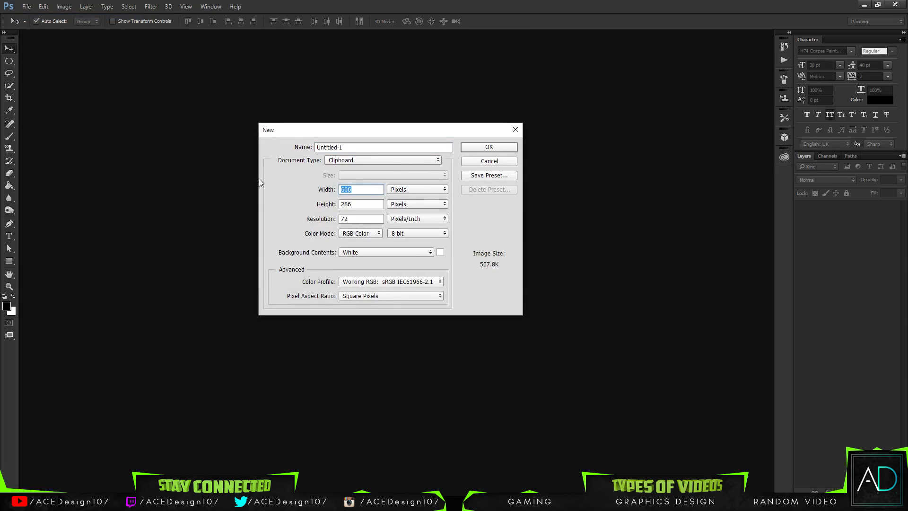
text(1500)
key(Tab)
text(500)
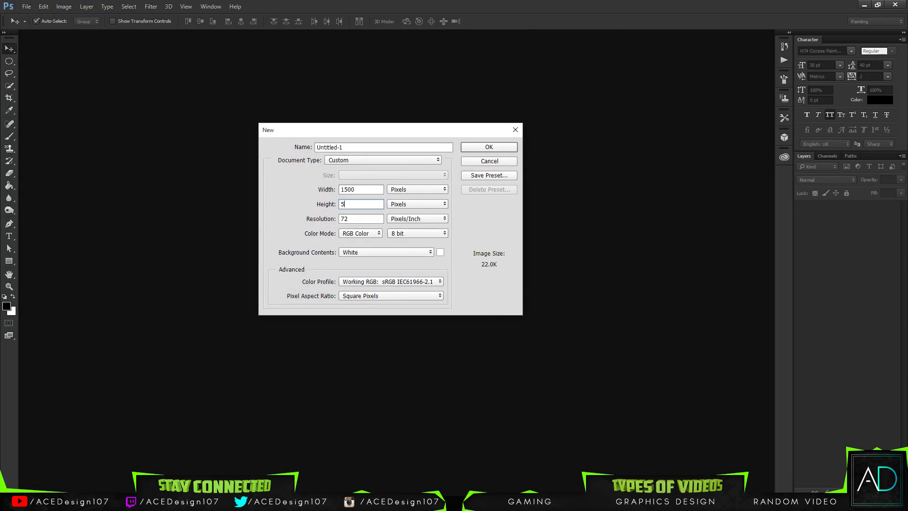
double_click(353, 220)
text(300)
click(481, 147)
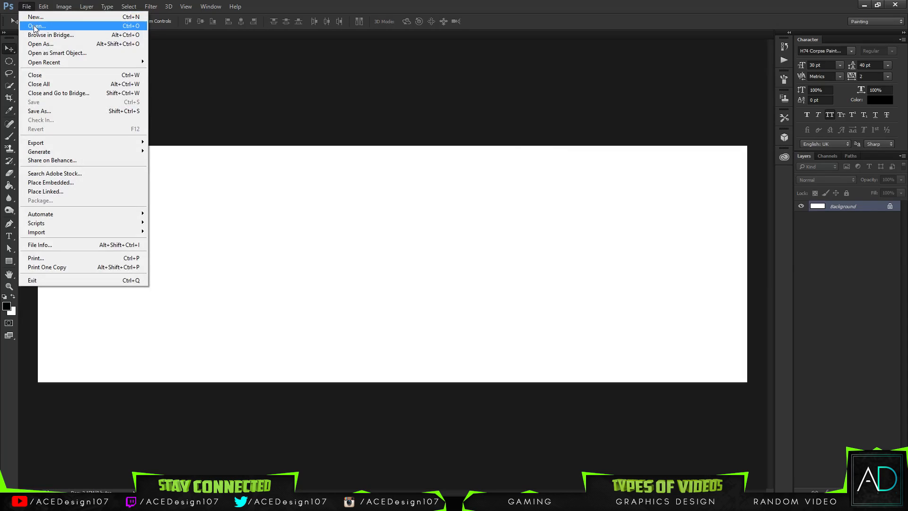
Step: Start saving the document as a Photoshop file and create a Twitter Header folder in Documents\Tutorial to hold it
click(36, 26)
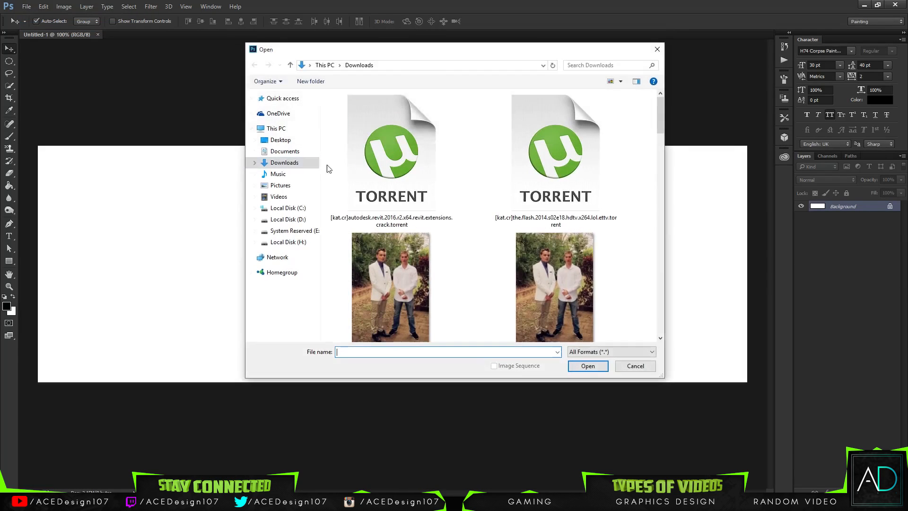
click(657, 49)
click(27, 7)
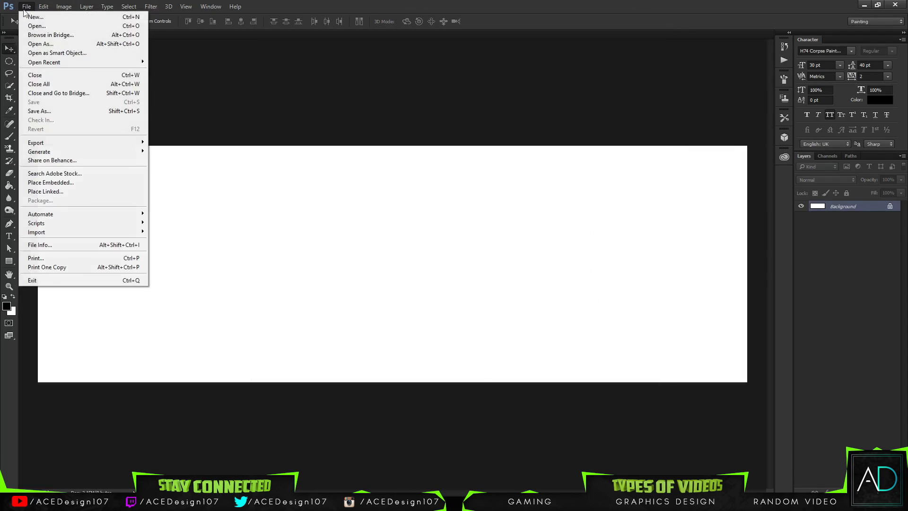
click(46, 112)
click(285, 151)
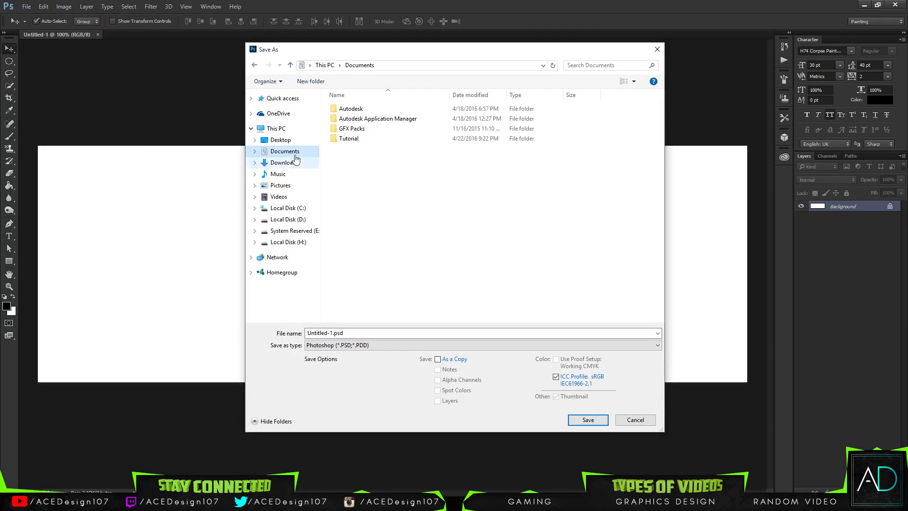
double_click(352, 139)
click(310, 82)
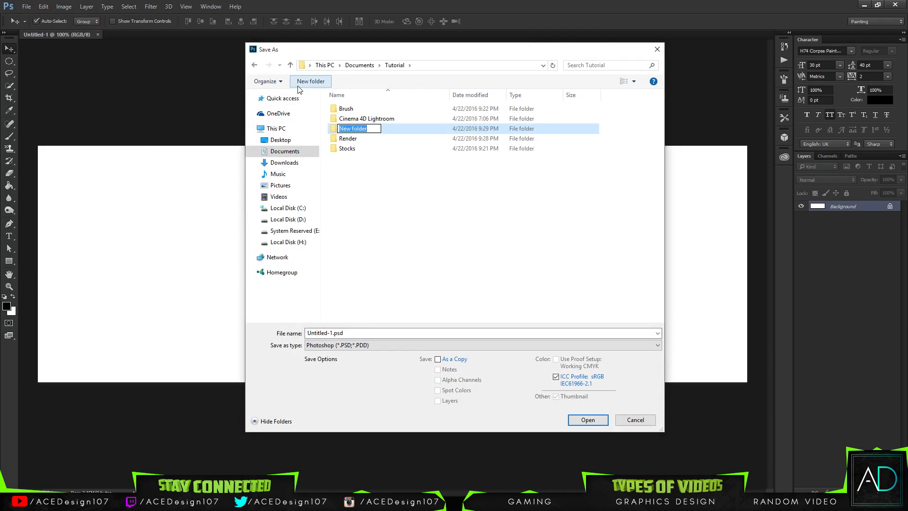
text(Twitter)
key(Return)
key(Return)
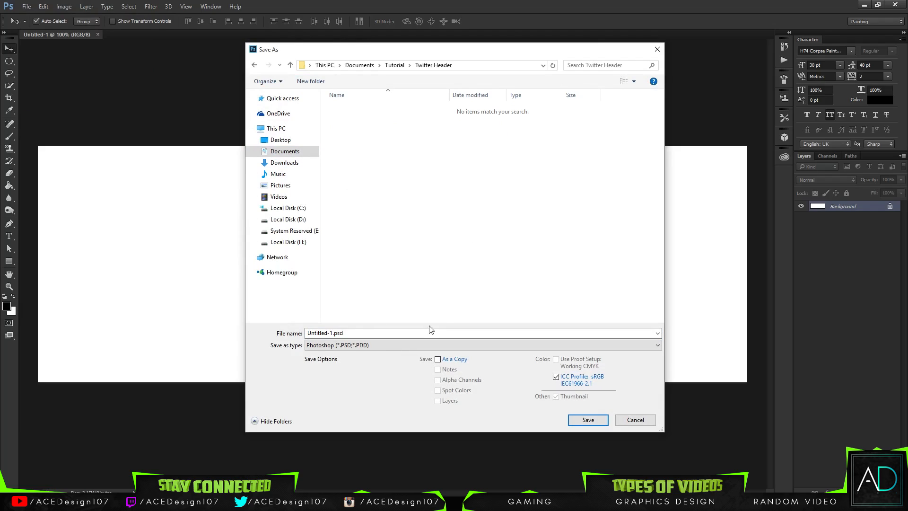
Step: Name the file Final PSD and save it in the Twitter Header folder
double_click(414, 332)
key(BackSpace)
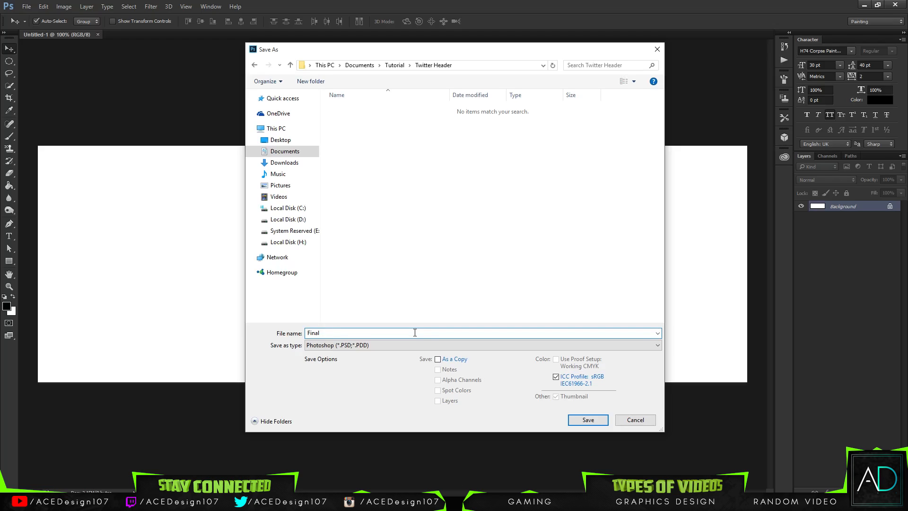
key(Return)
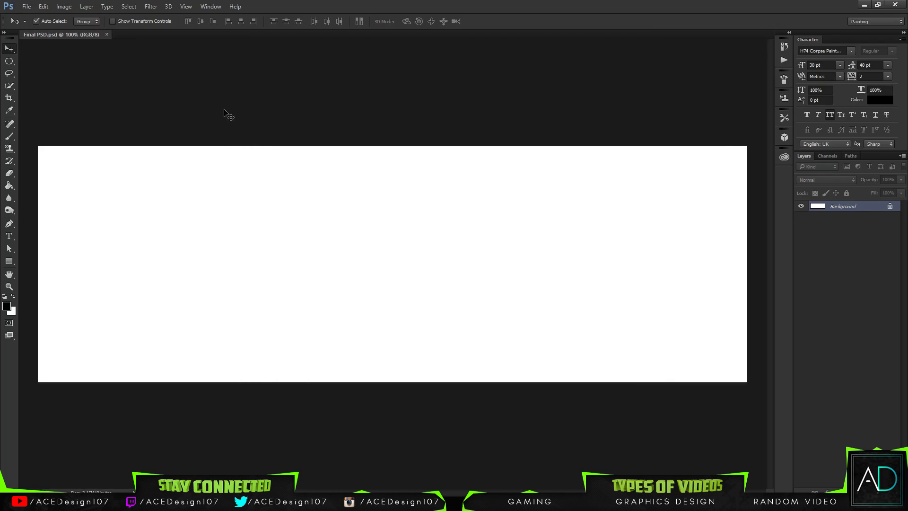
Step: Open the Paper.jpg image from the Tutorial\Stocks folder
click(26, 6)
click(42, 24)
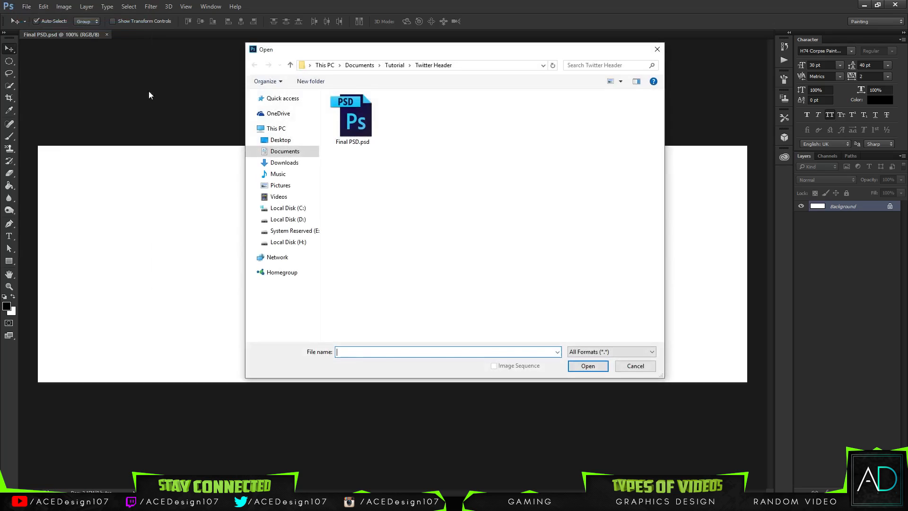
click(405, 65)
double_click(350, 132)
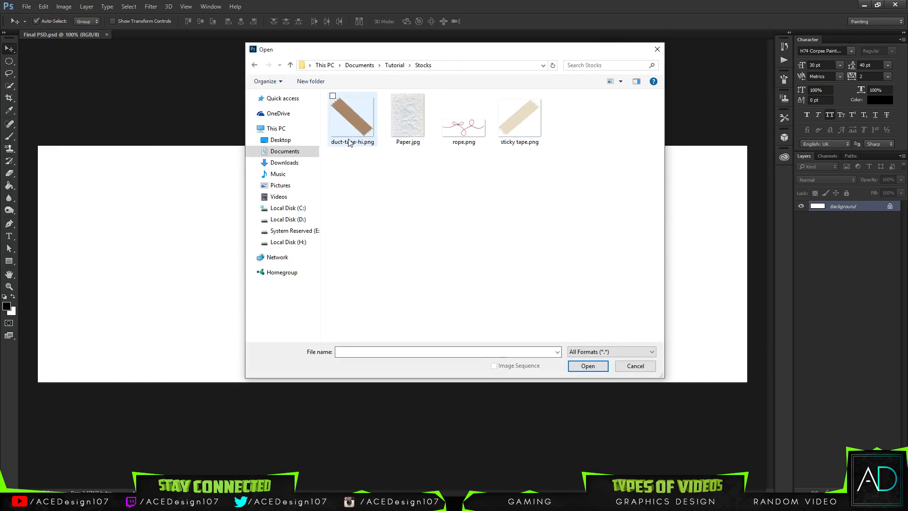
double_click(405, 138)
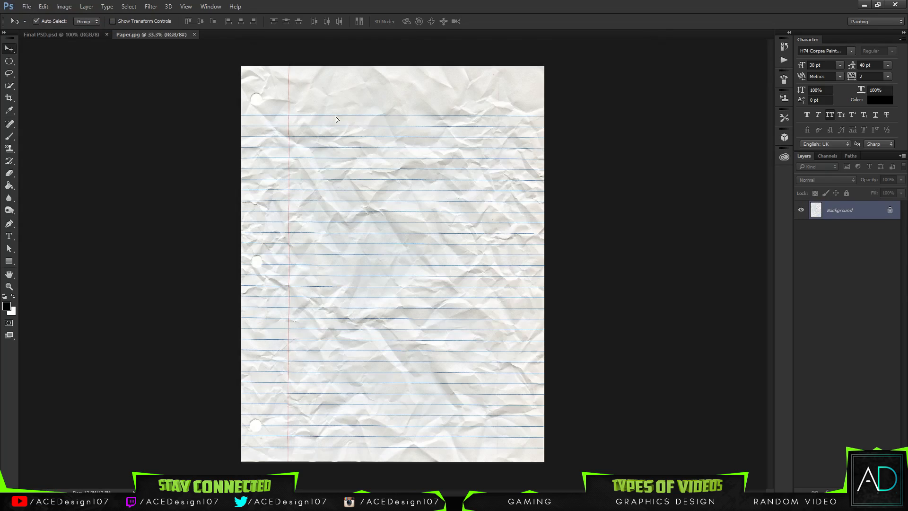
Step: Copy the lined paper image into the Final PSD document as a new layer
drag(337, 119, 272, 130)
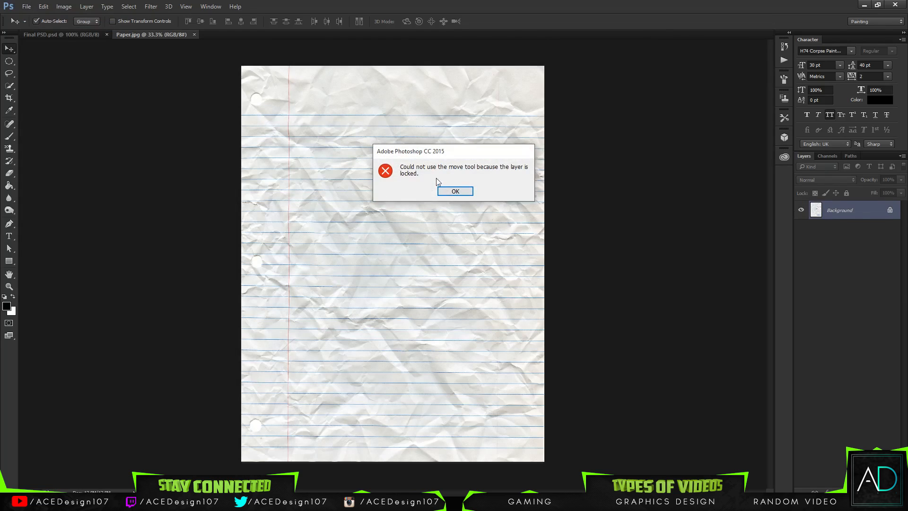
click(446, 190)
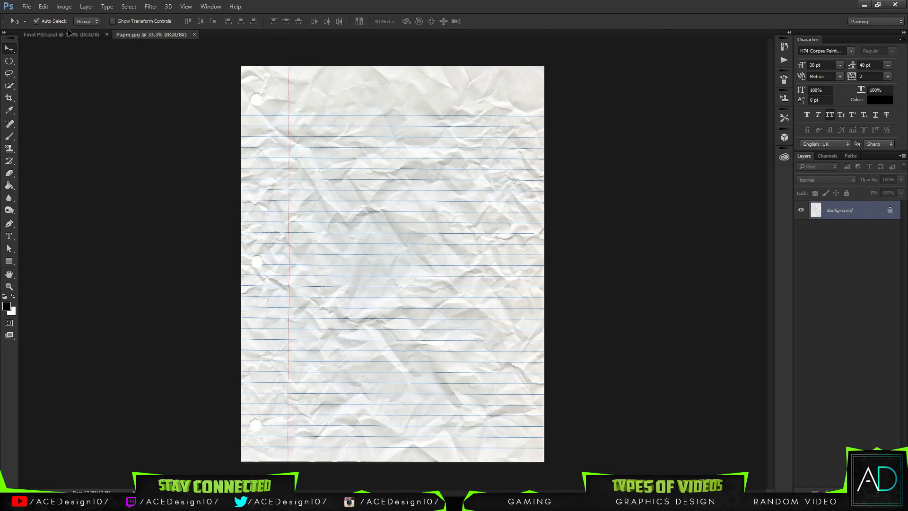
drag(61, 41, 499, 299)
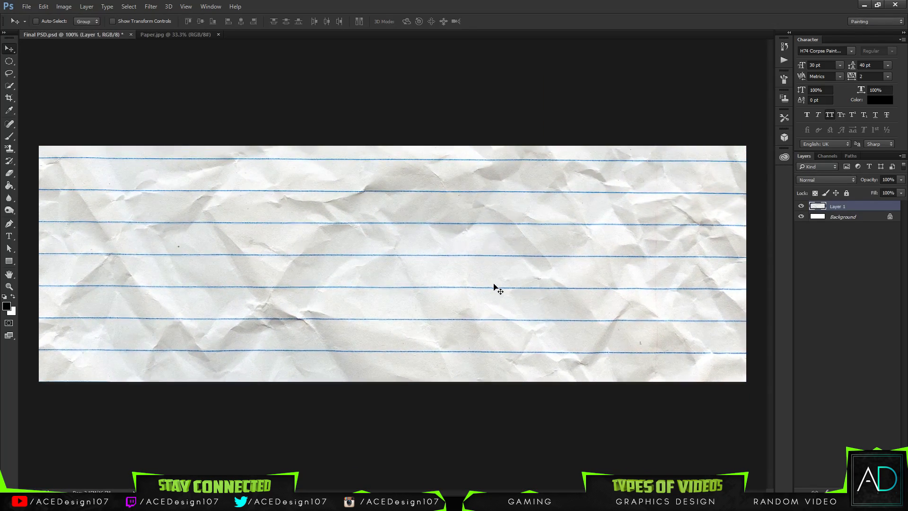
Step: Scale the paper layer down to about 56% and centre it over the canvas
key(ctrl+minus)
key(ctrl+minus)
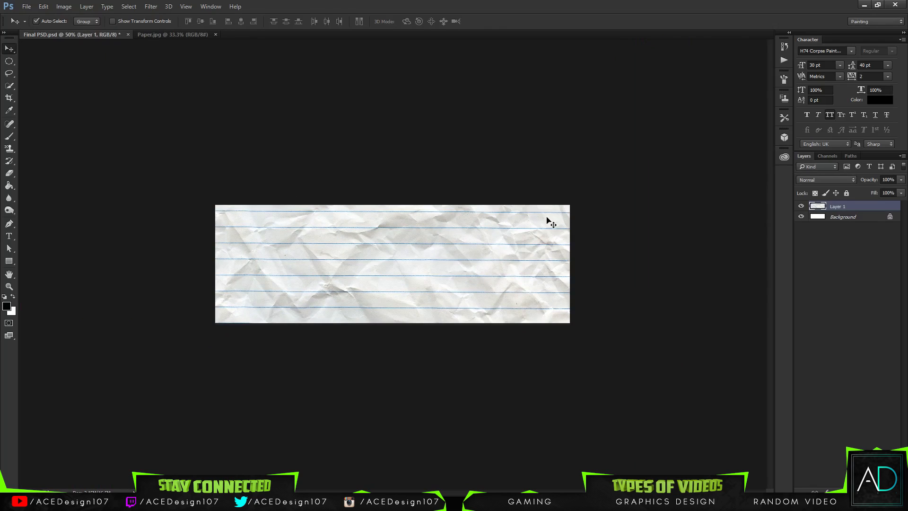
key(ctrl+t)
drag(594, 73, 395, 331)
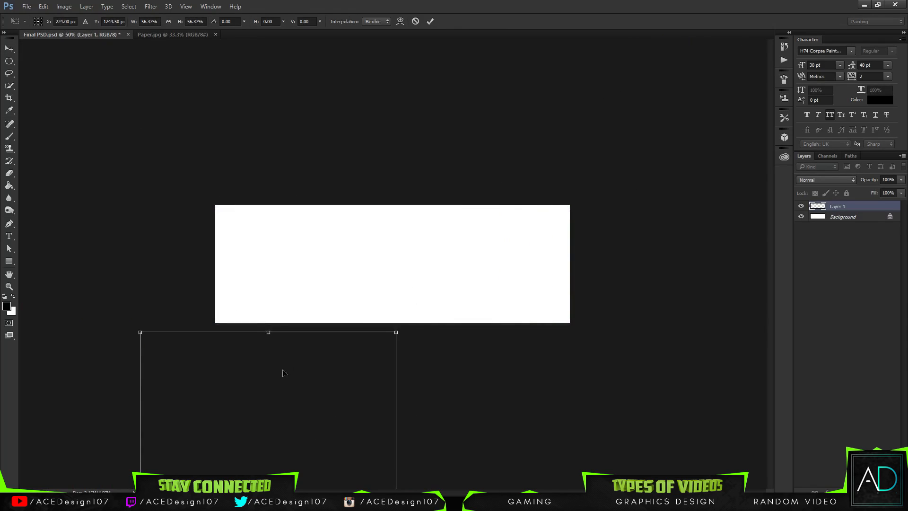
drag(282, 373, 406, 150)
key(Return)
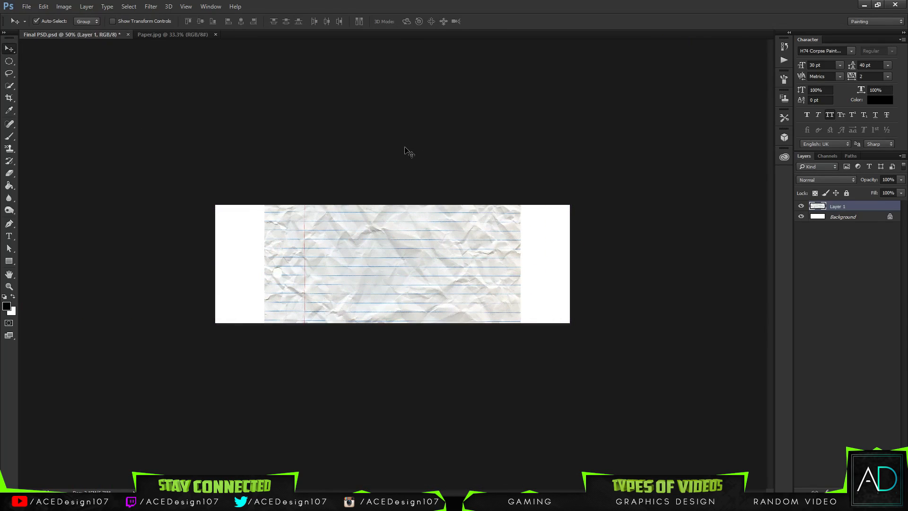
Step: Enlarge the paper layer about its centre until it covers the full width of the canvas
key(ctrl+t)
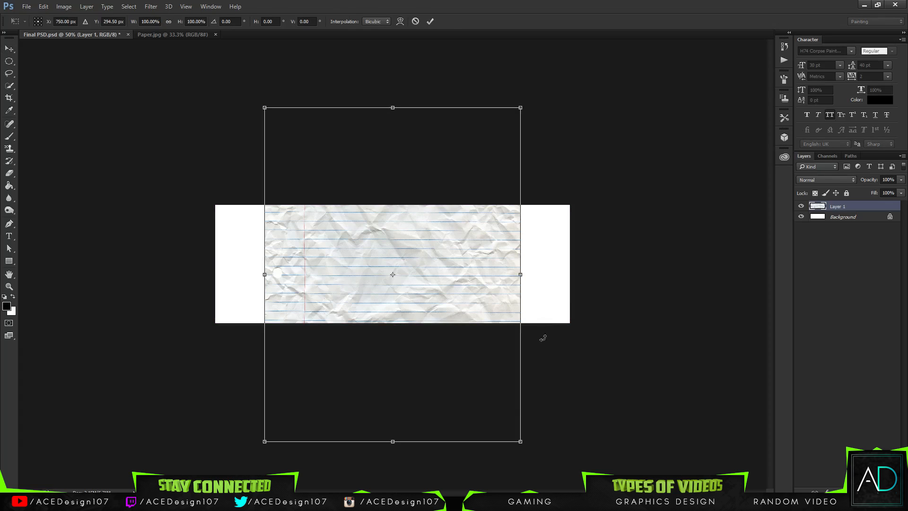
drag(517, 439, 688, 471)
key(Return)
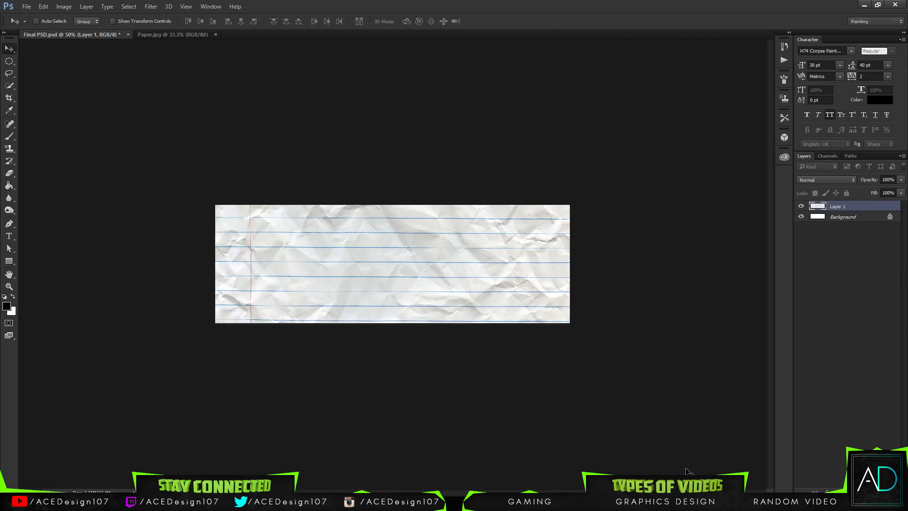
key(ctrl+plus)
key(ctrl+plus)
key(ctrl+plus)
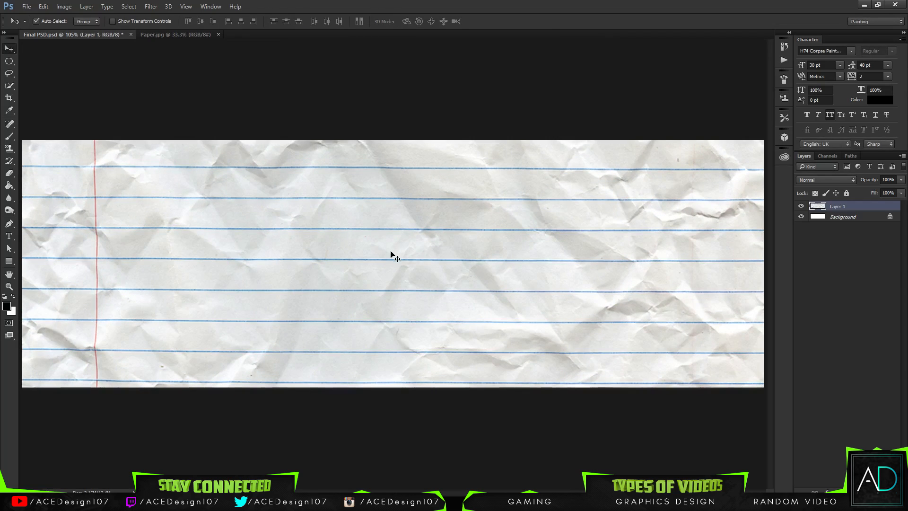
Step: Shift the paper layer slightly down and shrink it until its punched hole shows inside the canvas's left edge
drag(391, 254, 389, 237)
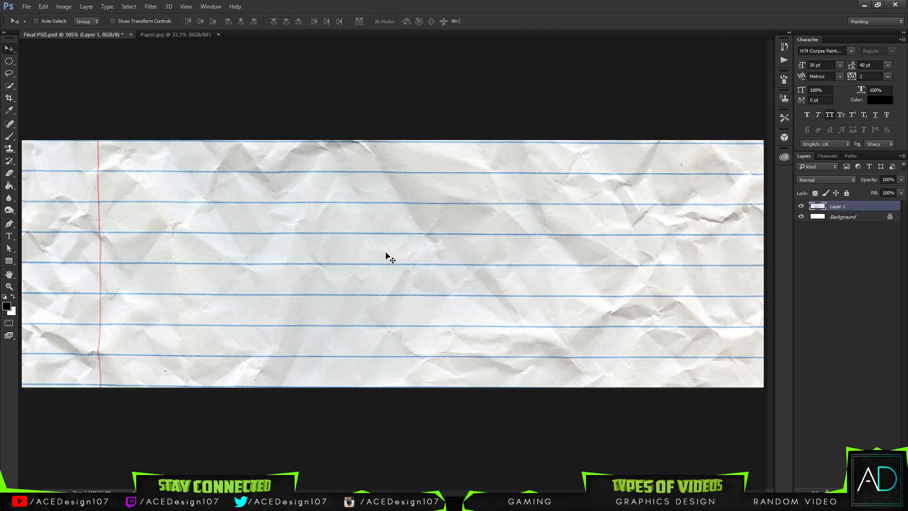
key(ctrl+t)
key(ctrl+1)
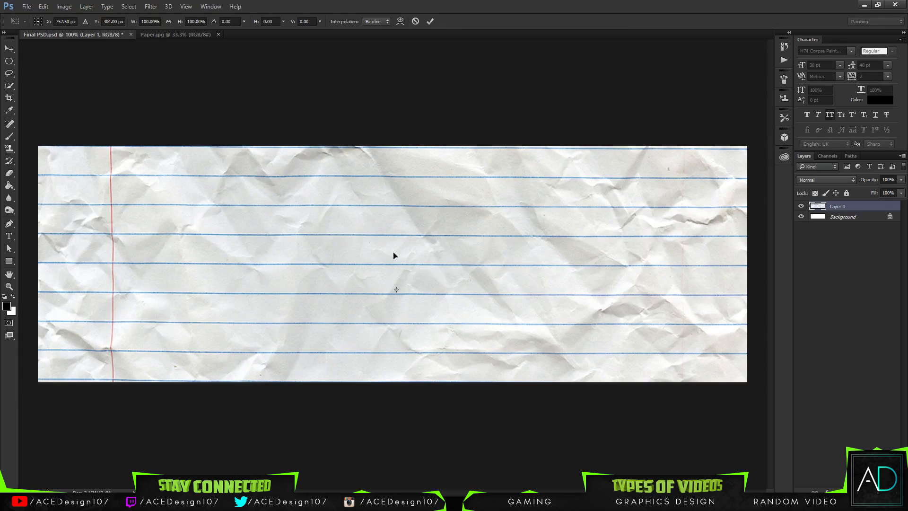
key(ctrl+0)
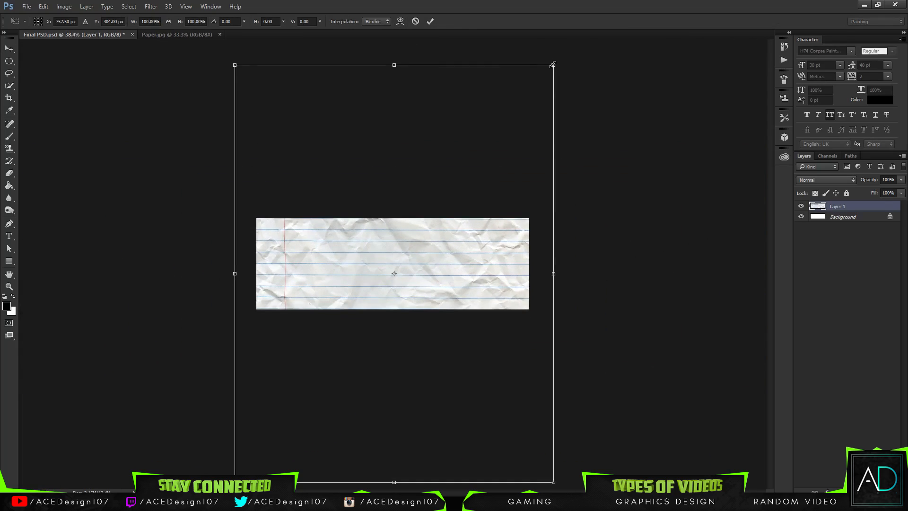
drag(554, 64, 531, 78)
key(Return)
key(ctrl+0)
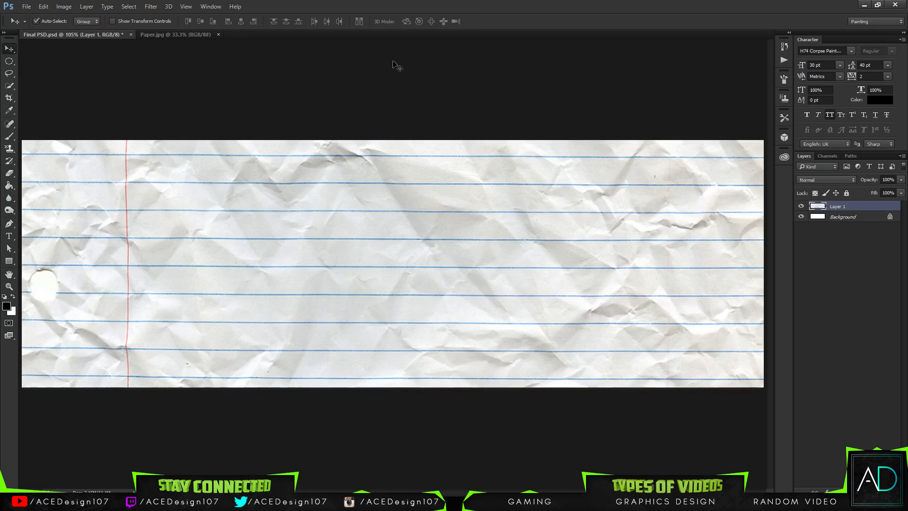
Step: Close the Paper.jpg document and open Render2.png from the Tutorial project's Render folder
click(218, 34)
click(27, 7)
click(35, 25)
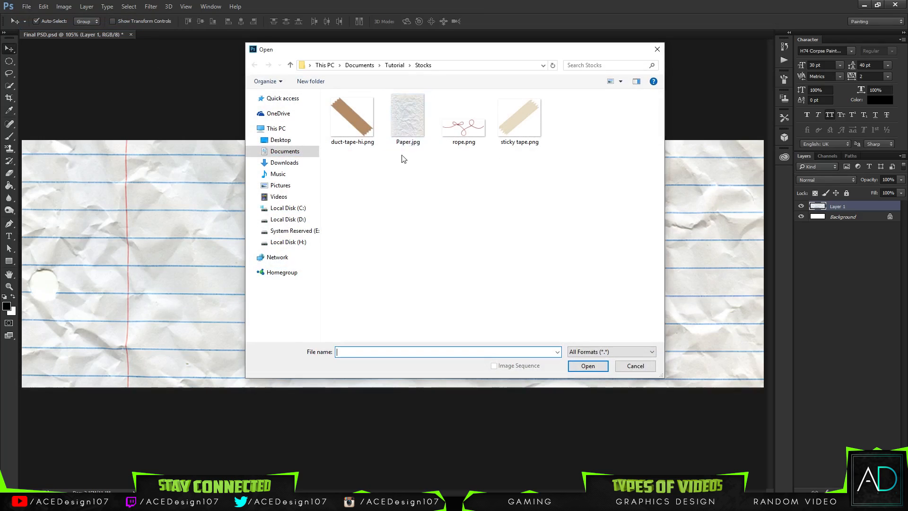
click(395, 65)
double_click(374, 126)
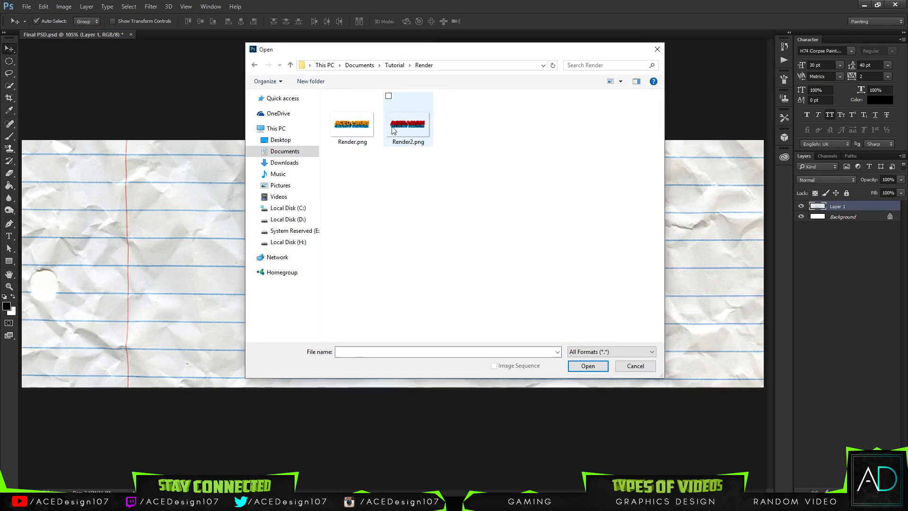
double_click(392, 131)
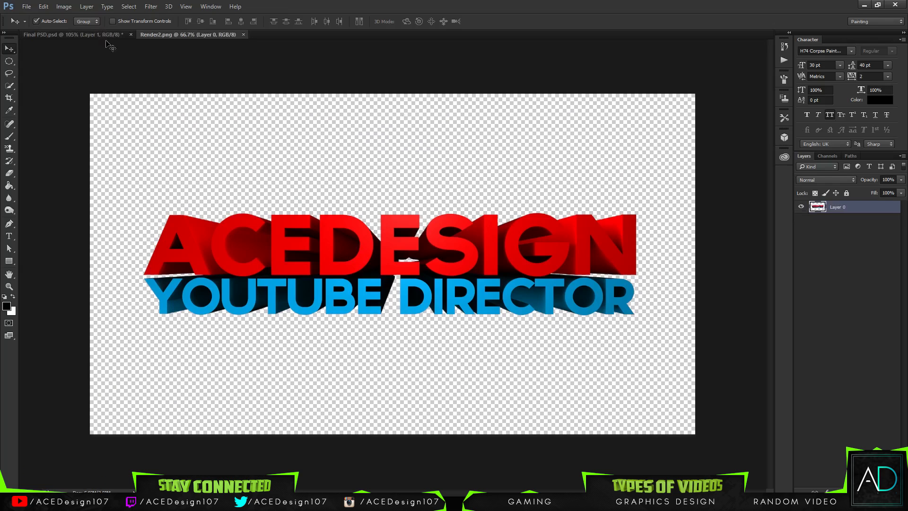
Step: Copy the red and blue text render into the Final PSD document as a new layer
click(100, 33)
click(186, 33)
drag(259, 217, 326, 211)
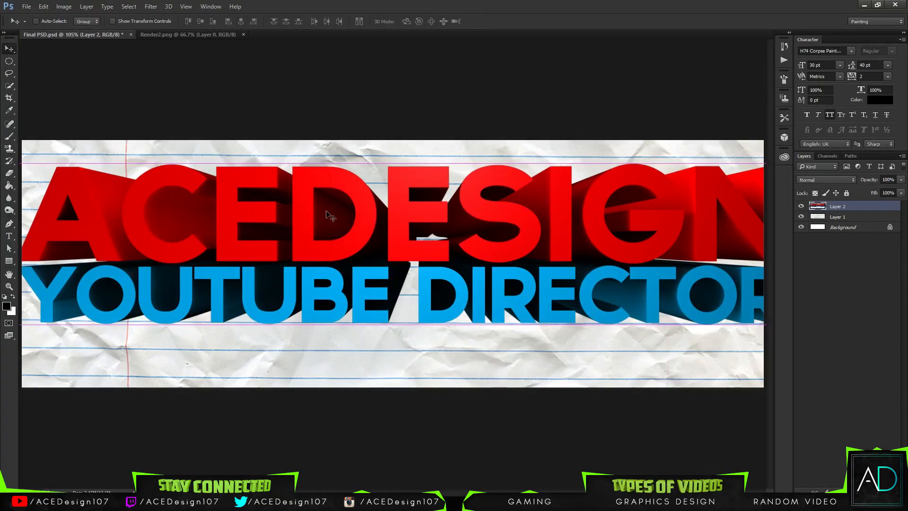
Step: Try shrinking the text render to a small size and shifting it slightly down, and undo both changes
key(ctrl+t)
key(ctrl+minus)
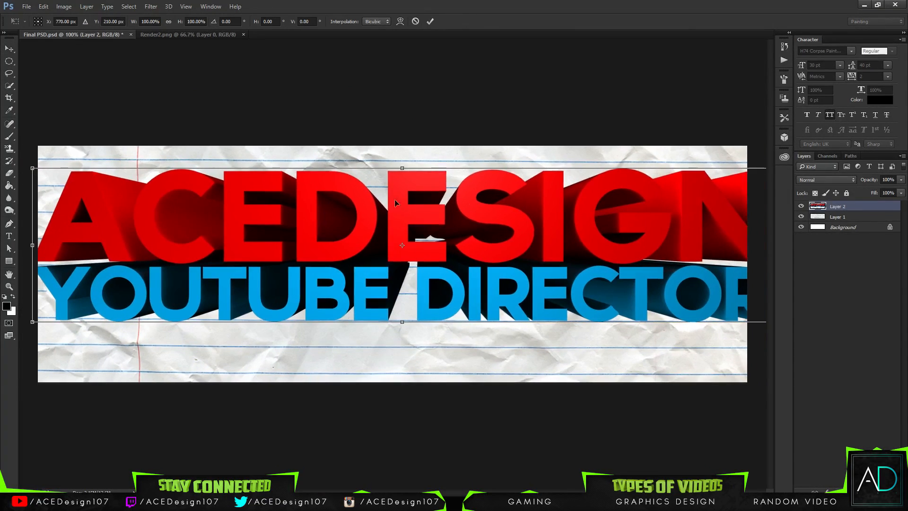
drag(32, 322, 288, 249)
key(Return)
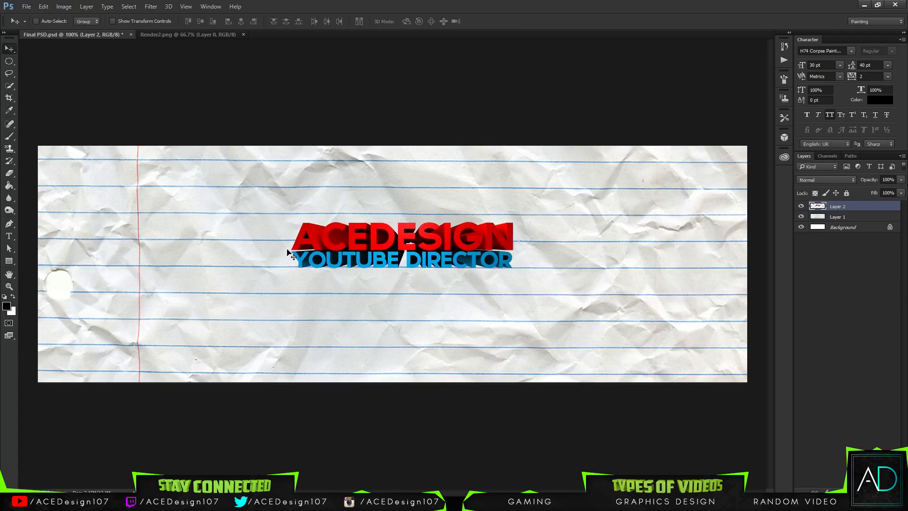
drag(458, 242, 456, 259)
key(ctrl+t)
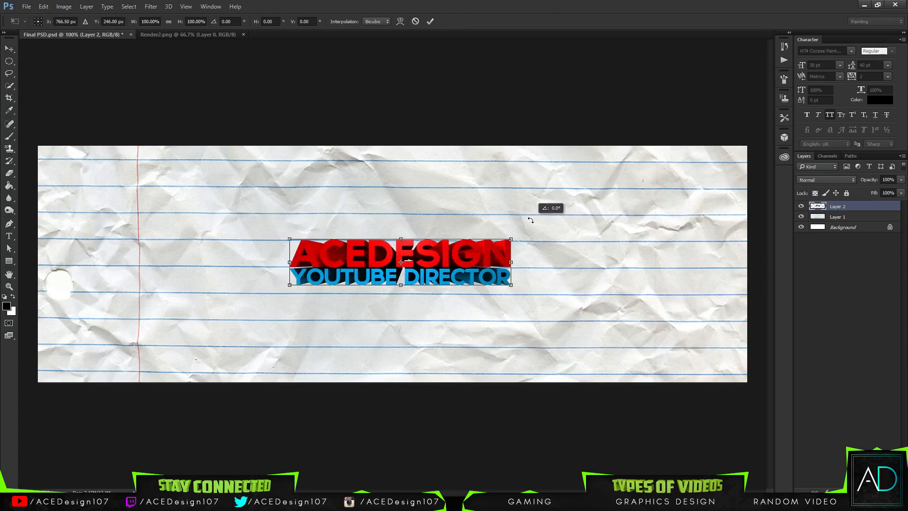
click(415, 21)
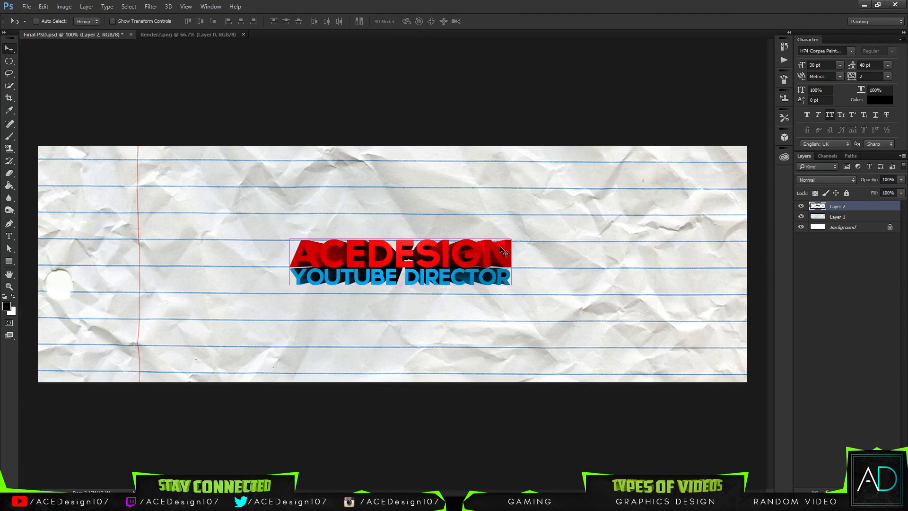
key(ctrl+alt+z)
key(ctrl+alt+z)
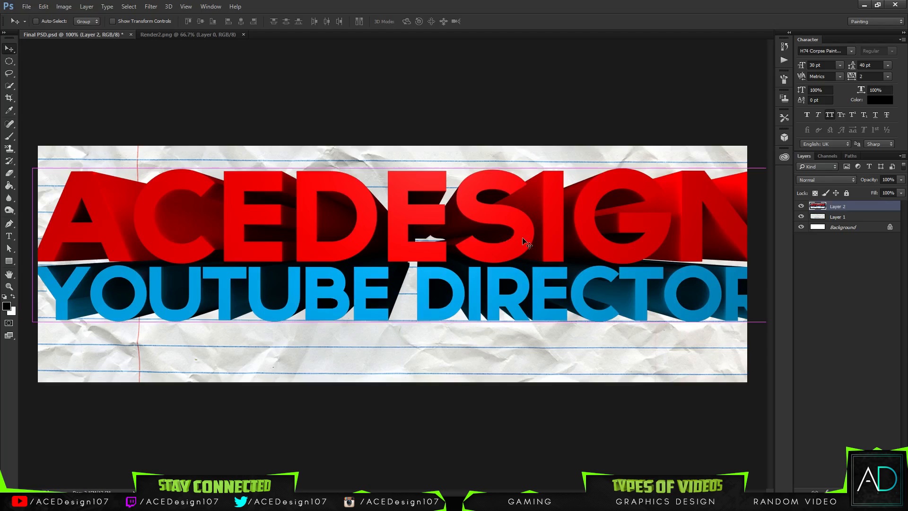
Step: Scale the text render down about its centre until all of it fits within the canvas width
key(ctrl+t)
drag(32, 168, 140, 190)
key(Return)
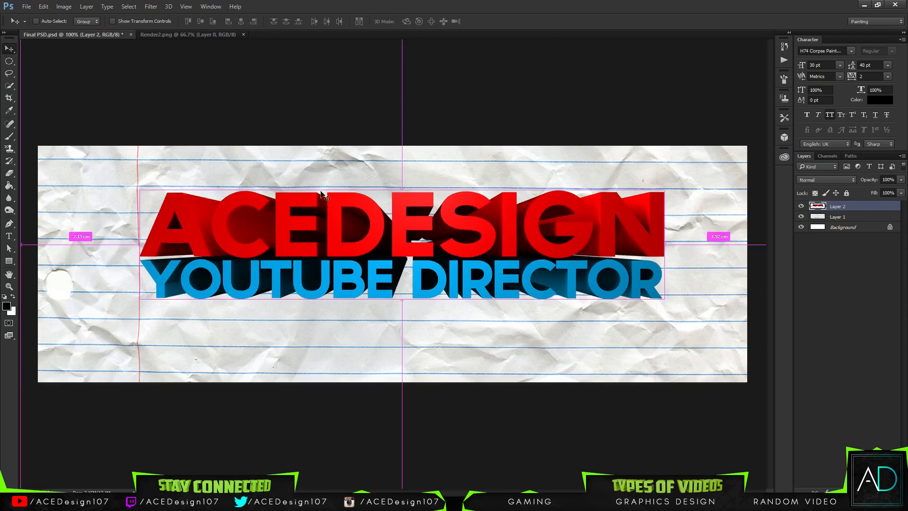
key(ctrl+t)
drag(570, 231, 573, 250)
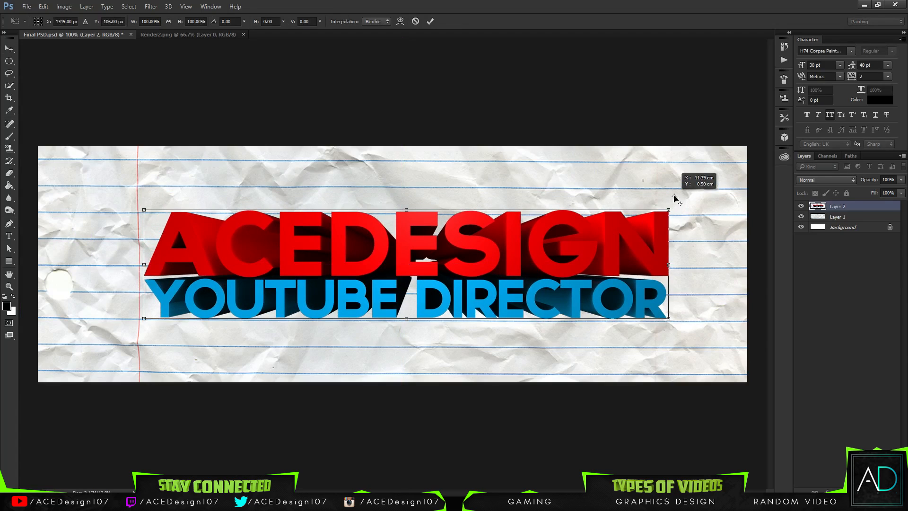
click(415, 21)
Step: Convert the text render layer to a Smart Object
right_click(816, 212)
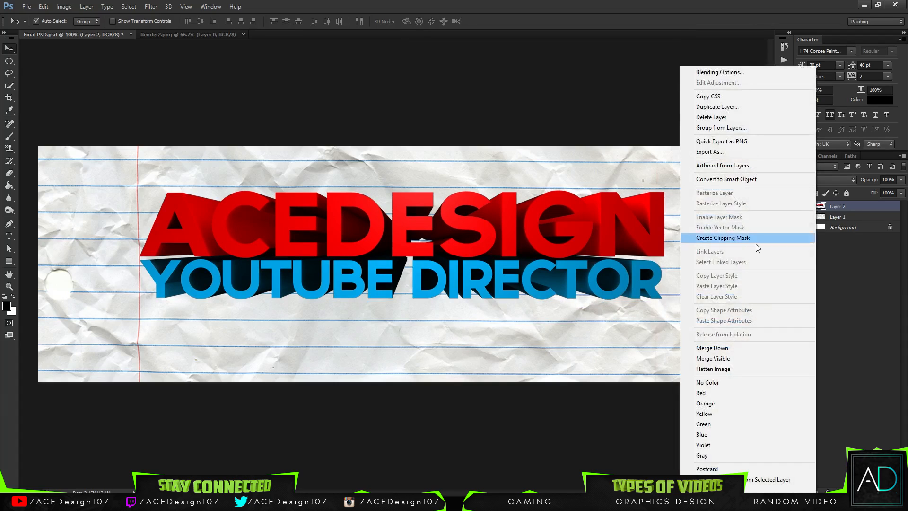
click(726, 180)
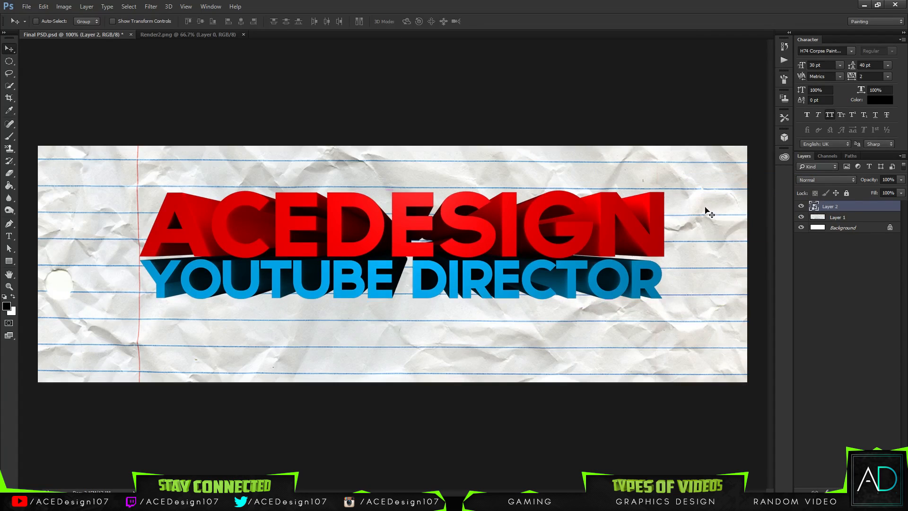
key(ctrl+t)
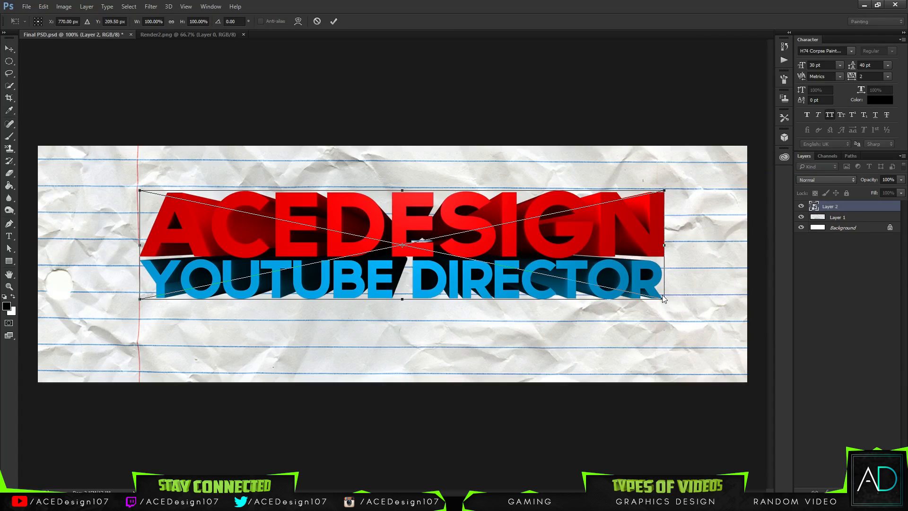
key(alt+space)
click(334, 20)
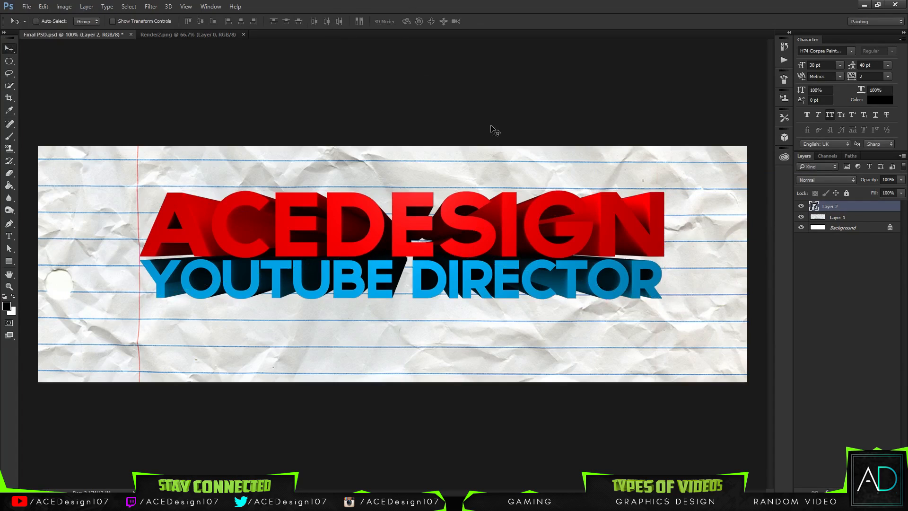
Step: Rotate the text smart object to an angle of -3 degrees
key(ctrl+t)
drag(677, 190, 662, 176)
click(242, 21)
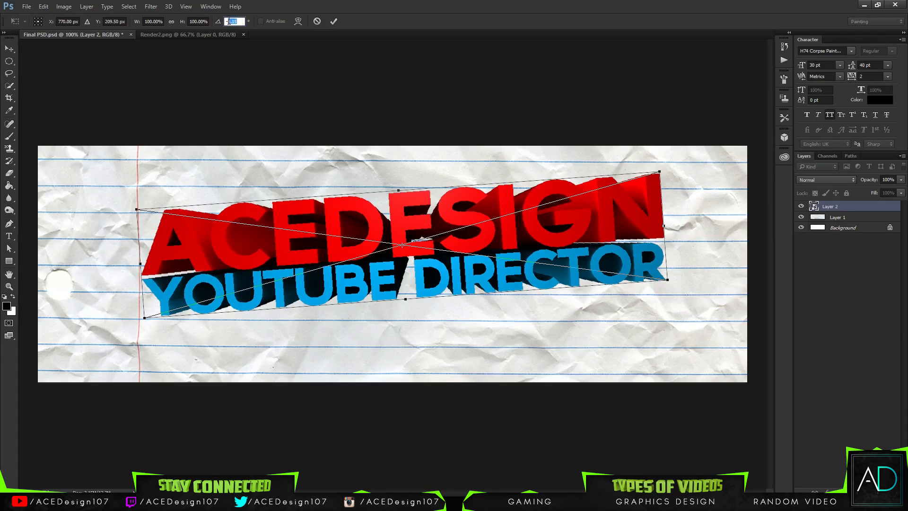
text(-5)
key(Return)
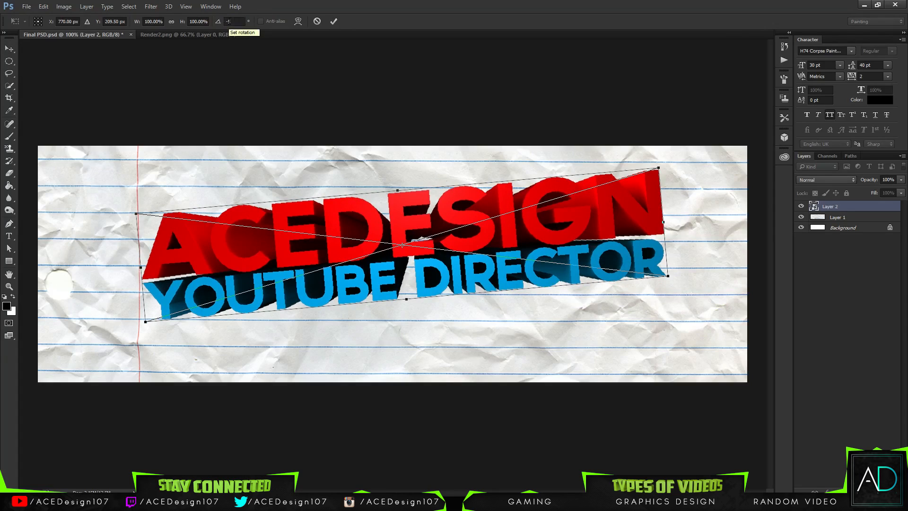
click(230, 21)
text(-3)
key(Return)
key(Return)
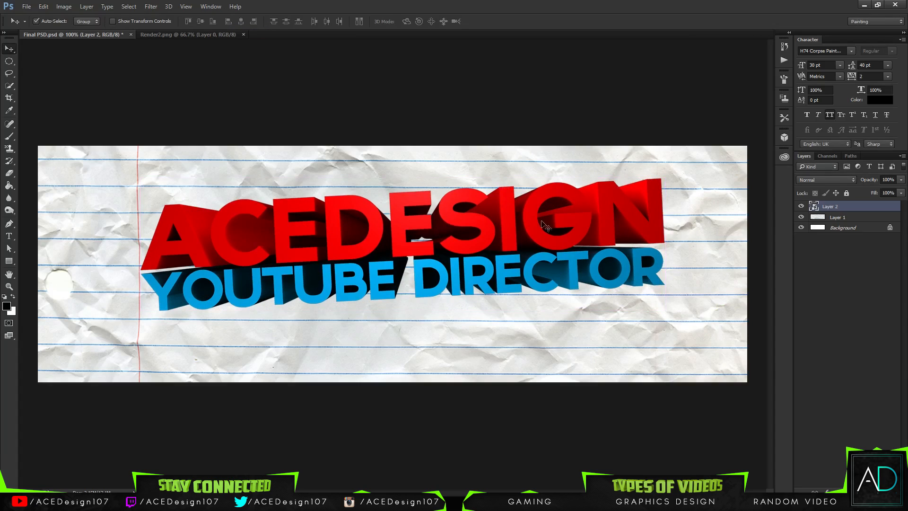
Step: Shrink the tilted text smart object about its centre, leaving wider paper margins on both sides
key(ctrl+t)
drag(665, 179, 604, 190)
key(Return)
Step: Align the text smart object to the vertical and horizontal centres of the canvas and clear the selection
key(ctrl+a)
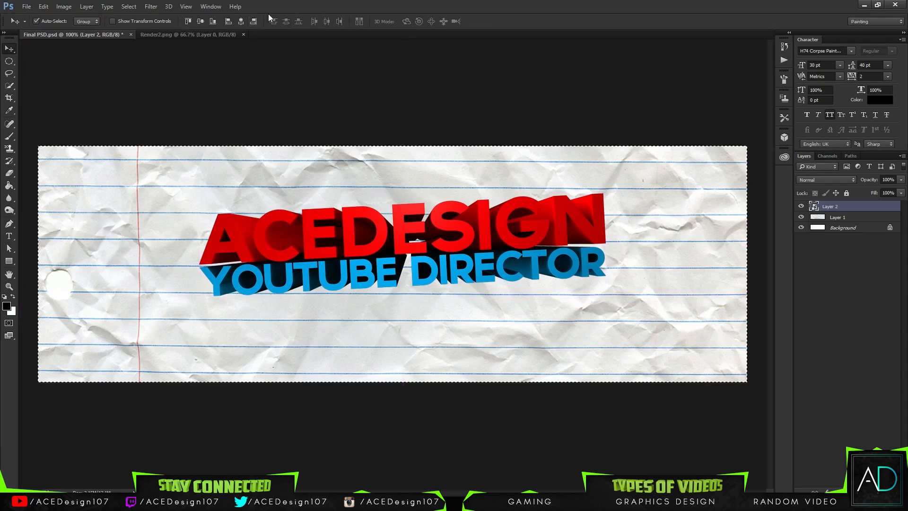
click(200, 20)
click(241, 21)
key(ctrl+d)
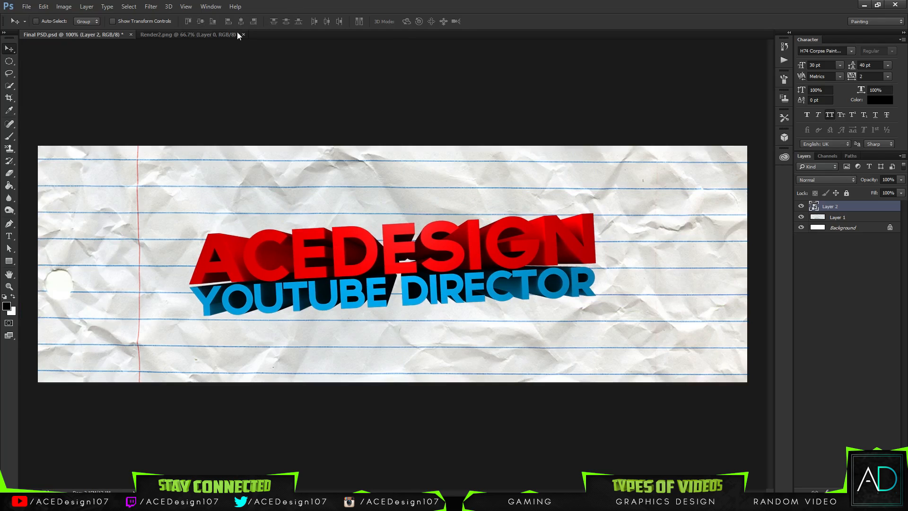
Step: Open the smart object's contents and copy the orange text from Render.png into it as a new layer
double_click(814, 207)
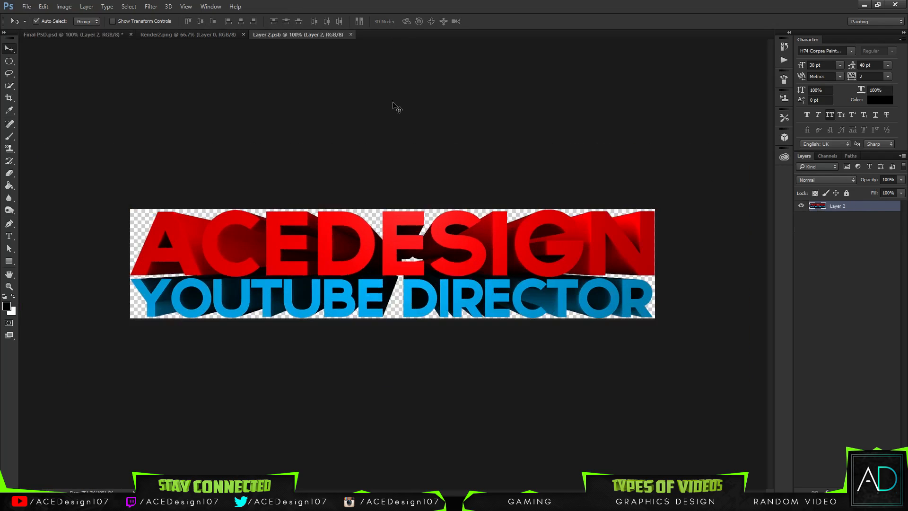
click(26, 7)
click(33, 27)
double_click(353, 108)
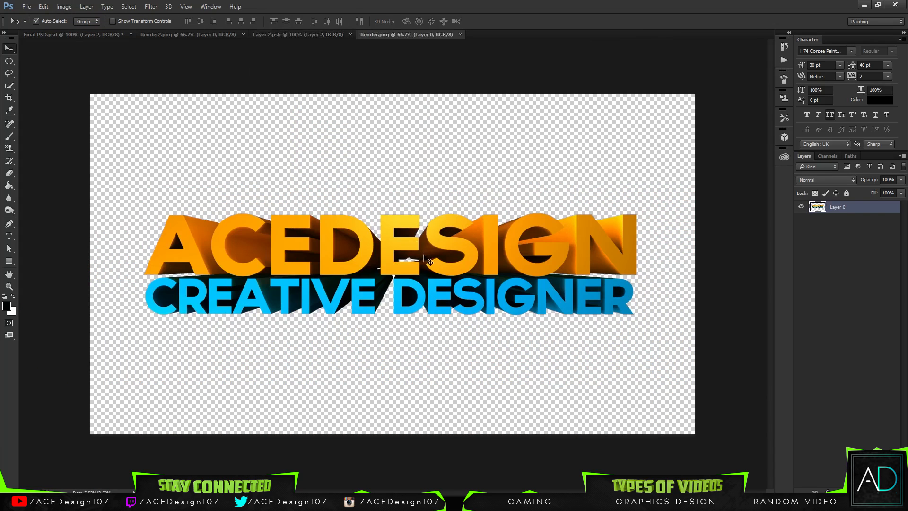
drag(421, 236, 458, 264)
Step: Scale the orange text to about 70.6% and nudge it up 4 px to line up with the red text
key(ctrl+t)
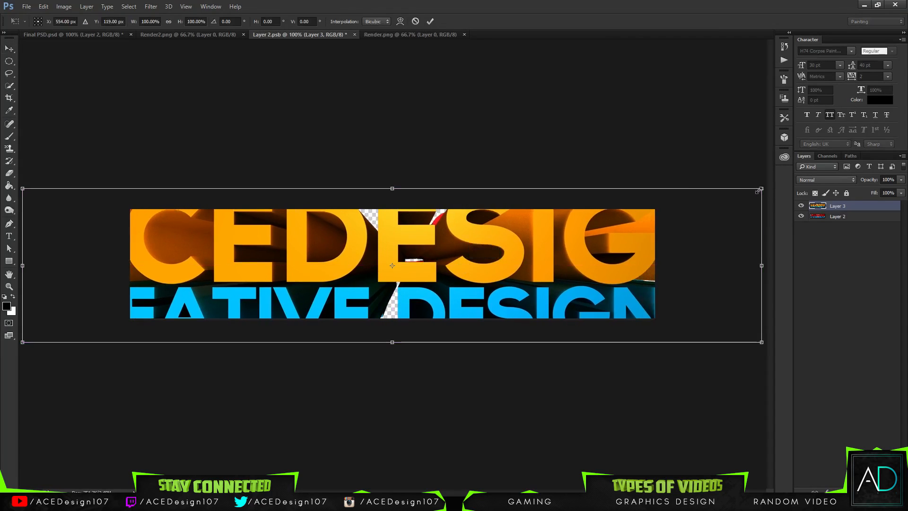
drag(758, 191, 656, 228)
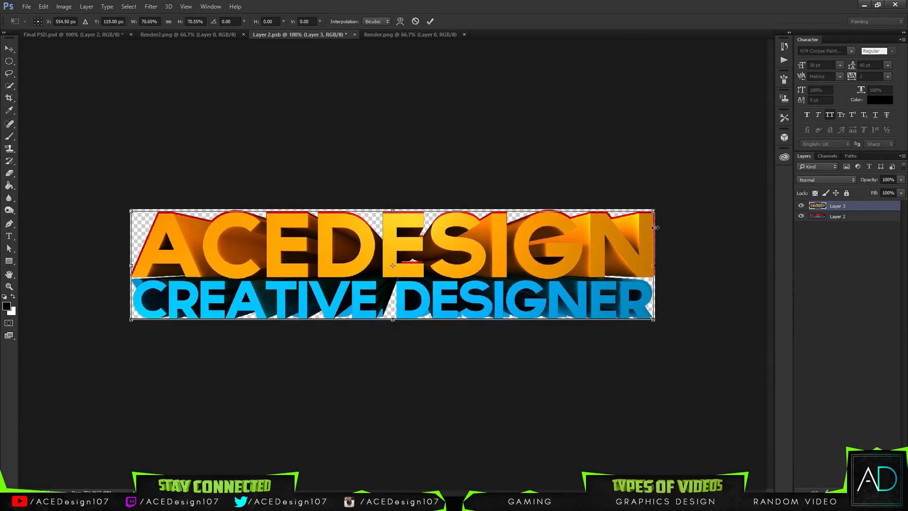
key(Up)
key(Up)
key(Up)
key(Up)
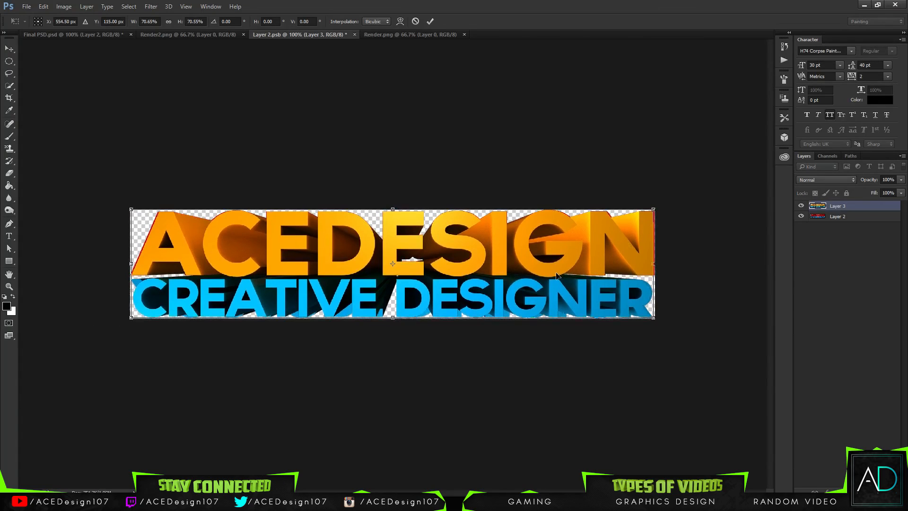
key(Return)
Step: Hide the red text layer, save and close the smart object's contents, and return to Final PSD
click(800, 217)
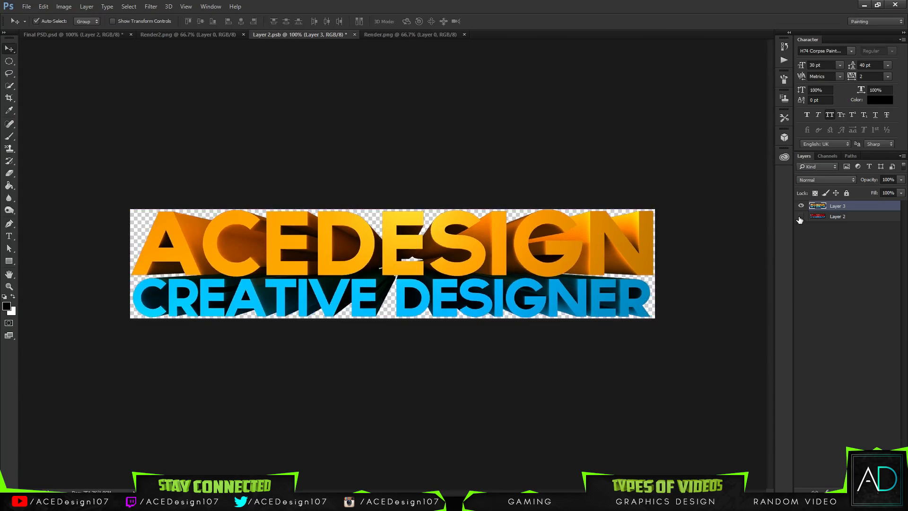
click(354, 35)
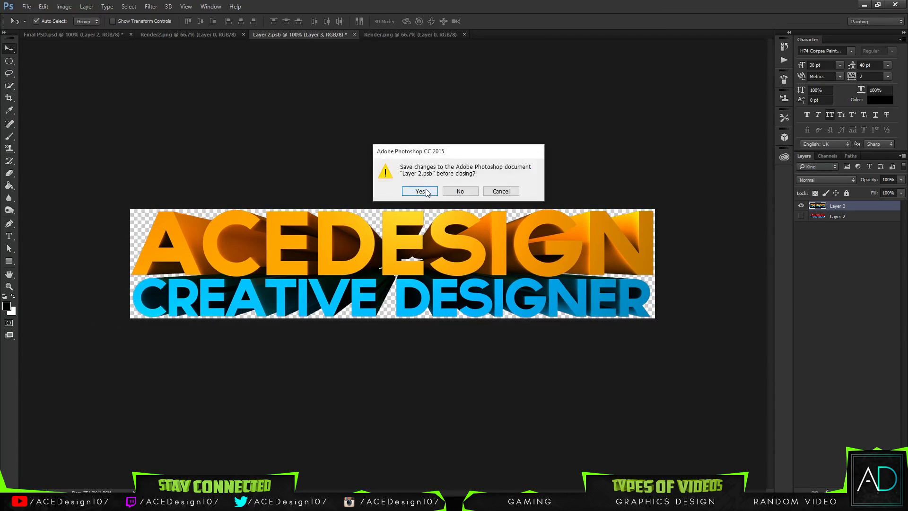
click(409, 191)
click(61, 36)
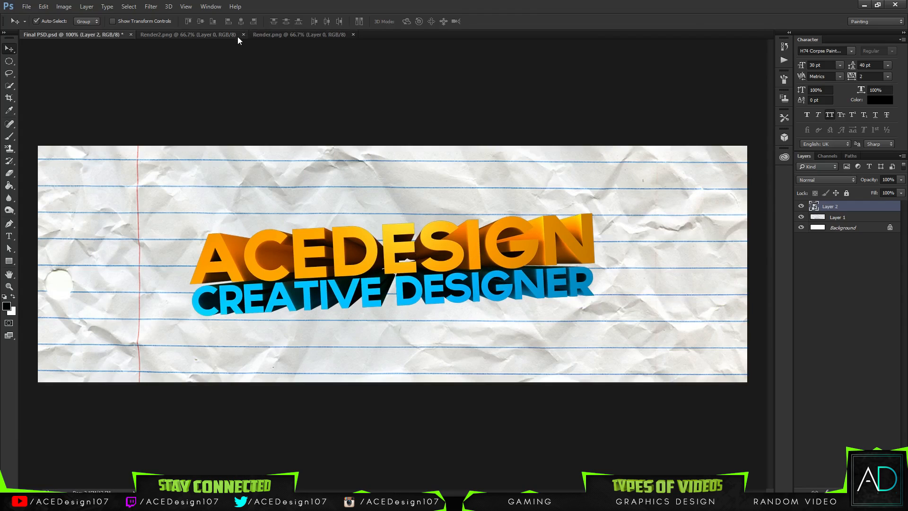
Step: Close the Render.png and Render2.png documents, leaving only Final PSD open
click(206, 35)
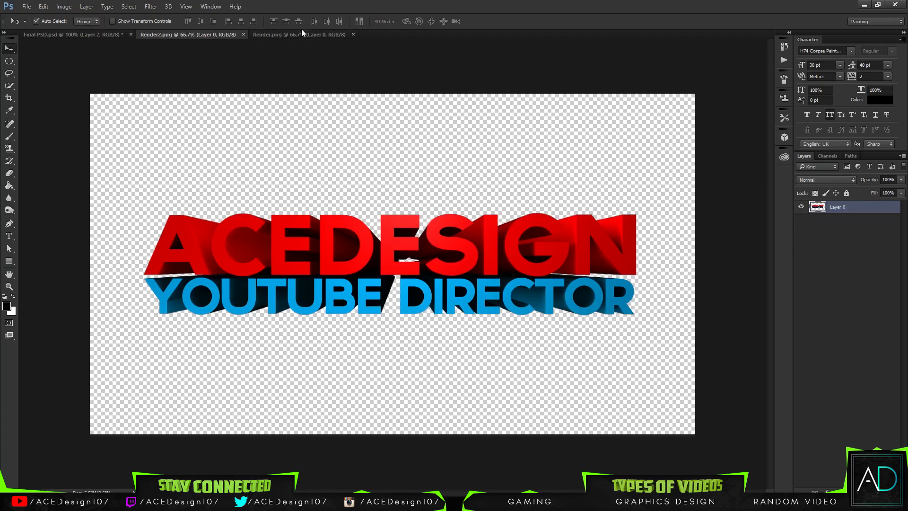
click(267, 34)
drag(279, 34, 159, 36)
click(76, 34)
click(240, 35)
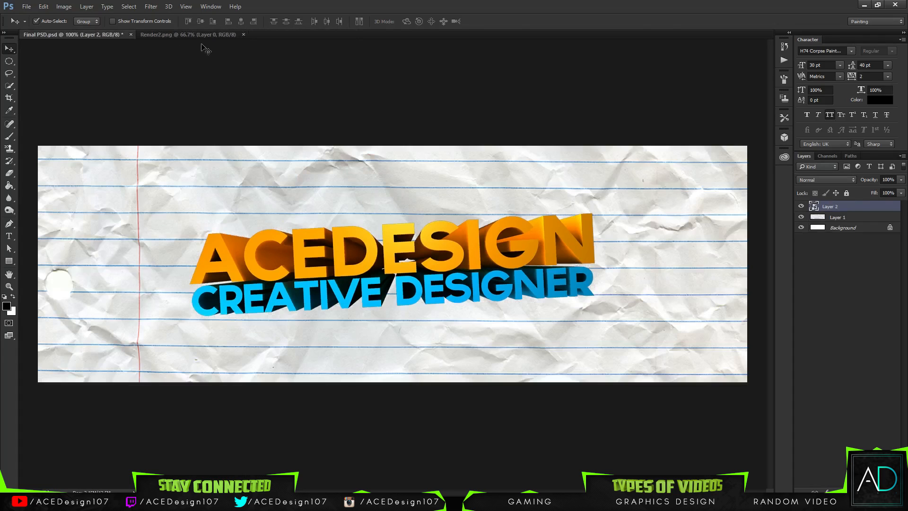
click(206, 34)
click(244, 34)
Step: Swap the smart object's contents back from the orange to the red text layer, then save and close them
double_click(814, 208)
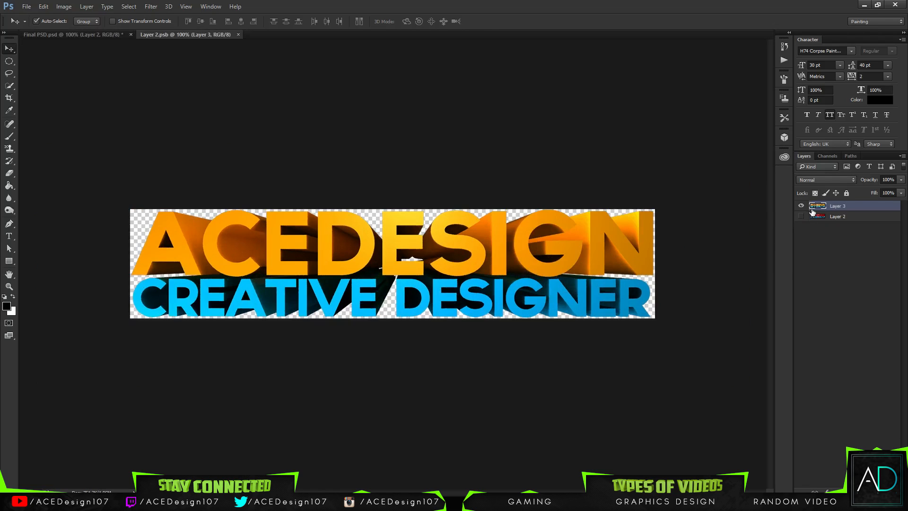
click(801, 205)
click(801, 215)
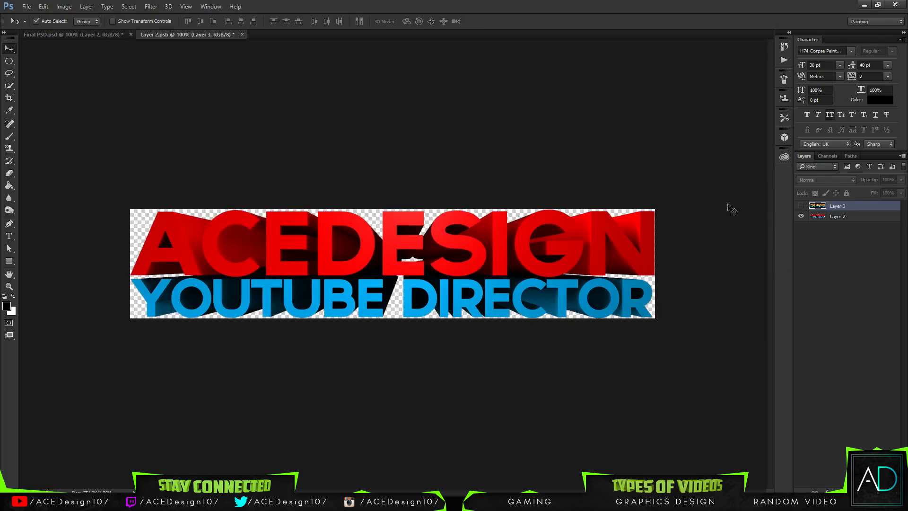
click(242, 34)
click(416, 189)
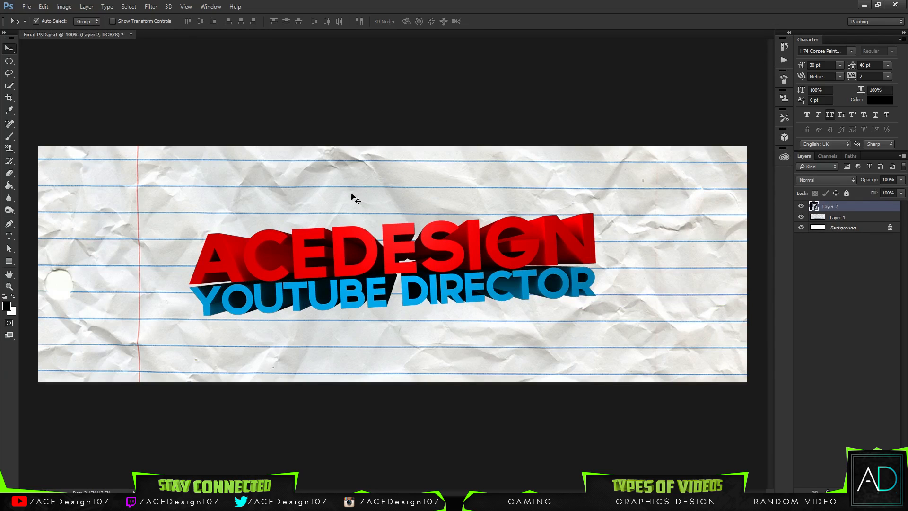
Step: Reopen the smart object's contents and add a blank layer between the red and orange text layers
double_click(814, 208)
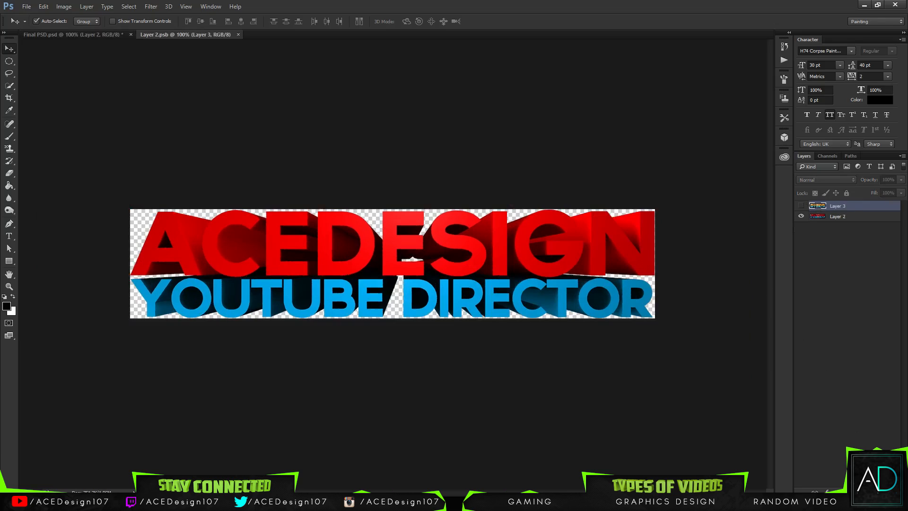
click(877, 492)
drag(825, 212, 825, 223)
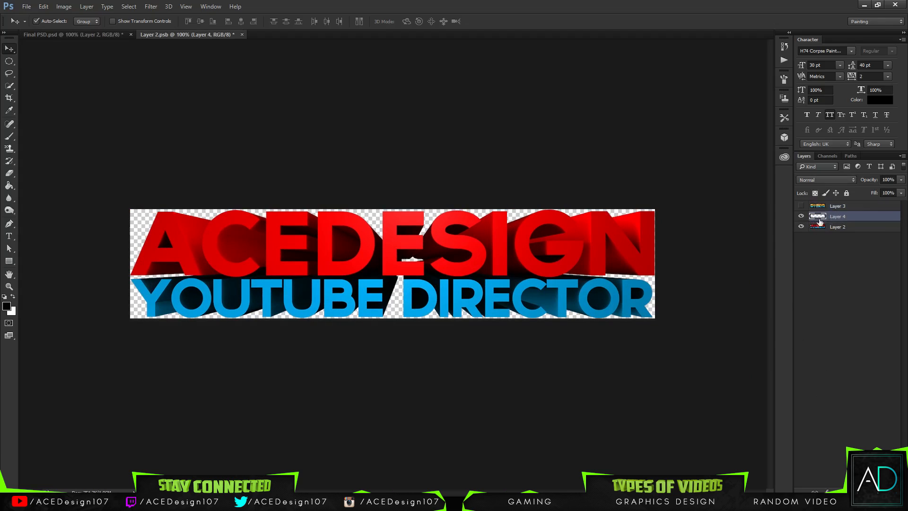
Step: Select the shape of the letters A and C on the red text layer with the Magic Wand tool
click(10, 85)
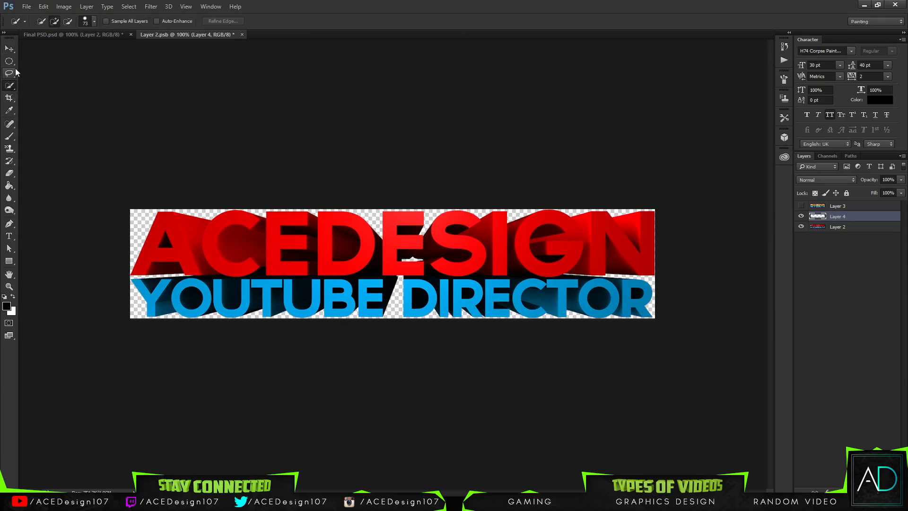
right_click(12, 91)
click(71, 95)
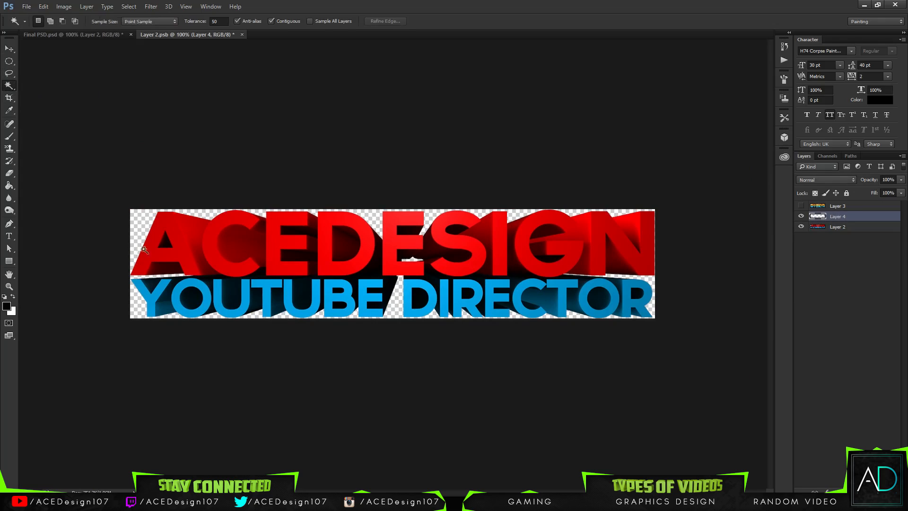
click(215, 237)
key(ctrl+d)
click(825, 228)
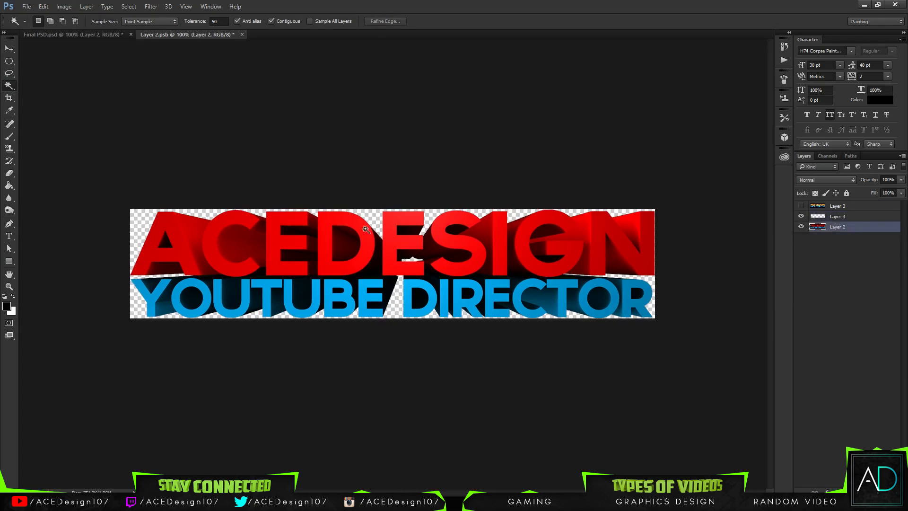
click(204, 232)
Step: Set the Brush tool's size to 100 px and invert the selection of the letters A and C
key(b)
click(48, 22)
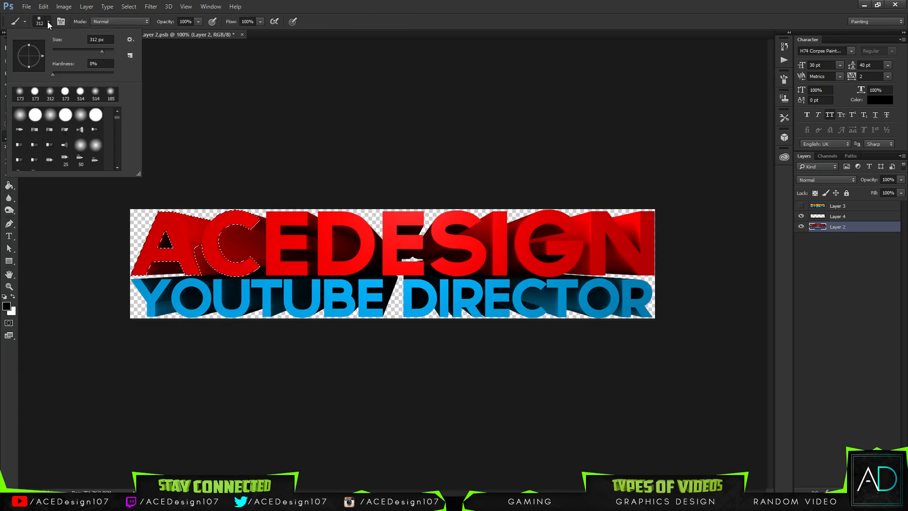
click(102, 40)
text(100)
key(Return)
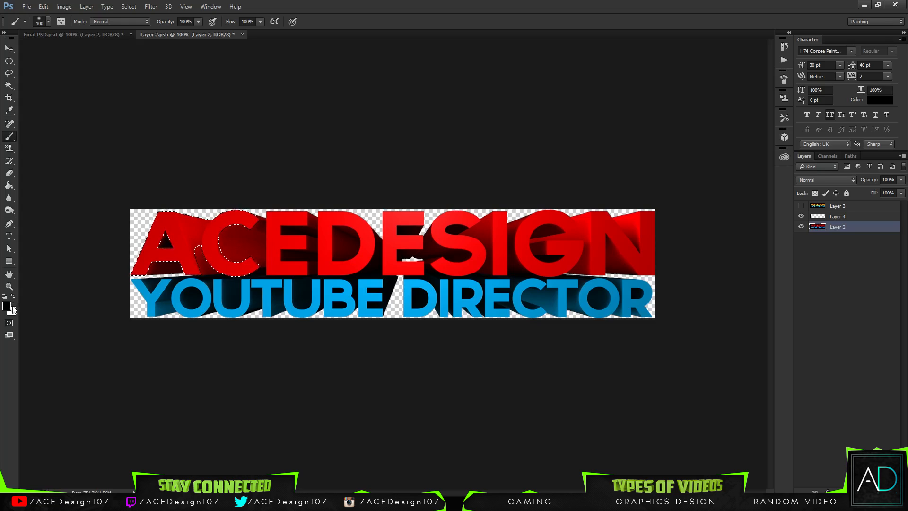
click(48, 21)
click(344, 5)
key(ctrl+shift+i)
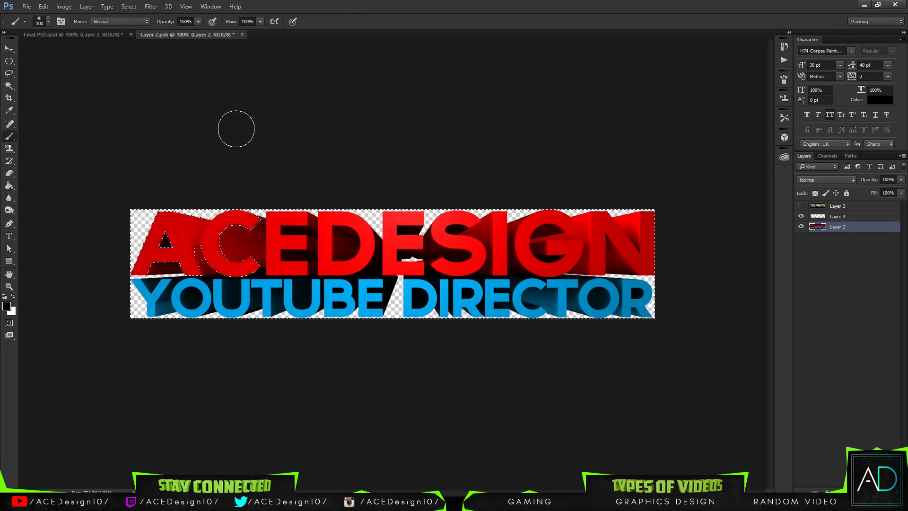
Step: Make the blank Layer 4 active, switch to the Eraser tool and remove the selection
click(838, 216)
key(ctrl+d)
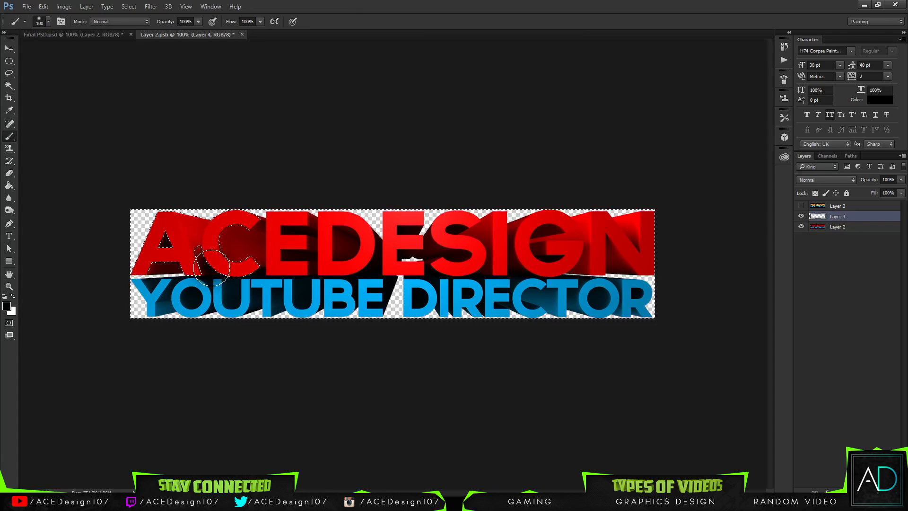
key(ctrl+z)
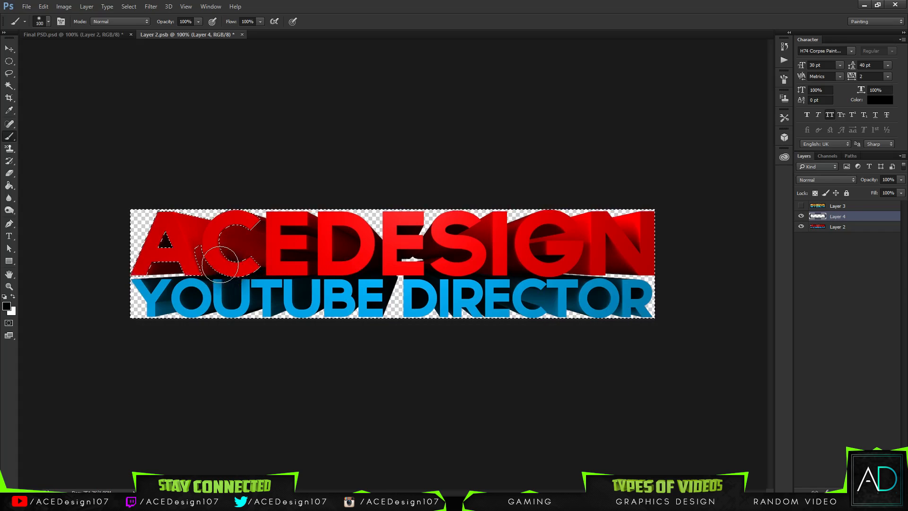
key(e)
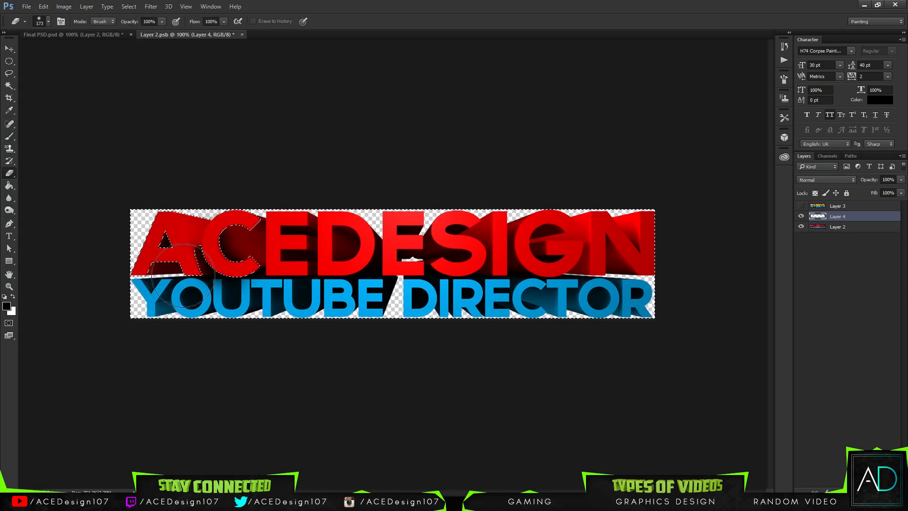
key(ctrl+d)
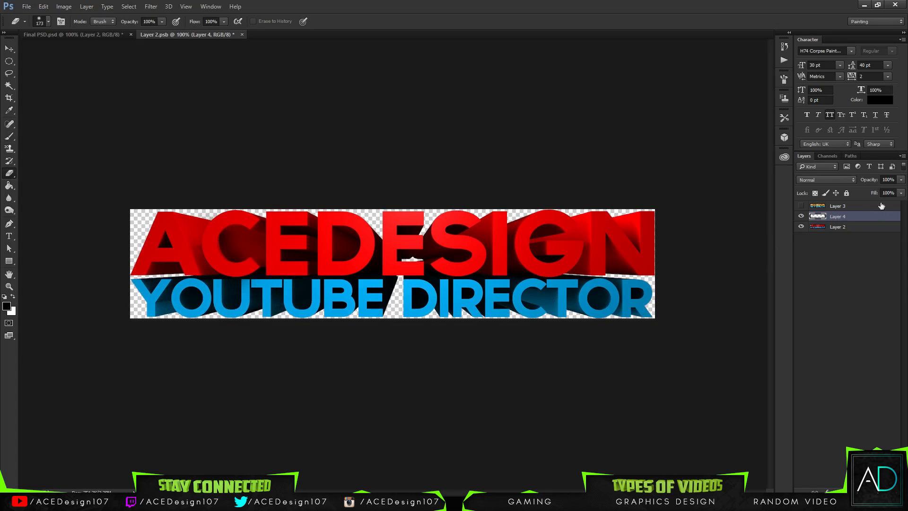
Step: Lower Layer 4's opacity to 39%, then save and close the smart object's contents
click(901, 180)
drag(903, 191, 881, 193)
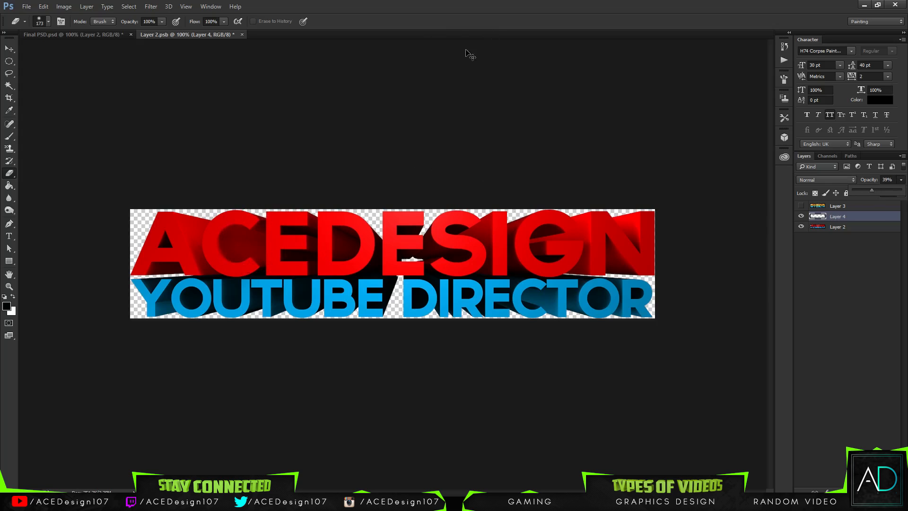
key(ctrl+minus)
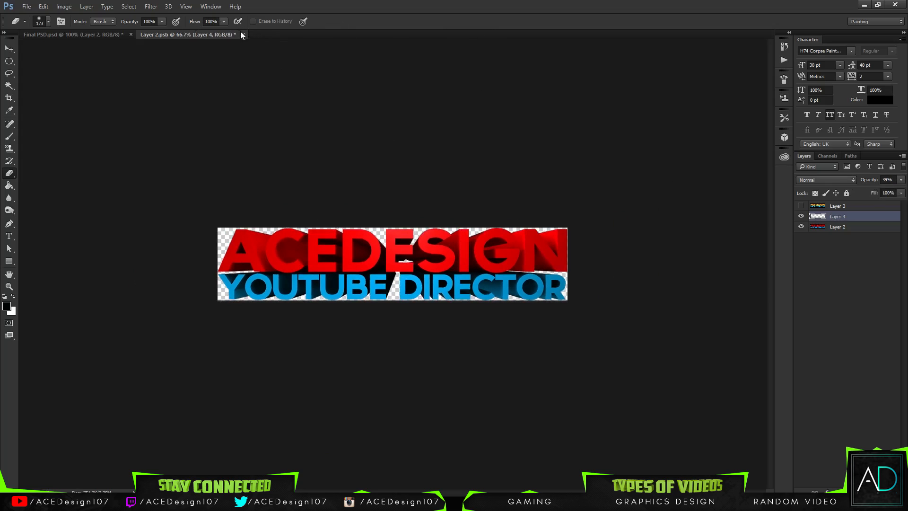
click(240, 34)
click(416, 187)
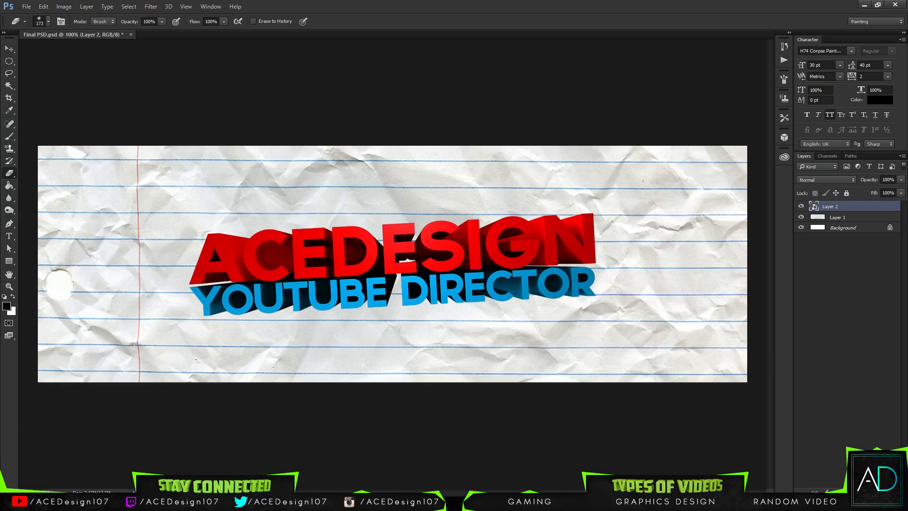
Step: Rename the smart object layer in Final PSD to 3D Text Render
double_click(829, 208)
text(Te)
text(xt Render)
key(Return)
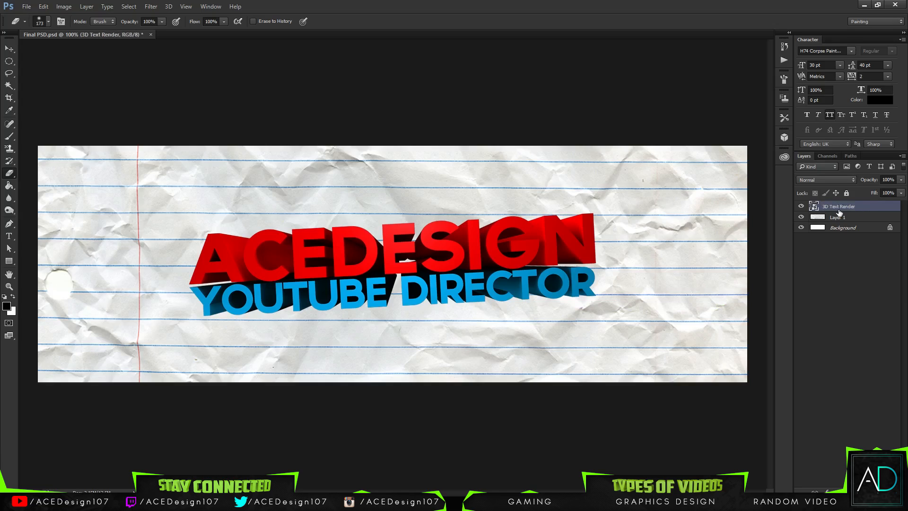
Step: Rename the lined-paper layer to Paper Texture
double_click(838, 217)
text(Paper)
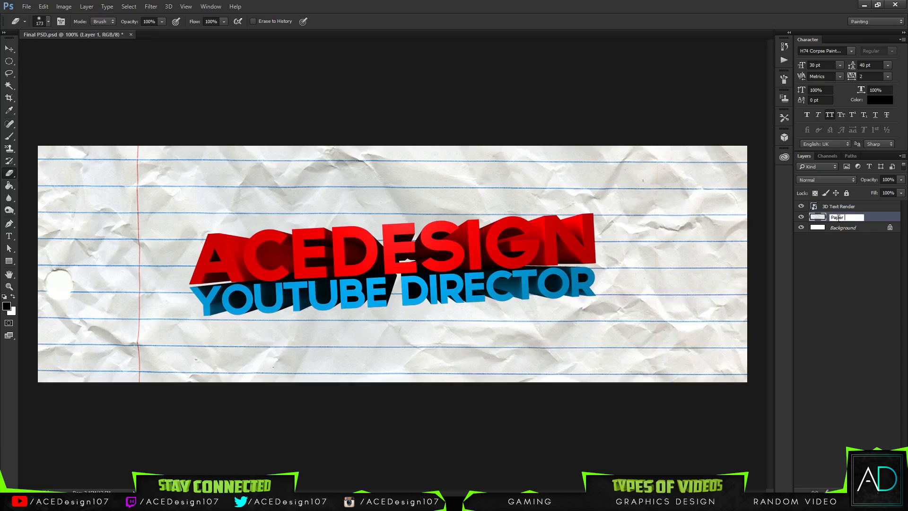
text( Texture)
key(Return)
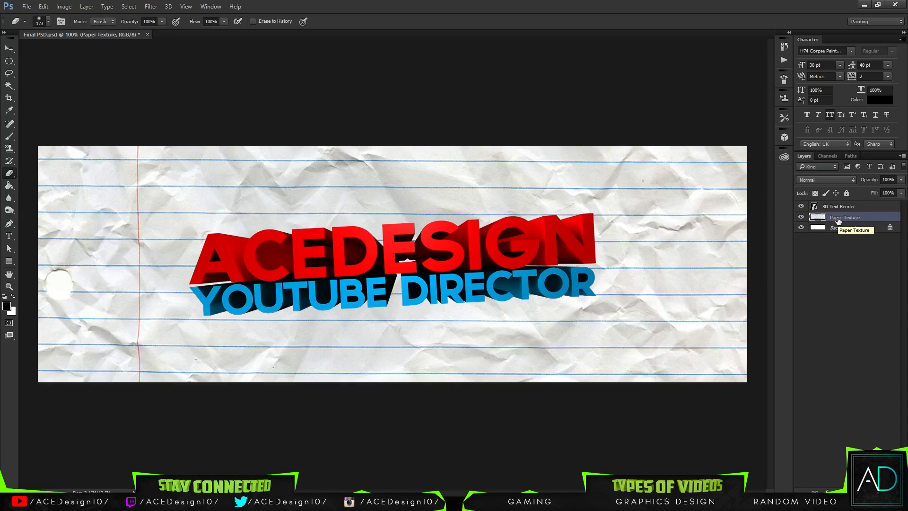
Step: Lower the Paper Texture layer's opacity to 79%
click(900, 193)
mouse_move(895, 192)
mouse_down()
mouse_move(875, 191)
mouse_move(891, 190)
mouse_up()
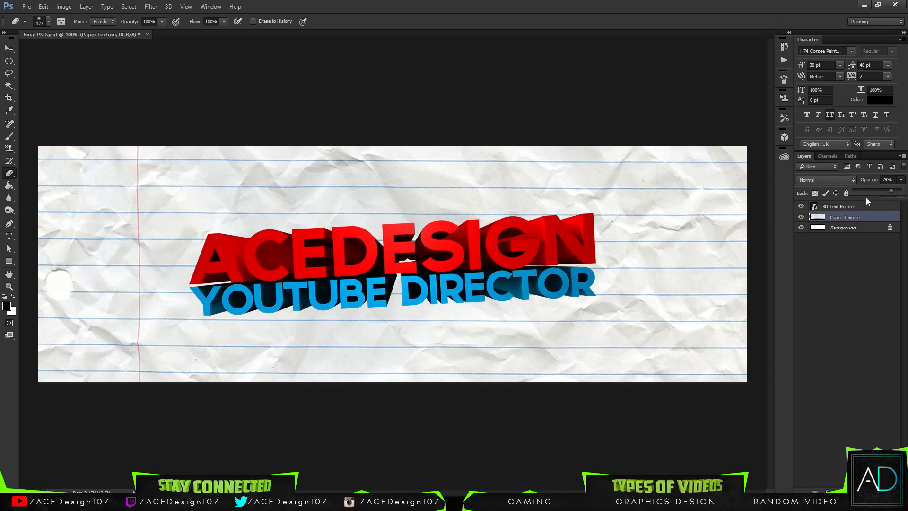
click(859, 217)
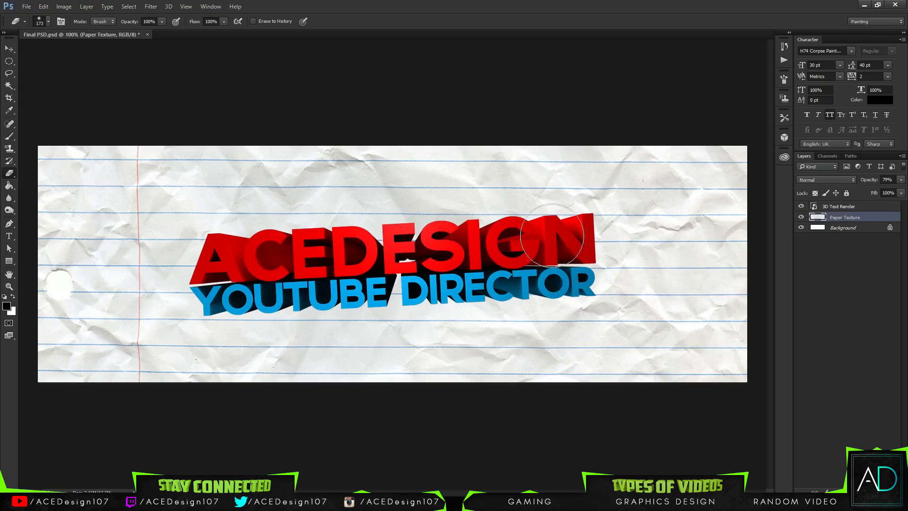
Step: Swap the smart object's contents from the red to the orange text layer, then save and close them
key(v)
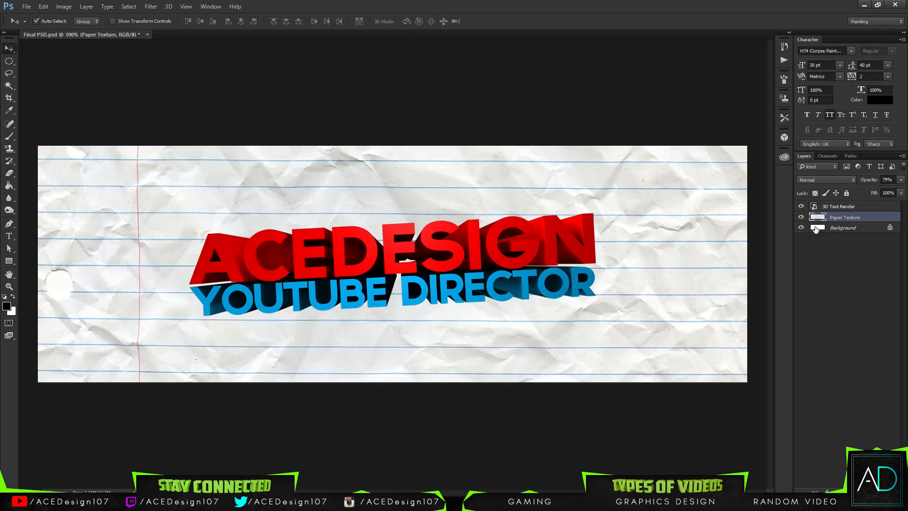
double_click(814, 209)
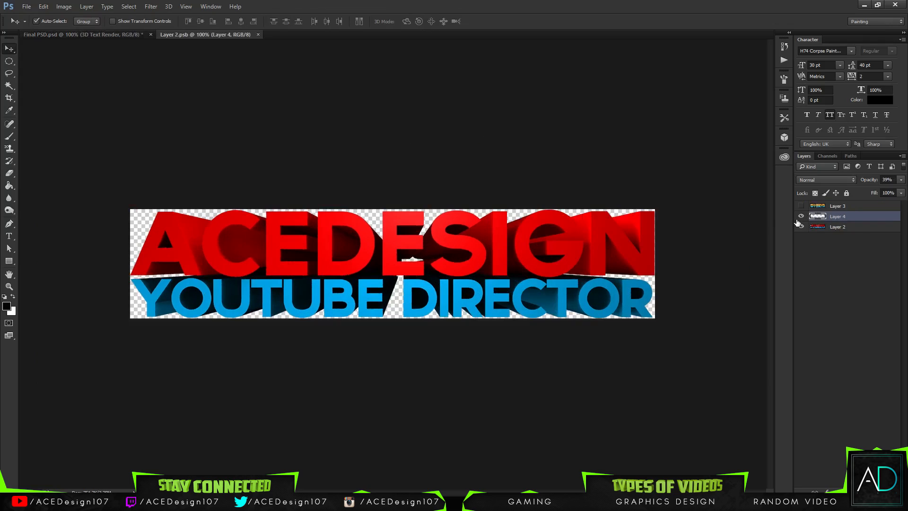
click(800, 226)
click(800, 206)
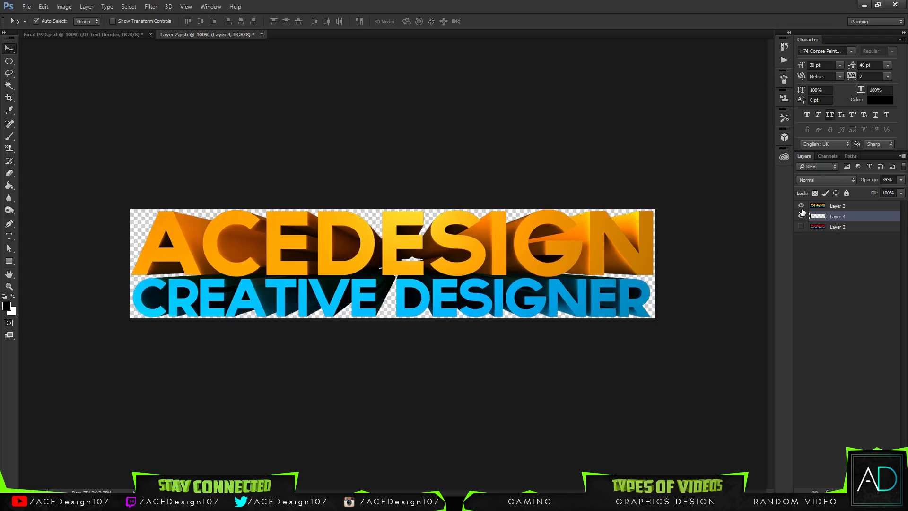
click(263, 35)
click(421, 193)
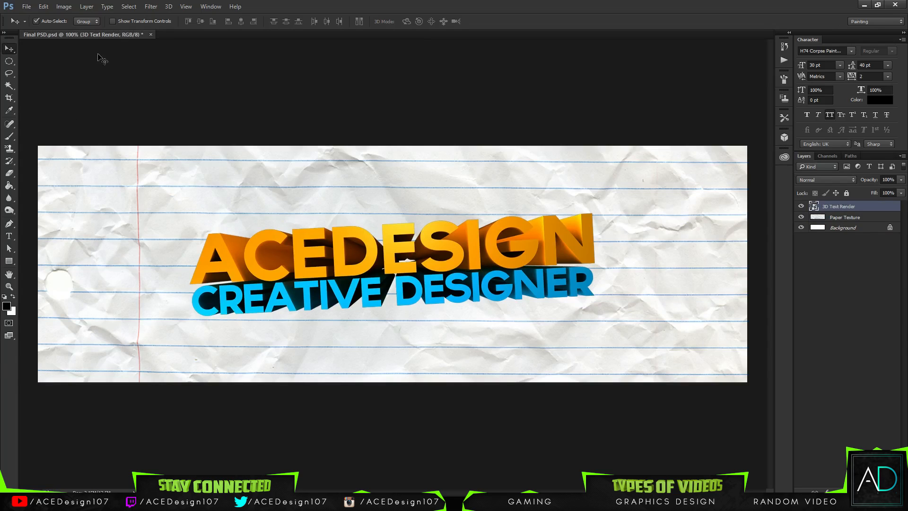
click(27, 7)
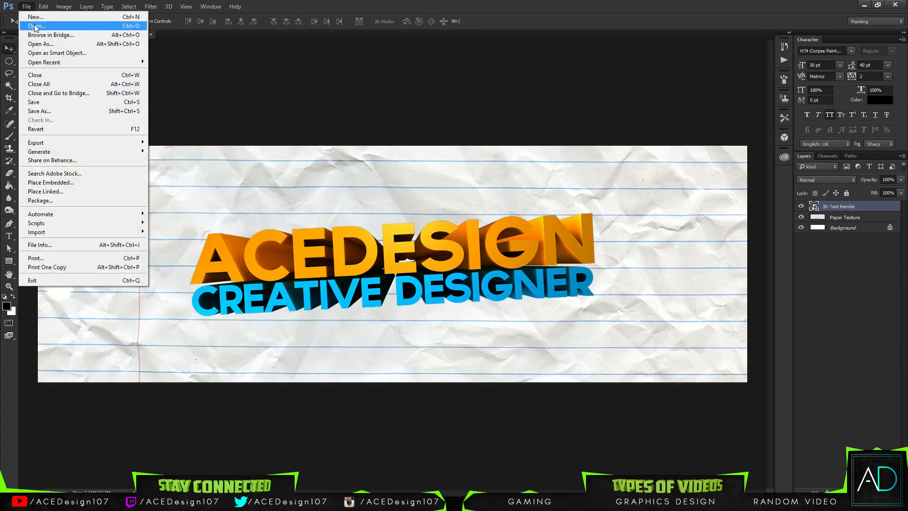
click(301, 4)
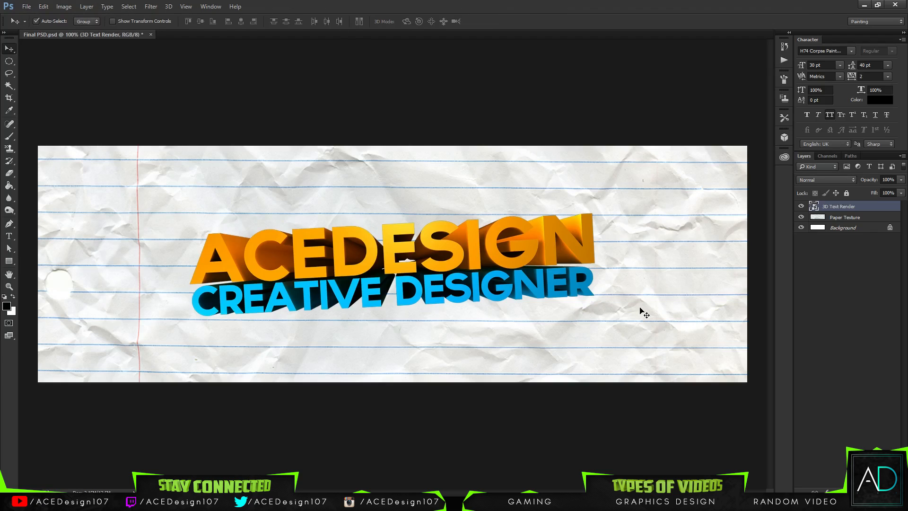
Step: Add a blank layer directly above Paper Texture and open the Brush tool's preset picker
click(853, 216)
key(ctrl+shift+alt+n)
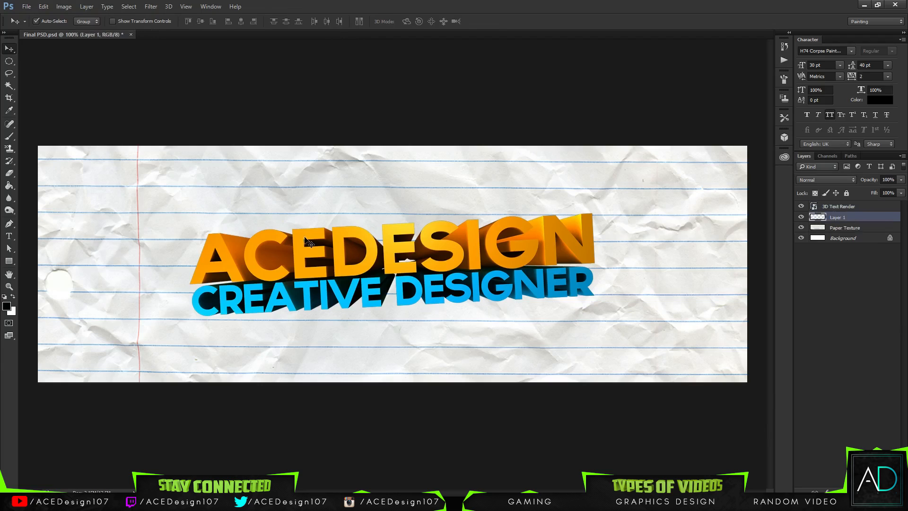
key(b)
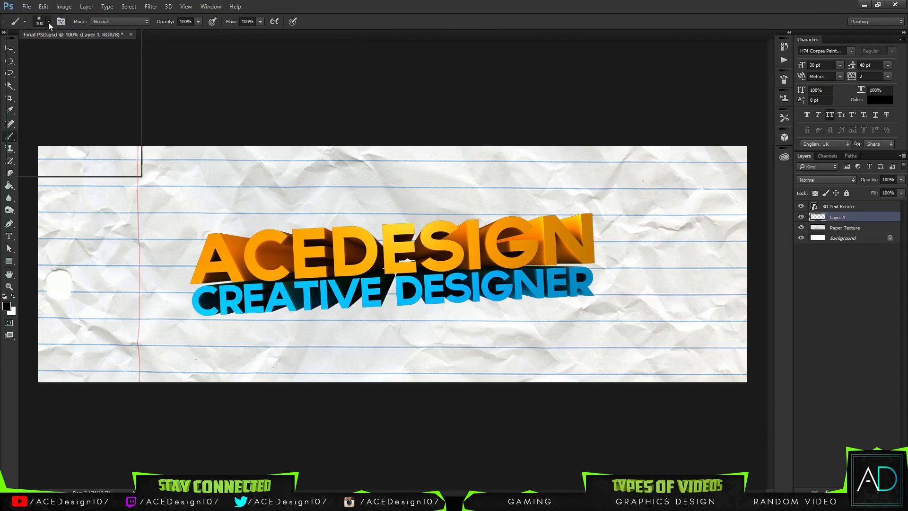
click(48, 22)
click(48, 22)
click(48, 22)
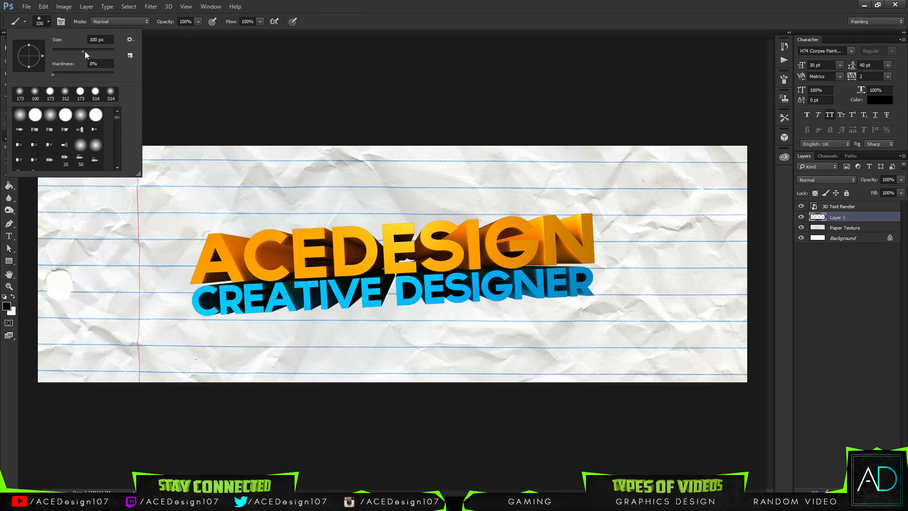
Step: Load the brush file wax_crayon_texture_brush_cs4.abr from the Brush folder inside Documents > Tutorial
click(130, 40)
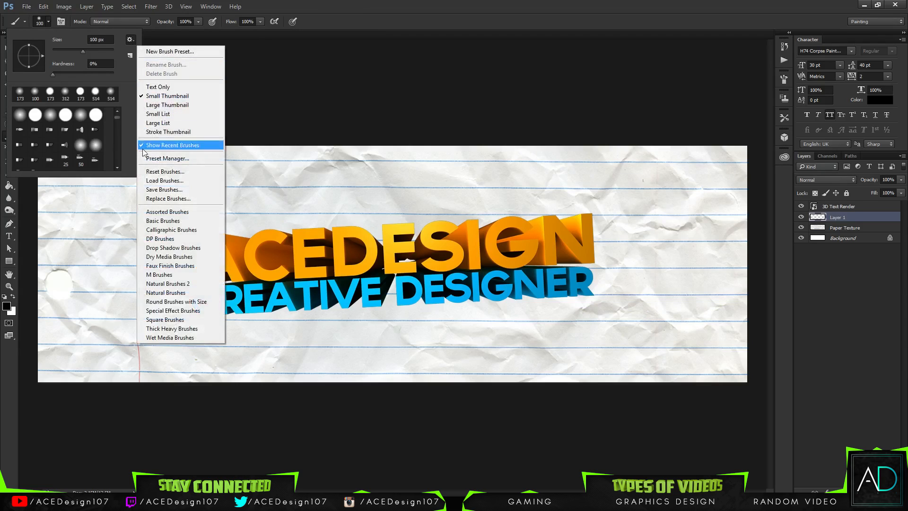
click(164, 181)
click(51, 138)
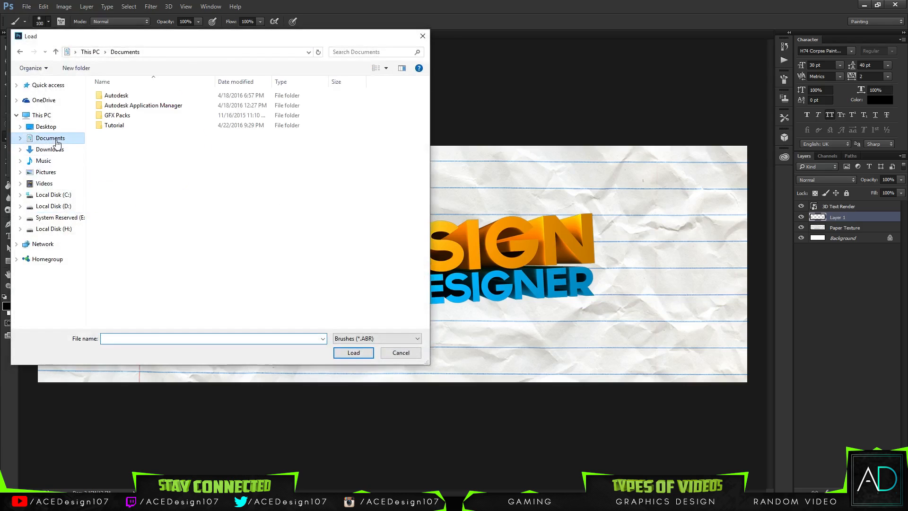
double_click(115, 125)
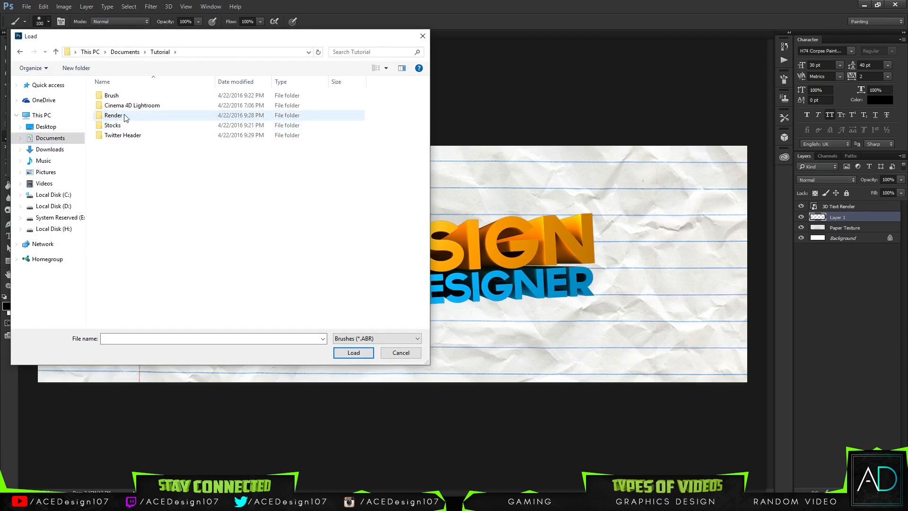
double_click(114, 96)
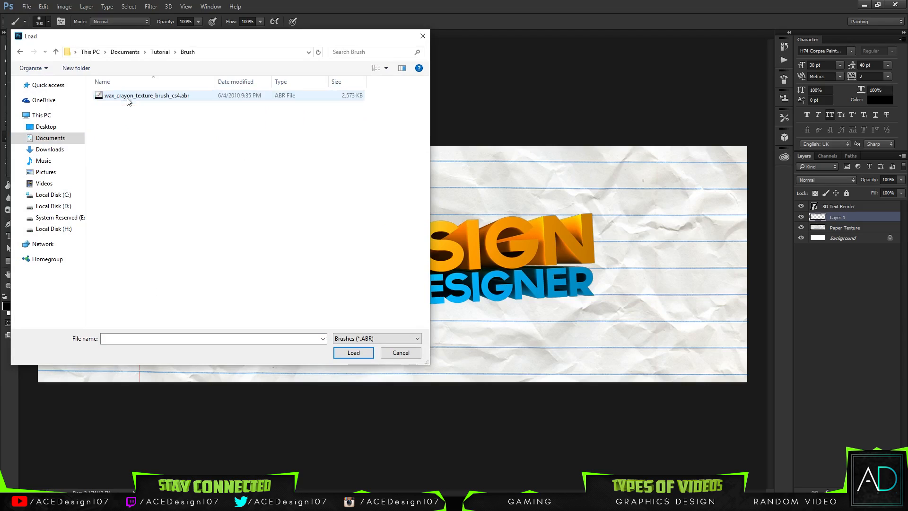
click(143, 96)
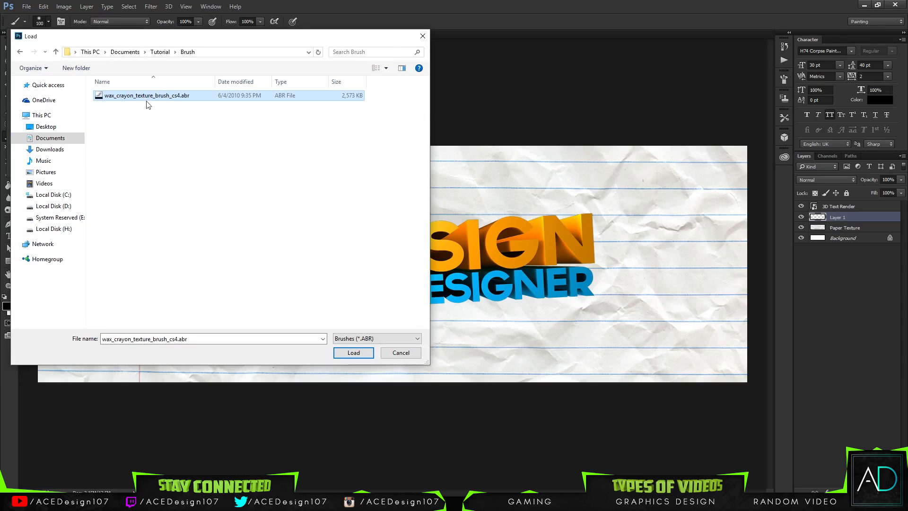
click(353, 353)
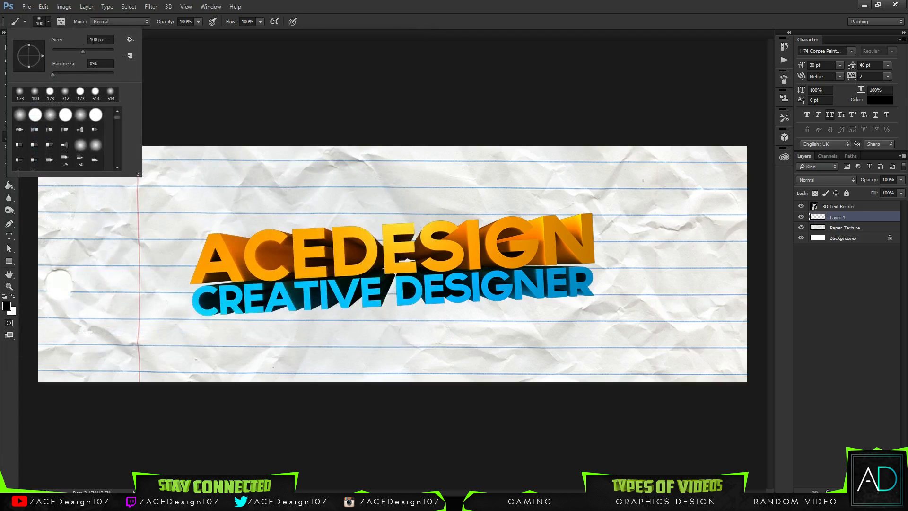
Step: Choose the 996 px wax crayon brush, stamp a black trial mark on the blank layer and undo it
drag(117, 117, 115, 159)
click(81, 156)
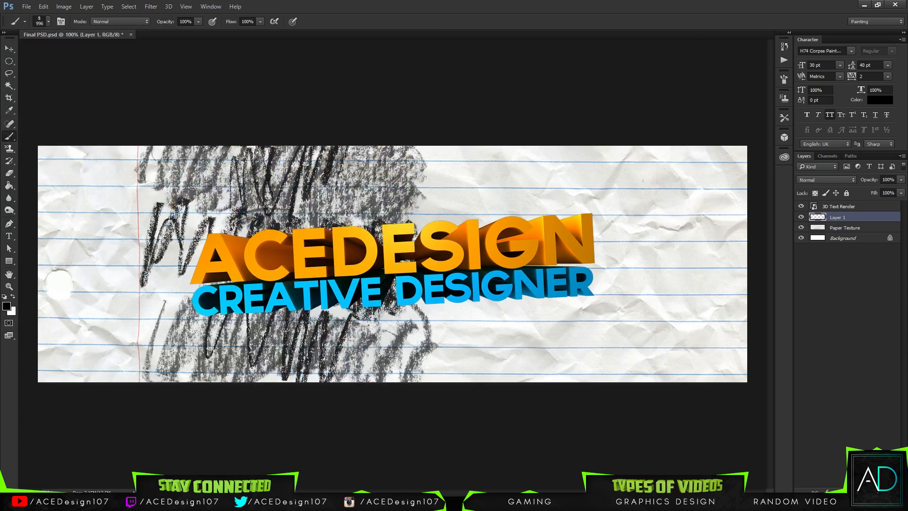
key(ctrl+z)
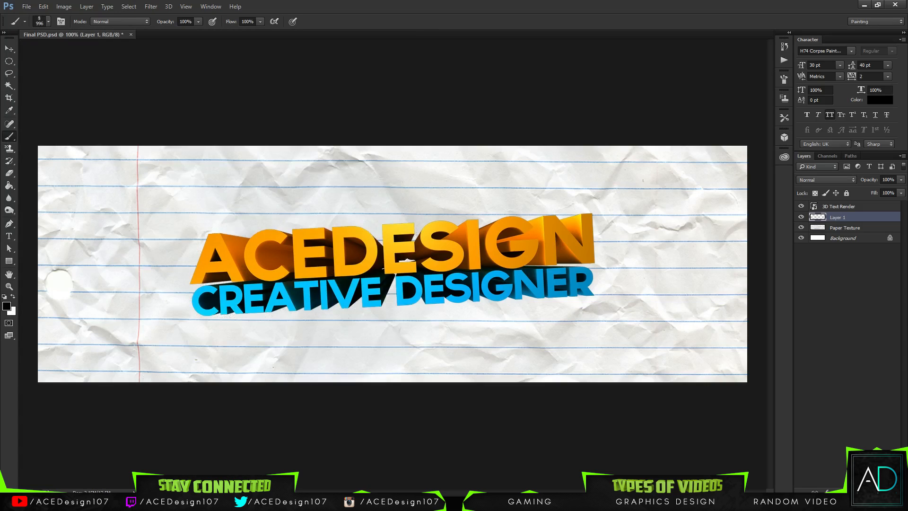
Step: Reduce the wax crayon brush to 32 px, try black strokes beneath the lettering on Layer 1 and undo them
click(49, 22)
drag(108, 51, 72, 53)
click(371, 3)
click(41, 18)
mouse_move(374, 296)
mouse_down()
mouse_move(384, 308)
mouse_move(393, 287)
mouse_move(396, 305)
mouse_move(370, 309)
mouse_move(418, 306)
mouse_up()
key(ctrl+z)
key(ctrl+z)
key(ctrl+z)
click(407, 306)
key(ctrl+z)
Step: Shrink the crayon brush to 9 px, try a stroke beneath the lettering and undo it
click(50, 20)
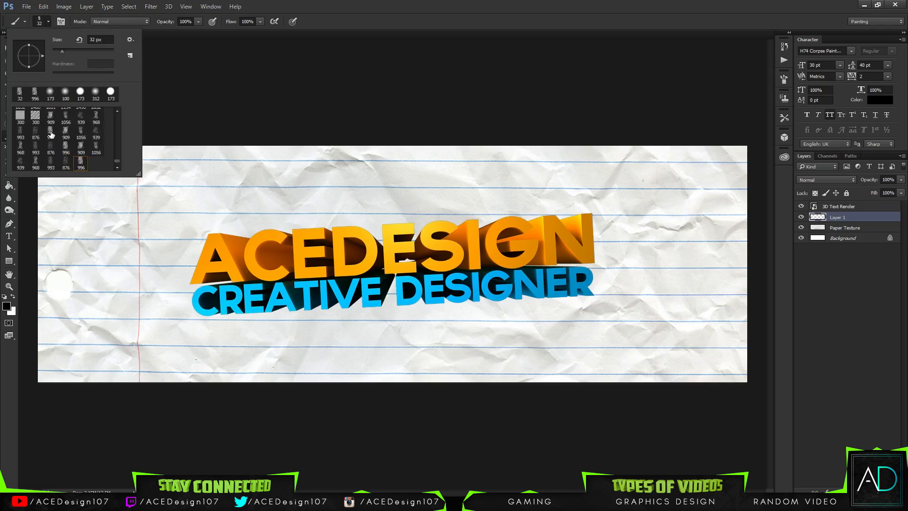
drag(63, 50, 56, 51)
click(383, 301)
mouse_move(401, 303)
mouse_down()
mouse_move(407, 315)
mouse_move(439, 303)
mouse_up()
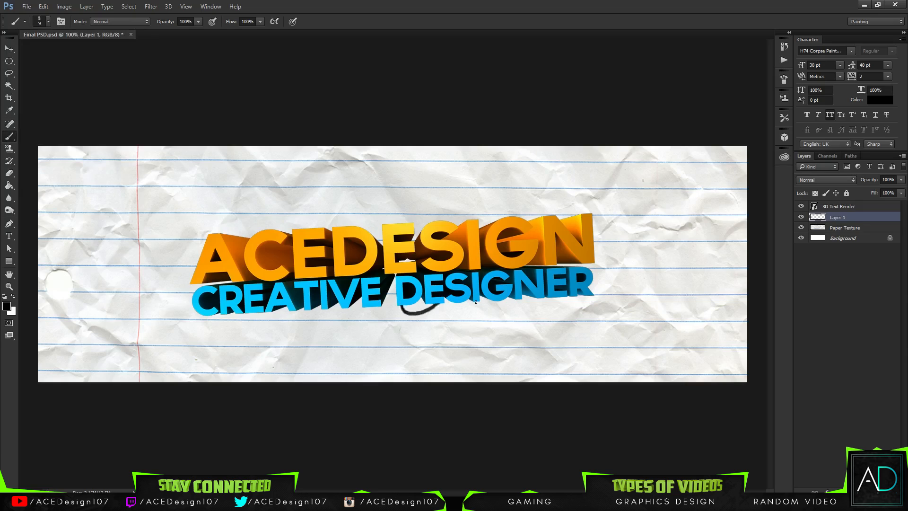
key(ctrl+z)
Step: Set the crayon brush tip to 31 px with 1000% spacing in the brush settings
click(211, 6)
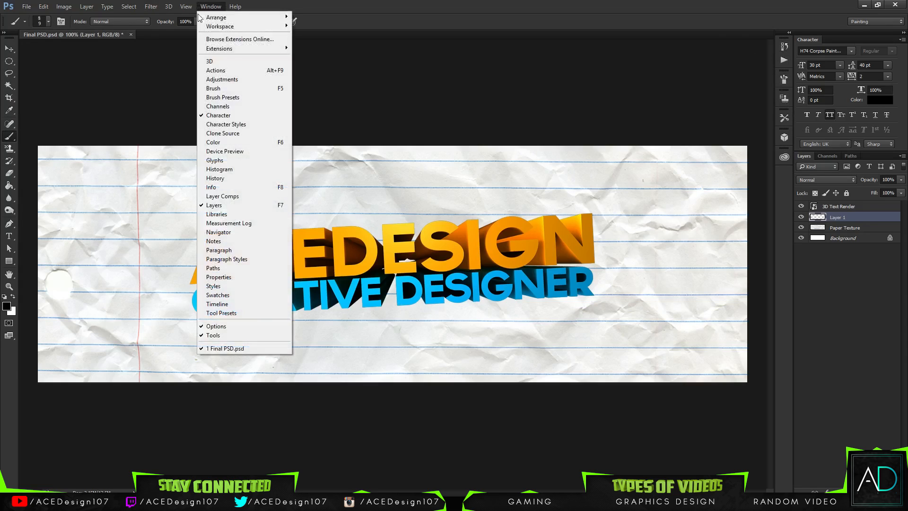
click(228, 88)
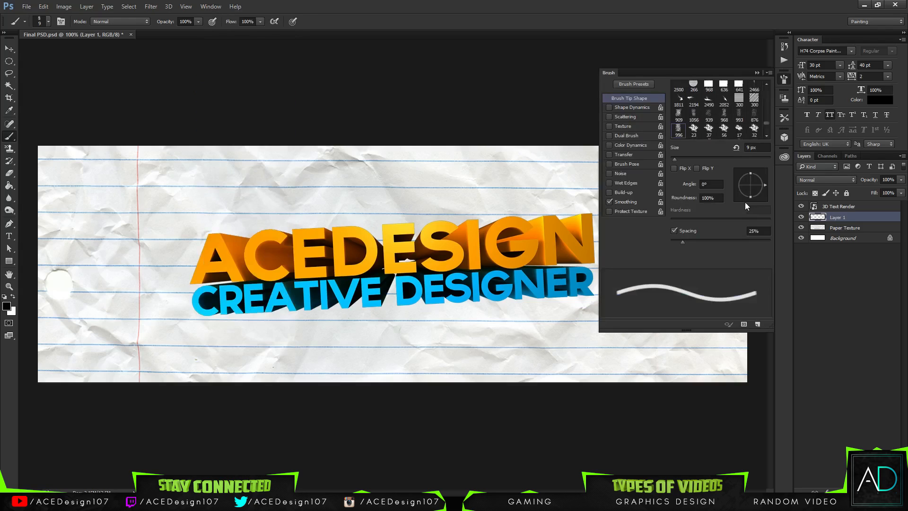
mouse_move(680, 159)
mouse_down()
mouse_move(707, 160)
mouse_move(685, 159)
mouse_up()
drag(683, 242, 800, 240)
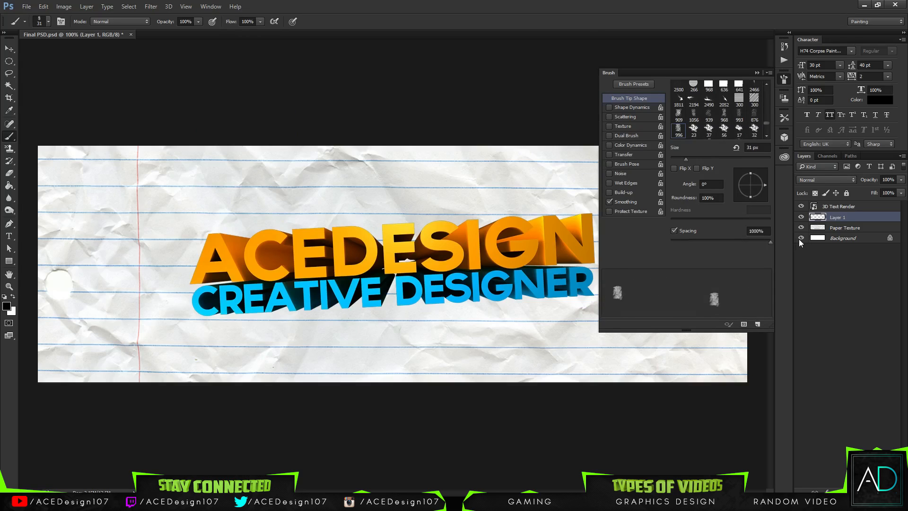
click(756, 73)
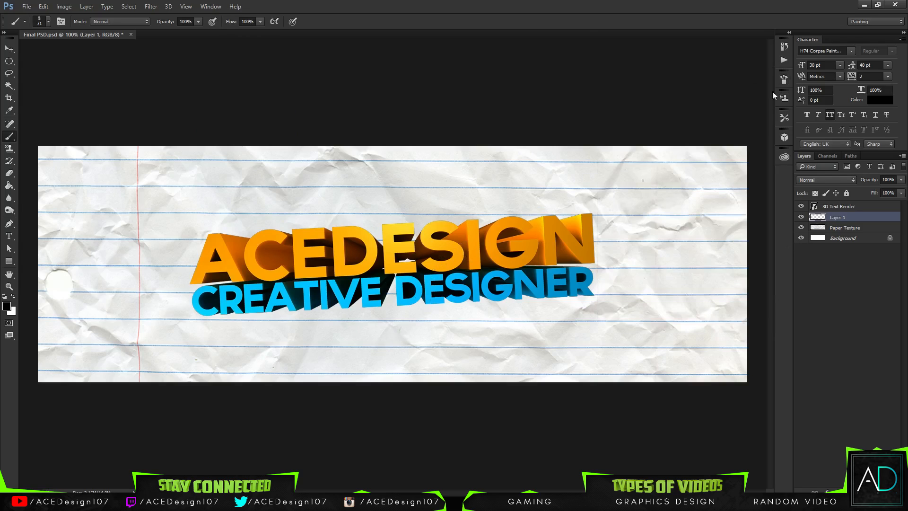
Step: Change the crayon brush tip's angle to 90° and its spacing to 118%
click(210, 6)
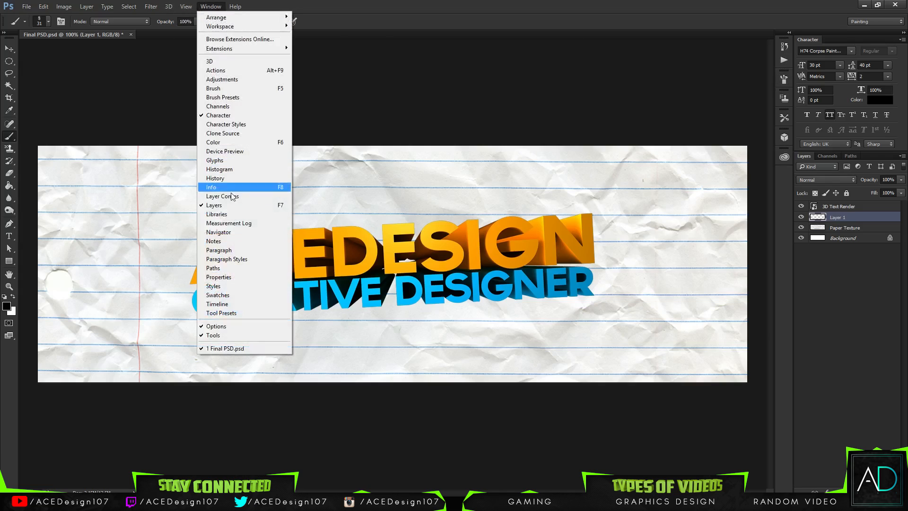
click(228, 89)
drag(770, 240, 714, 234)
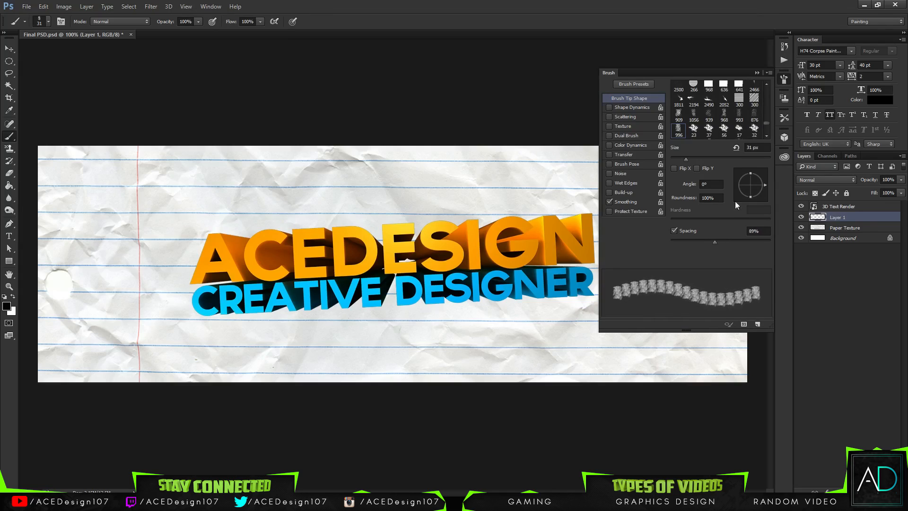
click(712, 185)
text(180)
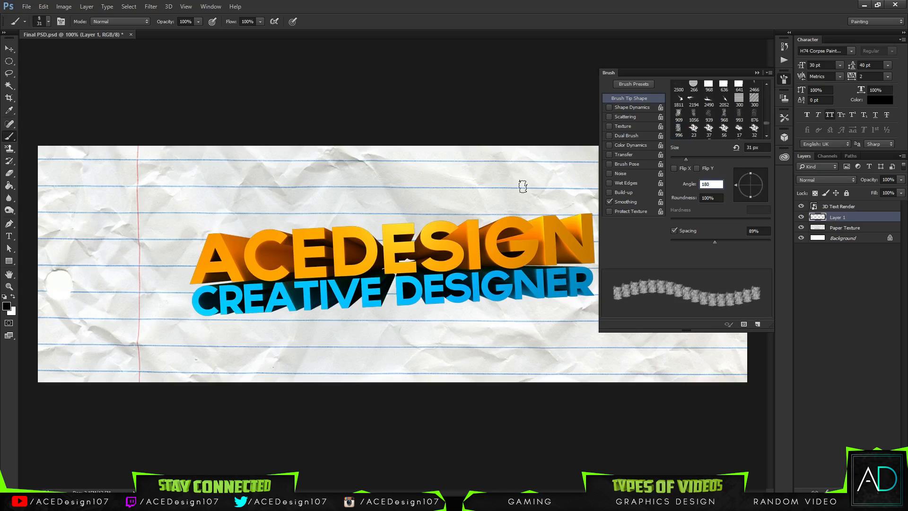
key(BackSpace)
key(BackSpace)
key(BackSpace)
text(90)
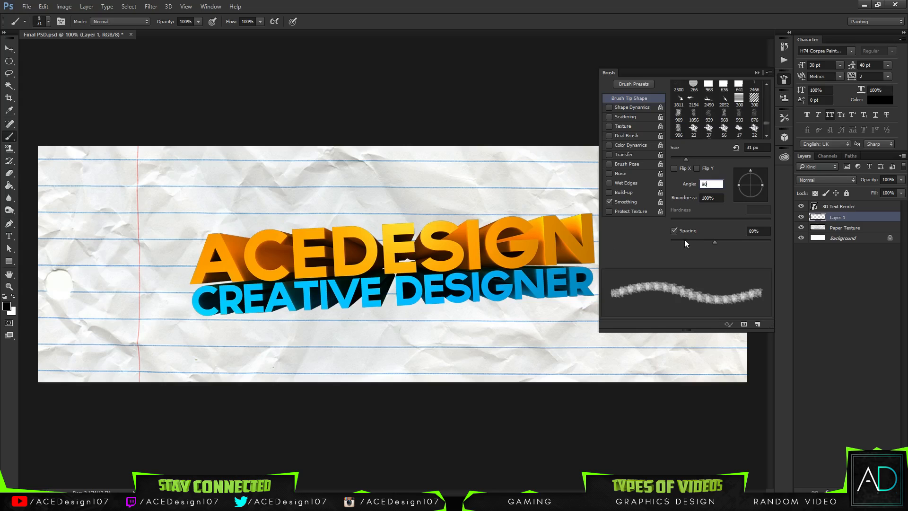
mouse_move(685, 240)
mouse_down()
mouse_move(735, 241)
mouse_move(699, 247)
mouse_move(724, 241)
mouse_up()
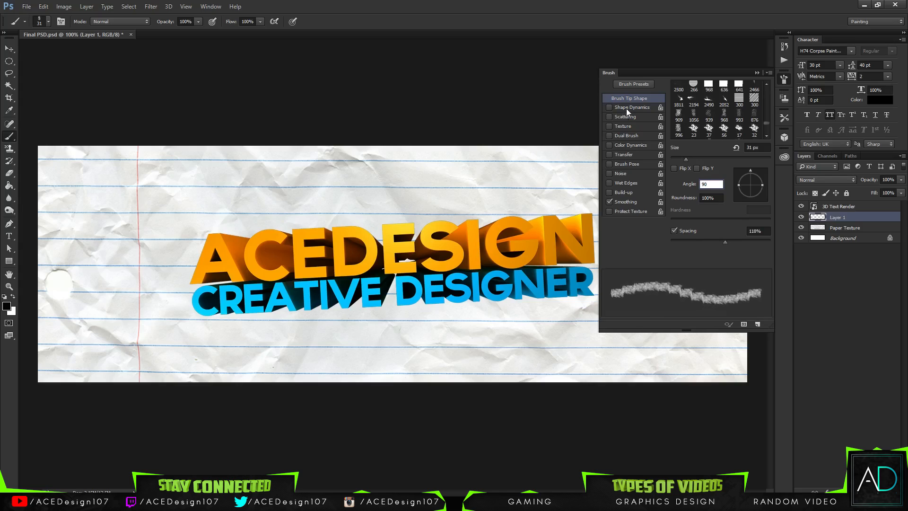
Step: Enable Scattering for the crayon brush with 9% scatter and 10% count jitter
click(616, 117)
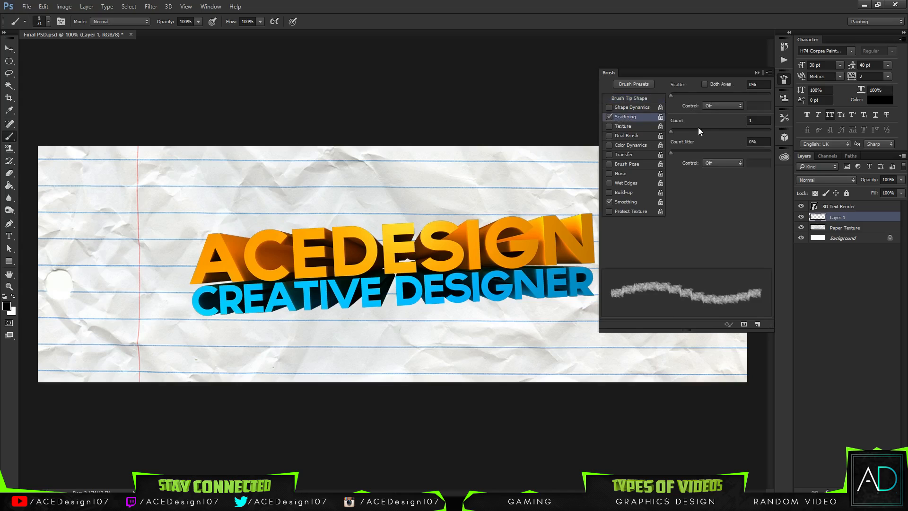
mouse_move(679, 95)
mouse_down()
mouse_move(689, 94)
mouse_move(649, 98)
mouse_move(672, 96)
mouse_up()
mouse_move(671, 131)
mouse_down()
mouse_move(688, 129)
mouse_move(673, 127)
mouse_up()
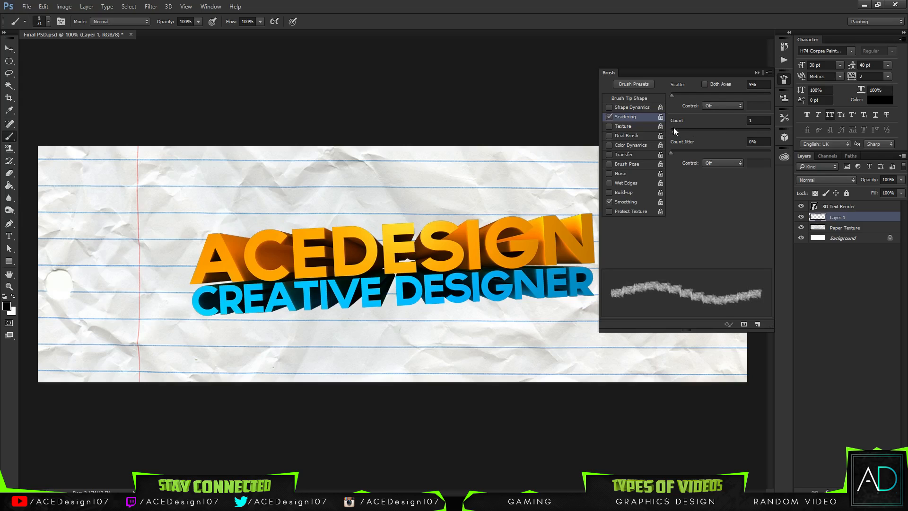
click(680, 152)
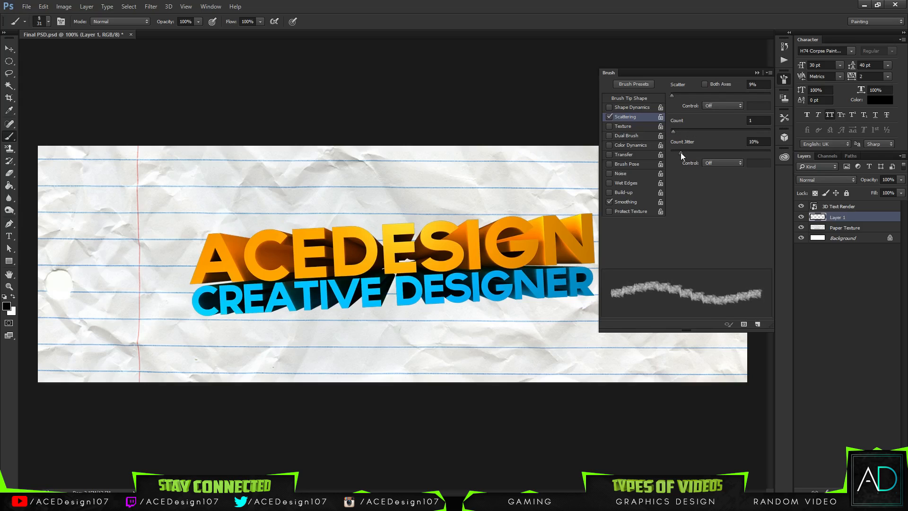
Step: Try the Texture, Dual Brush and Color Dynamics options on the crayon brush and switch each one off again
click(610, 125)
click(623, 125)
click(609, 126)
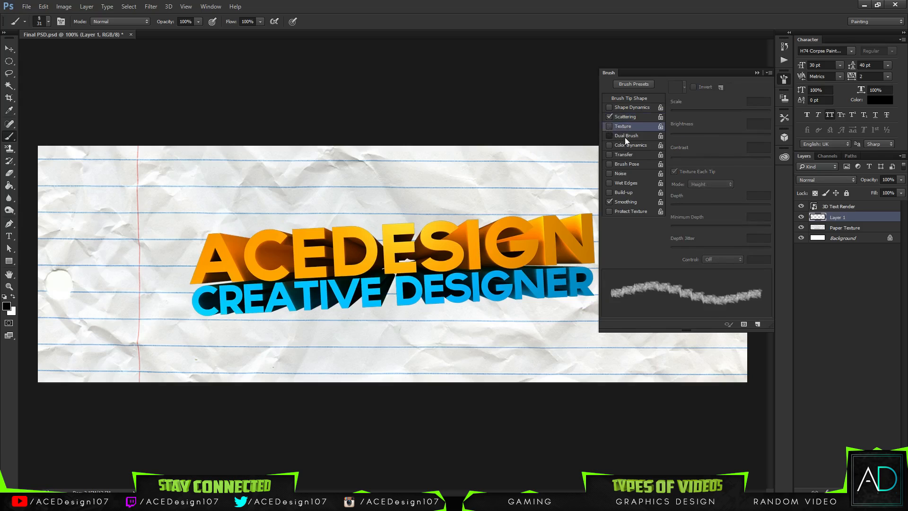
click(625, 136)
click(610, 136)
click(619, 145)
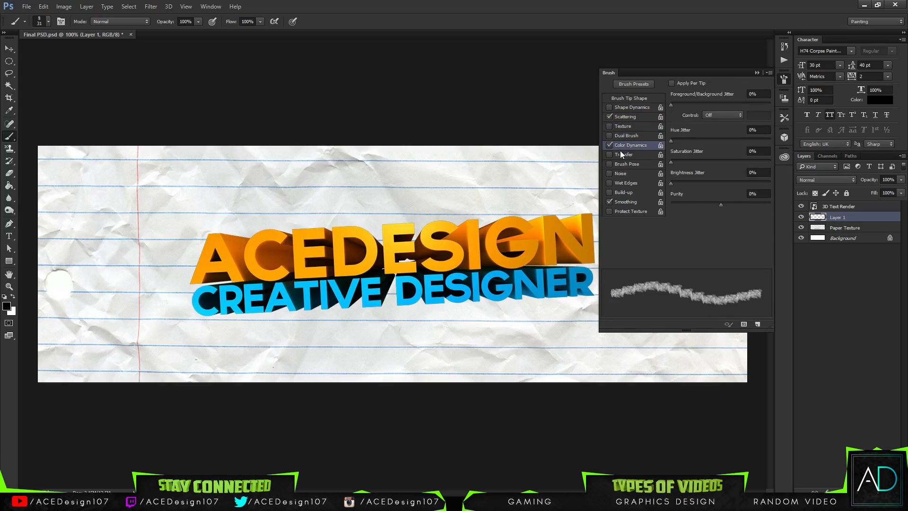
drag(673, 141, 670, 141)
click(609, 145)
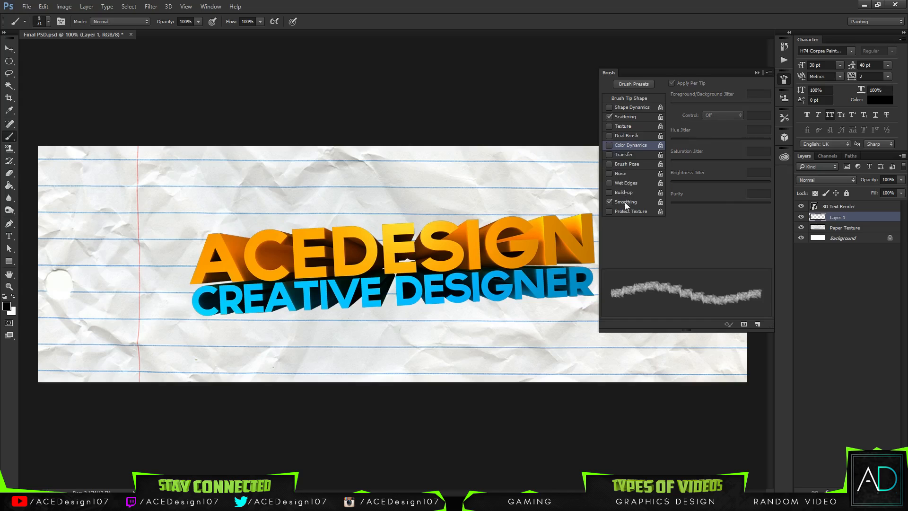
Step: Enable Shape Dynamics for the crayon brush with 71% size jitter and 34% minimum diameter
click(617, 107)
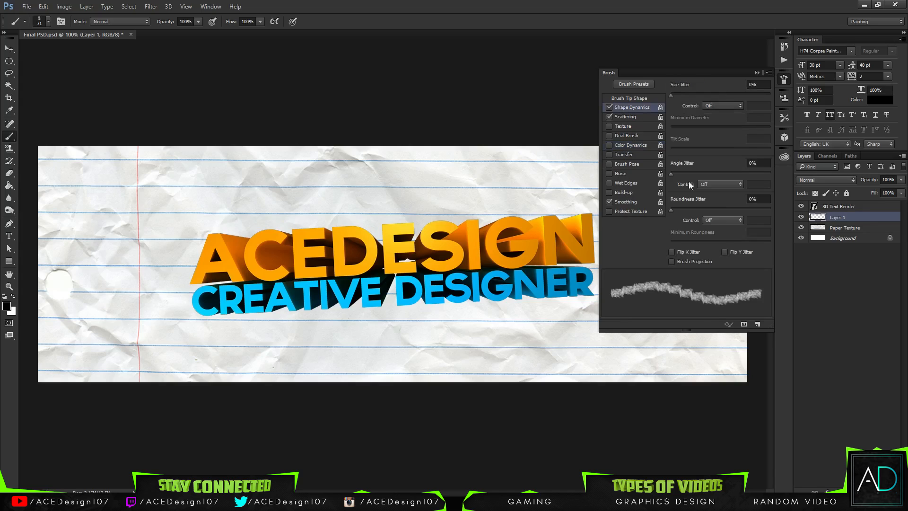
mouse_move(678, 96)
mouse_down()
mouse_move(747, 87)
mouse_move(738, 89)
mouse_up()
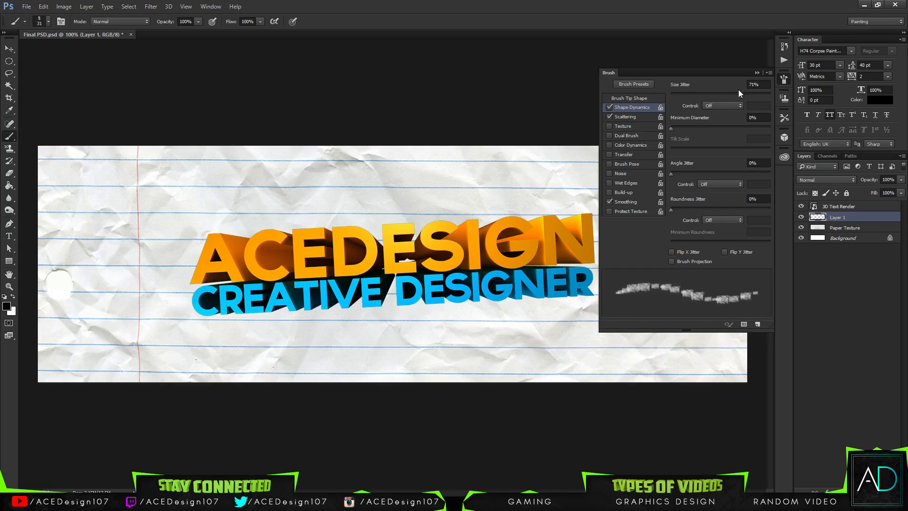
mouse_move(674, 127)
mouse_down()
mouse_move(740, 125)
mouse_move(704, 128)
mouse_up()
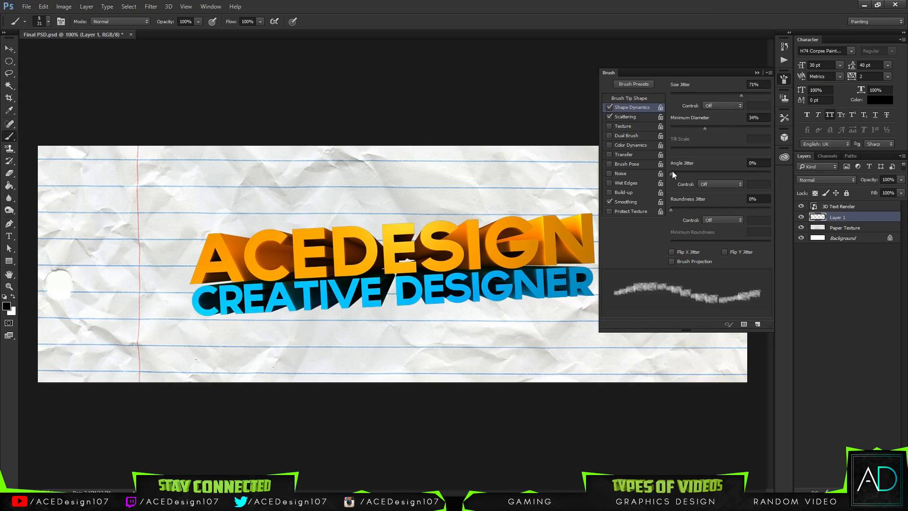
mouse_move(672, 173)
mouse_down()
mouse_move(701, 173)
mouse_move(676, 175)
mouse_up()
mouse_move(671, 209)
mouse_down()
mouse_move(720, 206)
mouse_move(666, 209)
mouse_up()
click(757, 74)
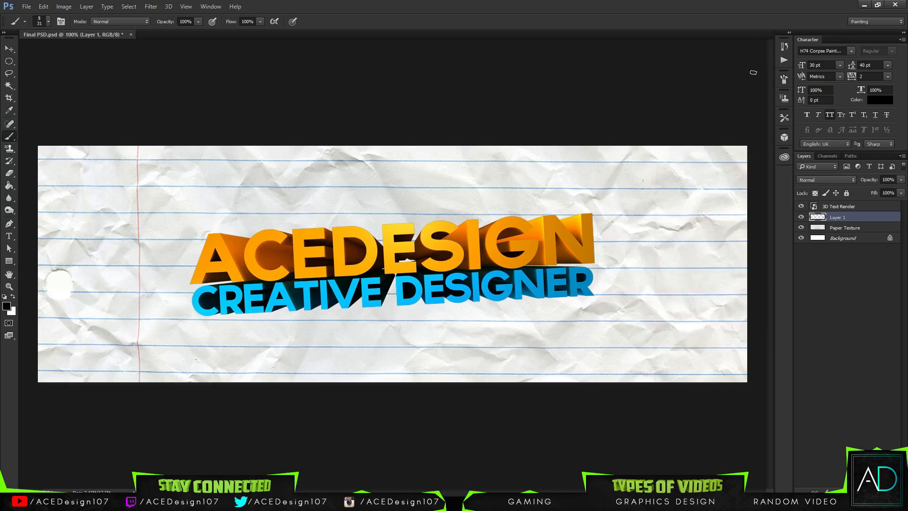
Step: Try a stroke with the adjusted crayon brush beneath the lettering and undo it
key(ctrl+z)
mouse_move(396, 310)
mouse_down()
mouse_move(368, 310)
mouse_move(410, 305)
mouse_up()
key(ctrl+z)
key(ctrl+alt+z)
Step: Switch to the soft round brush with 0% hardness and set its size to 400 px
click(48, 22)
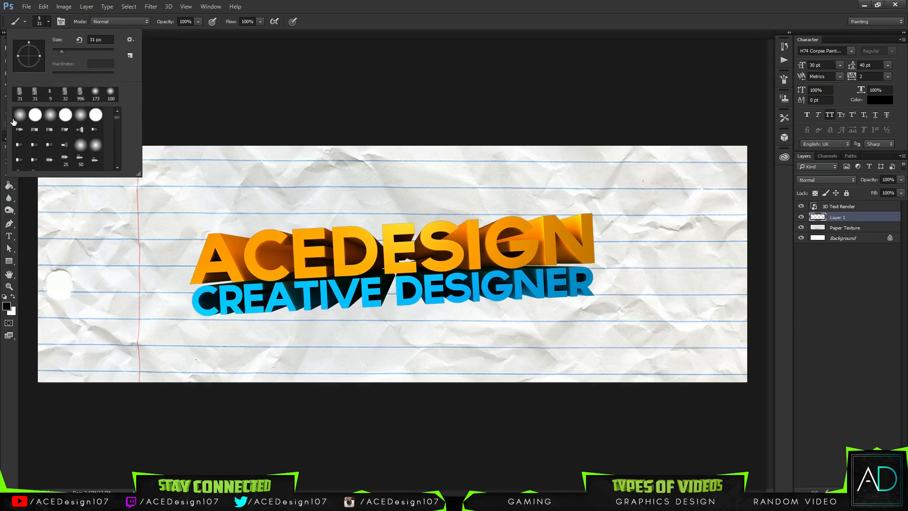
click(15, 118)
drag(103, 50, 106, 49)
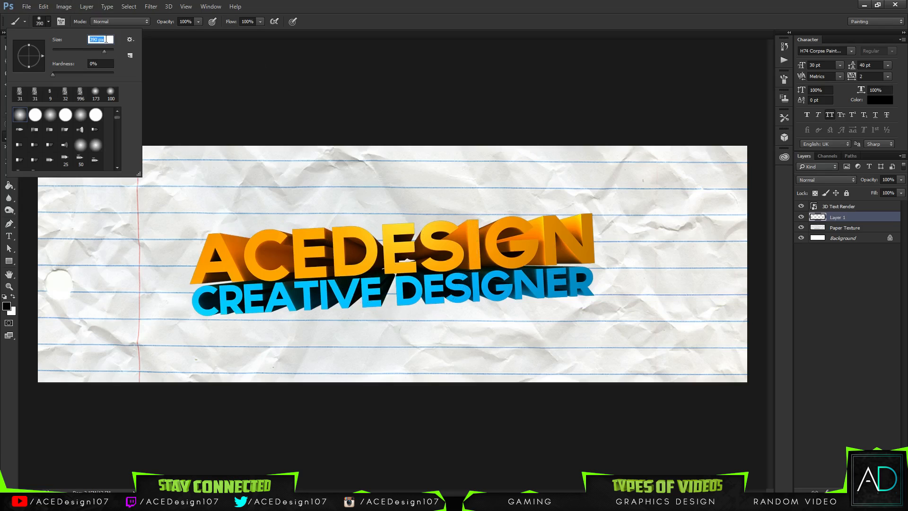
text(5)
key(Return)
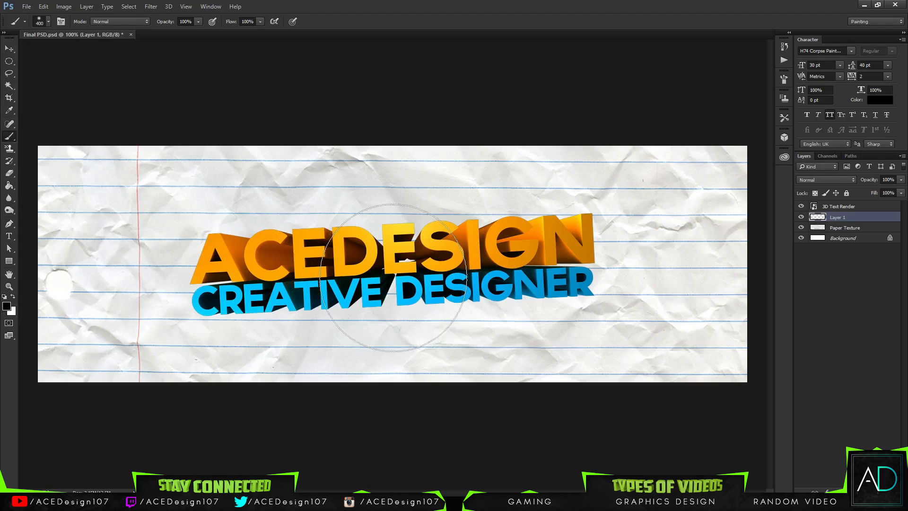
Step: Stamp a soft black shadow behind the middle of the lettering on Layer 1 and set the layer's opacity to 43%
click(395, 260)
key(ctrl+z)
click(396, 266)
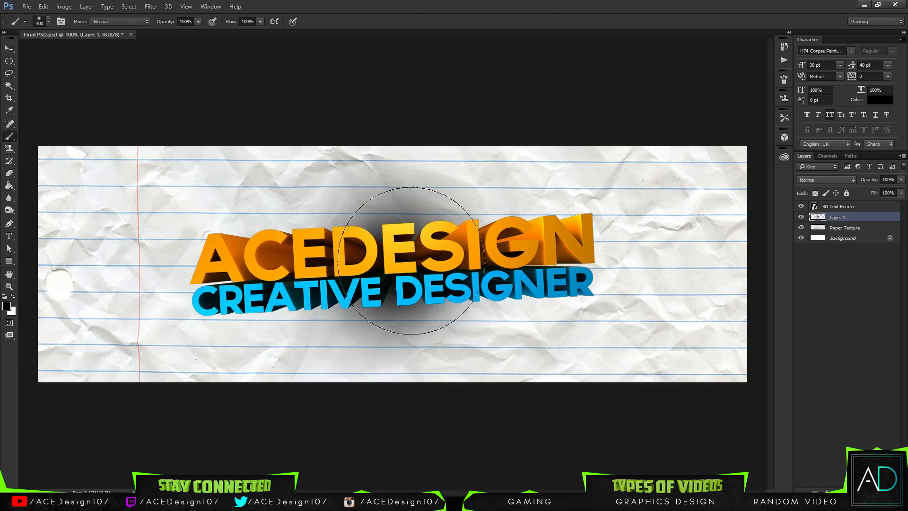
click(902, 179)
drag(889, 192, 882, 191)
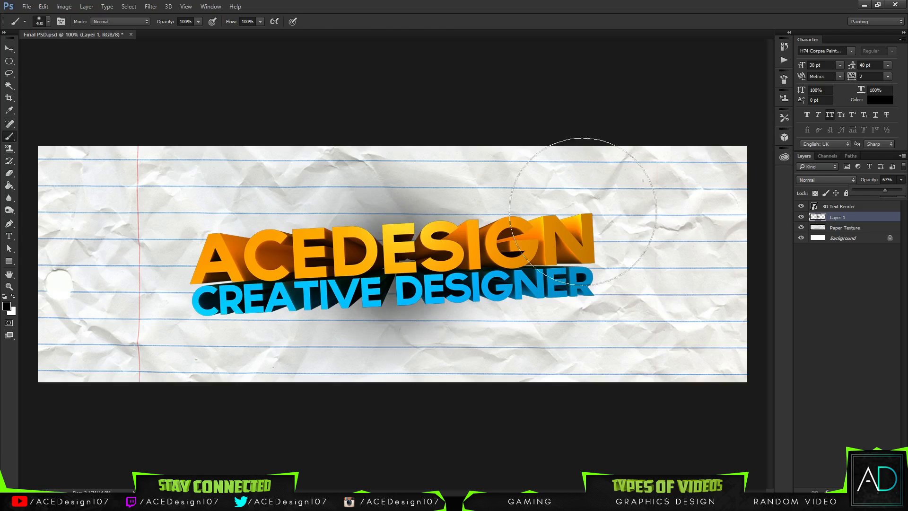
key(v)
click(901, 179)
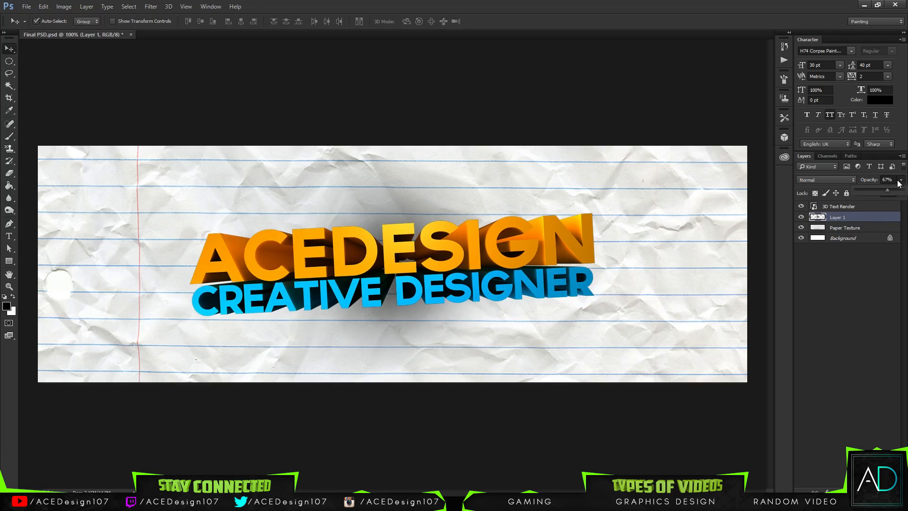
drag(888, 190, 875, 190)
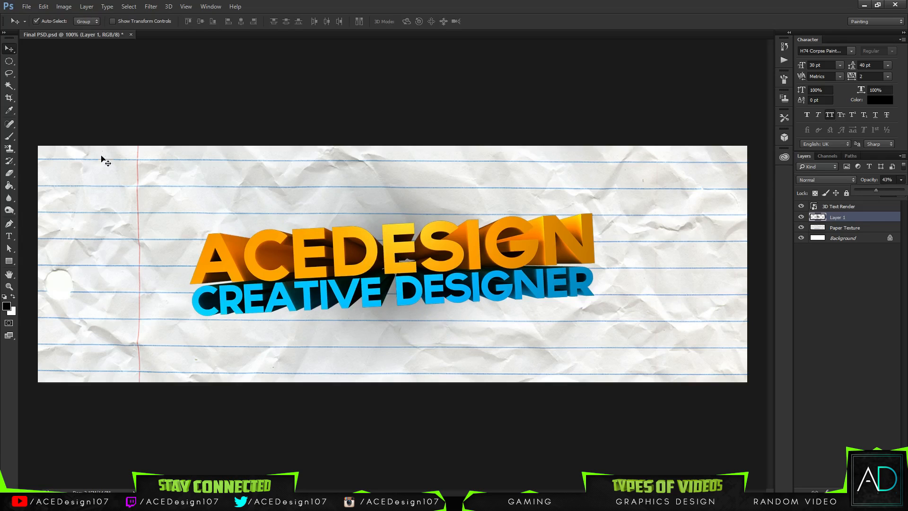
Step: Reduce the soft brush to 136 px and extend the shadow on Layer 1 along the lettering
key(b)
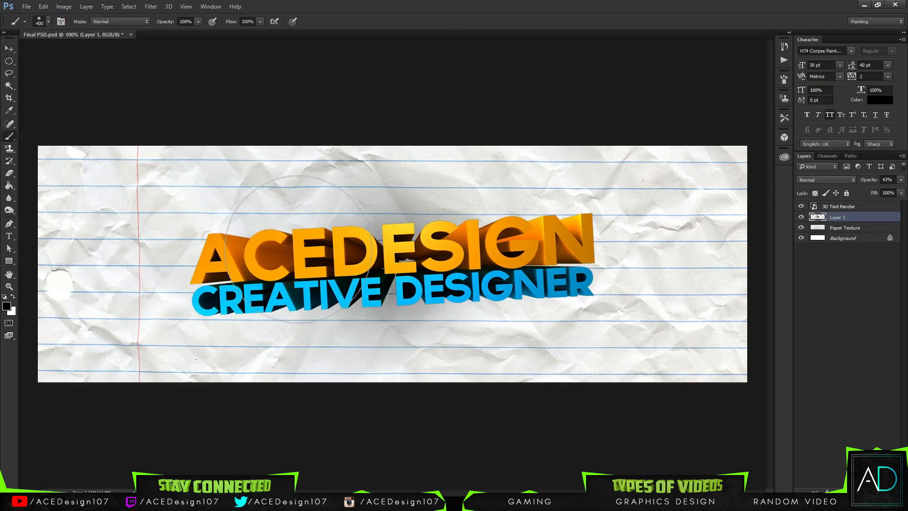
click(48, 21)
key(Return)
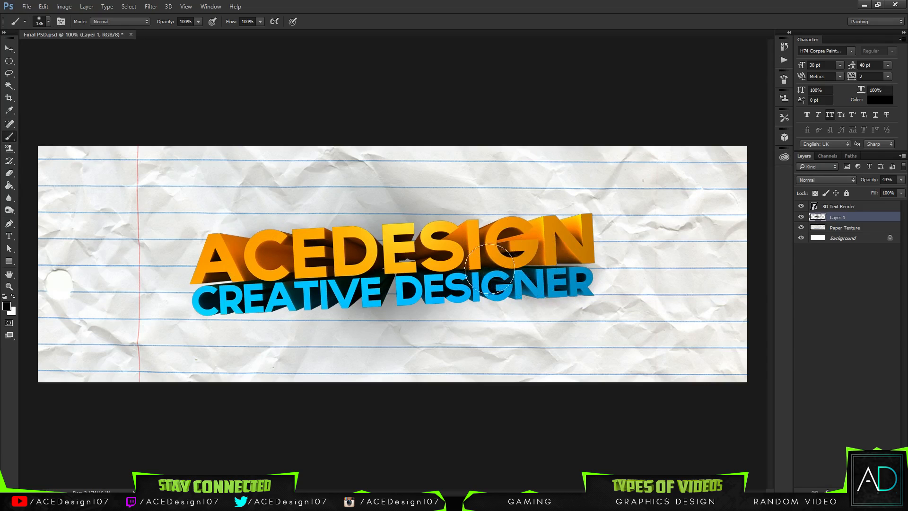
key(v)
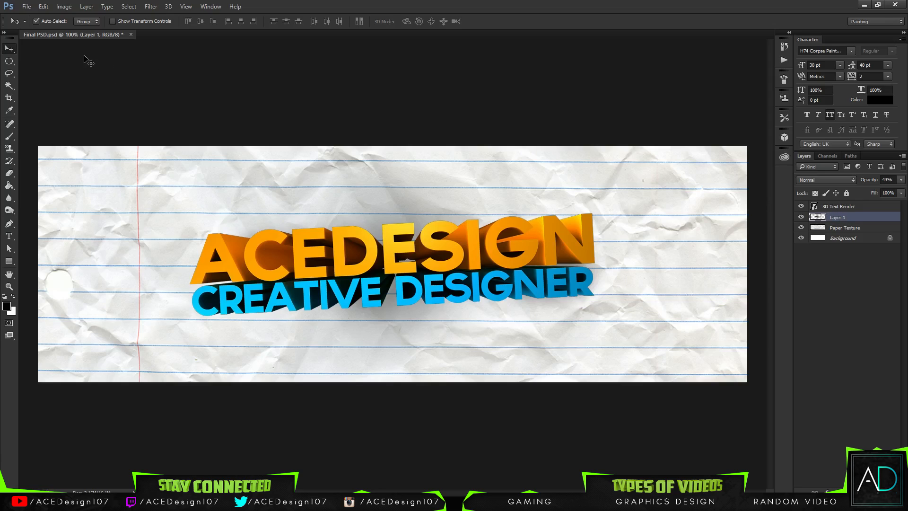
Step: Above the 3D Text Render layer, add the letter C in the lettering's orange #ffa000 over the word ACEDESIGN and select its text
key(t)
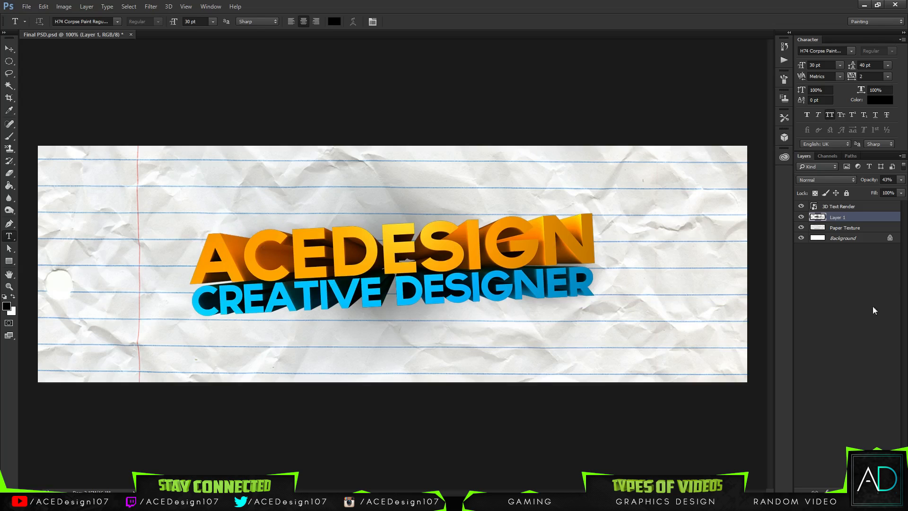
click(849, 207)
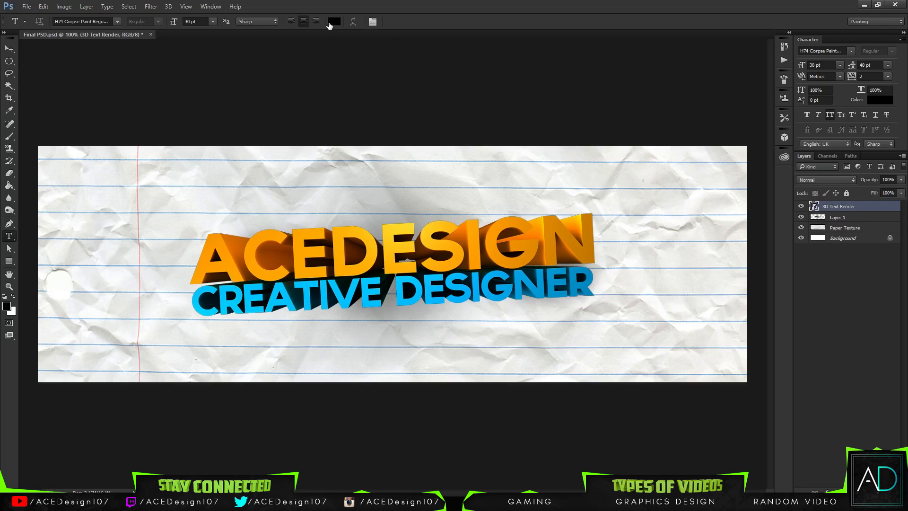
click(330, 21)
click(252, 249)
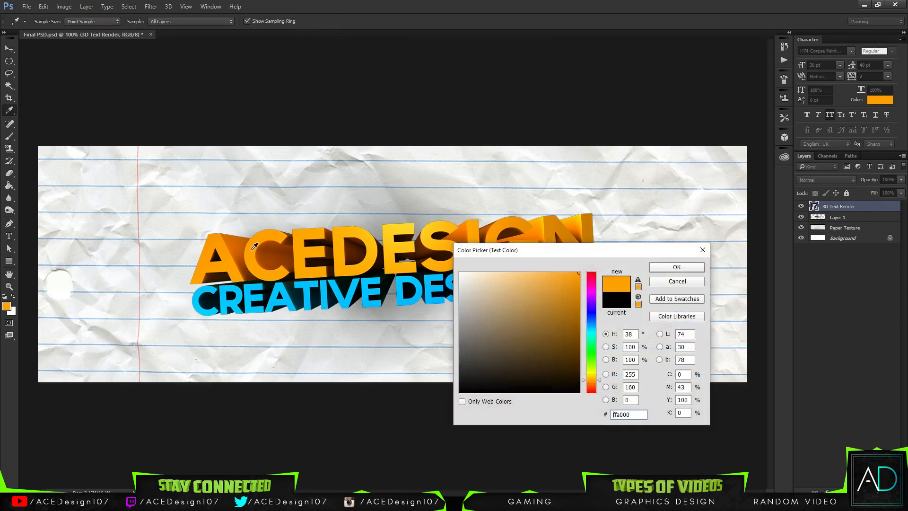
click(677, 268)
click(300, 209)
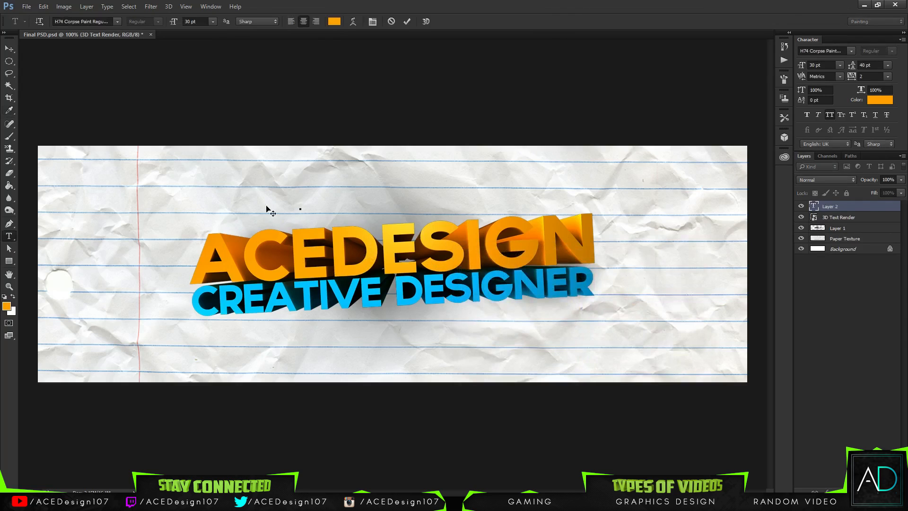
text(C)
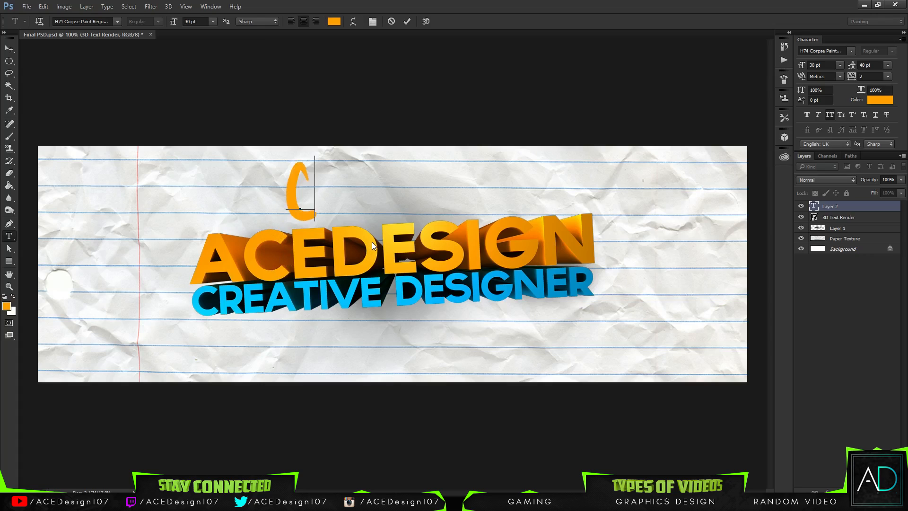
key(ctrl+a)
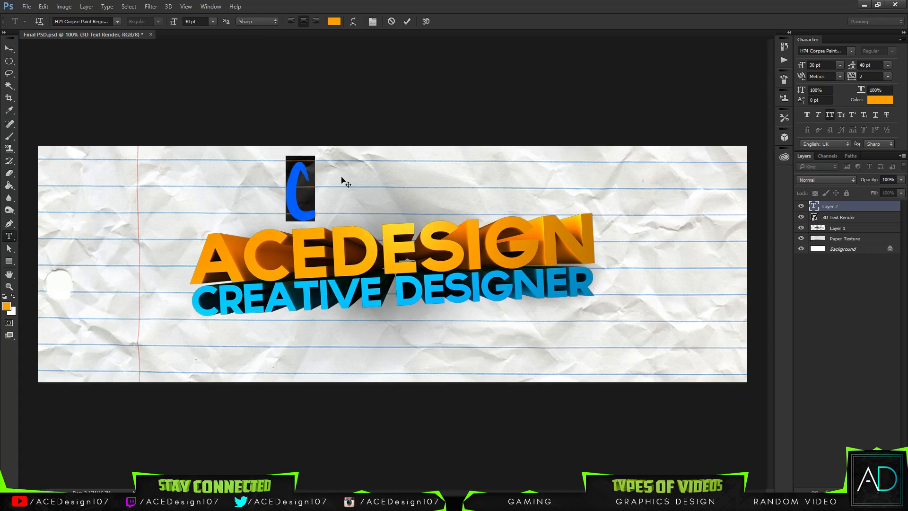
click(85, 21)
text(typ)
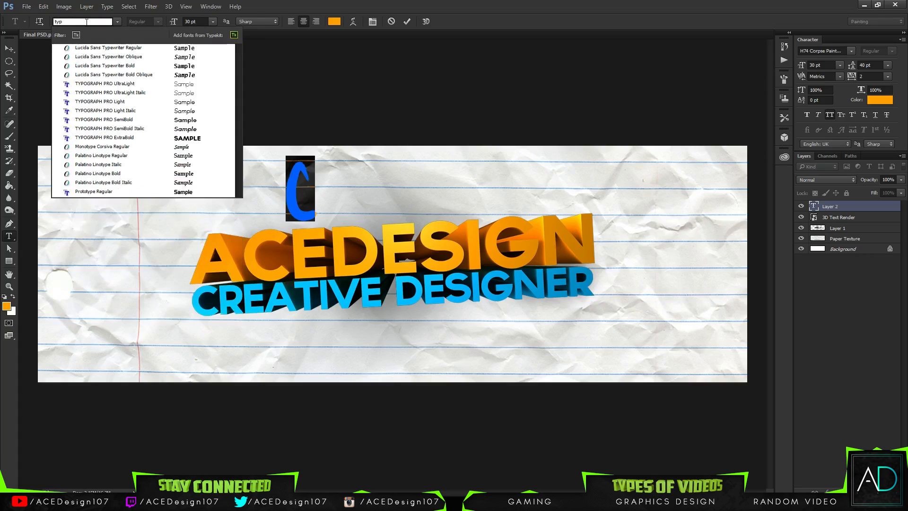
key(Down)
key(Down)
key(Down)
key(Down)
key(Down)
key(Down)
key(Down)
key(Down)
key(Down)
key(Down)
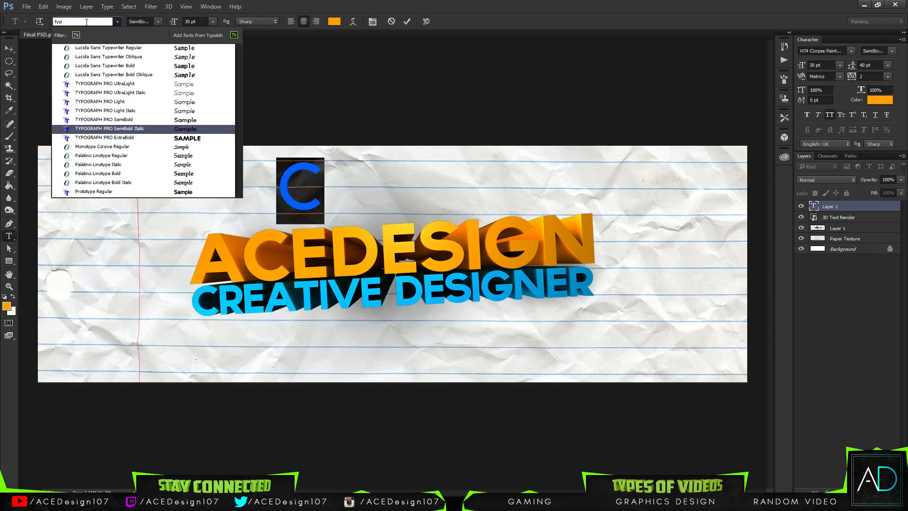
key(Down)
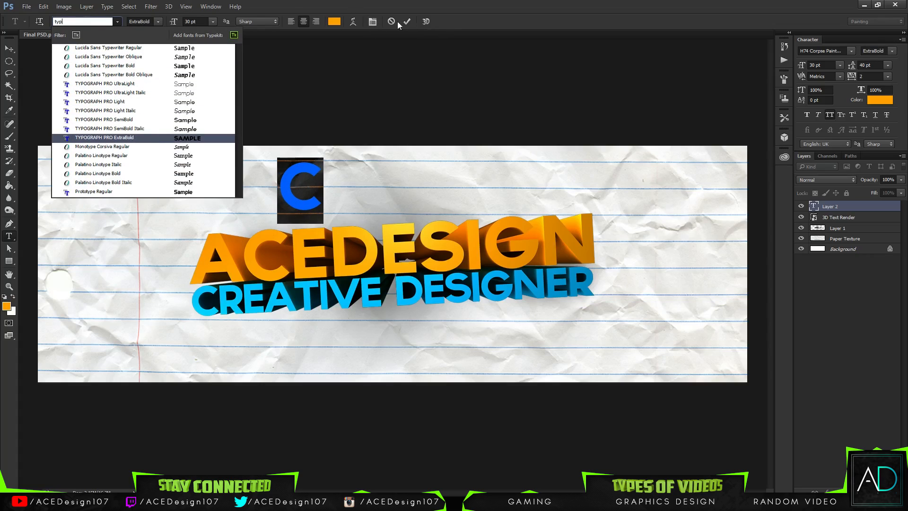
key(Escape)
Step: Set the letter C's font to TYPOGRAPH PRO ExtraBold and commit the text
click(82, 21)
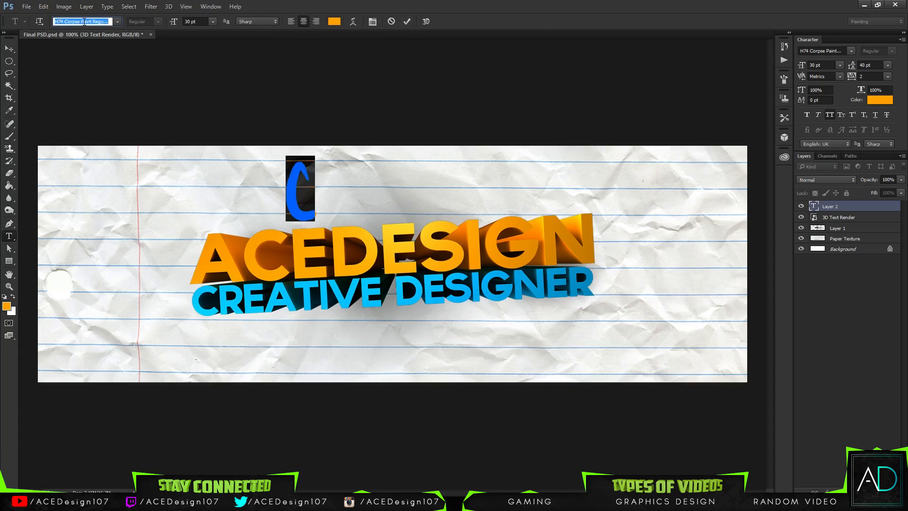
text(typ)
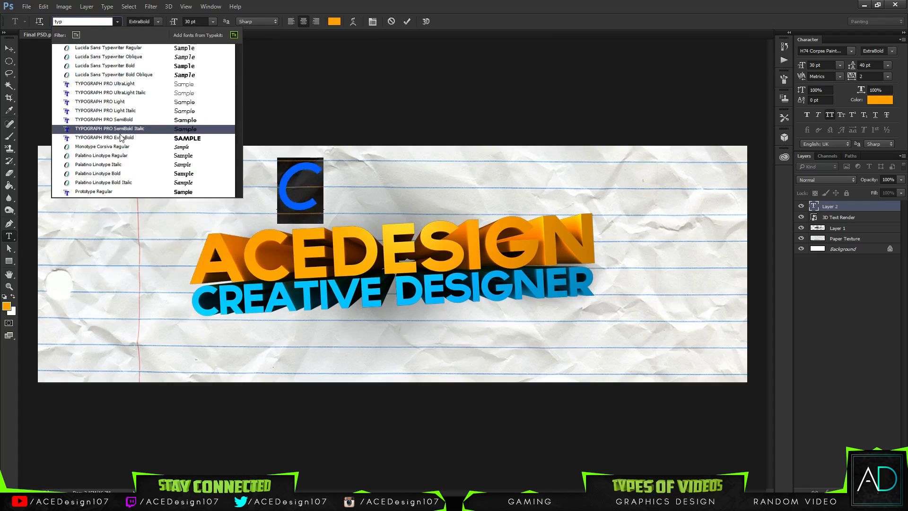
click(120, 137)
click(117, 22)
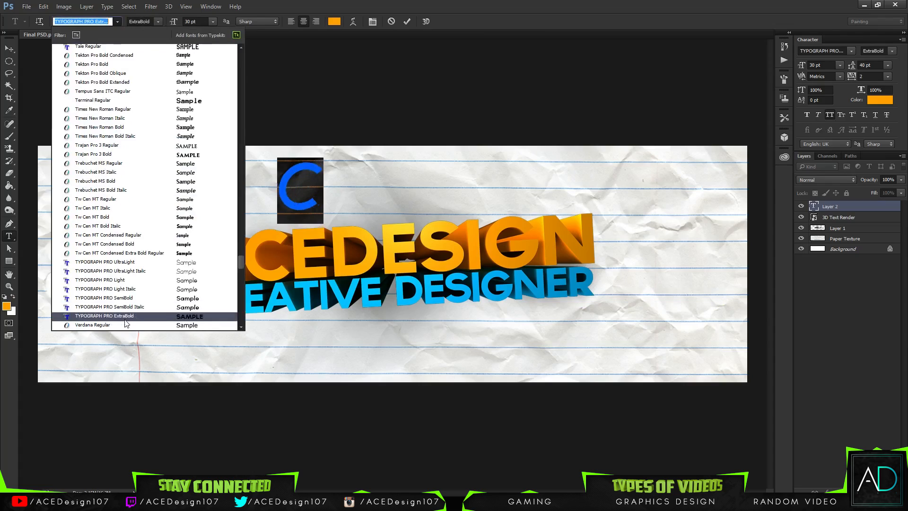
click(129, 314)
click(410, 26)
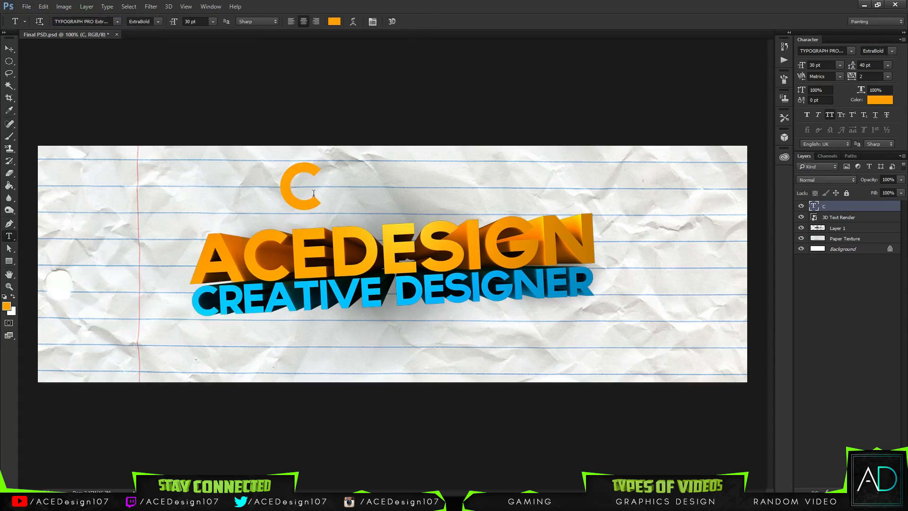
Step: Place the letter C over the C of ACEDESIGN, scaling it to about 122% and rotating it about -30°
key(ctrl+t)
drag(285, 172, 257, 242)
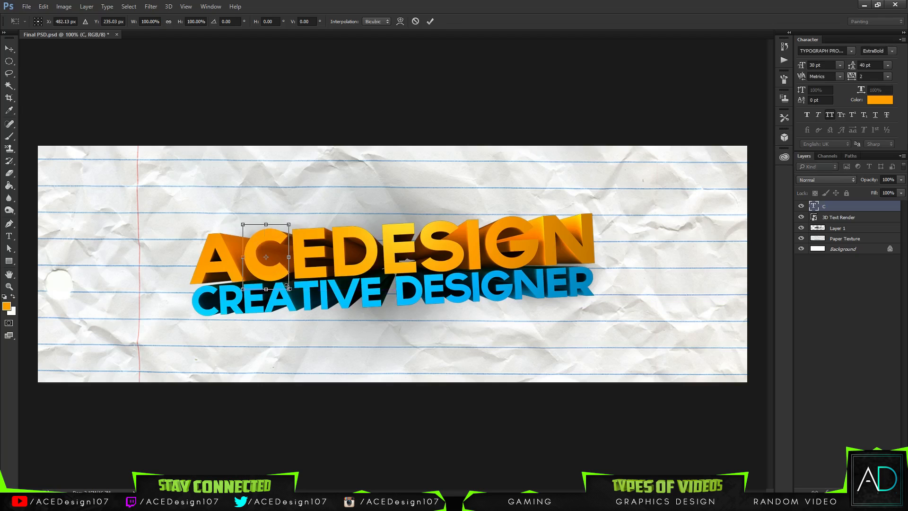
mouse_move(287, 286)
mouse_down()
mouse_move(298, 303)
mouse_move(280, 273)
mouse_up()
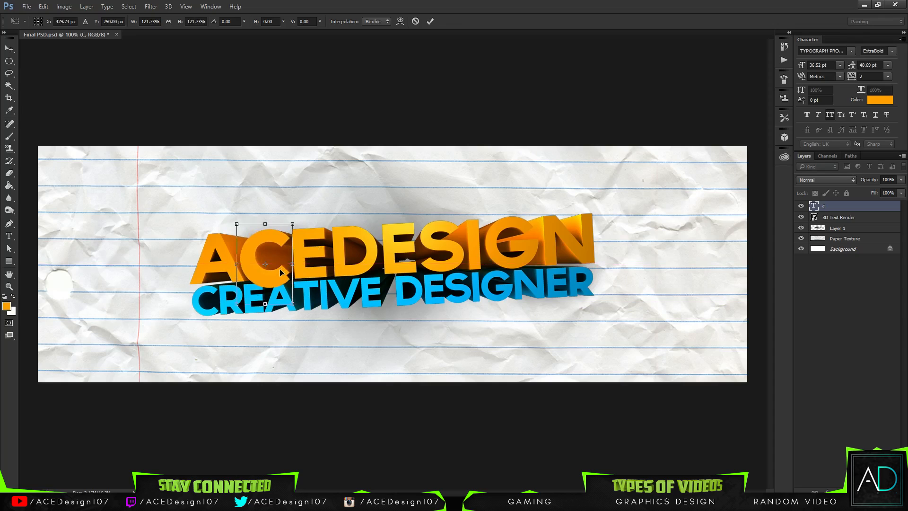
key(Return)
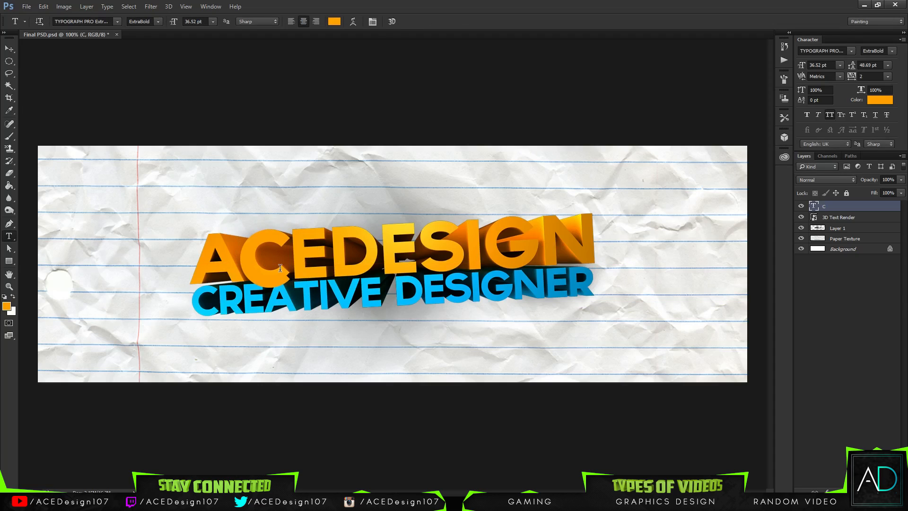
key(v)
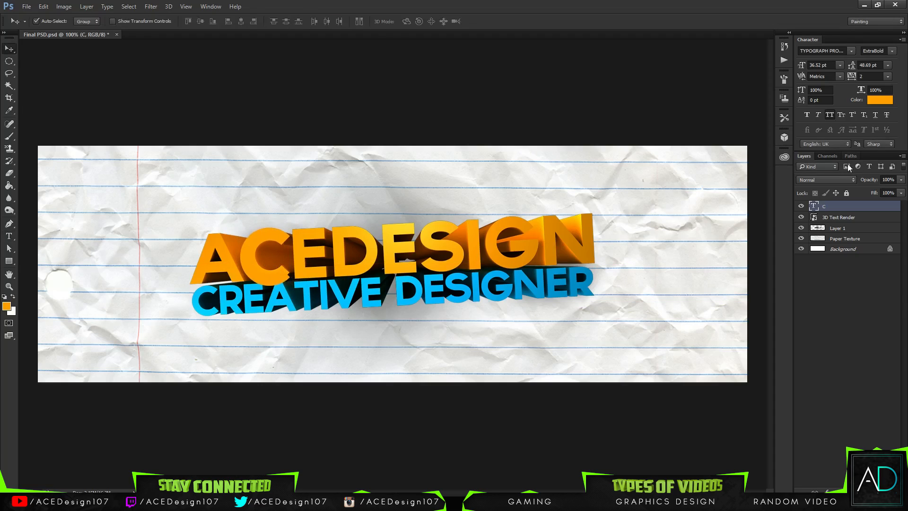
key(ctrl+t)
drag(299, 210, 268, 212)
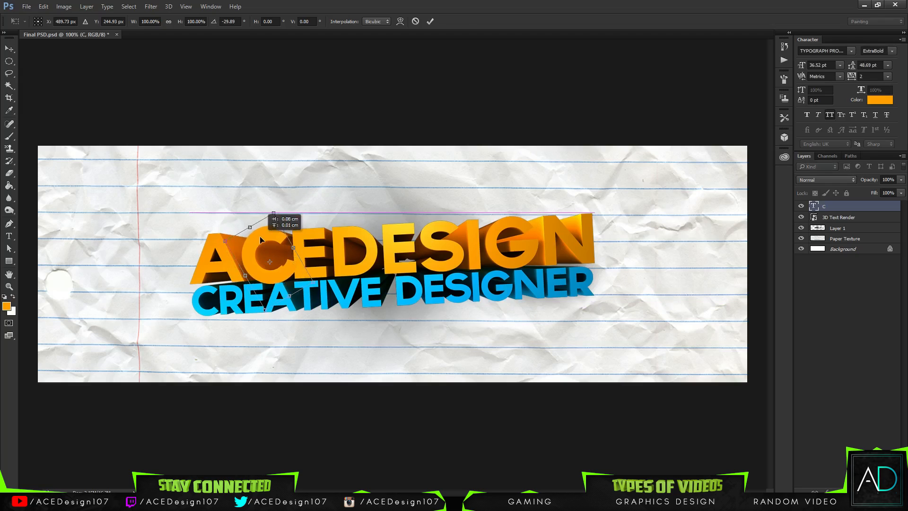
key(Return)
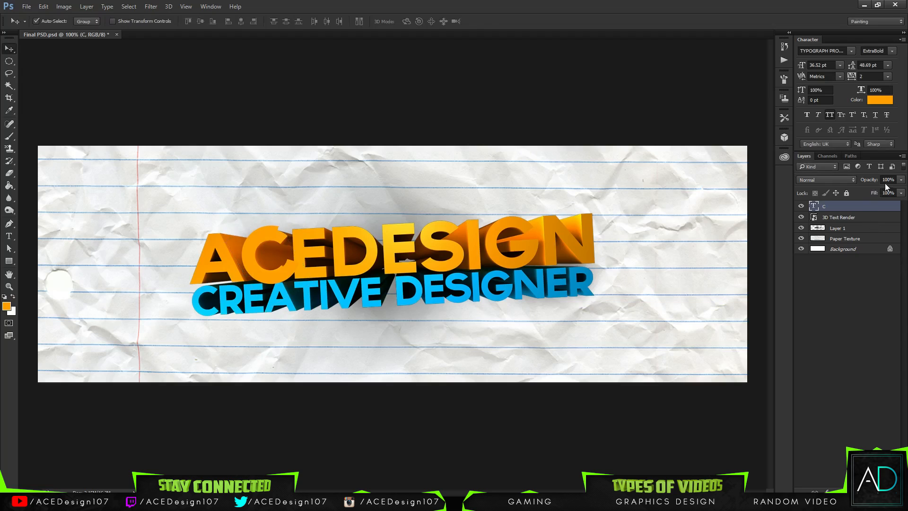
Step: Add a Color Overlay to the letter C layer in light orange #ffca6b
right_click(851, 210)
click(648, 89)
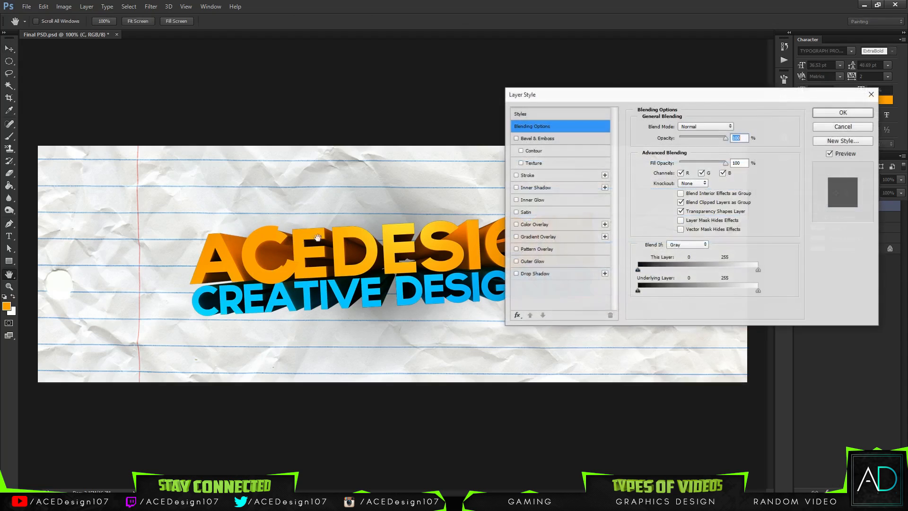
click(532, 226)
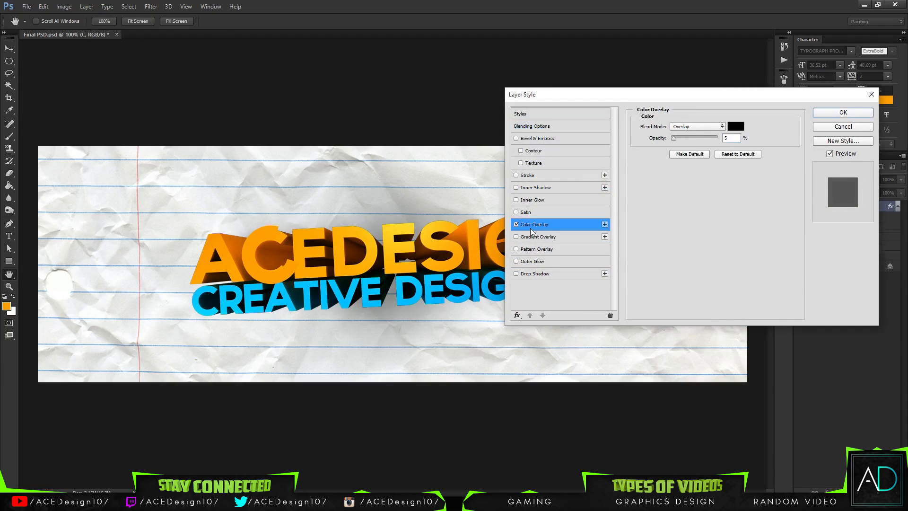
click(736, 126)
click(283, 234)
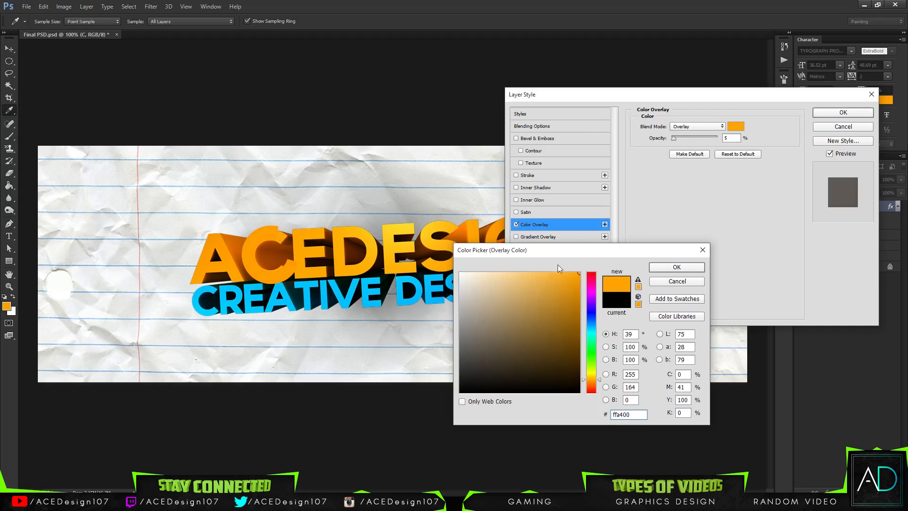
drag(559, 268, 503, 266)
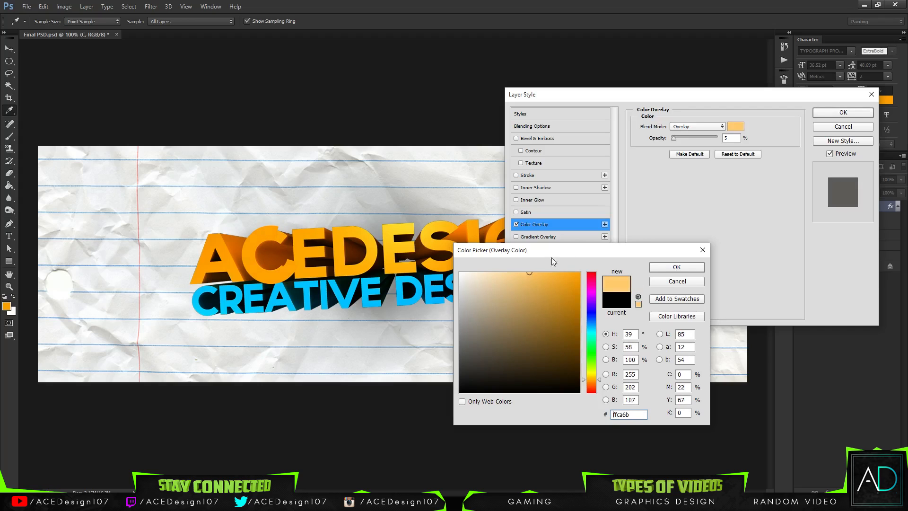
click(676, 267)
Step: Set the letter C's Color Overlay to Normal blend mode at 100% opacity and apply the layer style
click(691, 127)
click(686, 139)
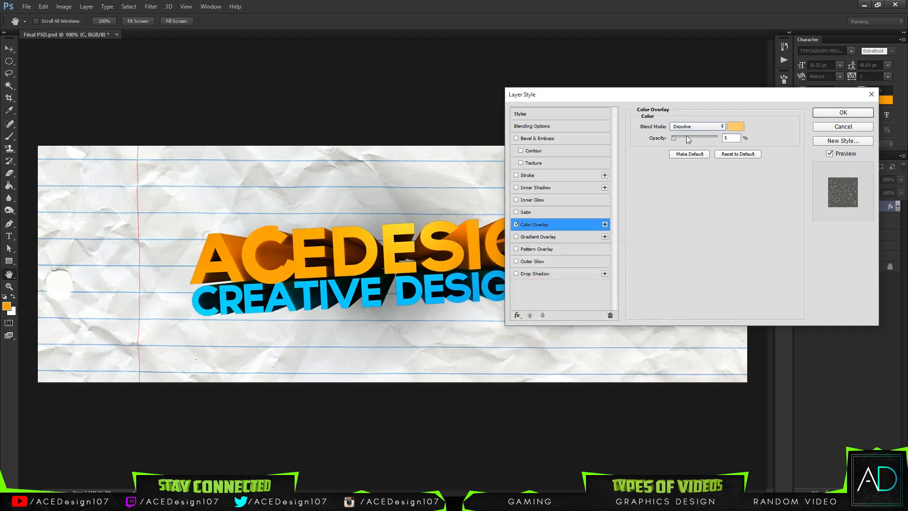
click(688, 127)
click(689, 134)
drag(698, 138, 748, 134)
click(736, 127)
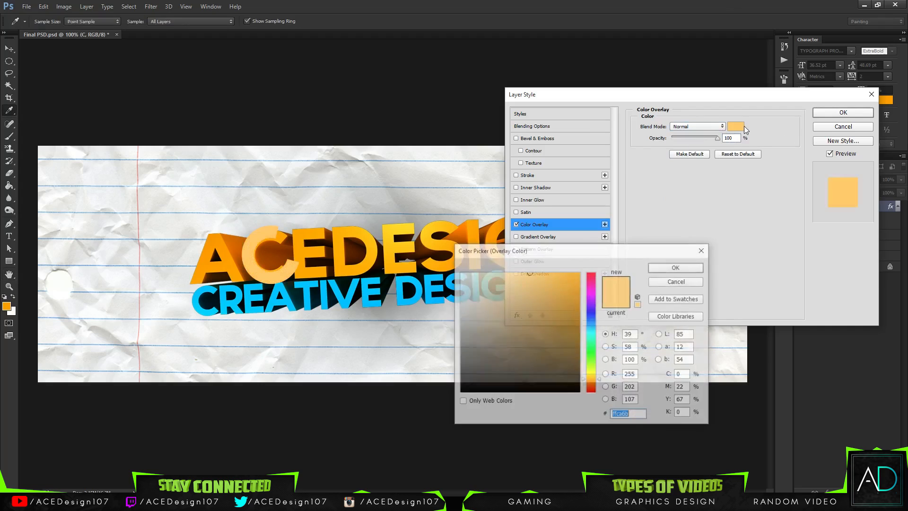
click(664, 268)
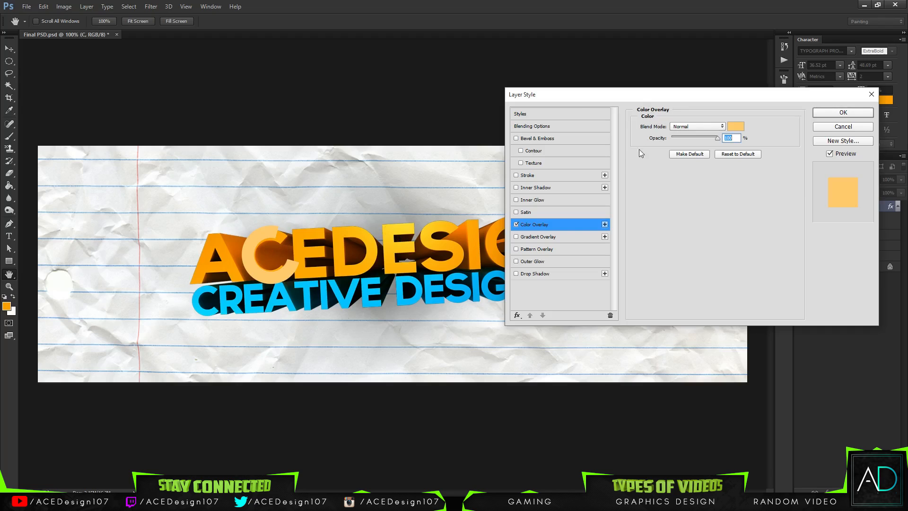
click(829, 112)
Step: Transform the letter C to about 108% scale with a 30° rotation so it covers the C of ACEDESIGN
key(ctrl+t)
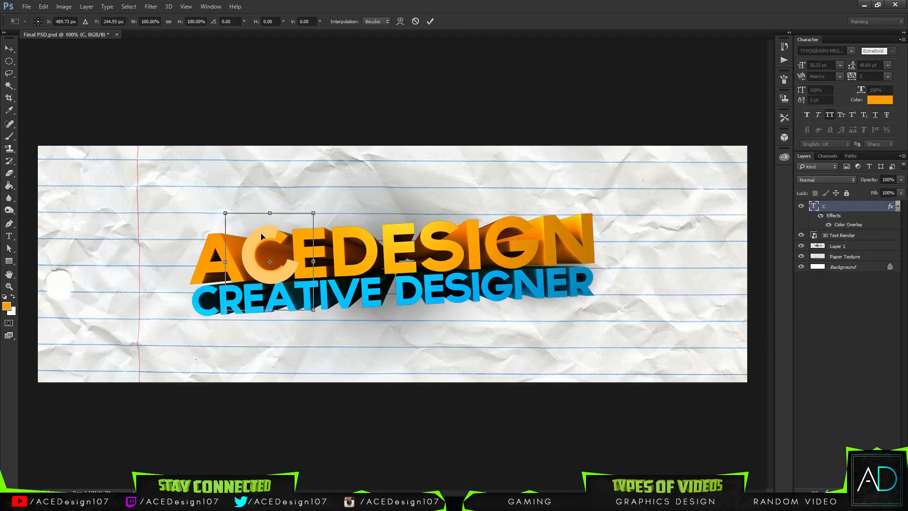
drag(225, 212, 256, 232)
drag(334, 206, 355, 247)
drag(273, 241, 277, 237)
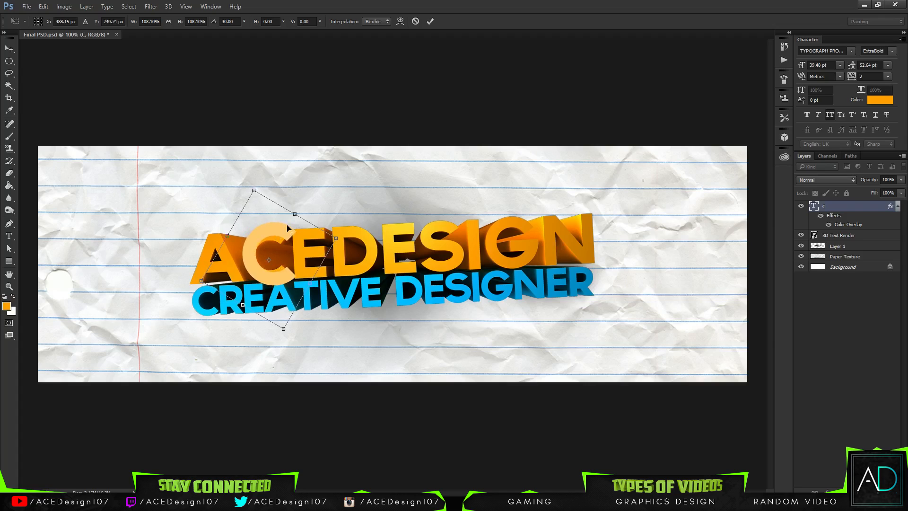
key(Return)
Step: Replace the overlaid letter C with the letter E and commit the text
key(t)
double_click(276, 254)
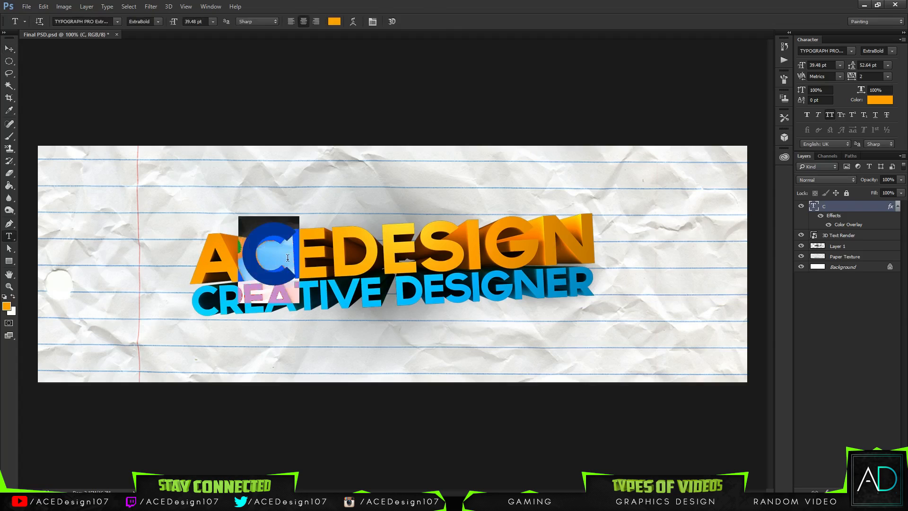
text(T)
key(BackSpace)
text(E)
key(ctrl+Return)
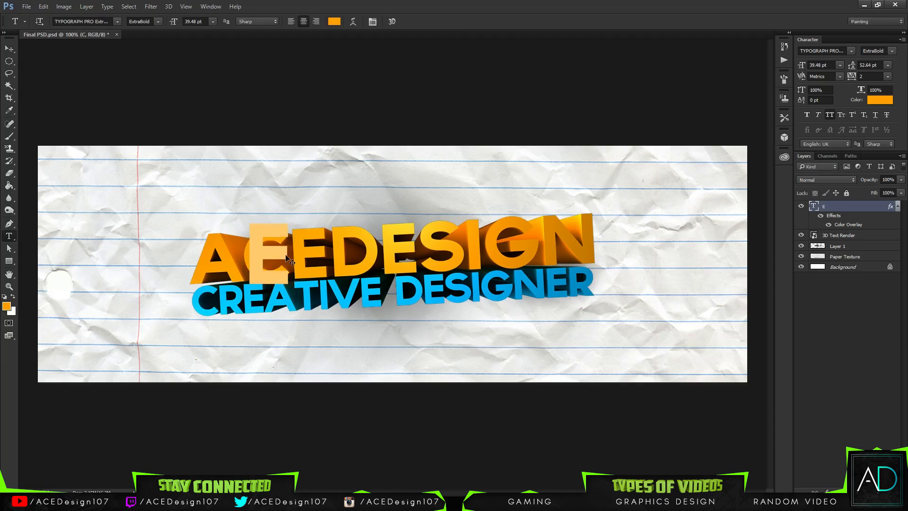
Step: Fit the letter E over the first E of ACEDESIGN, scaling it to about 90% and rotating it about -11°
key(ctrl+t)
drag(267, 256, 309, 256)
drag(354, 311, 371, 292)
drag(300, 268, 305, 266)
drag(351, 288, 349, 286)
drag(323, 259, 324, 264)
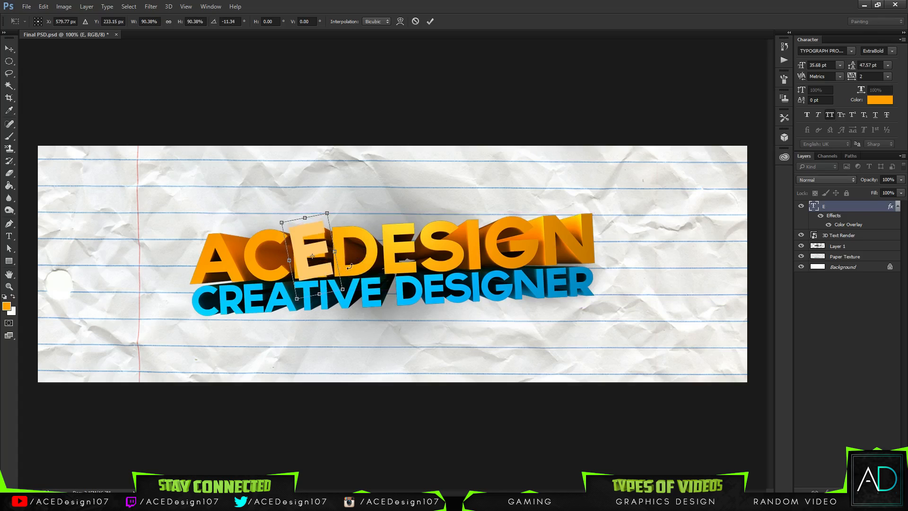
key(Return)
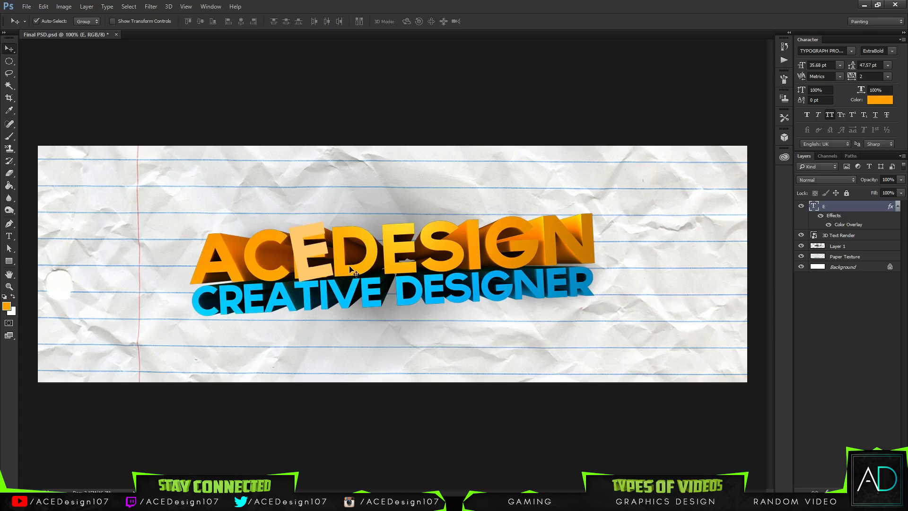
Step: Open sticky tape.png from the Stocks folder inside the Tutorial folder
click(24, 6)
click(26, 24)
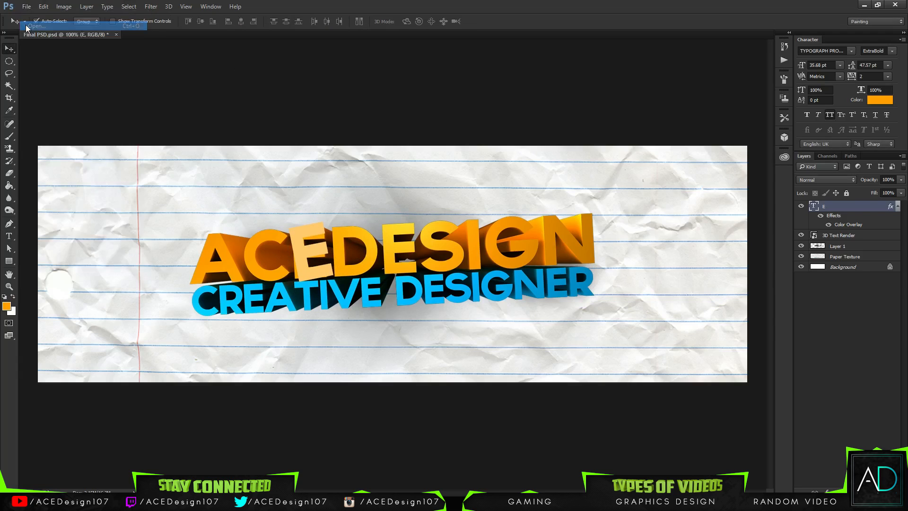
click(151, 23)
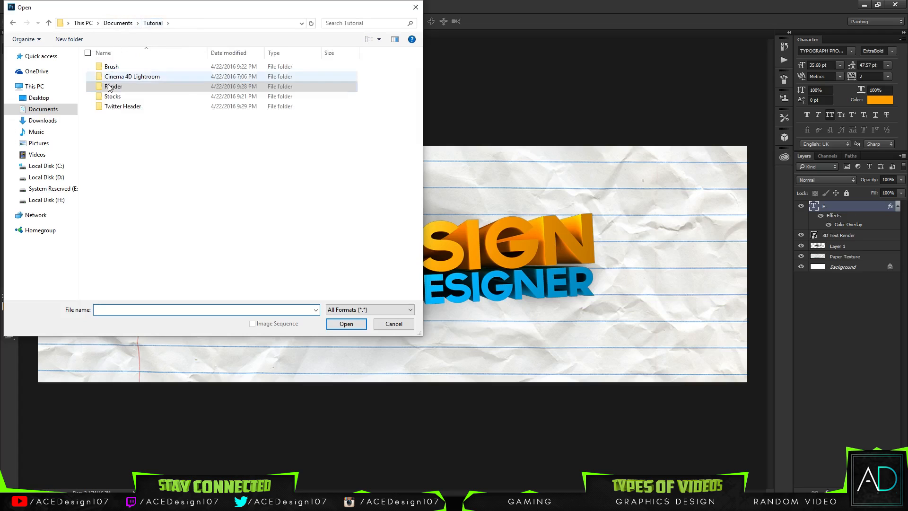
double_click(107, 95)
double_click(256, 79)
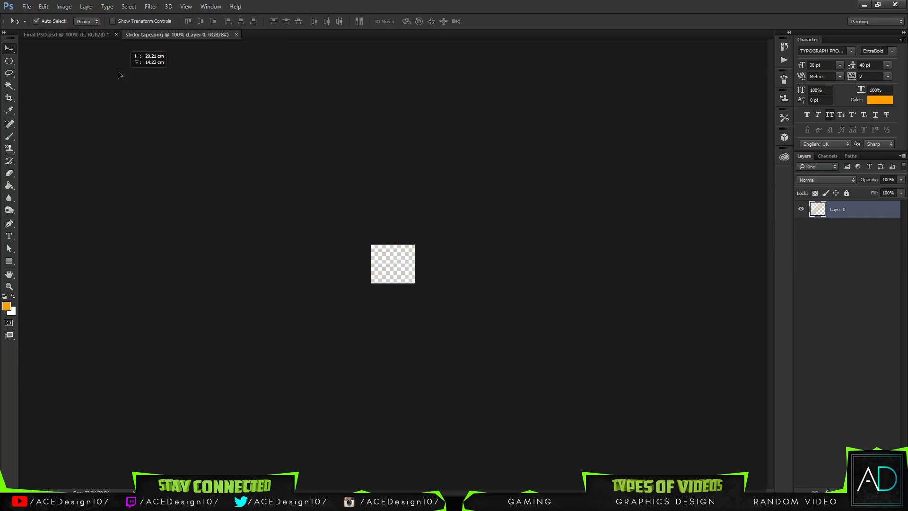
Step: Place the sticky tape in Final PSD.psd at the lower-right corner of the overlaid E, scaled to about 49%
click(82, 35)
drag(368, 266, 338, 267)
key(ctrl+t)
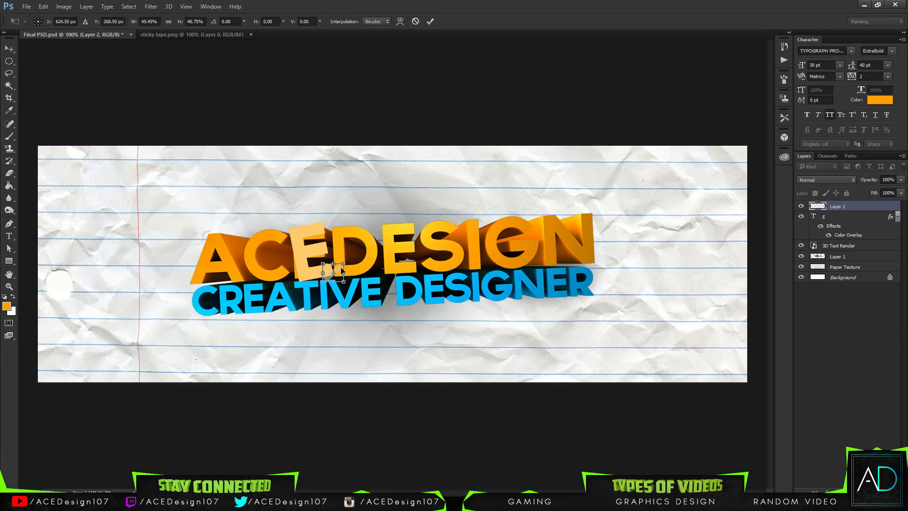
key(Return)
Step: Nudge the sticky tape slightly up and to the right against the lower corner of the overlaid E
key(ctrl+t)
key(Up)
key(Up)
key(Up)
key(Up)
key(Up)
key(Up)
key(Right)
key(Return)
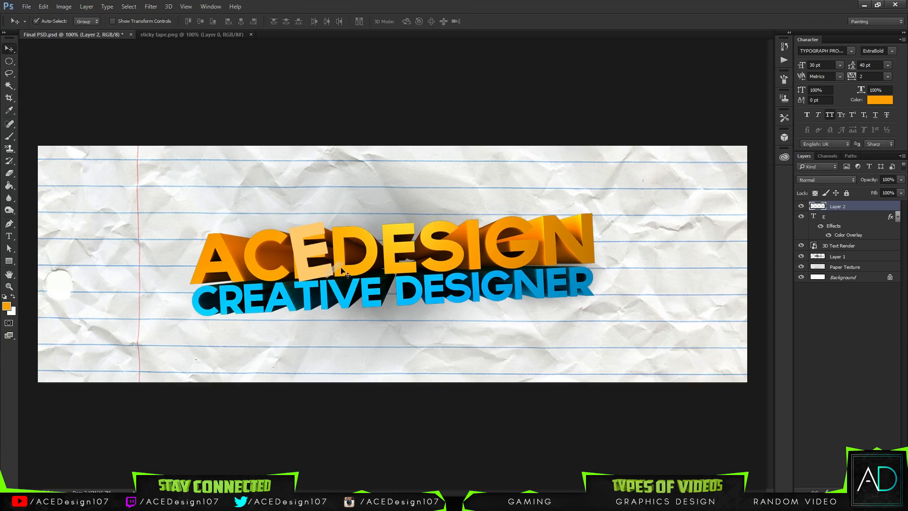
alt+drag(343, 270, 347, 275)
key(ctrl+z)
Step: Change the Color Overlay of the overlaid letter E to f9bd52
key(ctrl+plus)
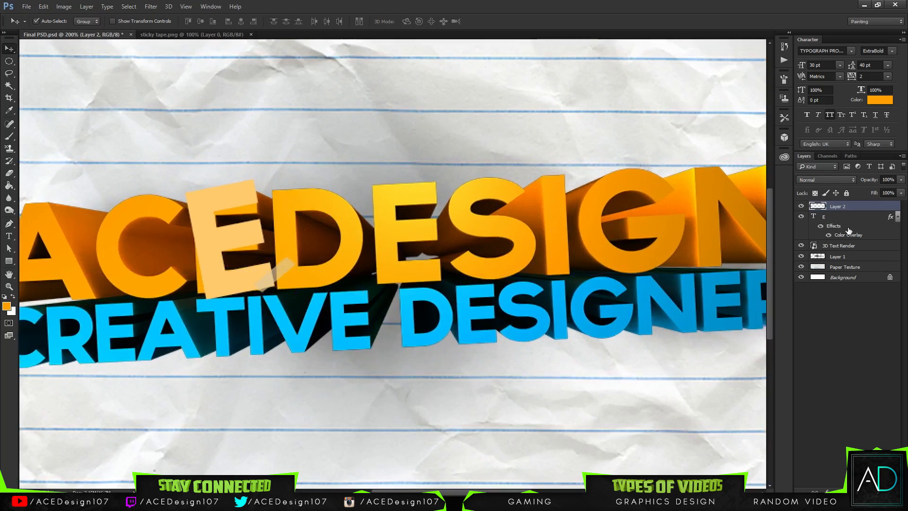
right_click(854, 219)
click(691, 92)
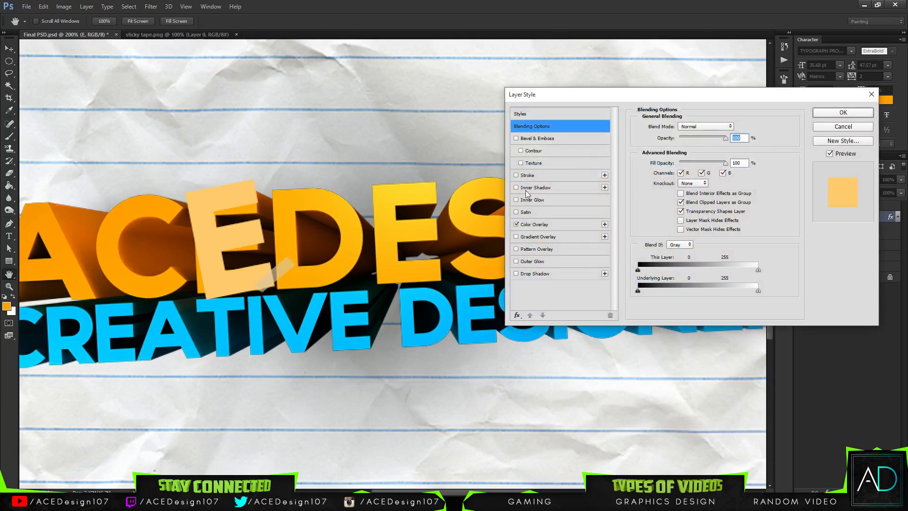
click(534, 225)
click(729, 127)
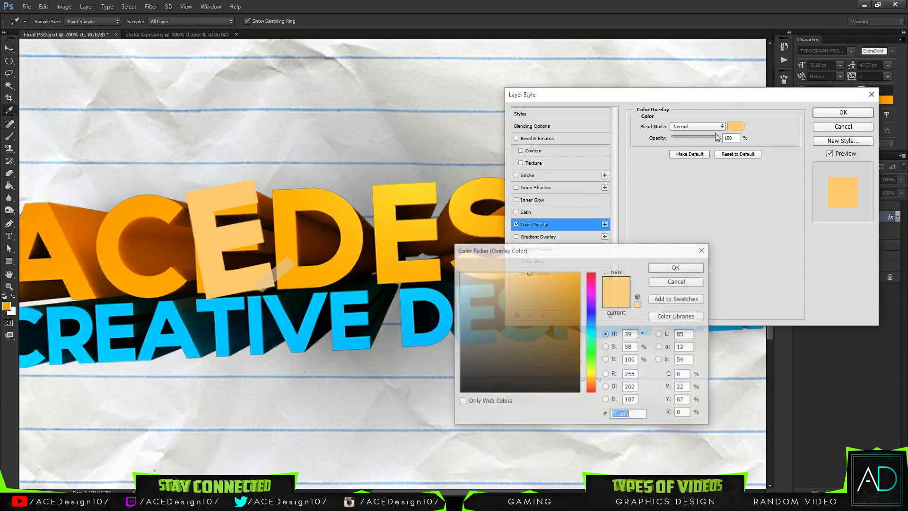
click(551, 273)
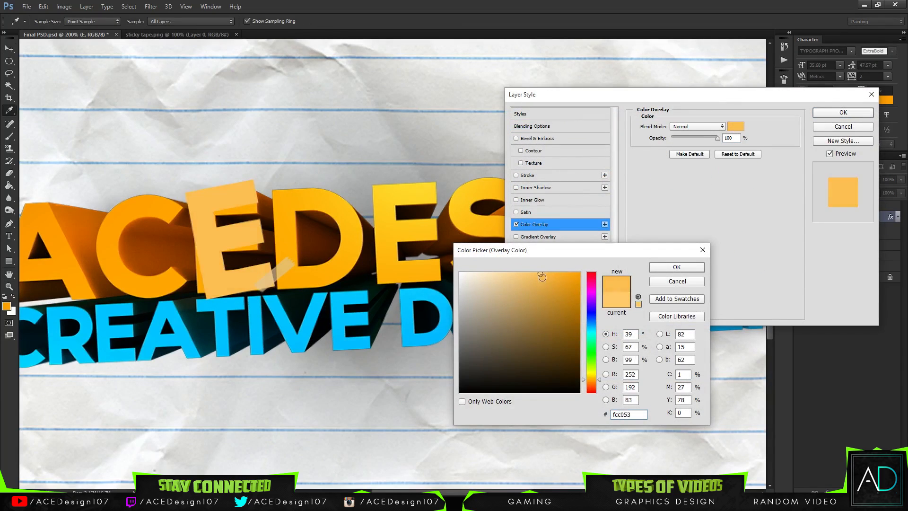
click(540, 275)
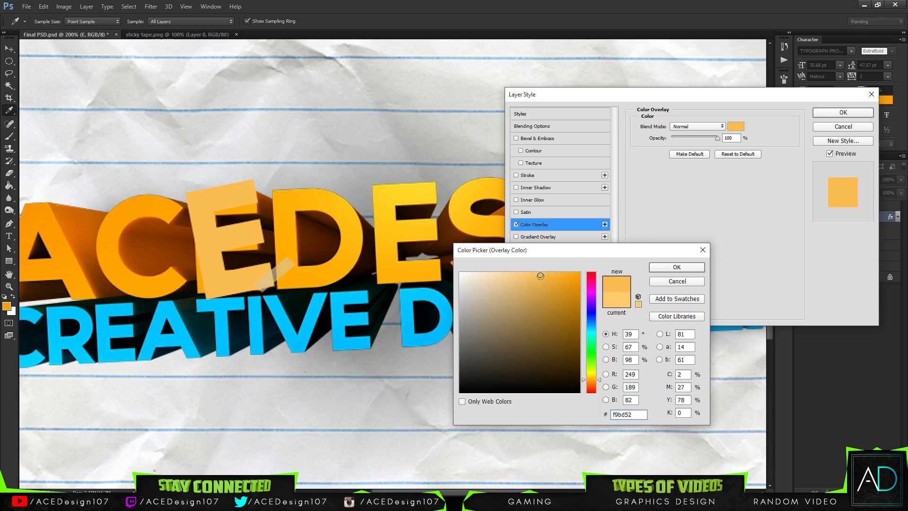
click(666, 268)
Step: Duplicate the sticky tape, rotate the copy -105° and place it over the upper-left corner of the overlaid E
key(ctrl+0)
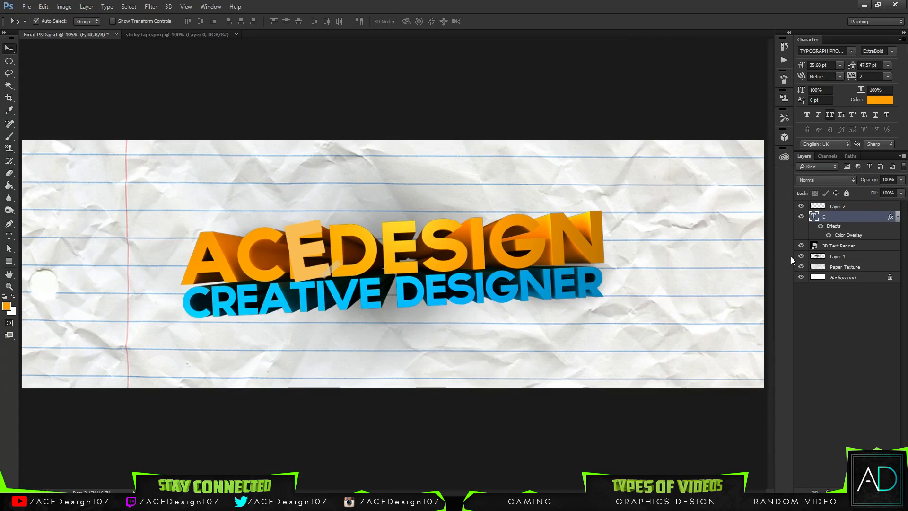
click(862, 208)
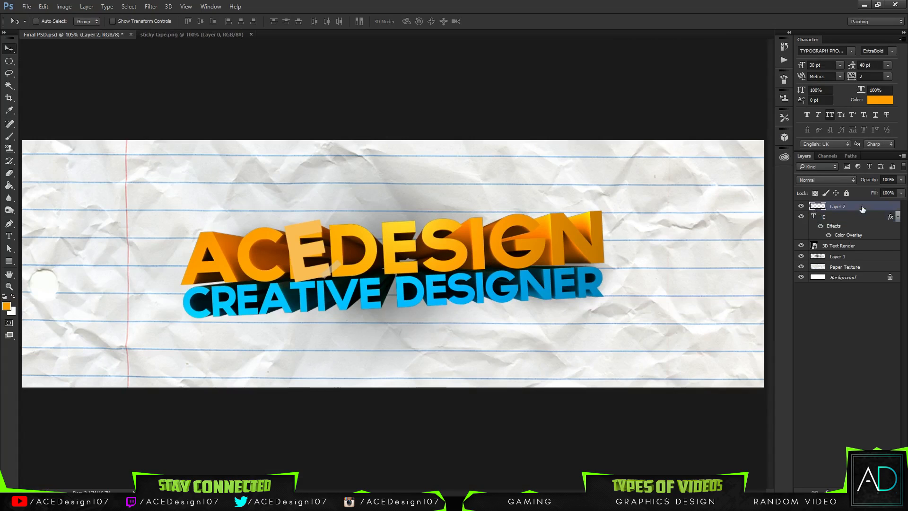
key(ctrl+j)
key(ctrl+t)
drag(357, 245, 280, 240)
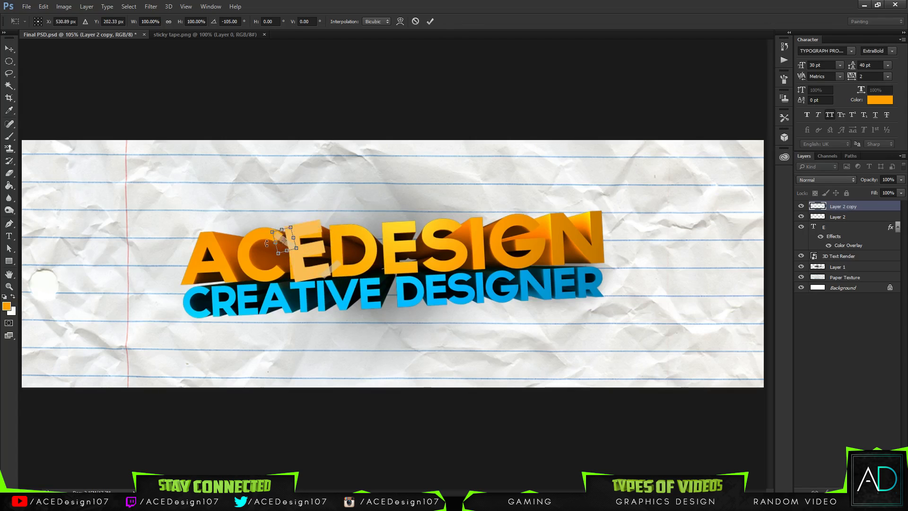
key(Return)
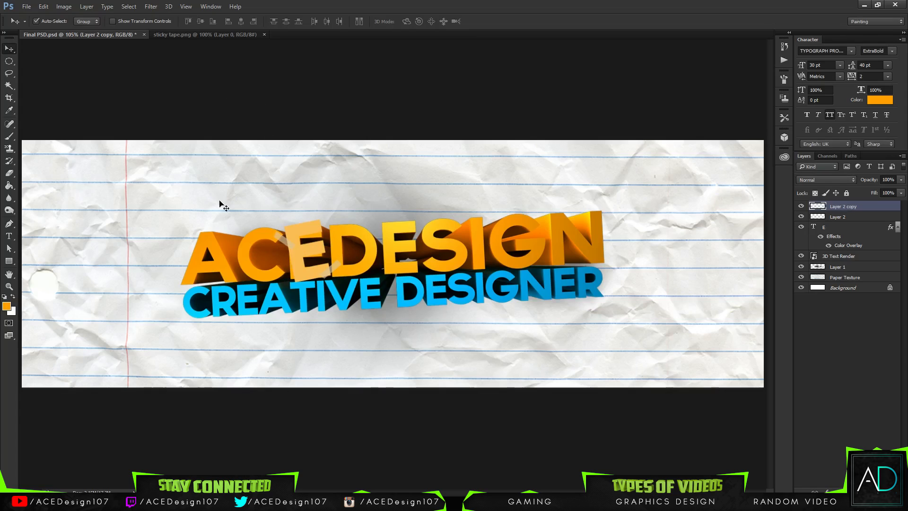
Step: Duplicate the overlaid letter E layer and move the copy over the N of ACEDESIGN
click(853, 227)
key(ctrl+j)
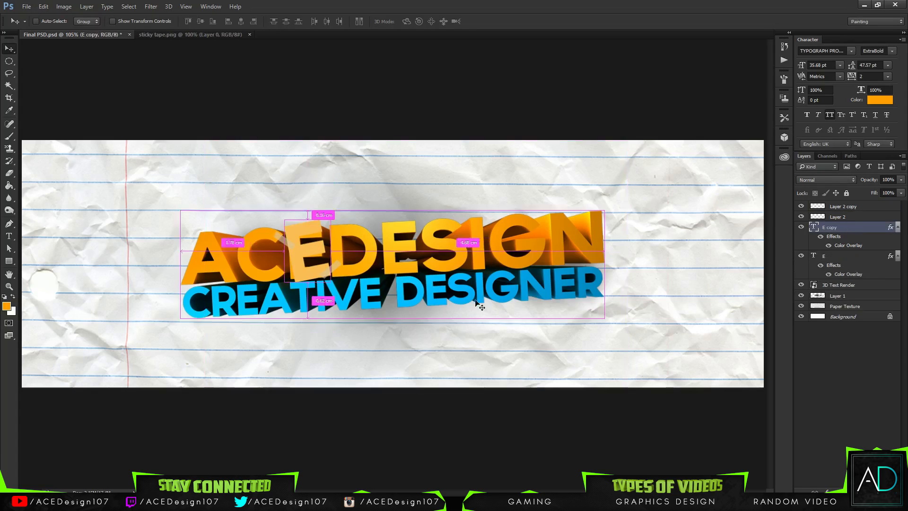
key(ctrl+t)
drag(311, 249, 570, 243)
key(Return)
Step: Replace the copied letter E with the letter N and commit the text
key(t)
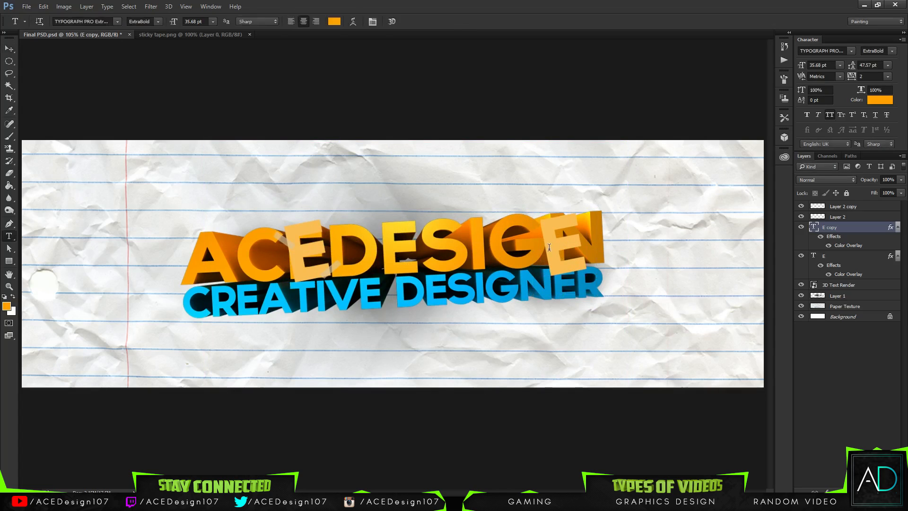
double_click(570, 244)
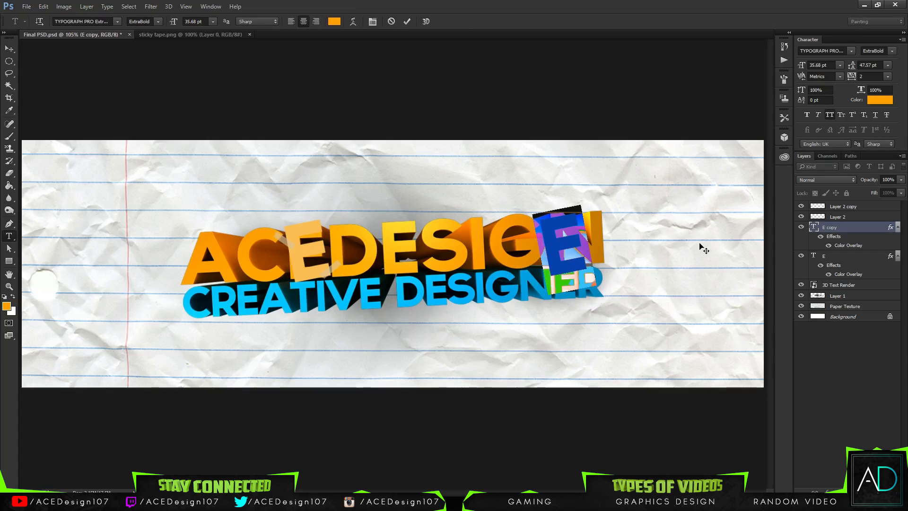
text(N)
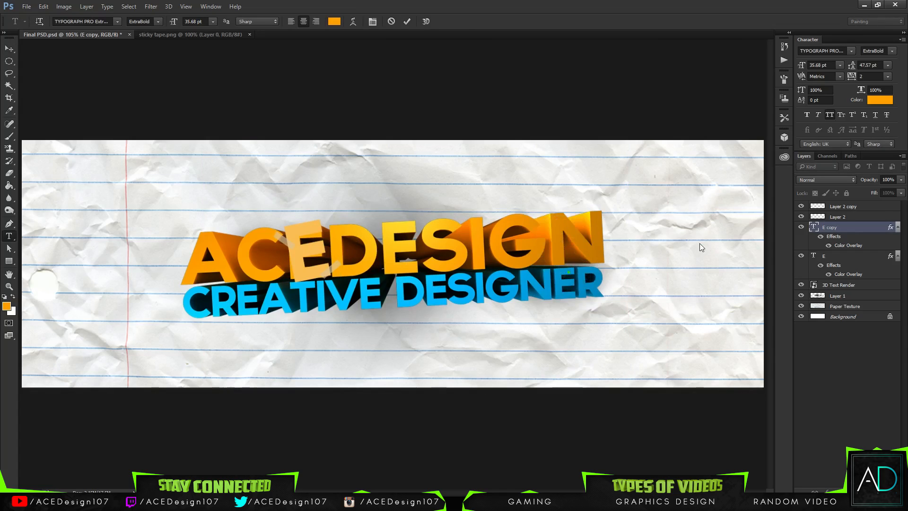
key(ctrl+Return)
Step: Fit the letter N over the N of ACEDESIGN, scaling it to about 88% and rotating it about 24.6°
key(ctrl+t)
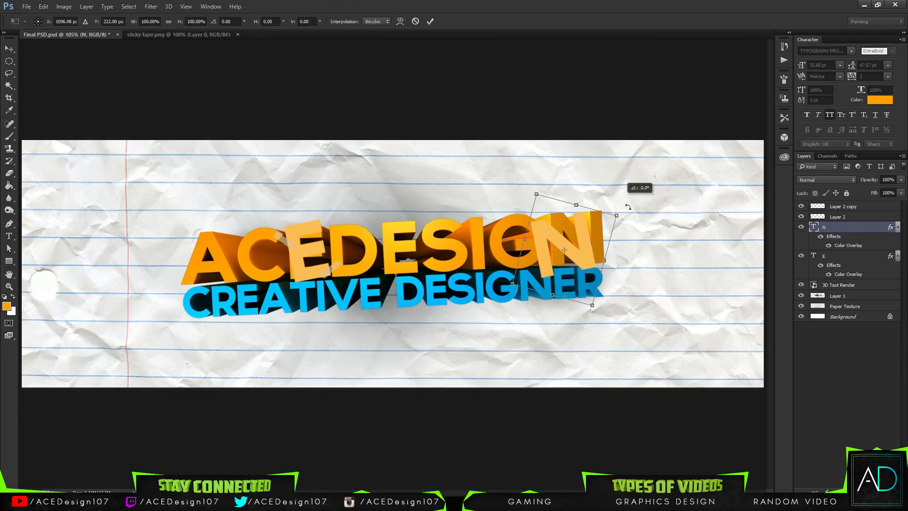
drag(628, 207, 635, 212)
mouse_move(590, 250)
mouse_down()
mouse_move(606, 241)
mouse_move(598, 246)
mouse_up()
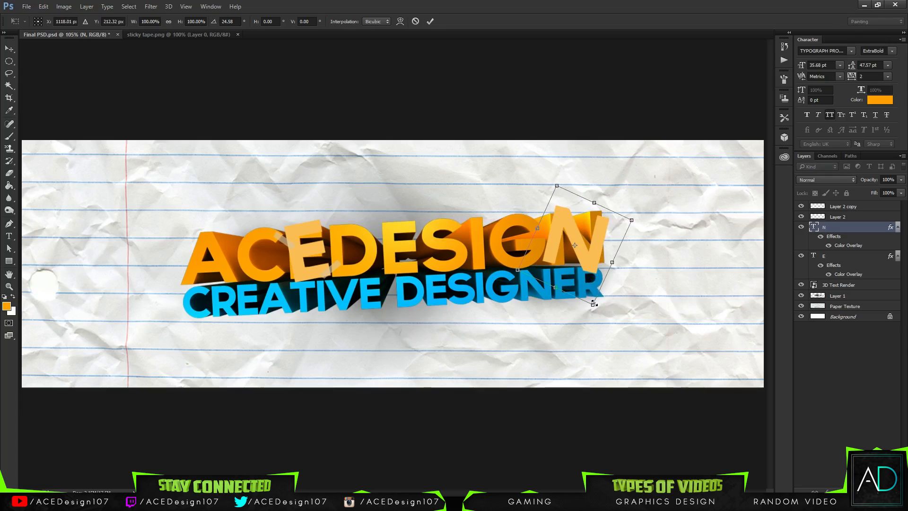
drag(593, 304, 588, 290)
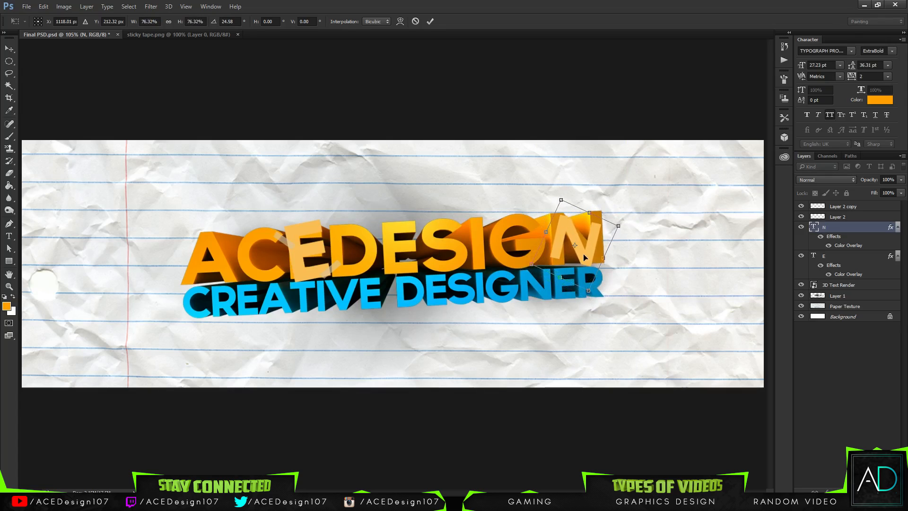
drag(583, 256, 586, 256)
drag(590, 290, 592, 296)
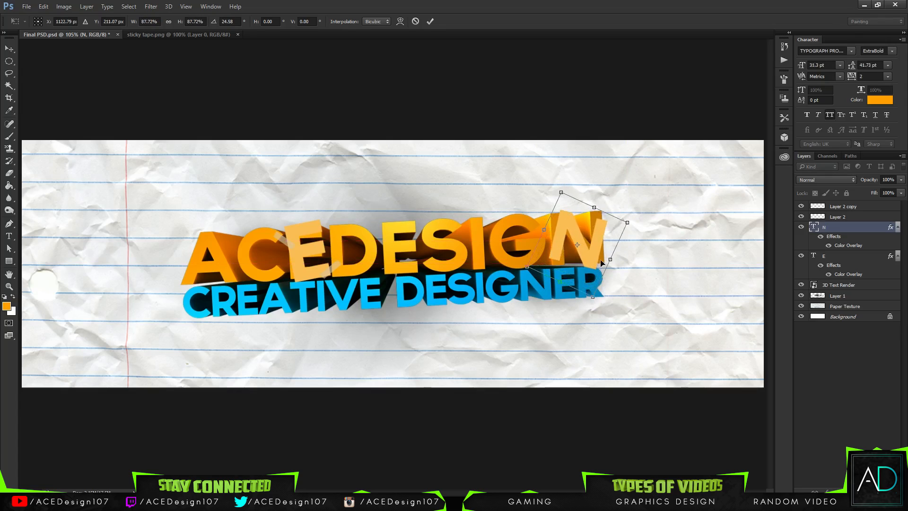
key(Return)
Step: Bring a piece of sticky tape from sticky tape.png onto the overlaid N and transform it to fit the letter
key(t)
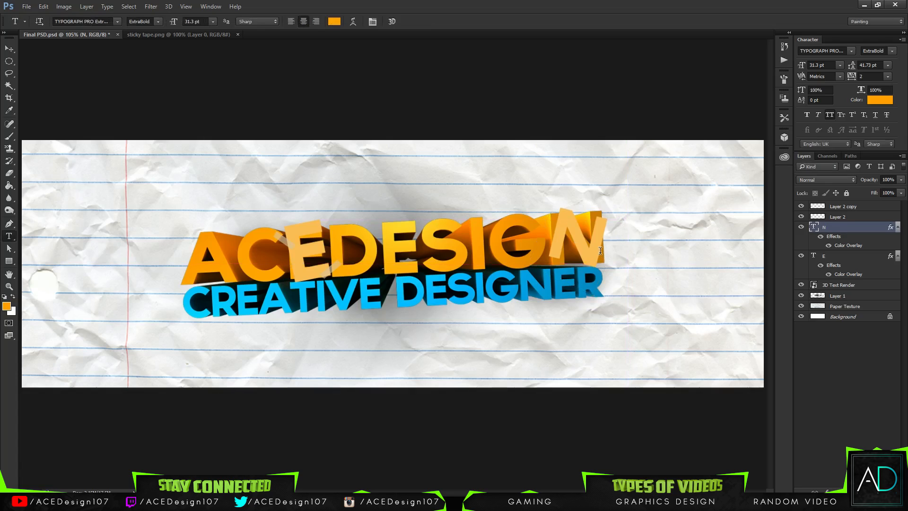
key(v)
click(195, 33)
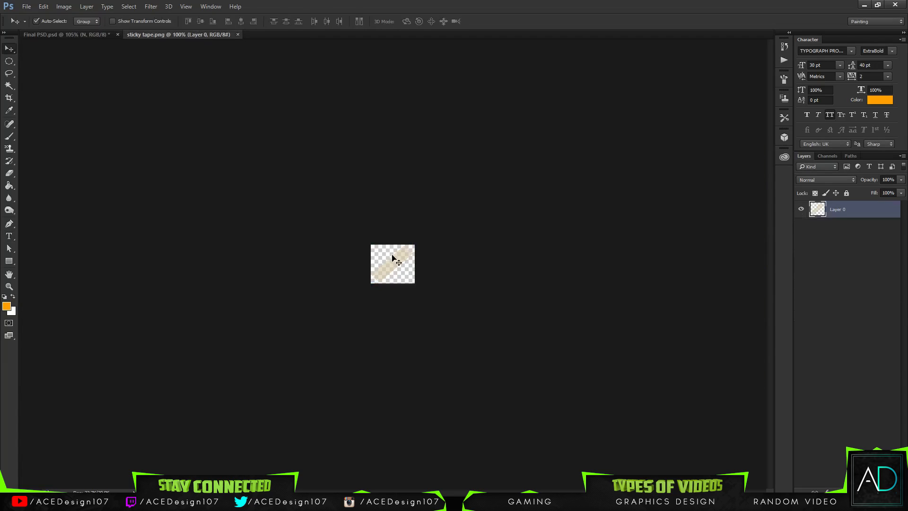
drag(392, 258, 563, 250)
key(ctrl+t)
key(Return)
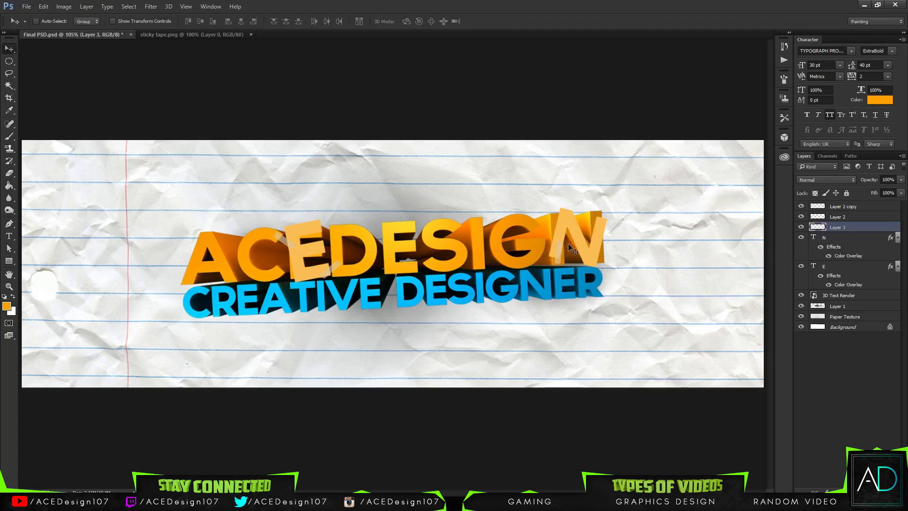
key(e)
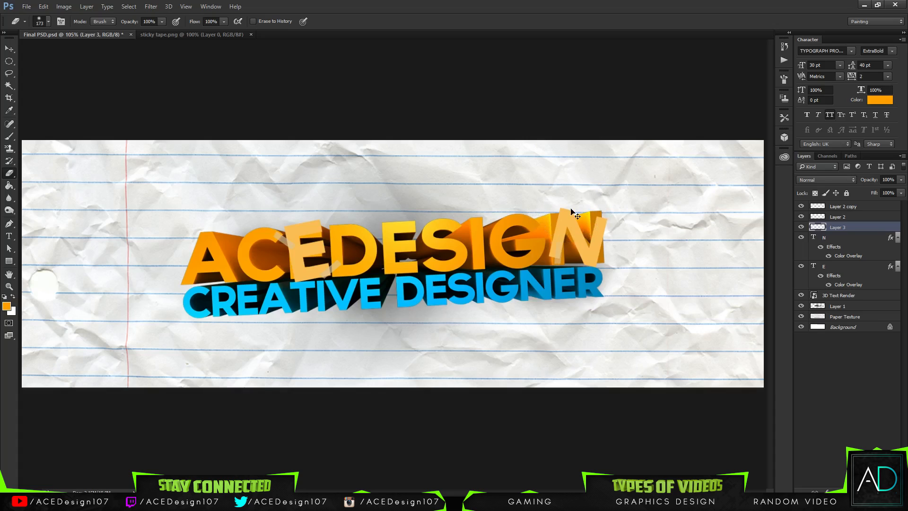
key(b)
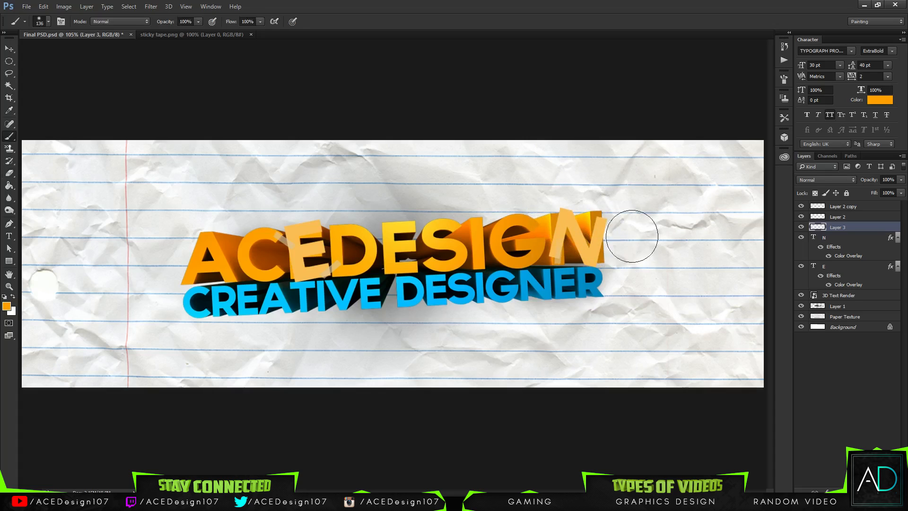
Step: Add a second piece of sticky tape to the right side of the overlaid N, scaled to about 40% and rotated about -142°
click(192, 34)
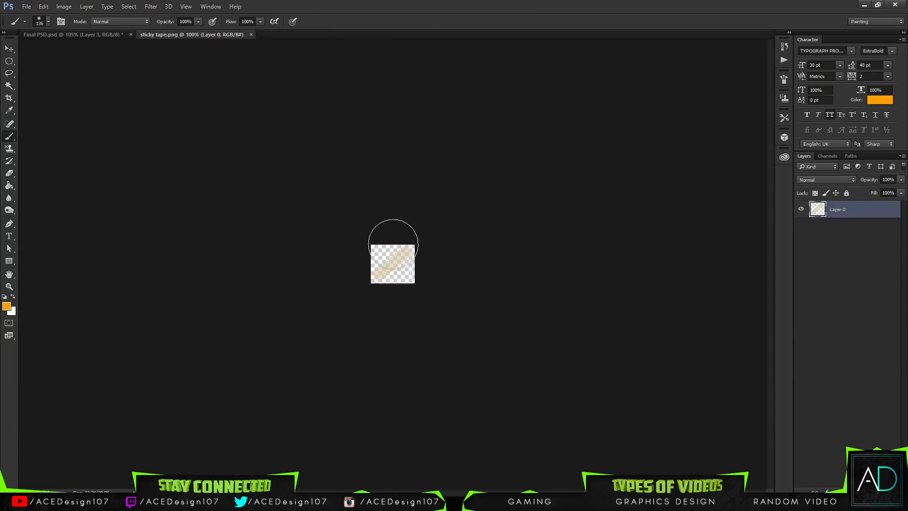
key(v)
drag(395, 263, 599, 227)
key(ctrl+t)
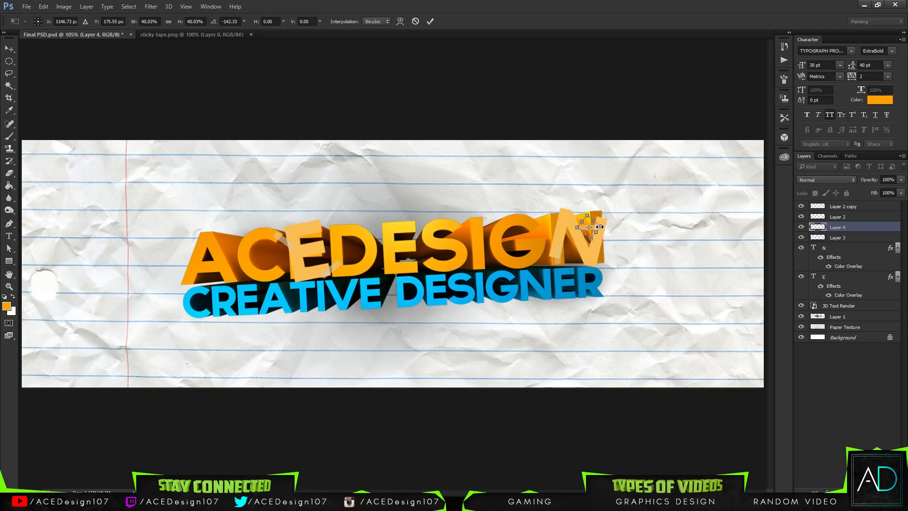
key(Return)
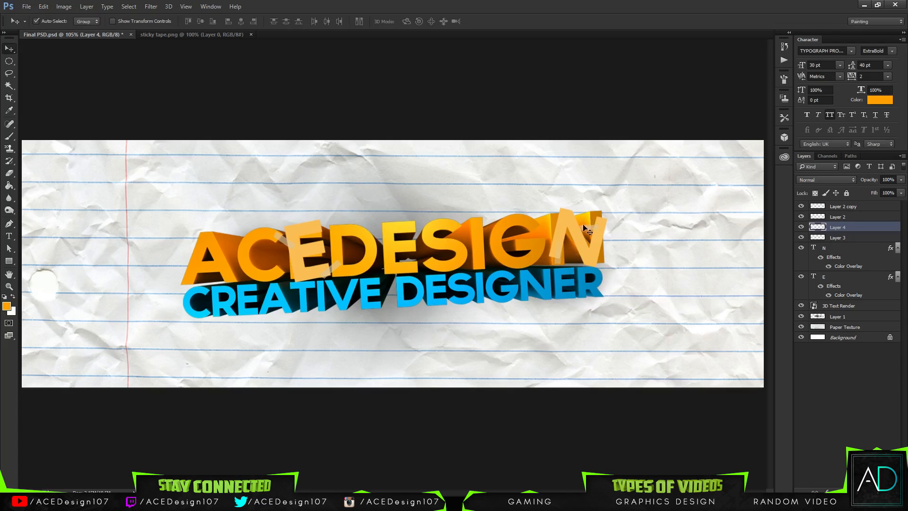
mouse_move(595, 232)
mouse_down()
mouse_move(594, 260)
mouse_move(603, 262)
mouse_move(595, 262)
mouse_up()
key(e)
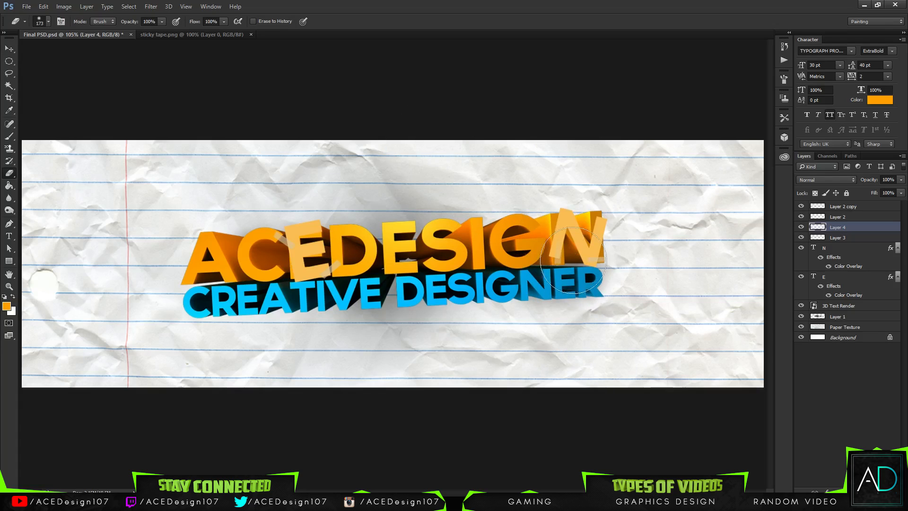
key(v)
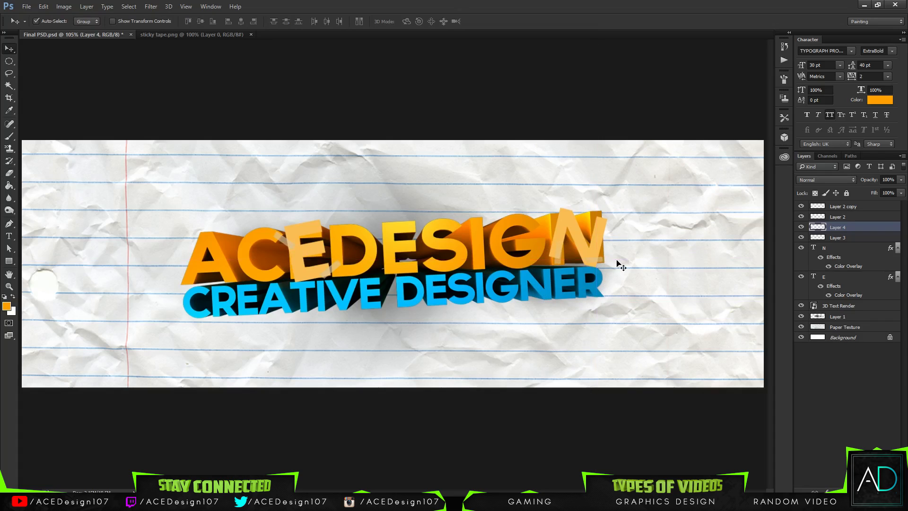
Step: Add a third piece of sticky tape, scaled down, at the upper-left part of the overlaid N
click(164, 32)
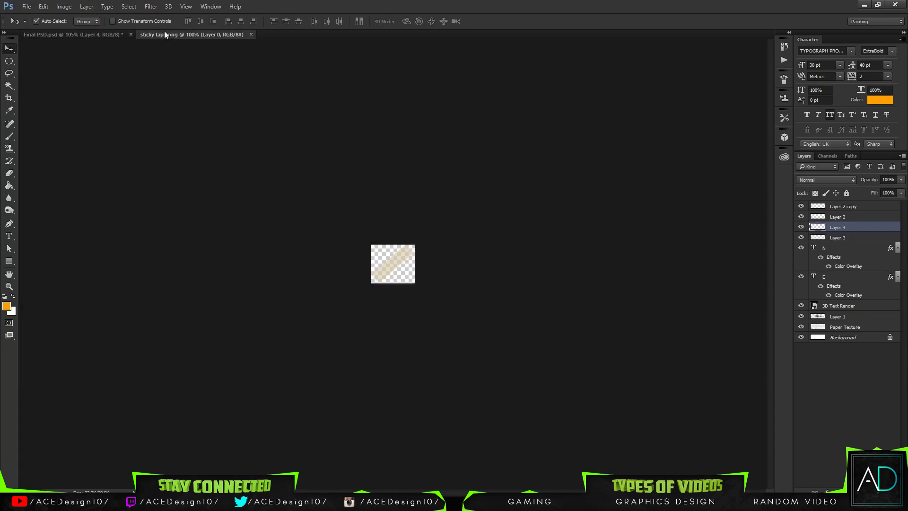
drag(395, 264, 572, 227)
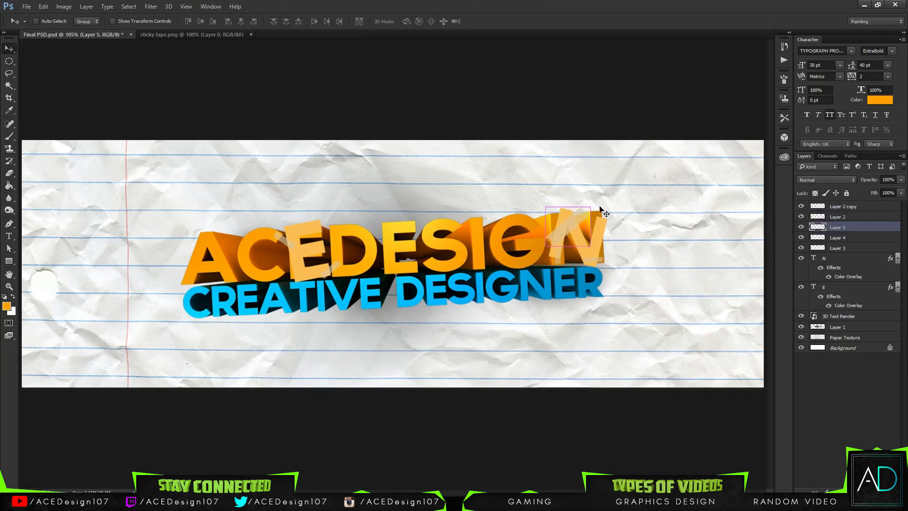
key(ctrl+t)
drag(612, 194, 572, 232)
key(Return)
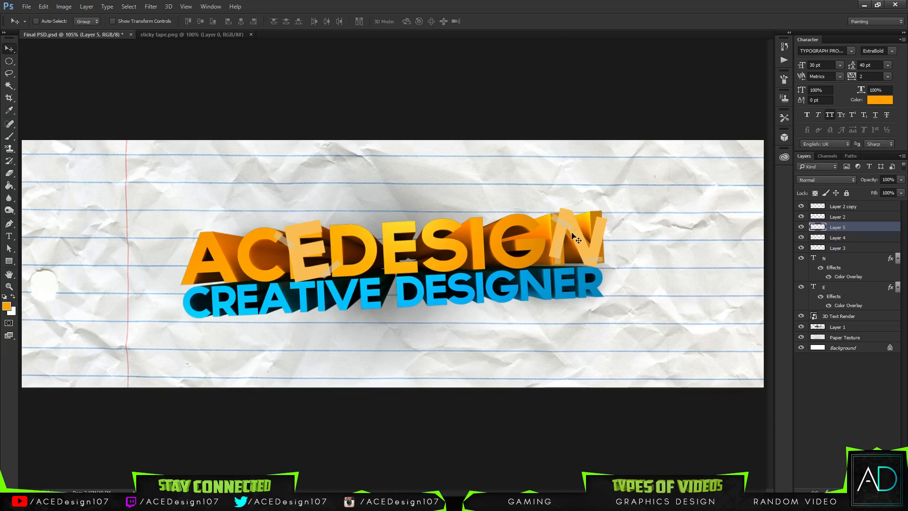
Step: Reduce the opacity of the newest sticky tape layer, Layer 5, to 69%
key(ctrl)
key(e)
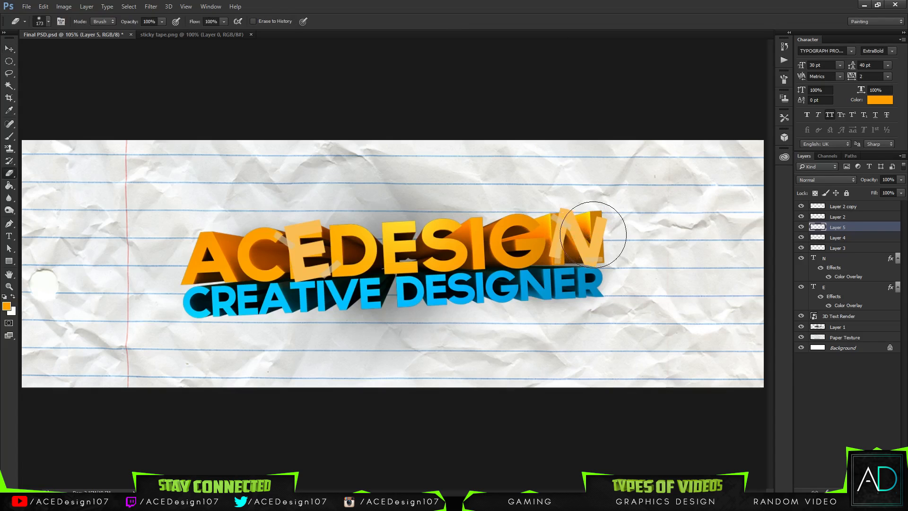
click(902, 180)
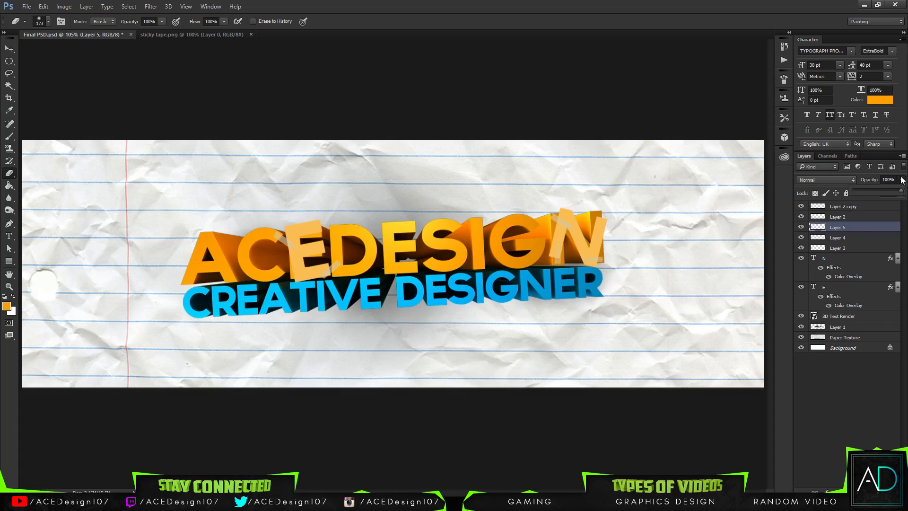
key(v)
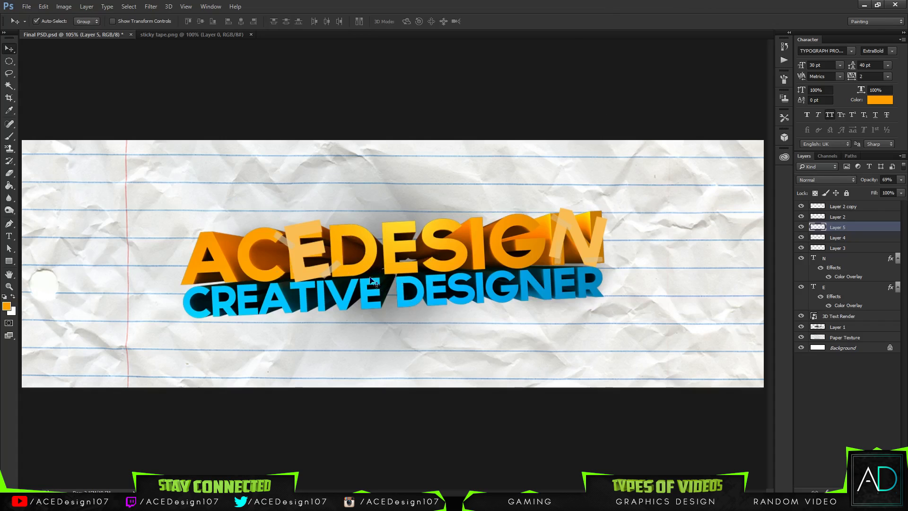
Step: Collapse the layer effects lists of the E and N text layers
click(853, 259)
click(897, 287)
click(897, 258)
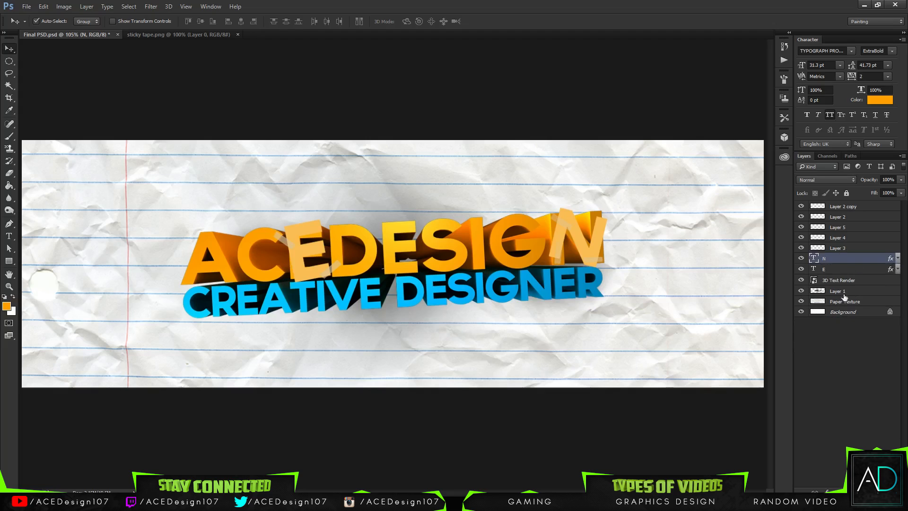
Step: Open the contents of the 3D Text Render smart object for editing with the Eraser tool active
click(820, 280)
key(e)
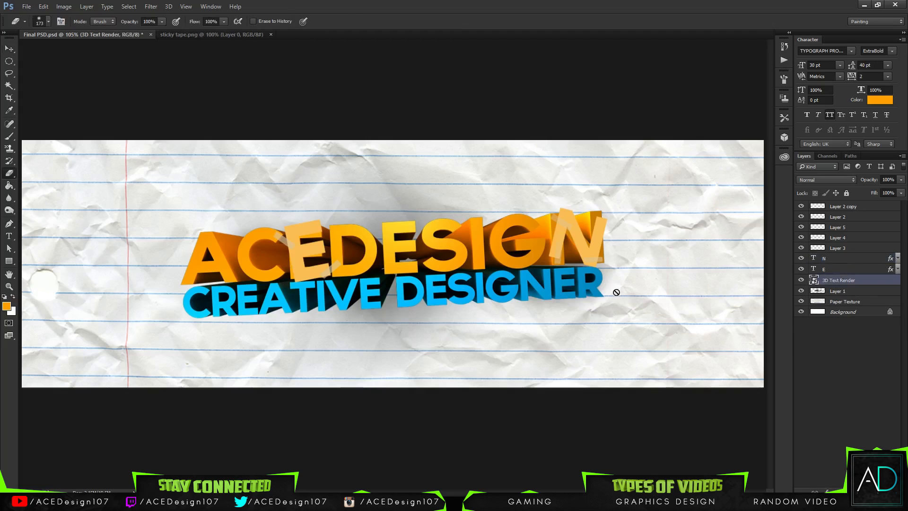
double_click(815, 281)
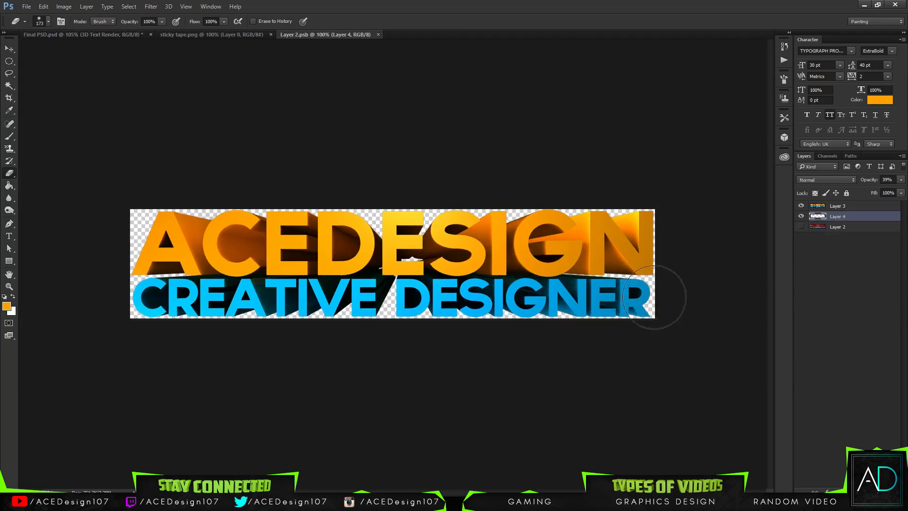
click(671, 316)
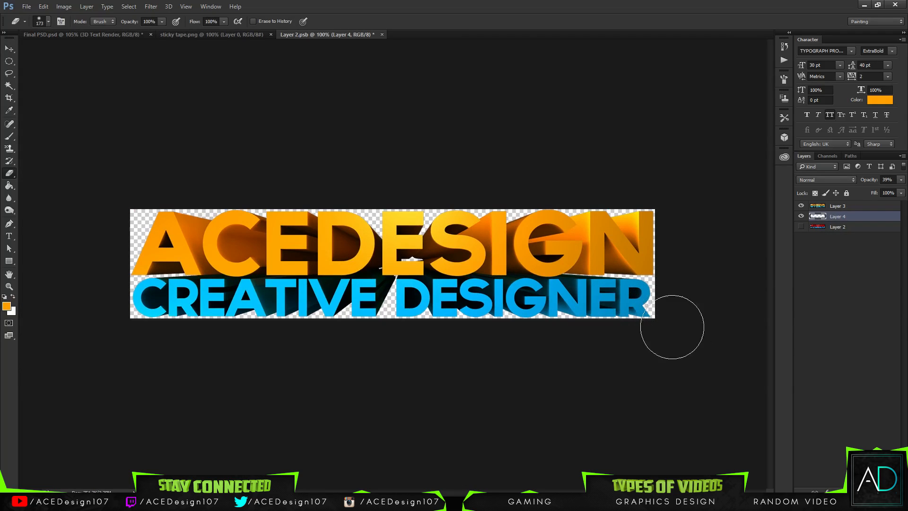
Step: Select Layer 3 and give the Eraser the jagged splash-shaped 2490 px brush tip
click(860, 208)
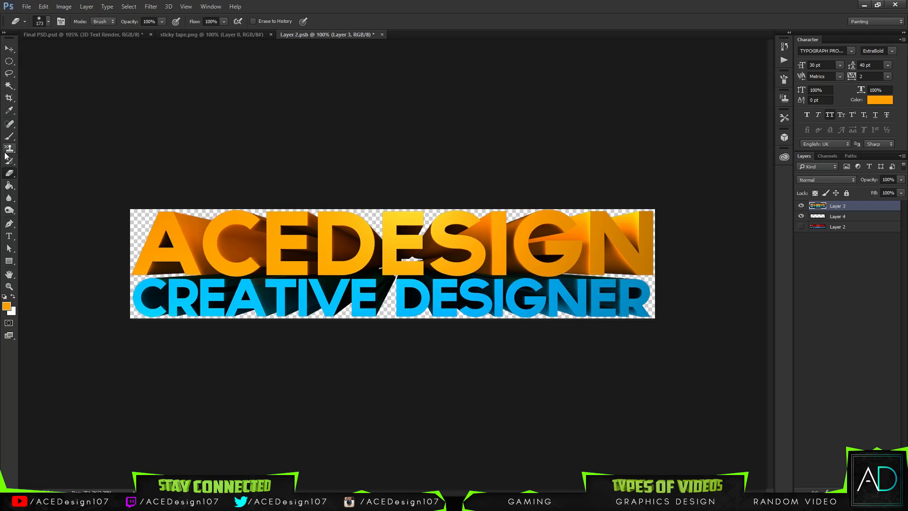
click(48, 21)
drag(118, 121, 115, 146)
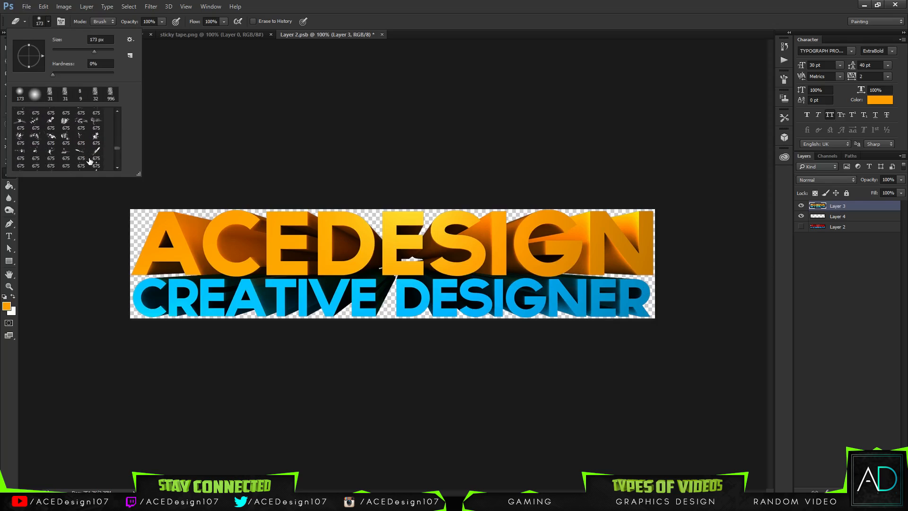
scroll(81, 156, down, 3)
scroll(82, 159, down, 3)
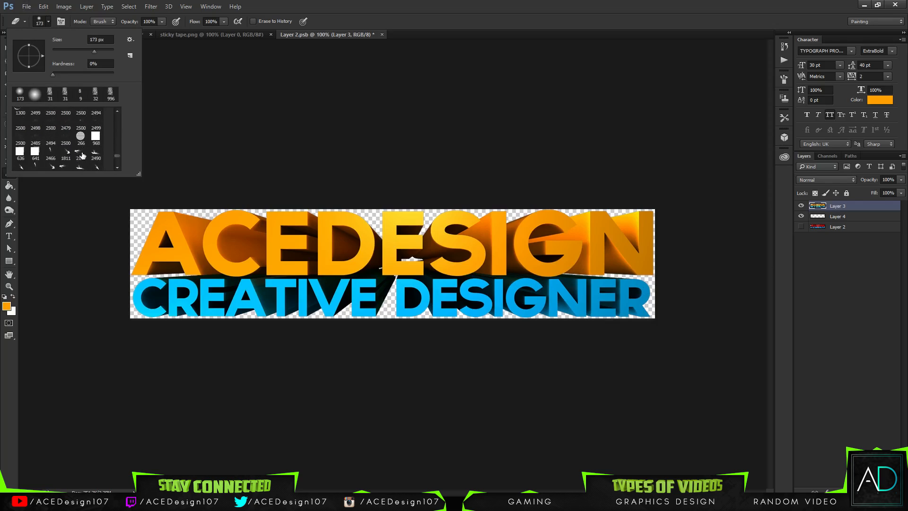
scroll(82, 156, down, 1)
scroll(79, 163, down, 1)
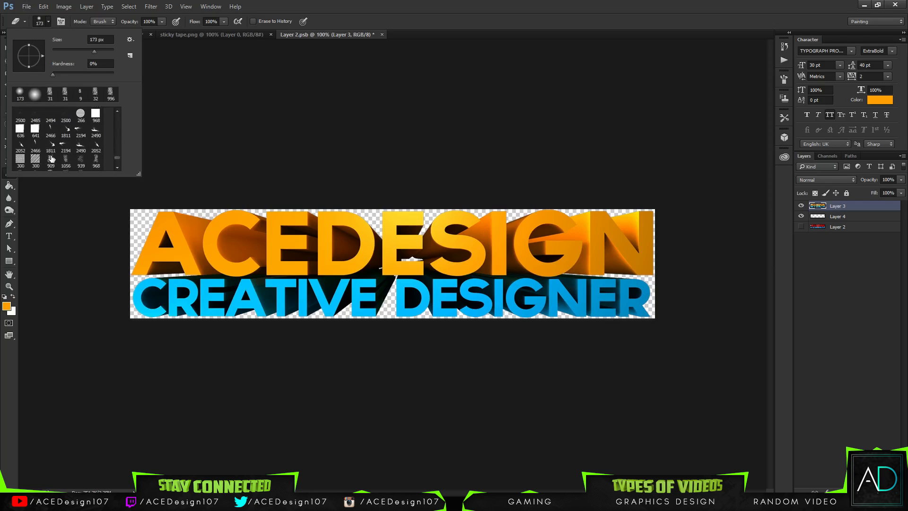
click(96, 132)
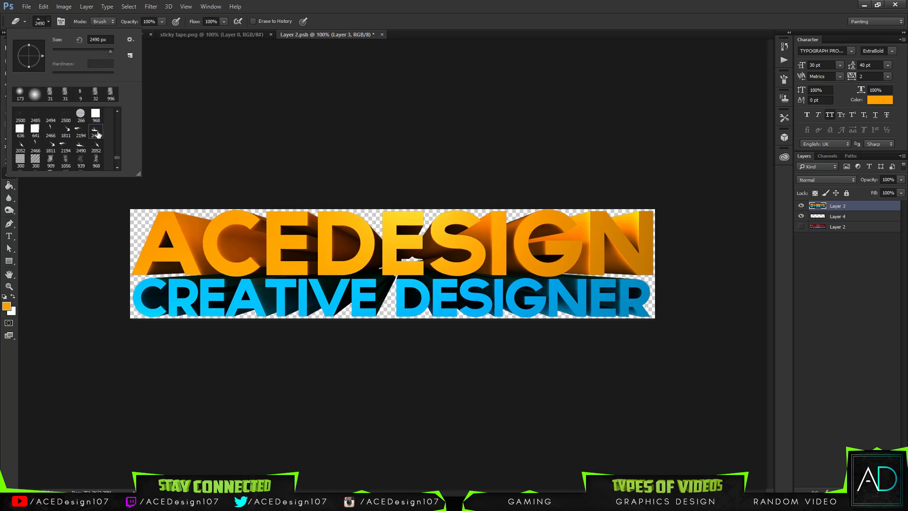
click(337, 4)
Step: Try erasing the R of DESIGNER with the splash tip at 2490 px and at 312 px, undoing both attempts
click(649, 311)
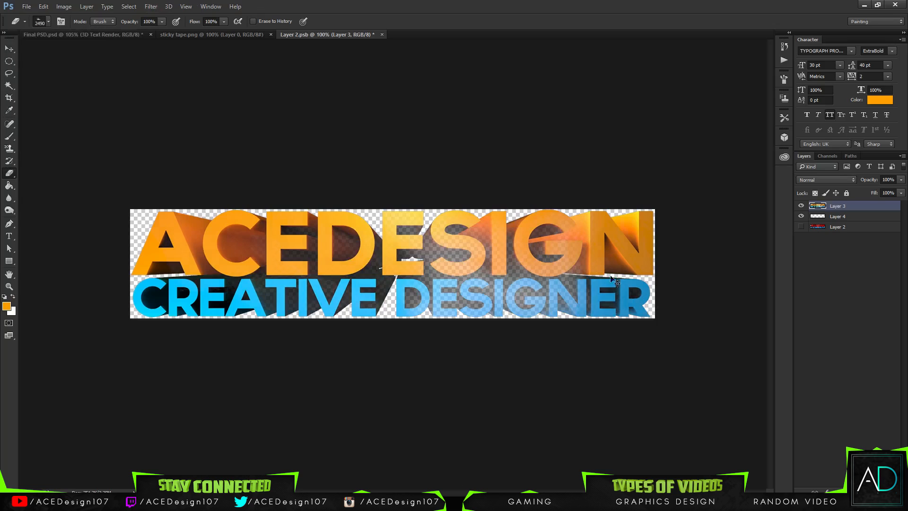
key(ctrl+z)
click(48, 21)
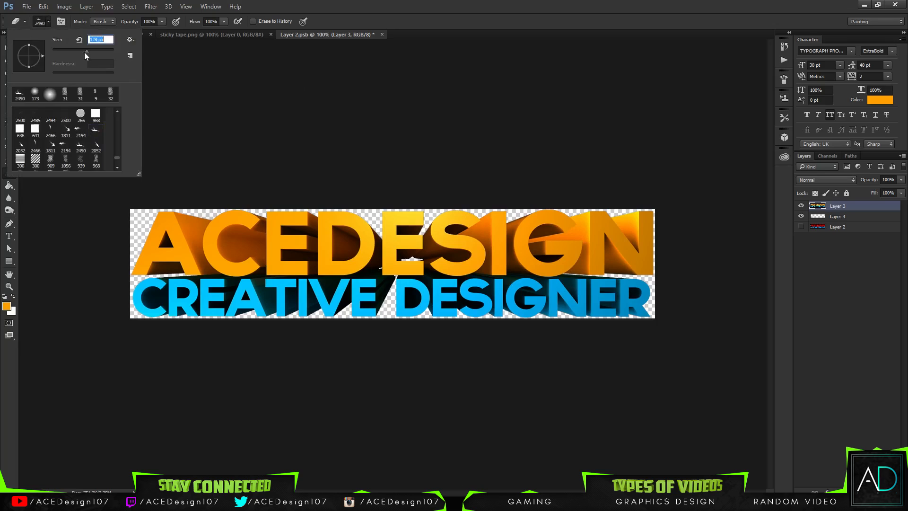
drag(84, 49, 105, 48)
click(653, 318)
key(ctrl+z)
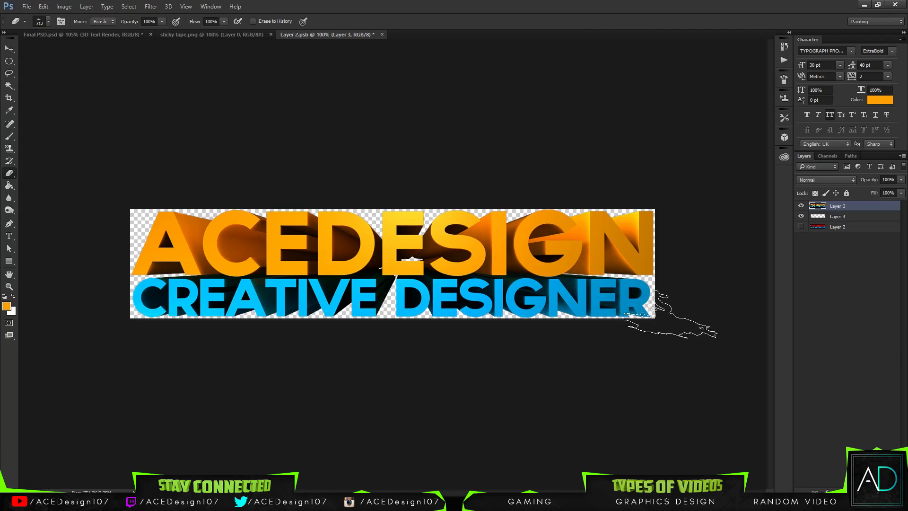
Step: Compare the neighbouring splash tips, keep the 2490 one and set the Eraser size to 250 px
click(48, 22)
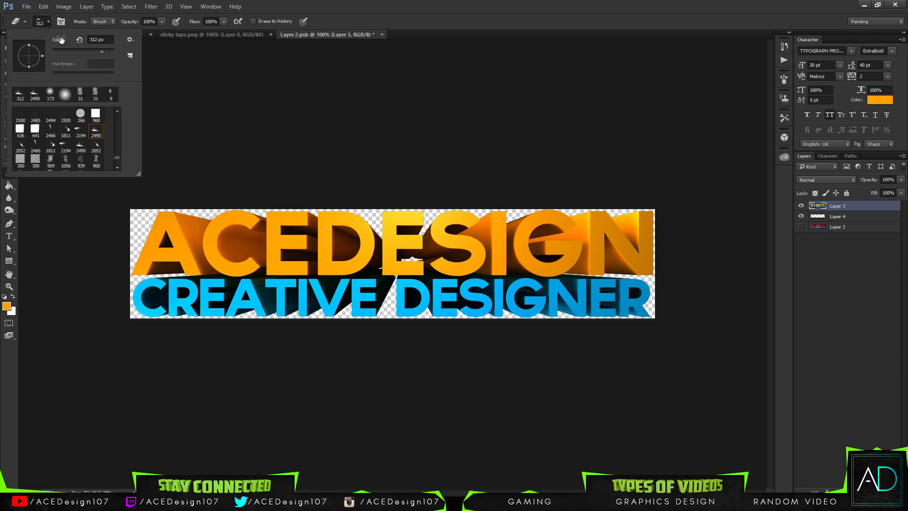
click(80, 134)
click(97, 134)
click(63, 136)
click(97, 135)
click(697, 38)
click(49, 22)
text(250)
key(Return)
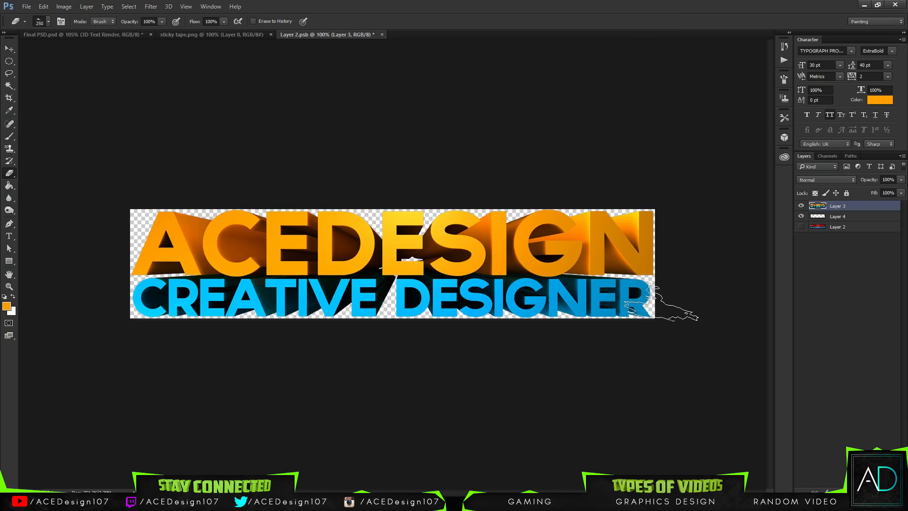
Step: Erase the outer part of the last R in DESIGNER with ragged edges, saving and closing Layer 2.psb
drag(661, 303, 660, 303)
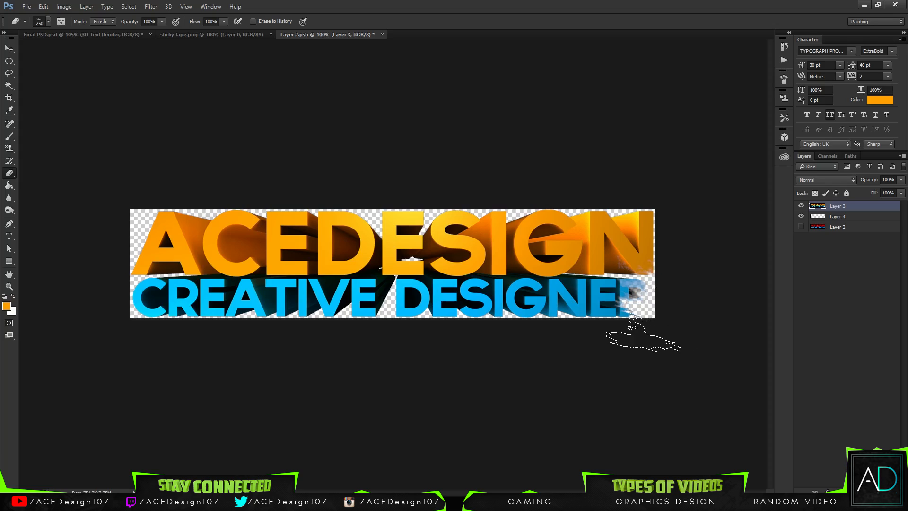
drag(611, 314, 611, 313)
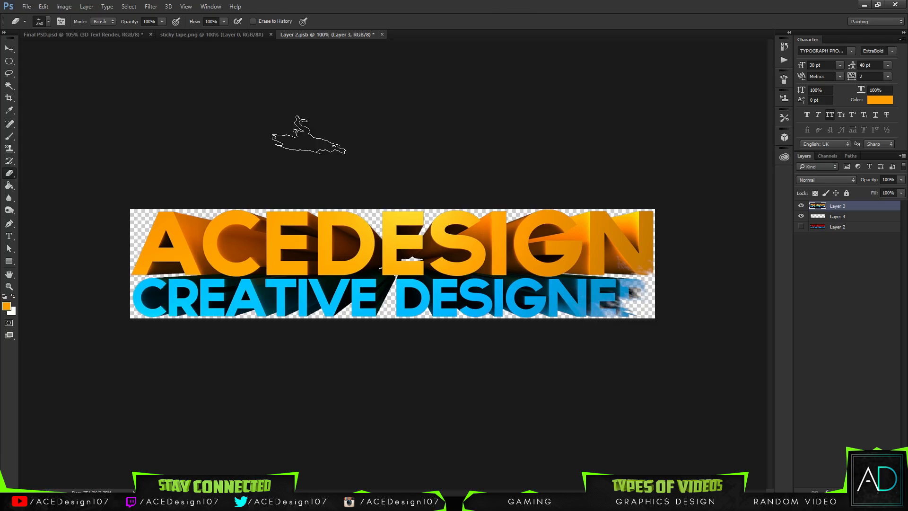
click(381, 34)
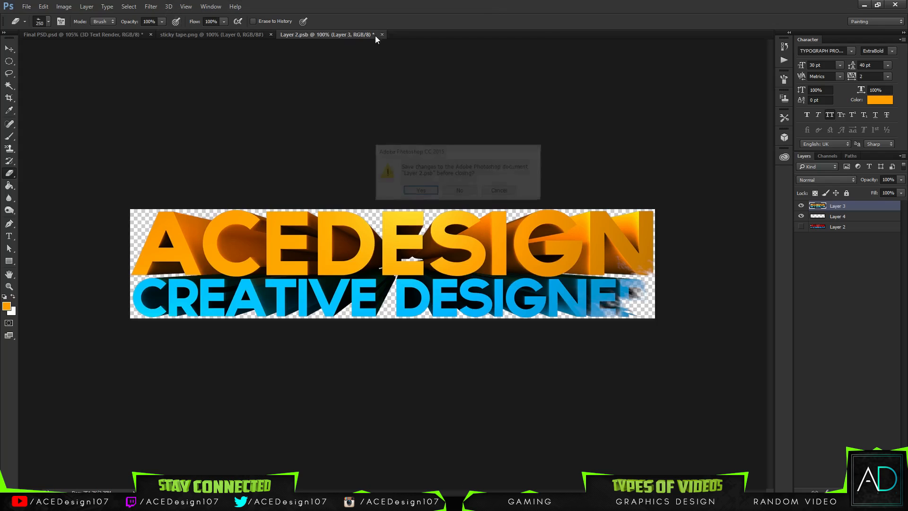
click(427, 188)
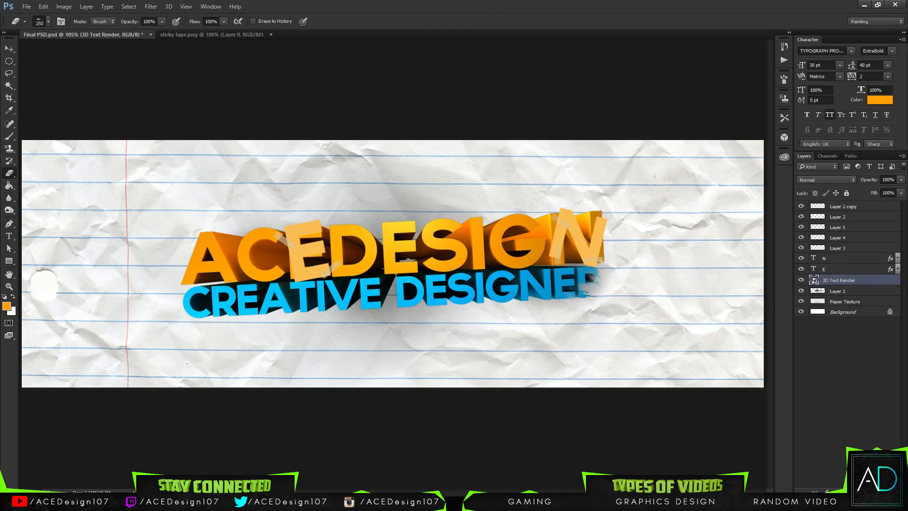
Step: Add a new layer above 3D Text Render and ready the Brush tool at a size of 10 px
key(ctrl+shift+alt+n)
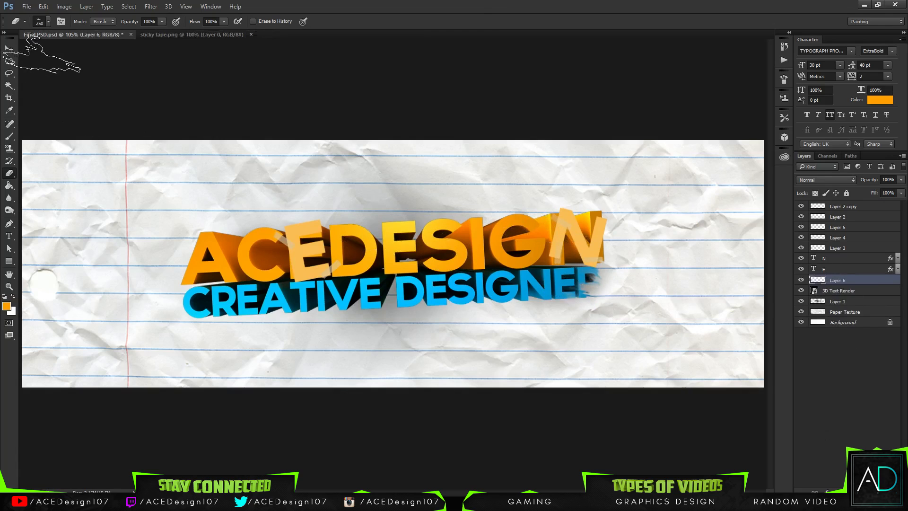
key(v)
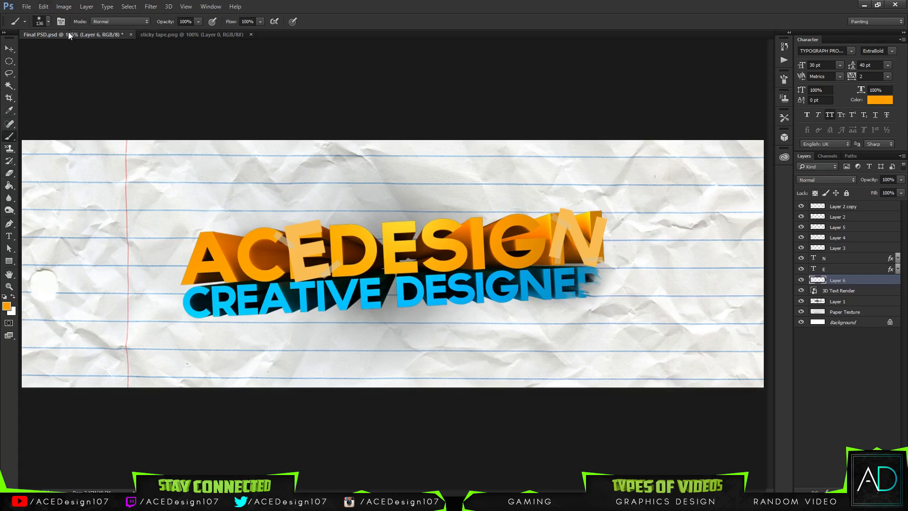
key(b)
click(49, 21)
double_click(100, 40)
text(136)
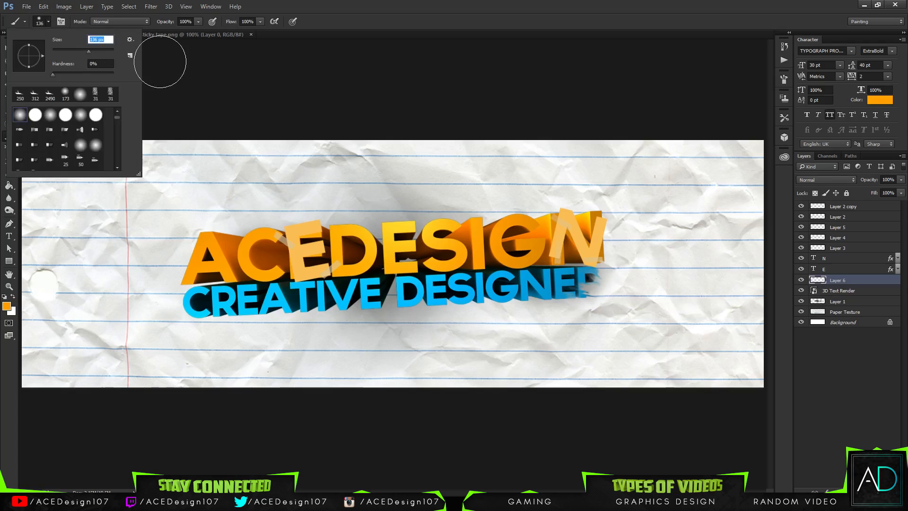
text(0)
key(Return)
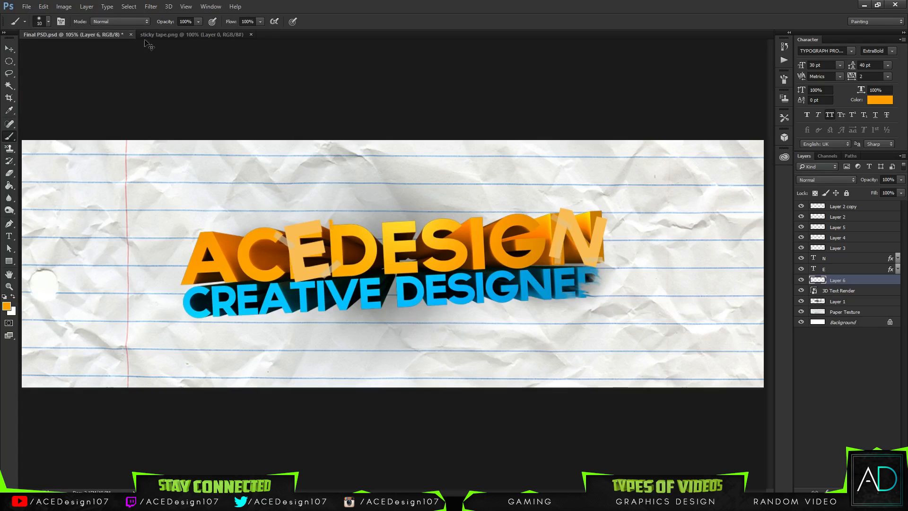
Step: Set the brush hardness to 100% and its size to 3 px
click(48, 22)
click(48, 21)
click(90, 72)
click(371, 3)
key(ctrl+z)
click(48, 21)
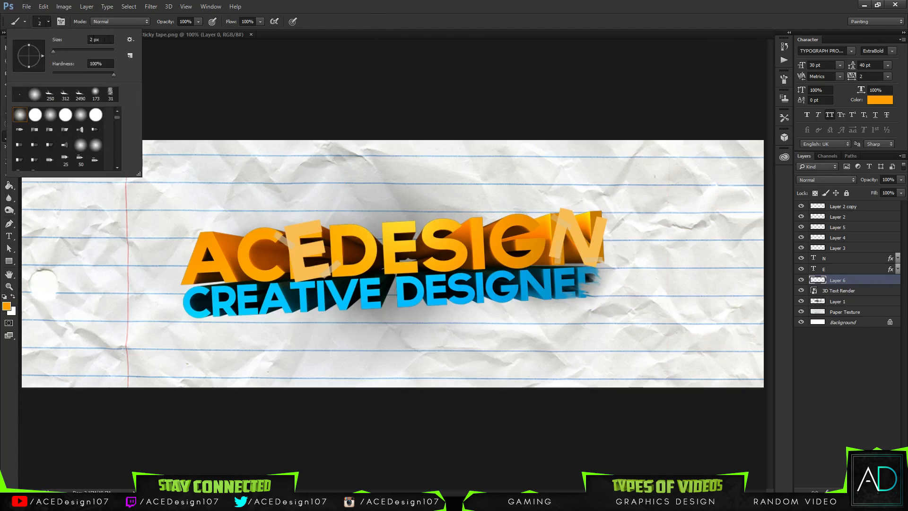
click(97, 40)
text(3)
click(485, 3)
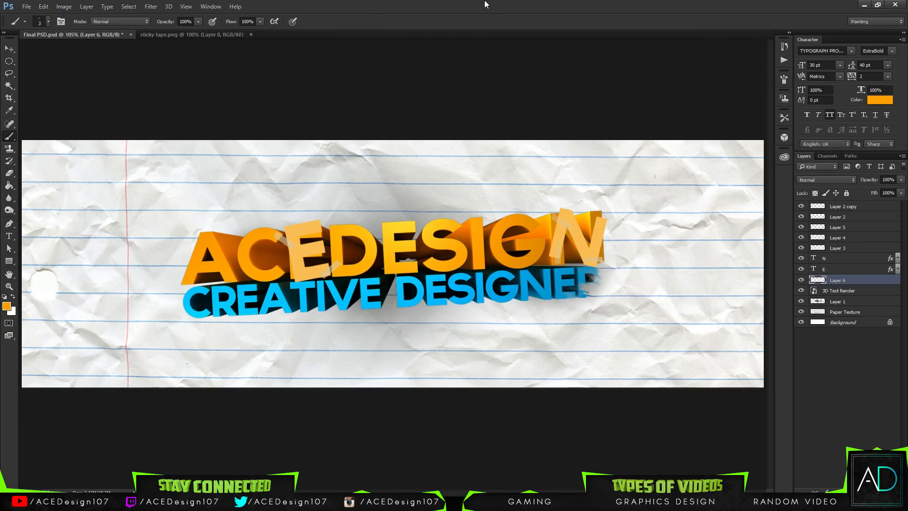
Step: Change the foreground colour to black, 000000
click(7, 307)
drag(478, 345, 345, 392)
click(683, 266)
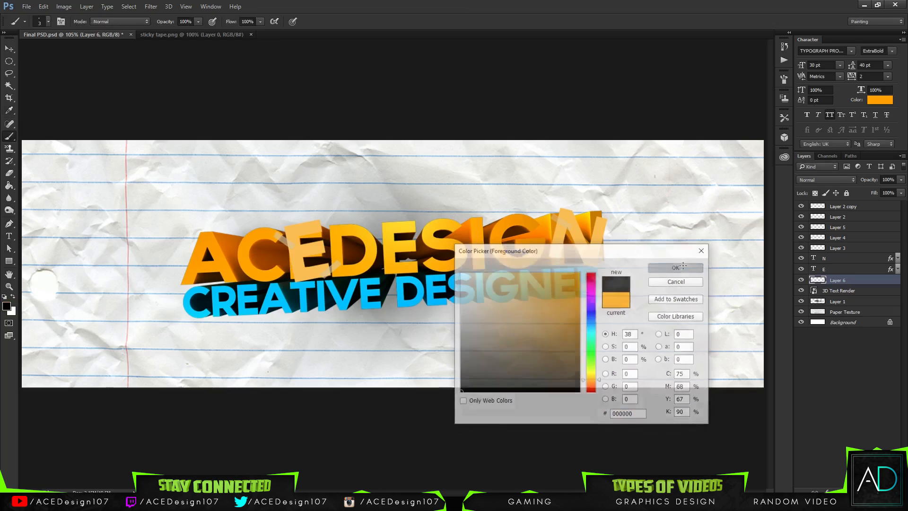
Step: Trace the outer and inner outline of the partly erased R in black on Layer 6
key(ctrl+plus)
key(ctrl+plus)
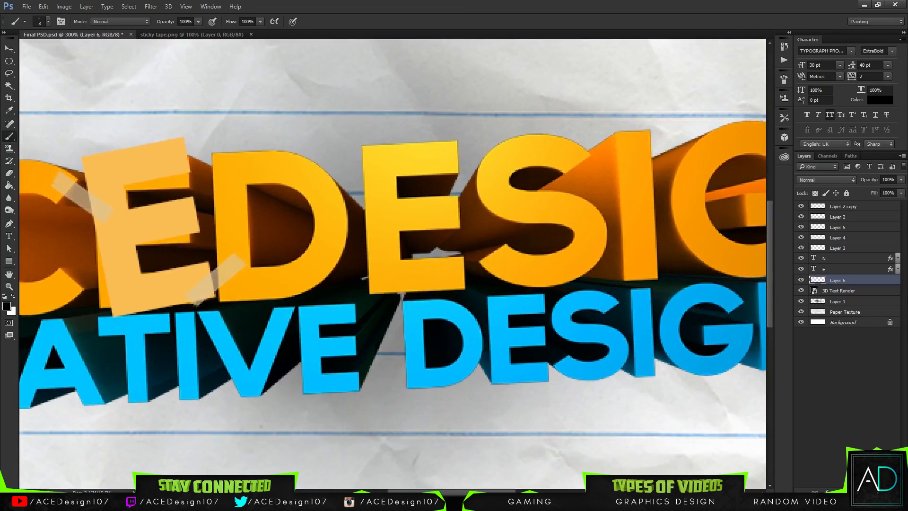
drag(442, 493, 547, 491)
key(ctrl+plus)
key(ctrl+plus)
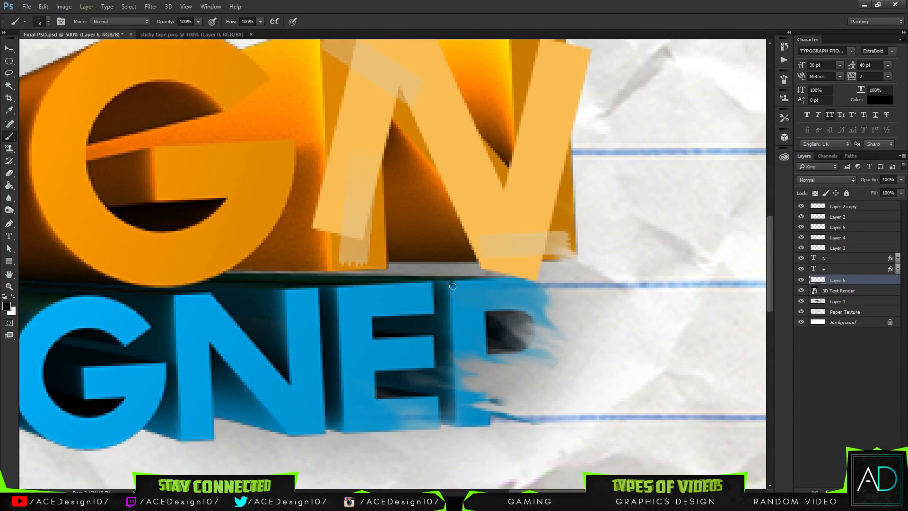
mouse_move(451, 282)
mouse_down()
mouse_move(455, 431)
mouse_move(450, 415)
mouse_move(458, 429)
mouse_move(487, 425)
mouse_move(487, 390)
mouse_move(521, 421)
mouse_move(544, 422)
mouse_move(527, 385)
mouse_move(558, 367)
mouse_move(570, 321)
mouse_move(529, 281)
mouse_move(458, 286)
mouse_up()
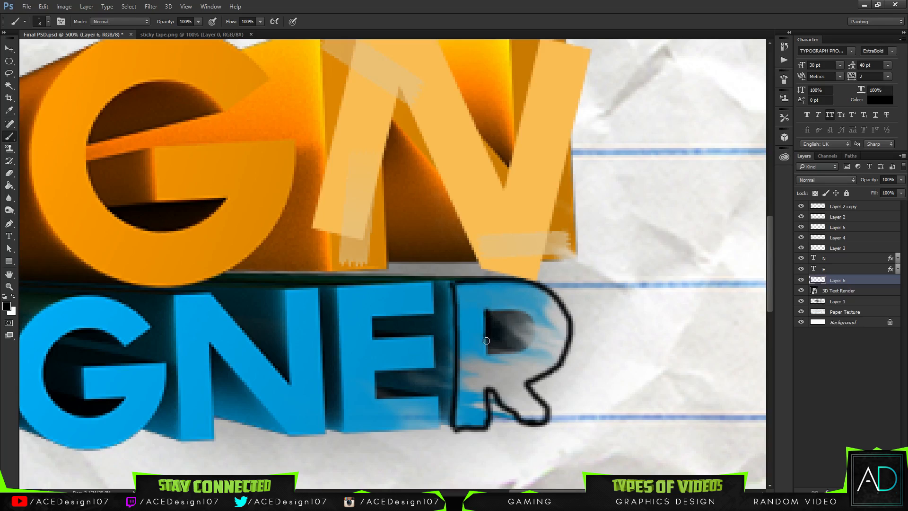
mouse_move(486, 341)
mouse_down()
mouse_move(533, 335)
mouse_move(509, 314)
mouse_up()
Step: Try duplicating the R outline layer, and delete it together with its copies
key(ctrl+1)
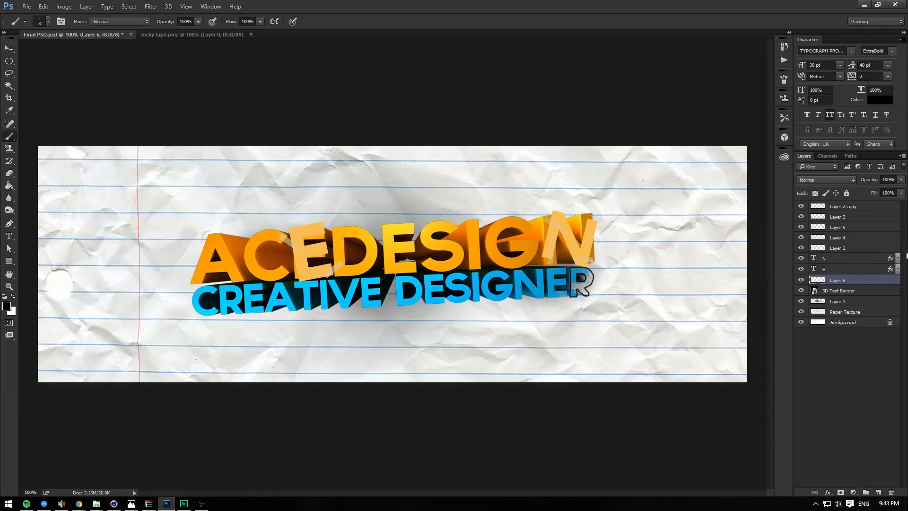
key(ctrl+j)
key(ctrl+j)
key(Delete)
key(Delete)
key(Delete)
Step: Reduce the brush size to 2 px and add a fresh layer above 3D Text Render
key([)
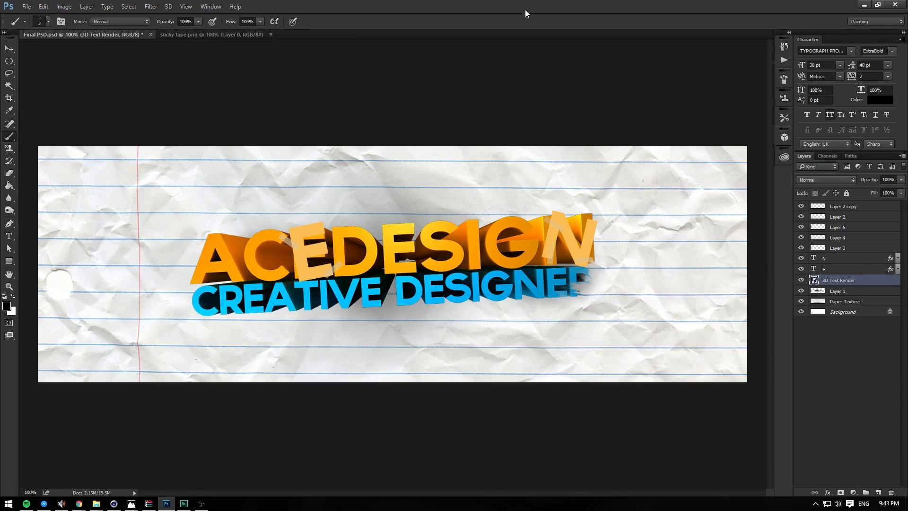
click(48, 21)
click(48, 21)
key(ctrl+plus)
key(ctrl+plus)
key(ctrl+plus)
drag(452, 492, 547, 492)
key(ctrl+plus)
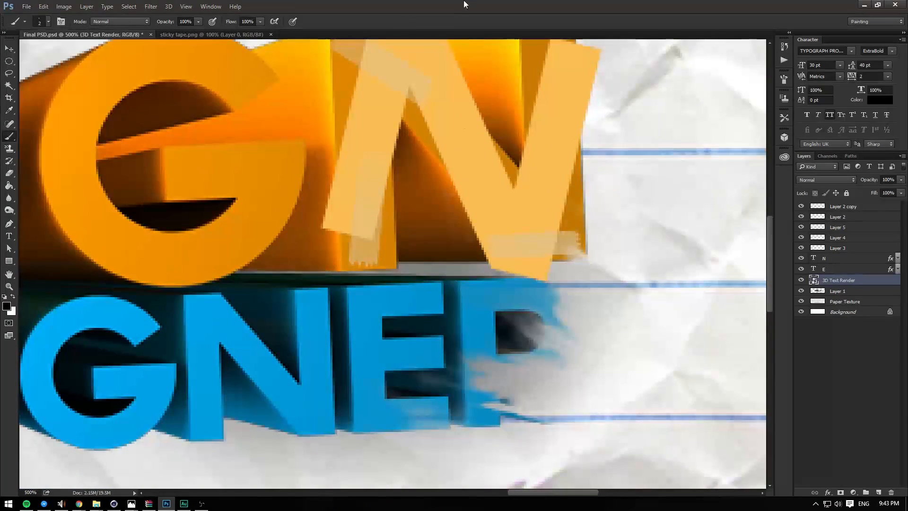
key(ctrl+shift+alt+n)
Step: Trace the R's outer and inner outline on the new layer with the 2 px brush, undoing and redrawing bad strokes
mouse_move(463, 282)
mouse_down()
mouse_move(464, 386)
mouse_move(516, 407)
mouse_move(543, 389)
mouse_up()
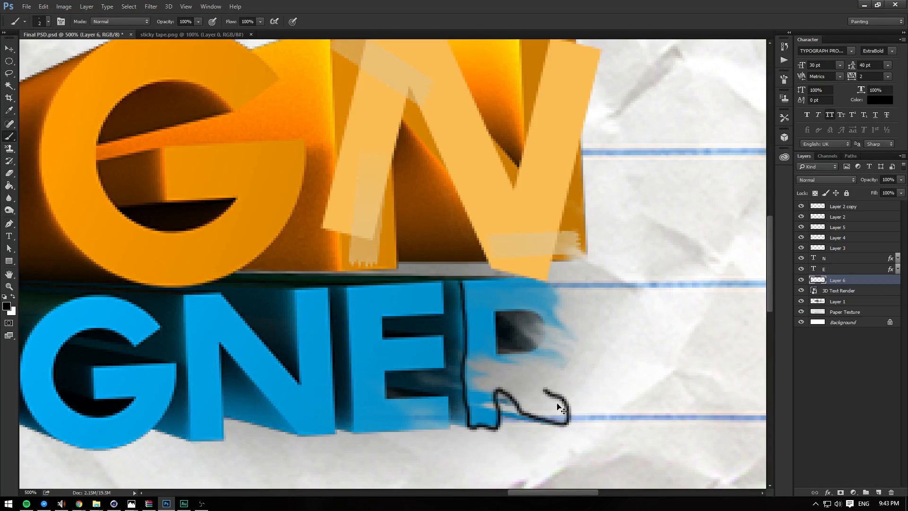
key(ctrl+z)
click(826, 292)
click(833, 269)
click(832, 280)
mouse_move(459, 282)
mouse_down()
mouse_move(467, 417)
mouse_move(490, 425)
mouse_move(465, 338)
mouse_move(475, 427)
mouse_move(503, 414)
mouse_move(508, 398)
mouse_move(552, 422)
mouse_move(559, 407)
mouse_move(530, 377)
mouse_move(561, 365)
mouse_move(567, 305)
mouse_move(512, 284)
mouse_move(460, 282)
mouse_up()
key(ctrl+z)
key(ctrl+z)
mouse_move(496, 310)
mouse_down()
mouse_move(496, 350)
mouse_move(536, 345)
mouse_move(524, 311)
mouse_move(497, 309)
mouse_up()
key(ctrl+0)
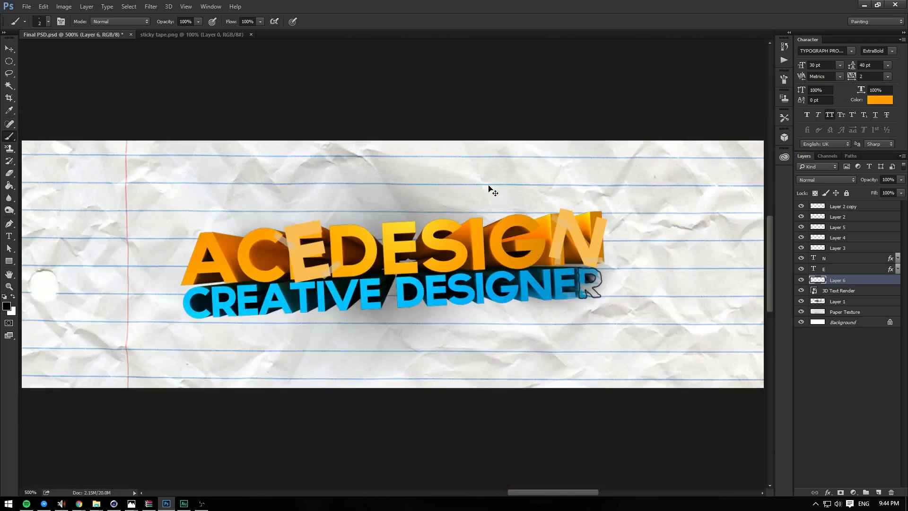
Step: Duplicate the R outline layer four times and merge the copies into one layer to darken the line
key(ctrl+j)
key(ctrl+j)
key(ctrl+j)
key(ctrl+j)
key(ctrl+e)
key(ctrl+e)
key(ctrl+e)
key(ctrl+e)
Step: Delete Layer 6 with the R outline
click(900, 180)
mouse_move(901, 190)
mouse_down()
mouse_move(887, 191)
mouse_move(902, 191)
mouse_up()
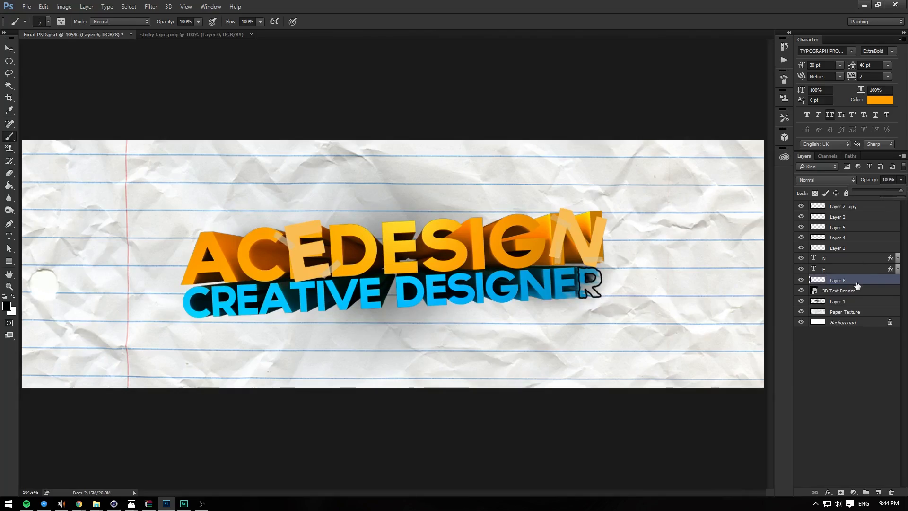
click(857, 286)
key(Delete)
Step: Reduce the brush size to 1 px for outlining the erased R
click(48, 22)
key(ctrl+plus)
key(ctrl+plus)
key(ctrl+plus)
key(ctrl+plus)
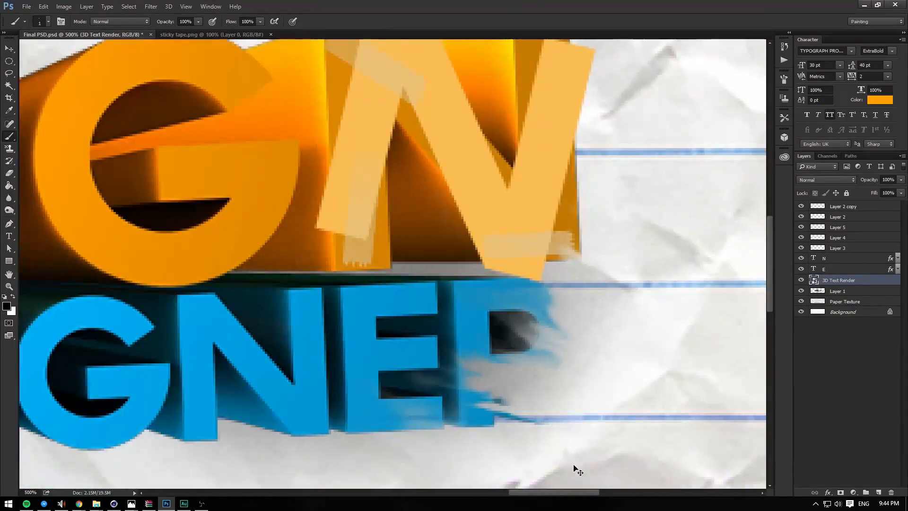
Step: Create a new layer above 3D Text Render and trace the R's outer edge with the 1 px brush, redrawing the first stroke
key(ctrl+plus)
key(ctrl+shift+alt+n)
mouse_move(472, 285)
mouse_down()
mouse_move(477, 456)
mouse_move(536, 430)
mouse_move(604, 450)
mouse_up()
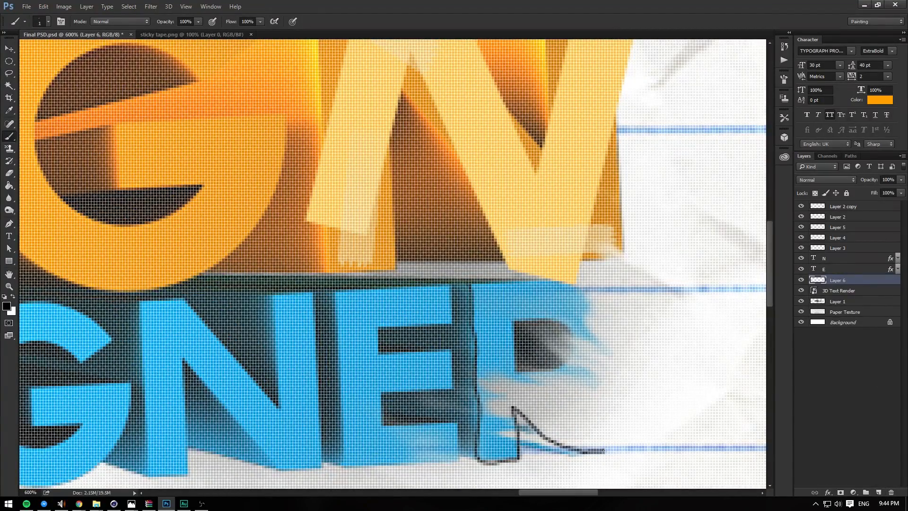
key(ctrl+z)
mouse_move(472, 285)
mouse_down()
mouse_move(485, 455)
mouse_move(518, 442)
mouse_move(521, 403)
mouse_move(581, 455)
mouse_move(605, 448)
mouse_move(561, 396)
mouse_move(601, 355)
mouse_move(558, 284)
mouse_move(477, 288)
mouse_move(576, 290)
mouse_move(475, 286)
mouse_up()
Step: Clean up the R outline with a 5 px eraser and draw the R's inner outline with the 1 px brush
key(e)
click(47, 21)
text(5)
key(Return)
key(b)
mouse_move(511, 323)
mouse_down()
mouse_move(564, 364)
mouse_move(552, 321)
mouse_move(511, 321)
mouse_up()
key(ctrl+0)
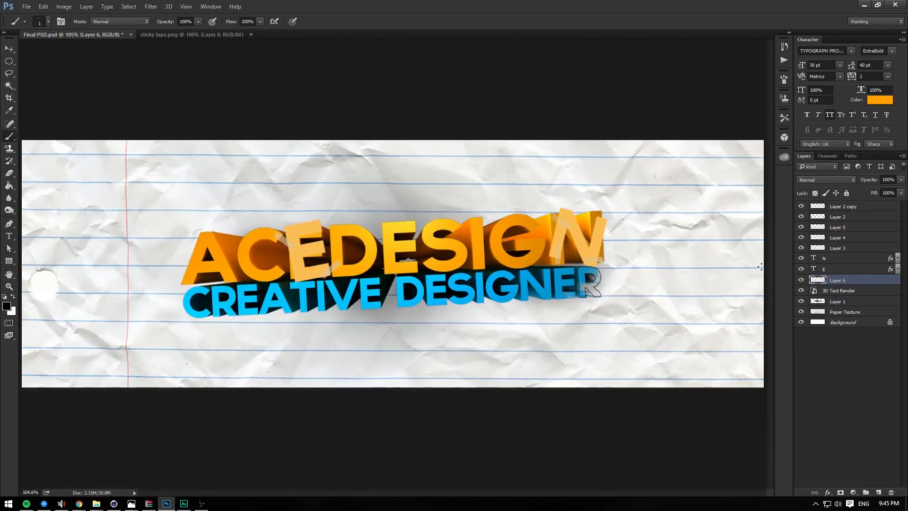
Step: Duplicate the R outline layer twice and merge the copies into Layer 6 to darken the line
key(ctrl+j)
key(ctrl+j)
key(ctrl+e)
key(ctrl+e)
Step: Try a 1 px black outside stroke at 100% opacity on the R outline in Layer 6
double_click(851, 284)
click(567, 173)
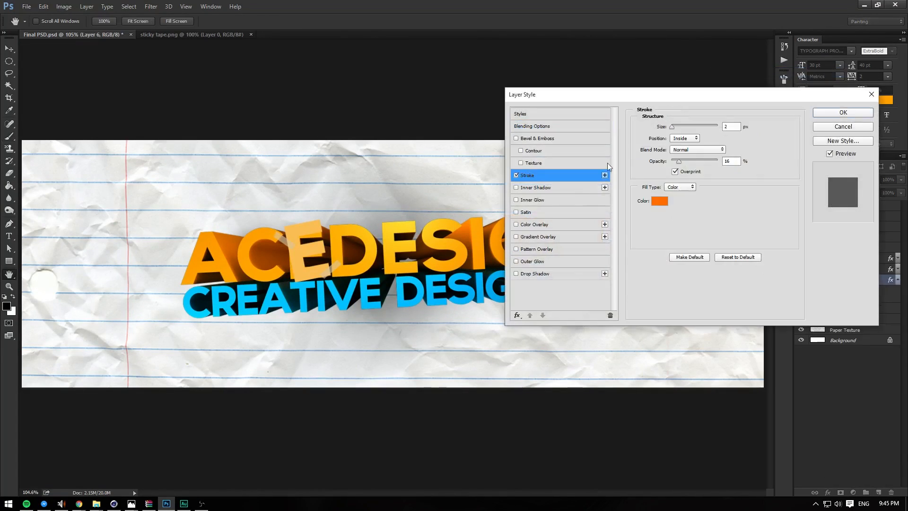
drag(615, 93, 40, 145)
click(115, 189)
click(113, 198)
click(89, 251)
click(460, 392)
key(Return)
key(Tab)
text(100)
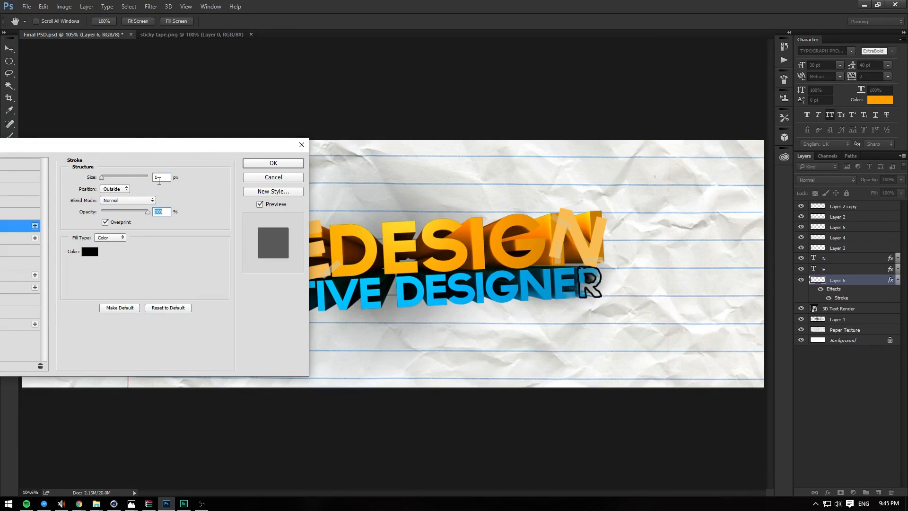
click(273, 176)
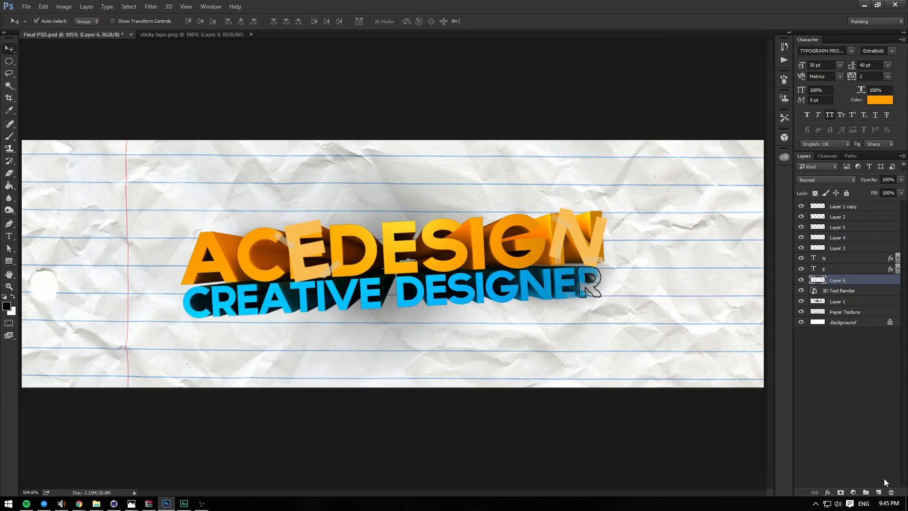
Step: Undo the merged copies and the traced R outline on Layer 6
key(ctrl+alt+z)
key(ctrl+alt+z)
key(ctrl+alt+z)
key(ctrl+alt+z)
key(ctrl+alt+z)
key(b)
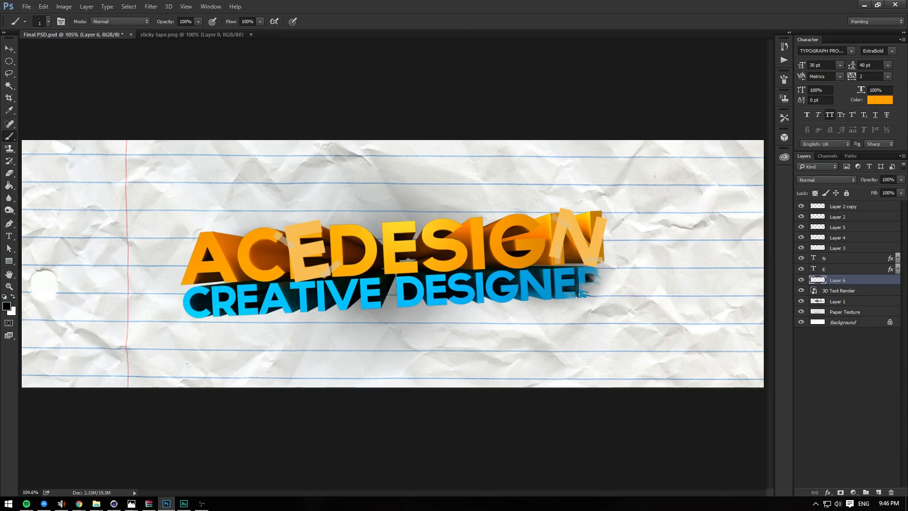
key(e)
key(ctrl+alt+z)
Step: Retrace and touch up the R outline on Layer 6, and duplicate the layer three times to darken it
key(b)
key(e)
drag(587, 268, 598, 277)
key(b)
key(r)
key(e)
key(b)
key(ctrl+j)
key(ctrl+j)
key(ctrl+j)
Step: Undo the three outline duplicates and the retraced strokes, leaving Layer 6 empty
key(ctrl+plus)
key(ctrl+plus)
drag(463, 492, 583, 492)
scroll(393, 263, down, 3)
key(ctrl+alt+z)
key(ctrl+alt+z)
key(ctrl+alt+z)
key(ctrl+alt+z)
key(ctrl+alt+z)
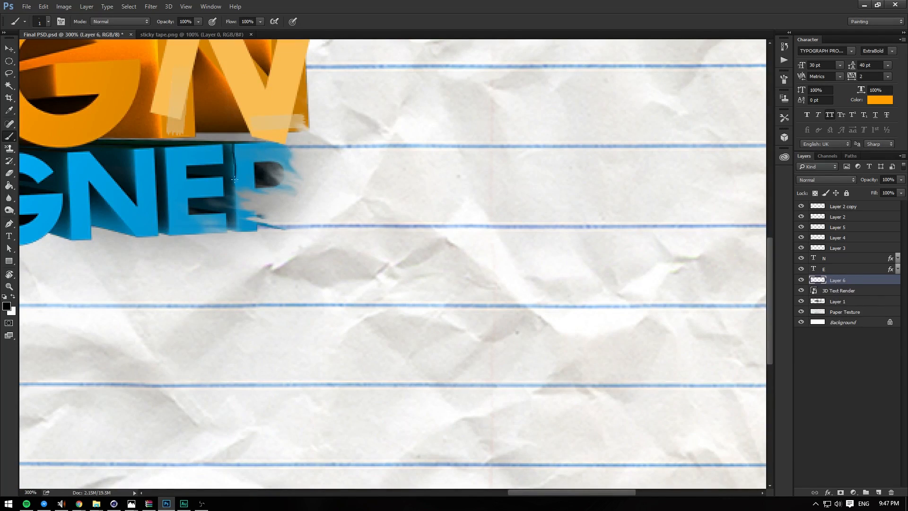
key(ctrl+alt+z)
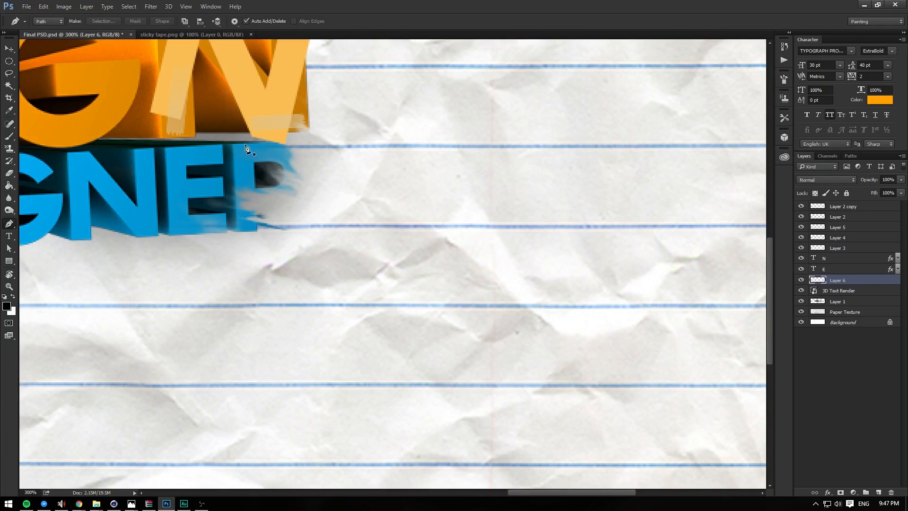
Step: Trace the full R outline on Layer 6 with the 1 px brush and merge its two duplicates into it
drag(232, 151, 236, 212)
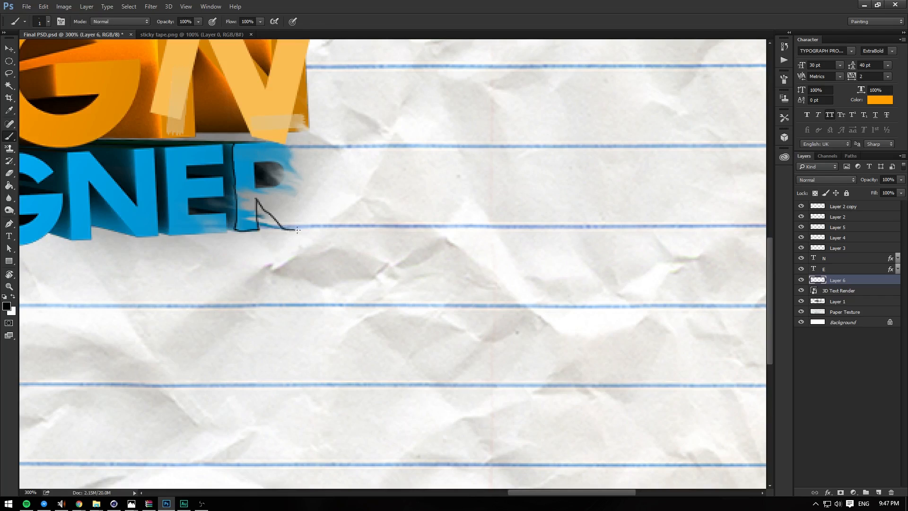
mouse_move(283, 203)
mouse_down()
mouse_move(299, 188)
mouse_move(293, 155)
mouse_move(235, 142)
mouse_up()
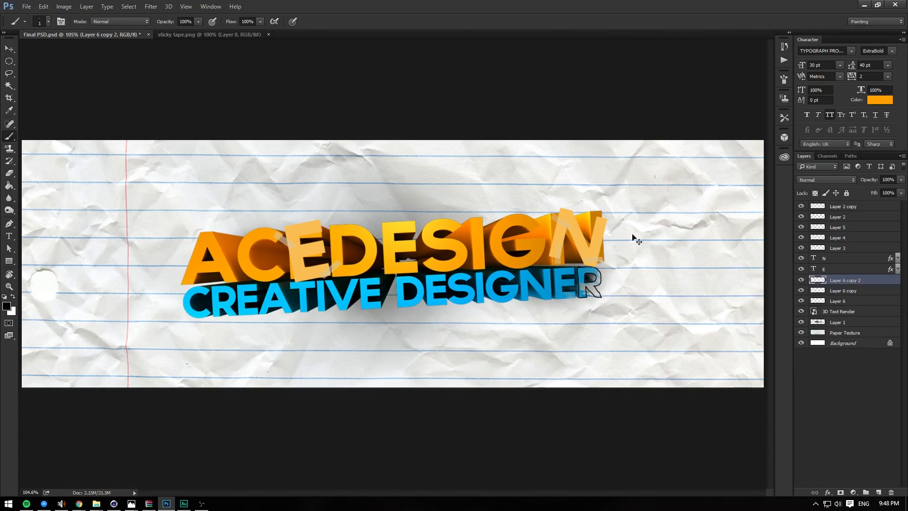
key(ctrl+e)
key(ctrl+e)
Step: Erase the outline of the R's diagonal leg on Layer 6 with the 13 px eraser
key(e)
drag(603, 295, 598, 287)
key(b)
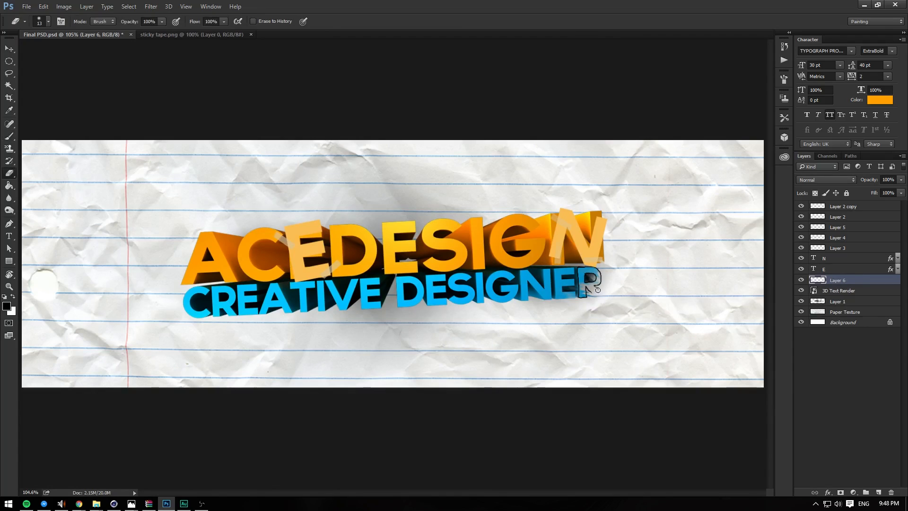
Step: Redraw the R's diagonal leg on a new layer, duplicate it four times and merge everything into Layer 6
key(ctrl+shift+alt+n)
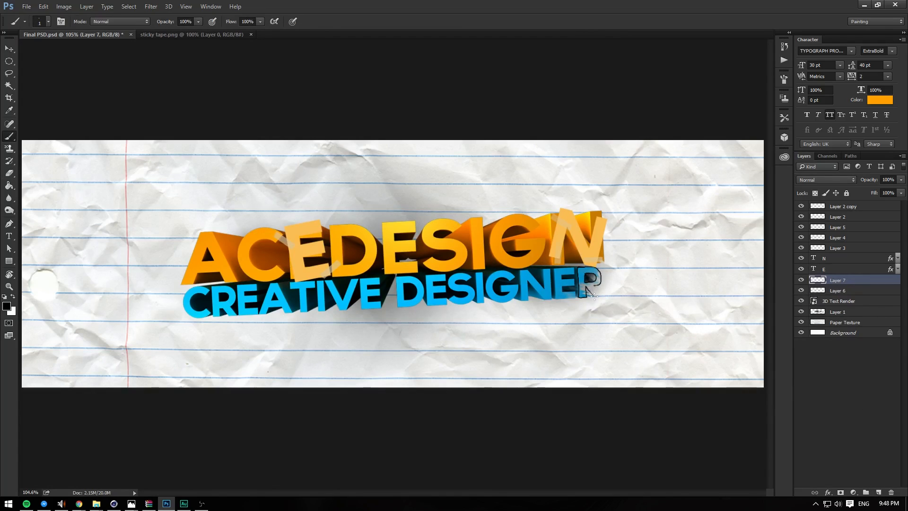
key(e)
drag(602, 296, 597, 293)
key(b)
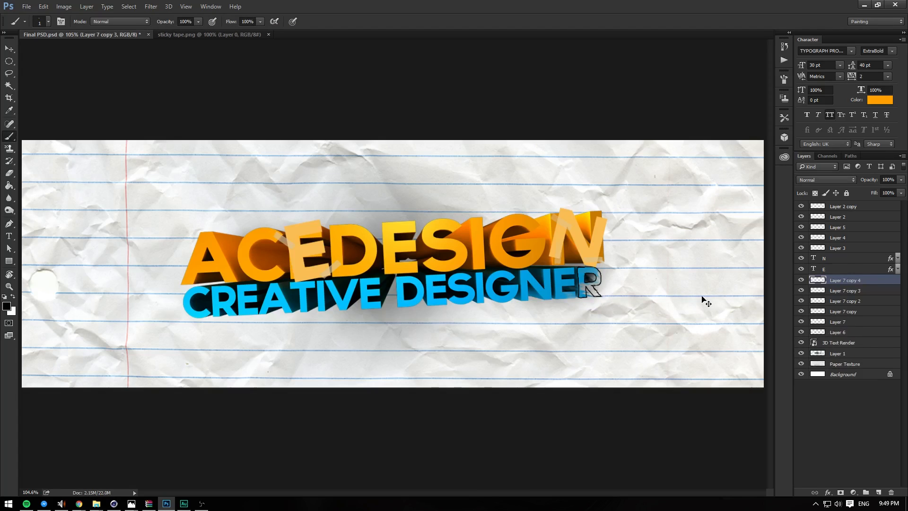
key(ctrl+e)
drag(901, 180, 889, 193)
key(Escape)
right_click(863, 280)
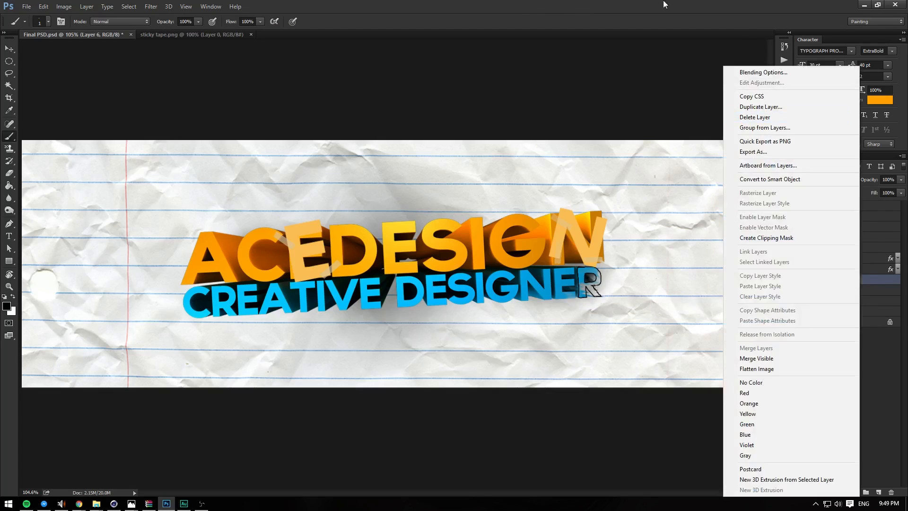
click(655, 293)
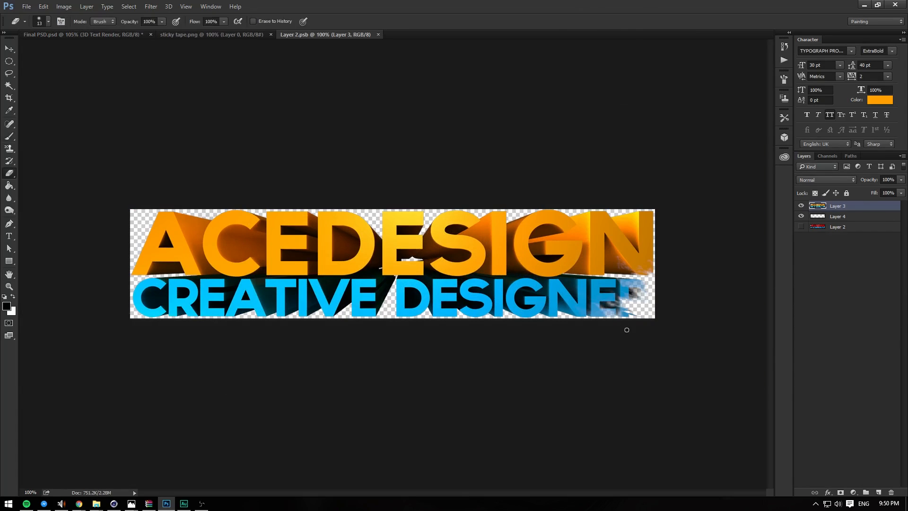
Step: Set the eraser to the 2052 brush tip at 179 px and erase around the R in the 3D text smart object
click(48, 22)
scroll(77, 142, down, 5)
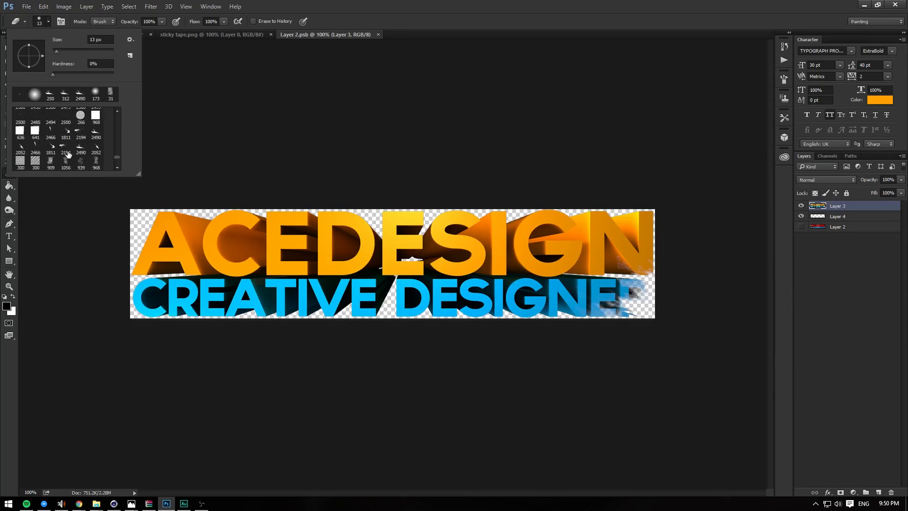
click(20, 147)
click(95, 50)
drag(653, 331, 629, 324)
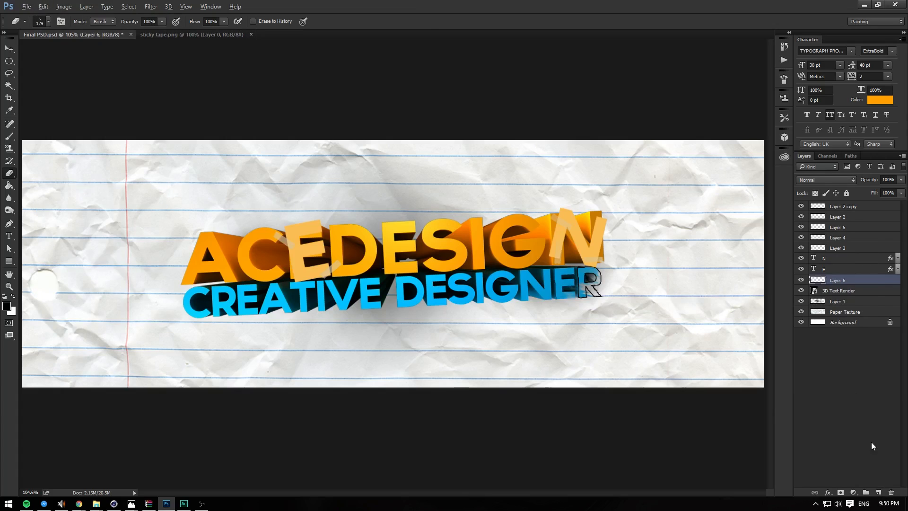
Step: Outline the last E of DESIGNER on a new layer with the 1 px brush and merge it into Layer 6
key(ctrl+shift+alt+n)
click(43, 7)
key(Escape)
key(b)
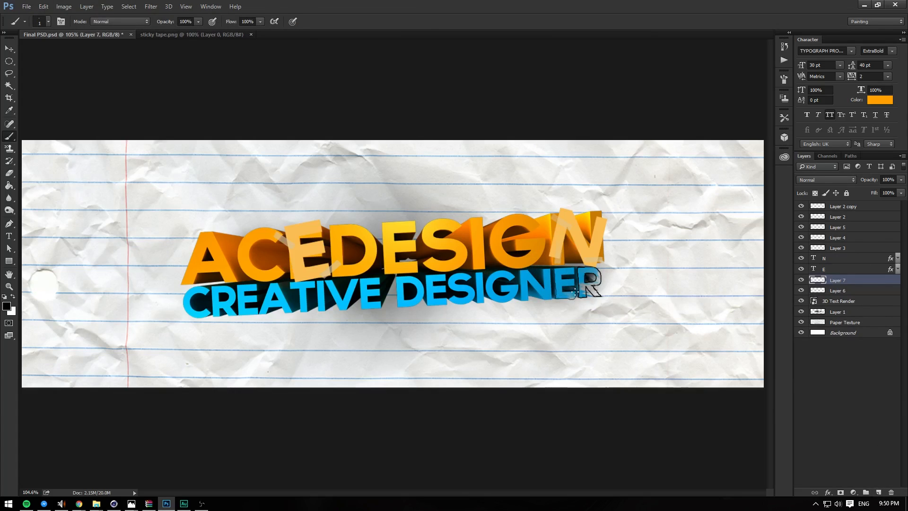
key(ctrl+z)
key(ctrl+e)
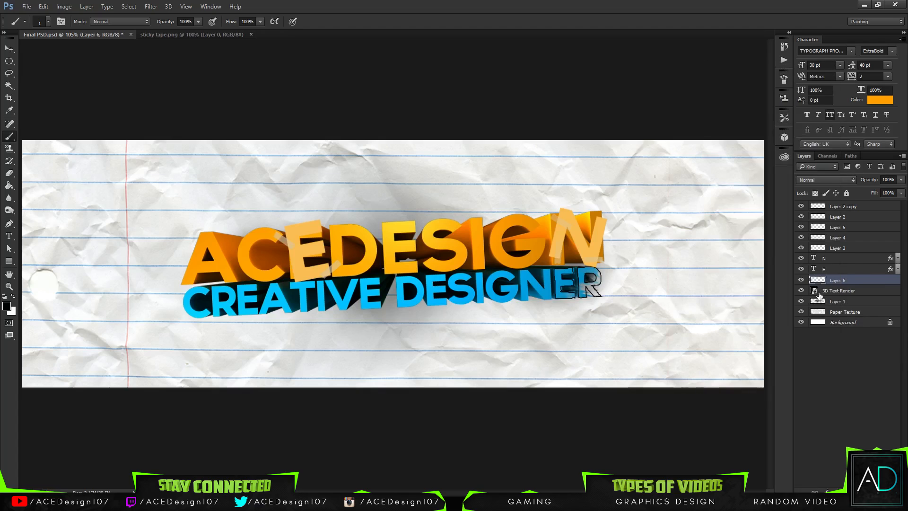
Step: Add a Multiply drop shadow with a 10 px size and reduced opacity to the E and R outlines on Layer 6
right_click(839, 281)
click(753, 75)
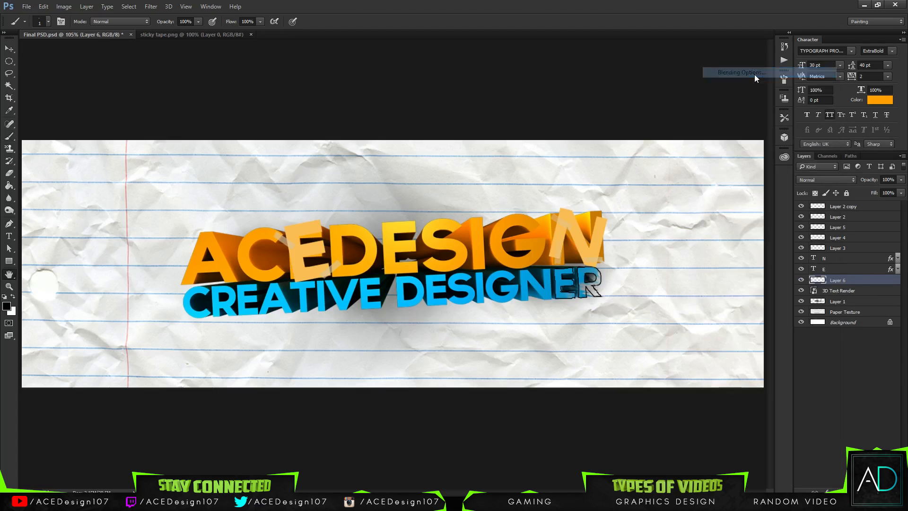
drag(447, 91, 219, 78)
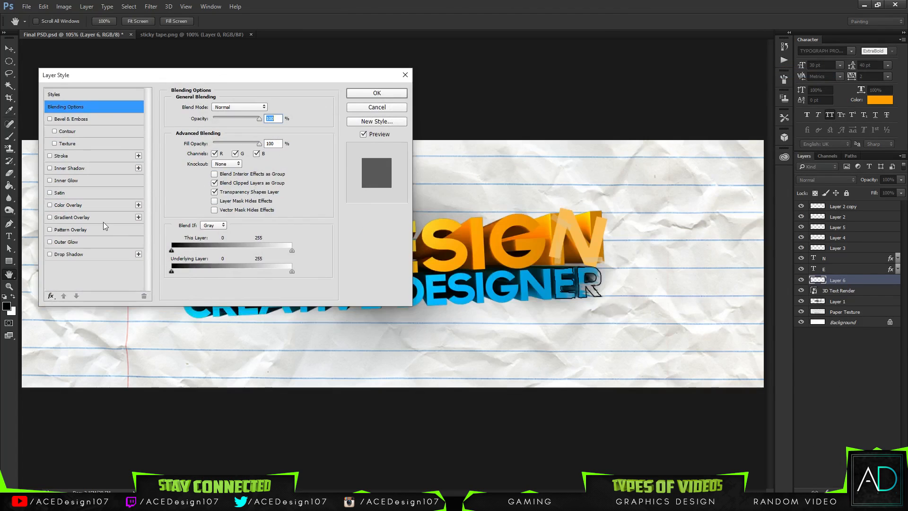
click(71, 255)
drag(220, 118, 251, 119)
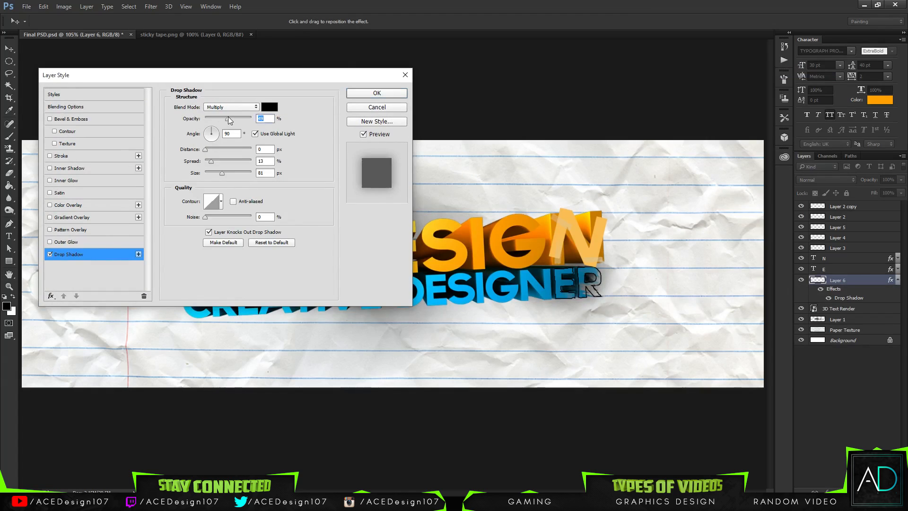
drag(215, 174, 210, 173)
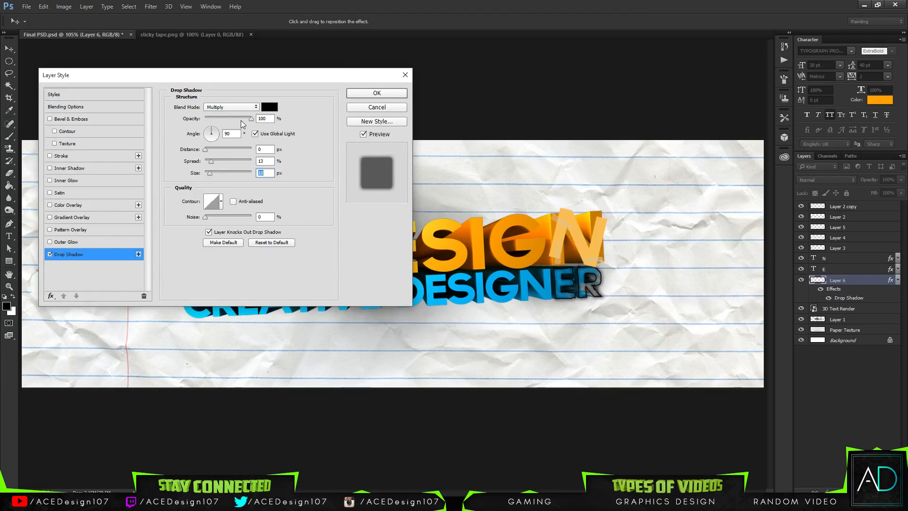
drag(240, 120, 224, 121)
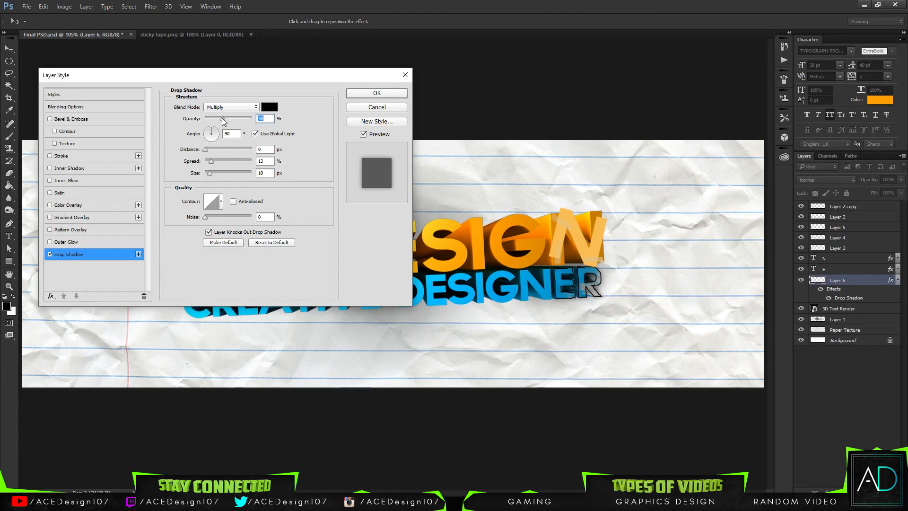
click(382, 93)
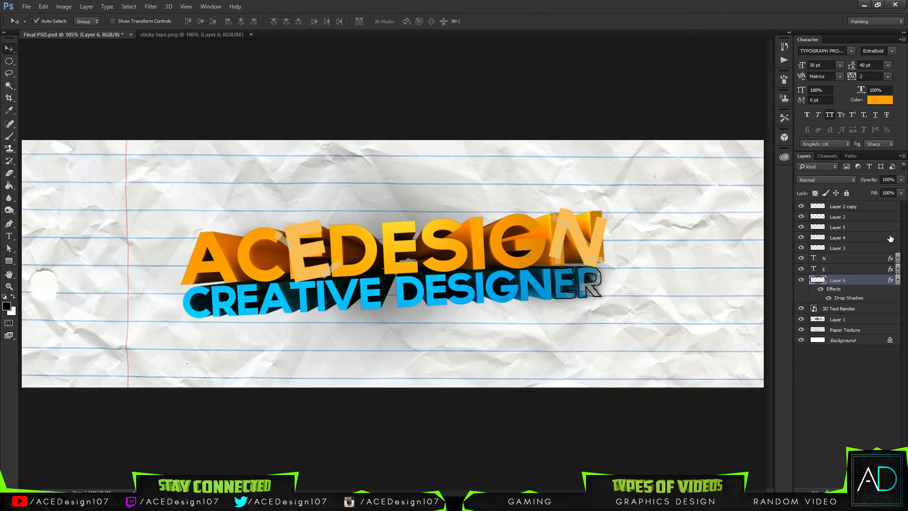
Step: Erase more of the final E and R inside the 3D Text Render smart object, then save and close it
double_click(815, 309)
click(385, 108)
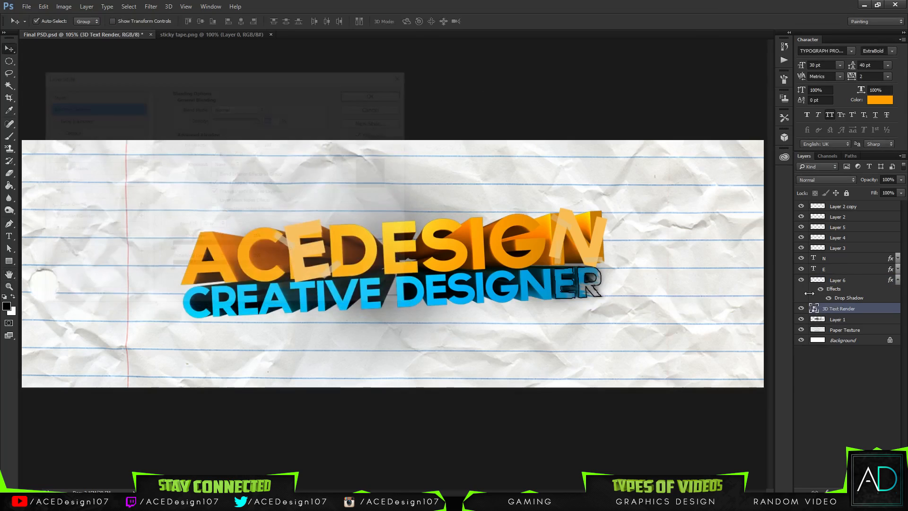
double_click(815, 308)
key(e)
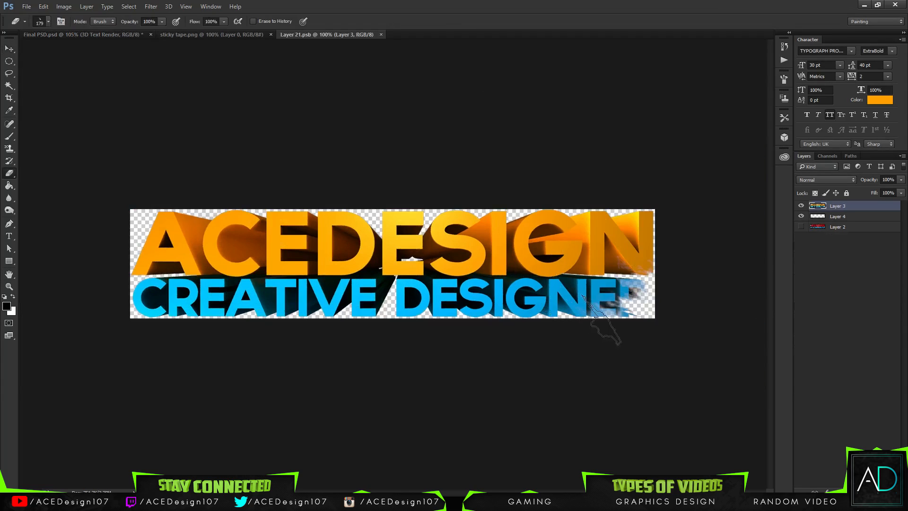
click(613, 302)
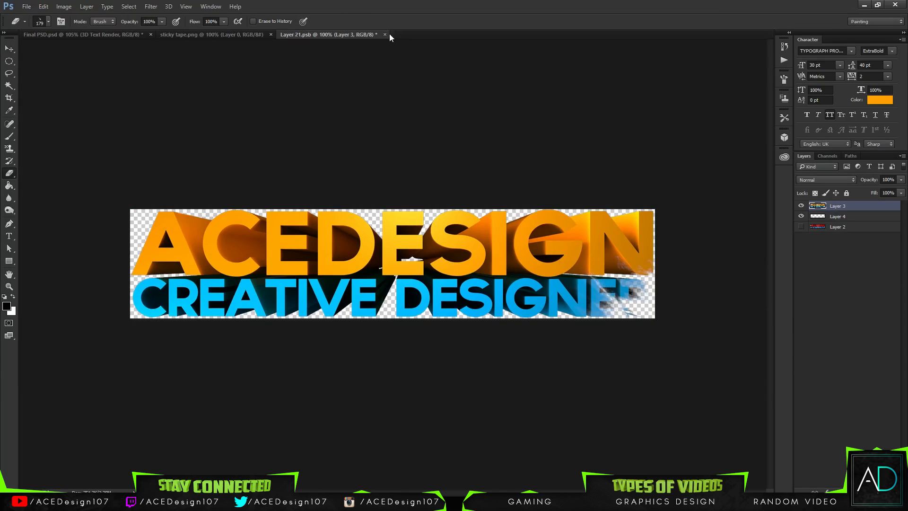
click(385, 34)
click(411, 188)
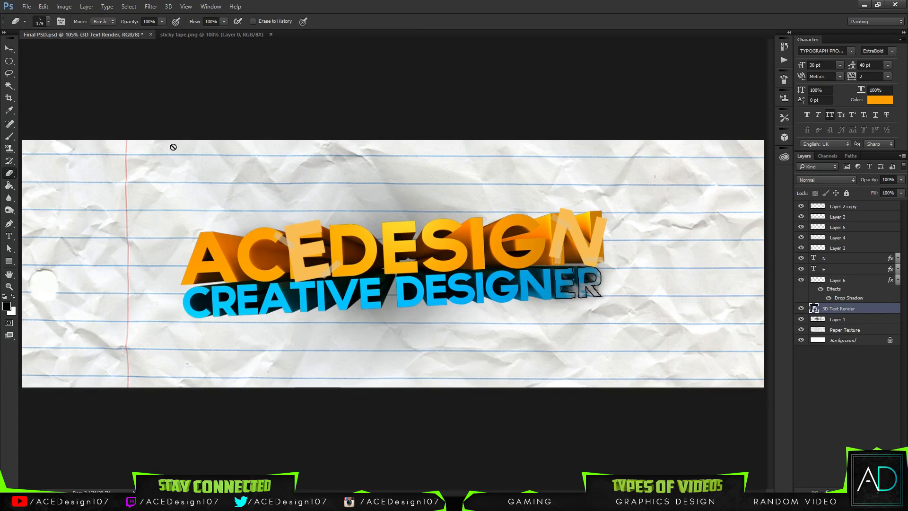
Step: Open rope.png and bring the rope into the Final PSD document above the 3D Text Render layer
click(26, 7)
click(33, 26)
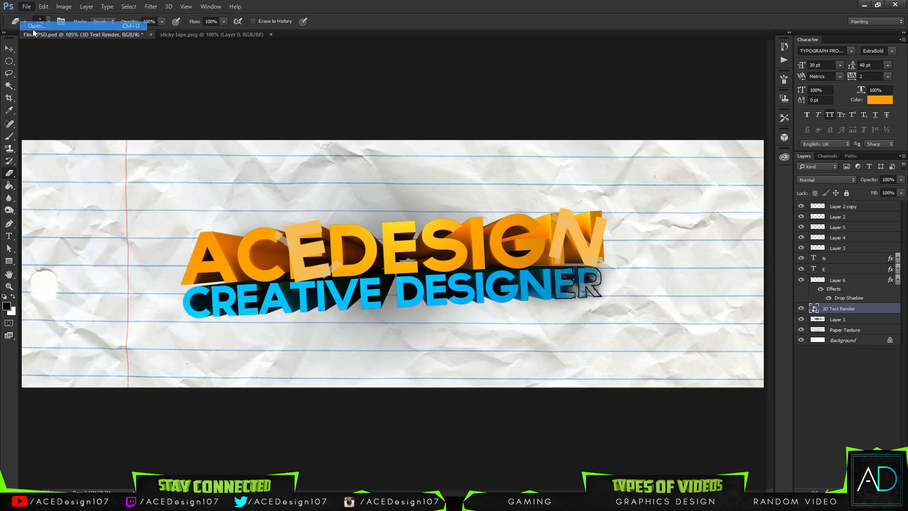
double_click(222, 77)
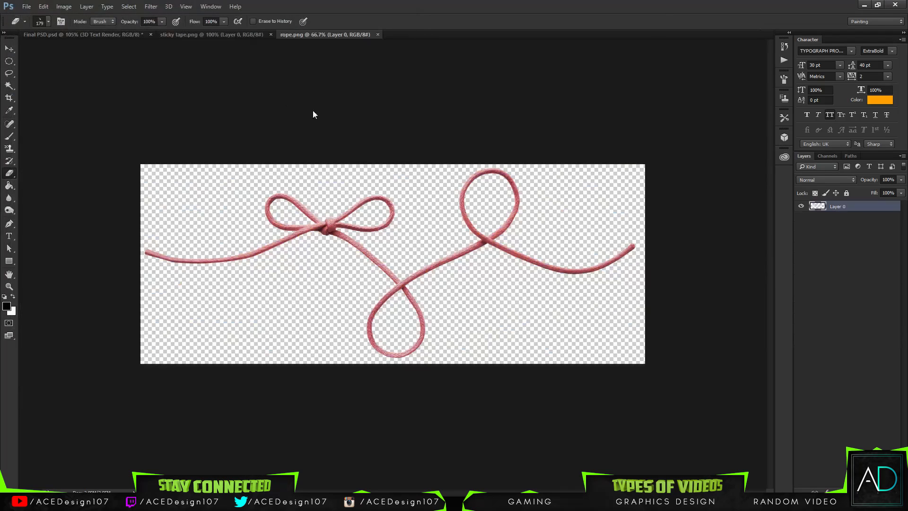
key(v)
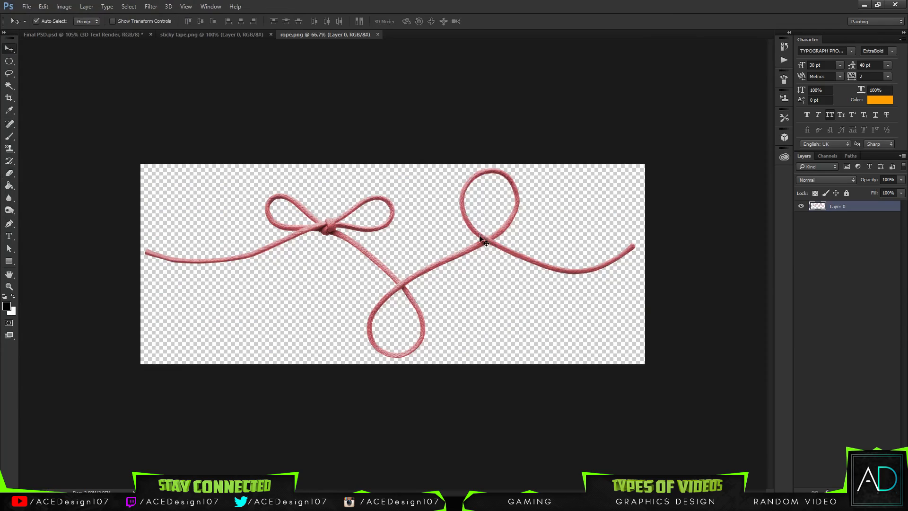
drag(482, 241, 434, 218)
Step: Rotate the rope on Layer 7 by -53.27° with Free Transform
key(ctrl+t)
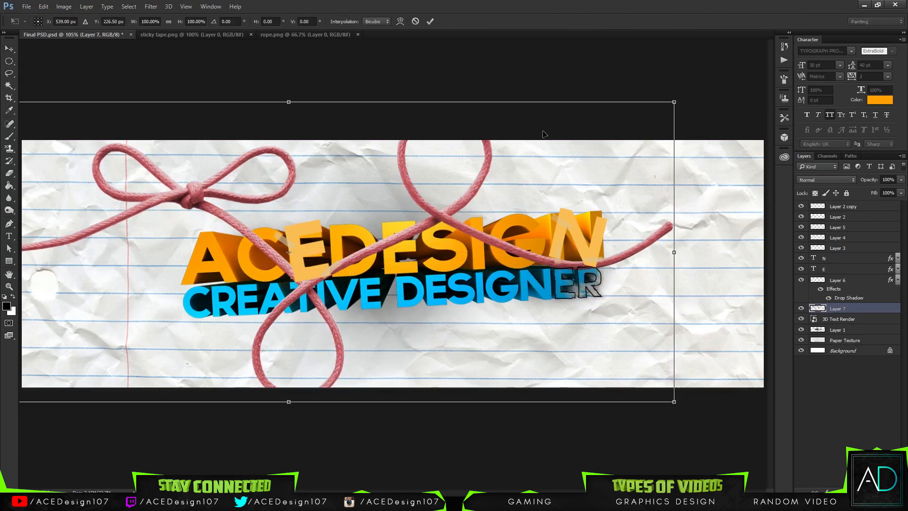
key(ctrl+minus)
key(ctrl+minus)
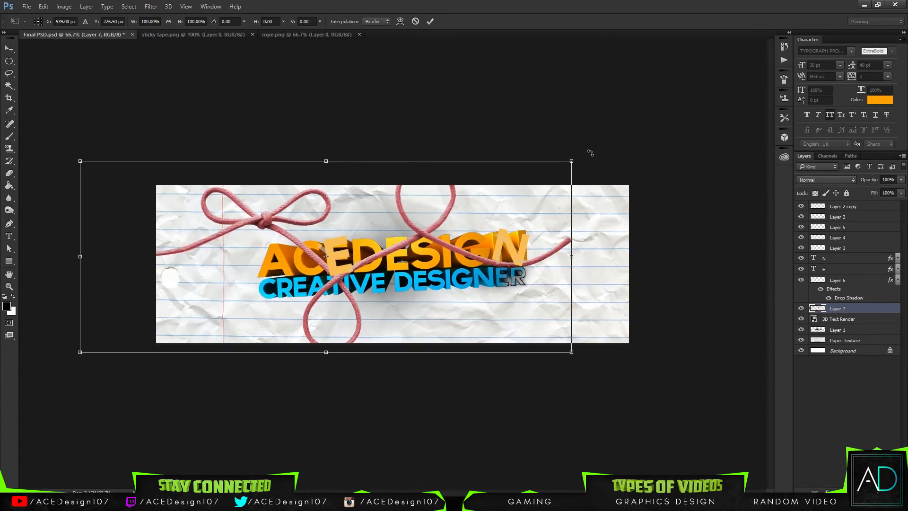
drag(591, 153, 392, 55)
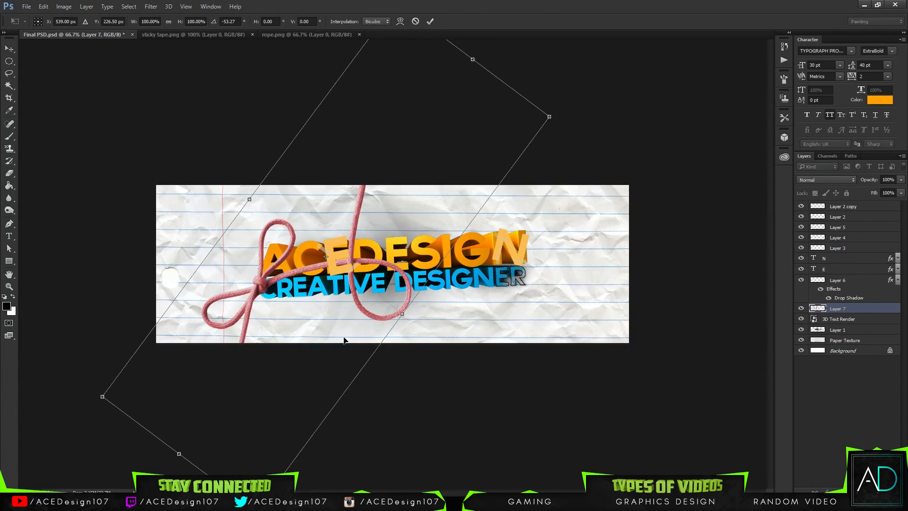
Step: Scale the rope to 115%, move it so its large loop hangs over the DES letters, and apply the transform
drag(99, 394, 257, 310)
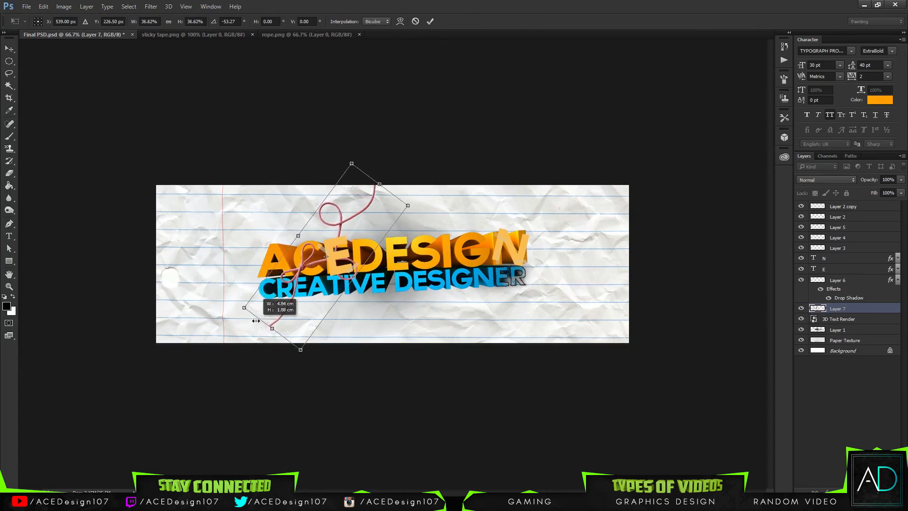
drag(337, 260, 386, 233)
drag(456, 183, 731, 13)
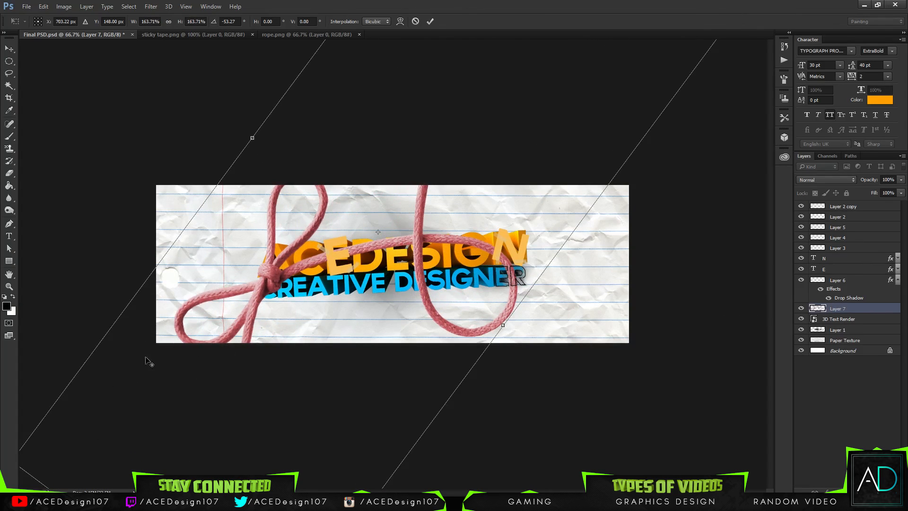
key(ctrl+minus)
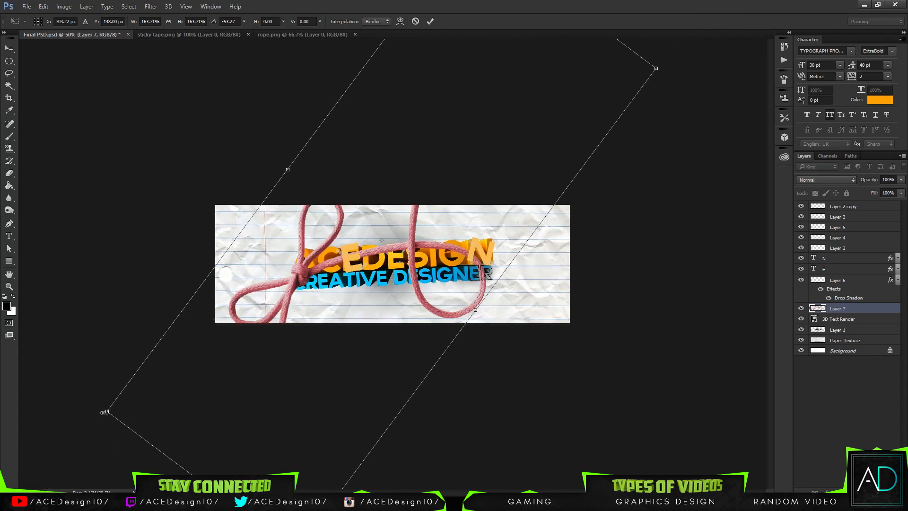
drag(108, 411, 161, 368)
drag(183, 349, 186, 354)
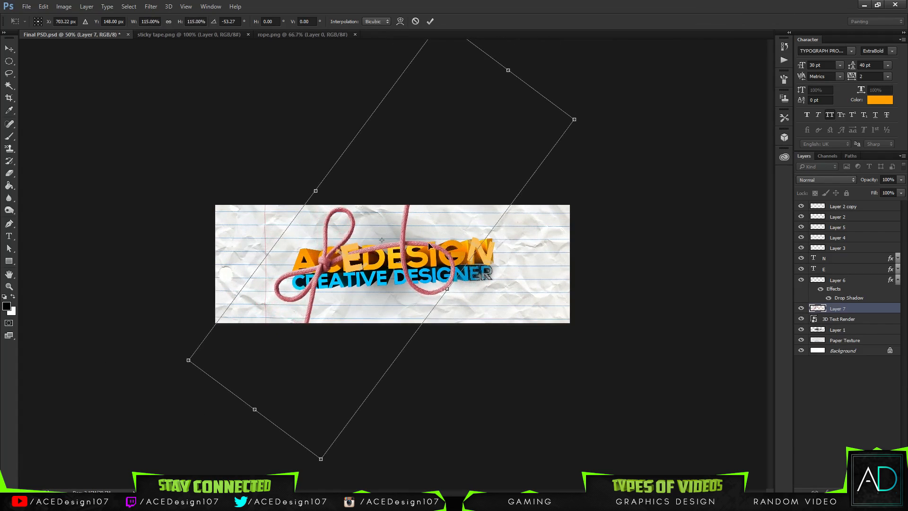
drag(432, 246, 401, 227)
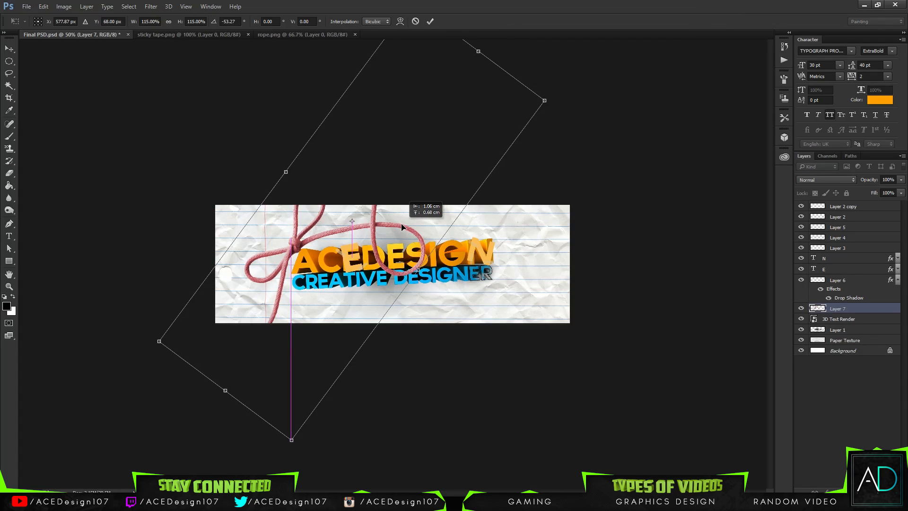
key(Return)
key(ctrl+minus)
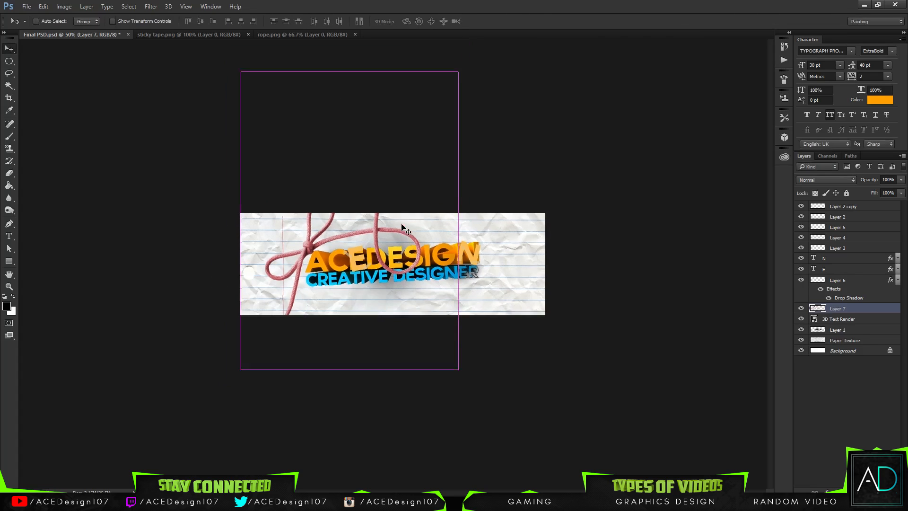
Step: Erase the bow and the adjoining lower strand from the rope with a soft round 179 px eraser
key(ctrl+plus)
key(e)
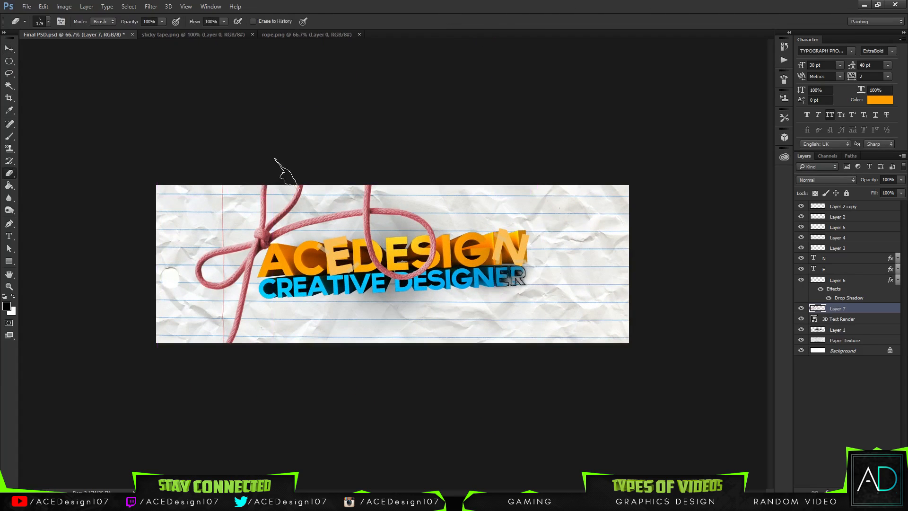
click(48, 22)
click(49, 96)
click(287, 4)
mouse_move(273, 204)
mouse_down()
mouse_move(253, 233)
mouse_move(301, 141)
mouse_move(291, 216)
mouse_move(232, 327)
mouse_move(236, 217)
mouse_move(181, 192)
mouse_move(195, 326)
mouse_up()
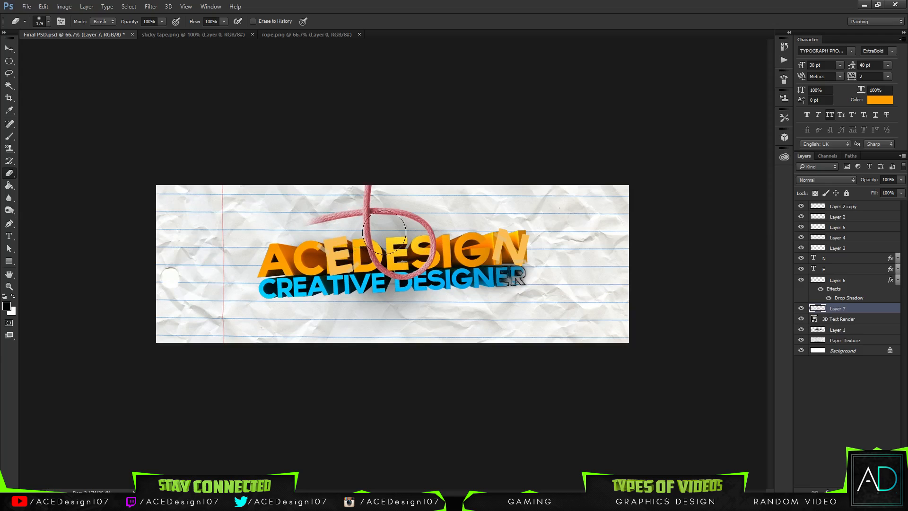
Step: Shrink the remaining rope to about 41% and position its loop around the D of ACEDESIGN
key(ctrl+t)
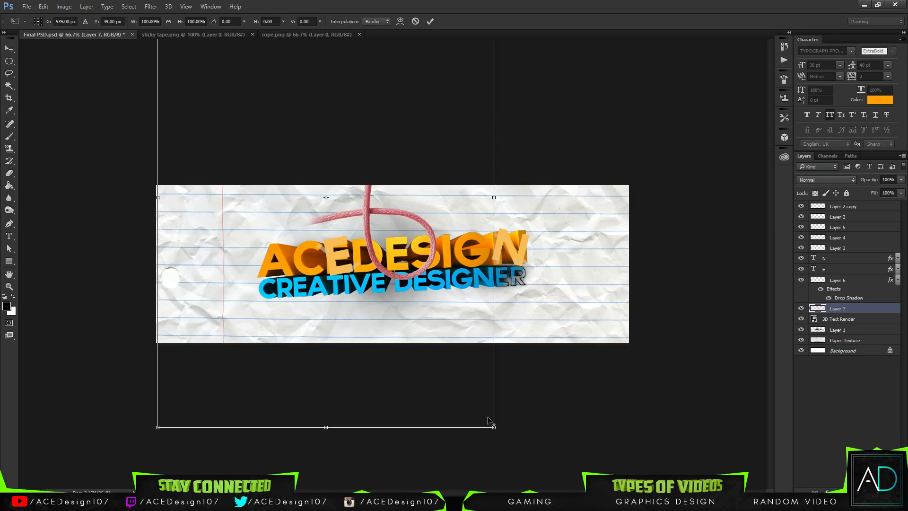
drag(493, 427, 391, 304)
drag(364, 209, 387, 235)
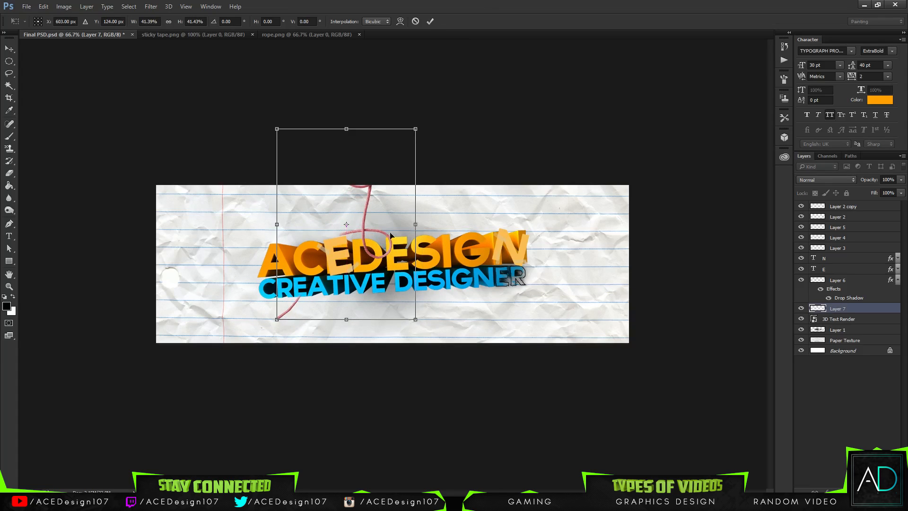
key(Return)
Step: Erase the leftover piece of rope below CREATIVE on Layer 7
key(e)
scroll(405, 240, up, 3)
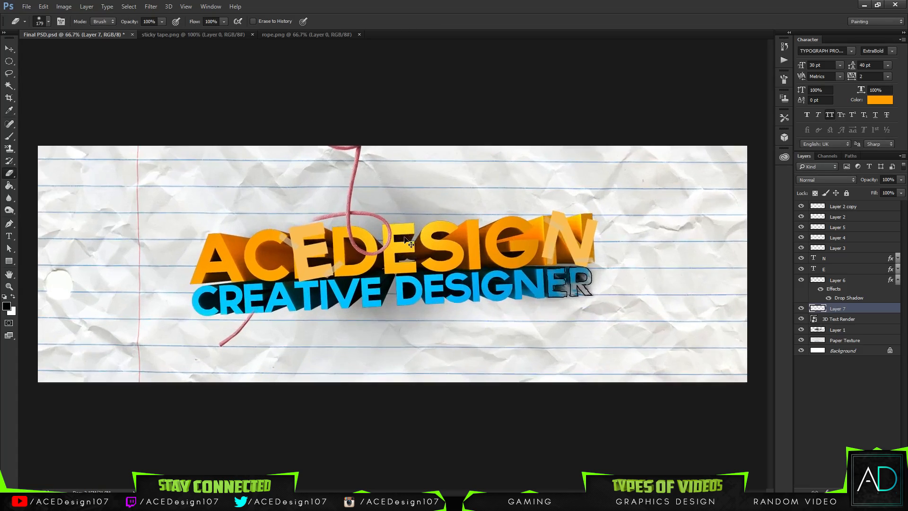
scroll(375, 229, down, 1)
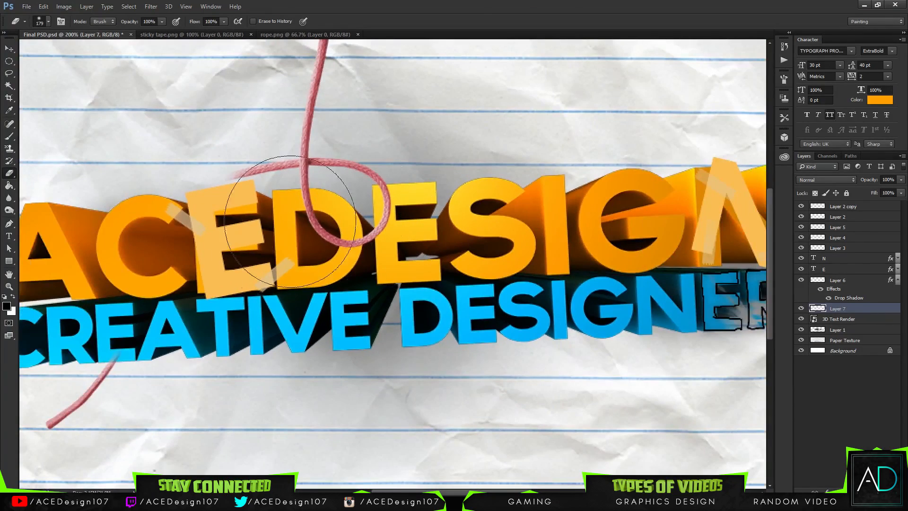
drag(94, 364, 78, 381)
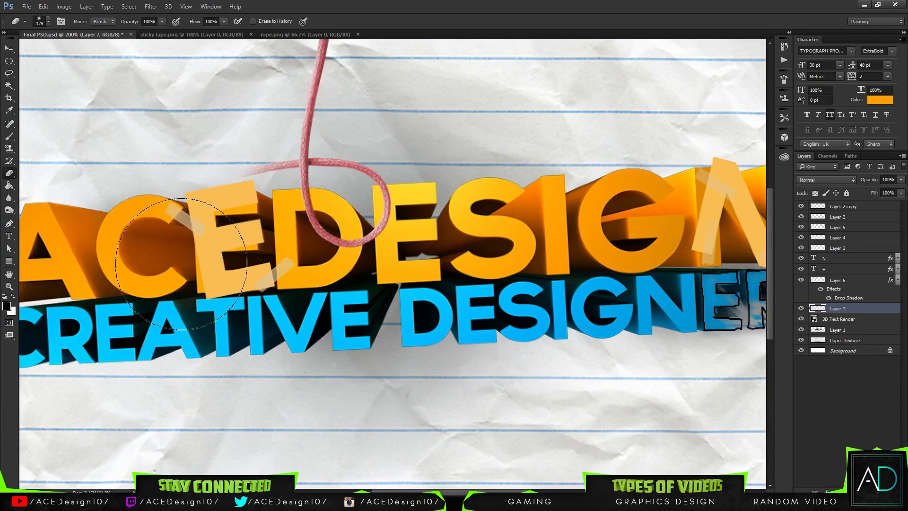
Step: Set the eraser hardness to 100% and trim the faded loose end of the rope to a clean cut above the letters
click(48, 22)
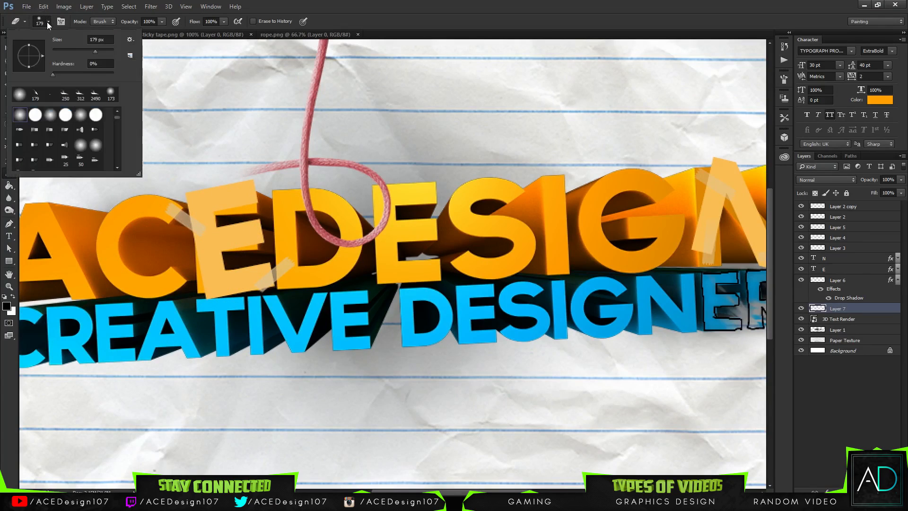
click(99, 63)
key(Return)
click(184, 193)
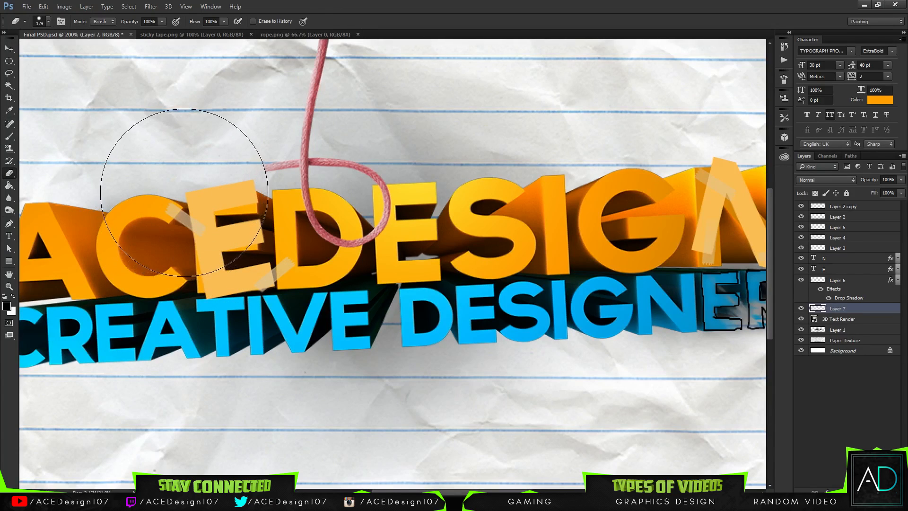
key(b)
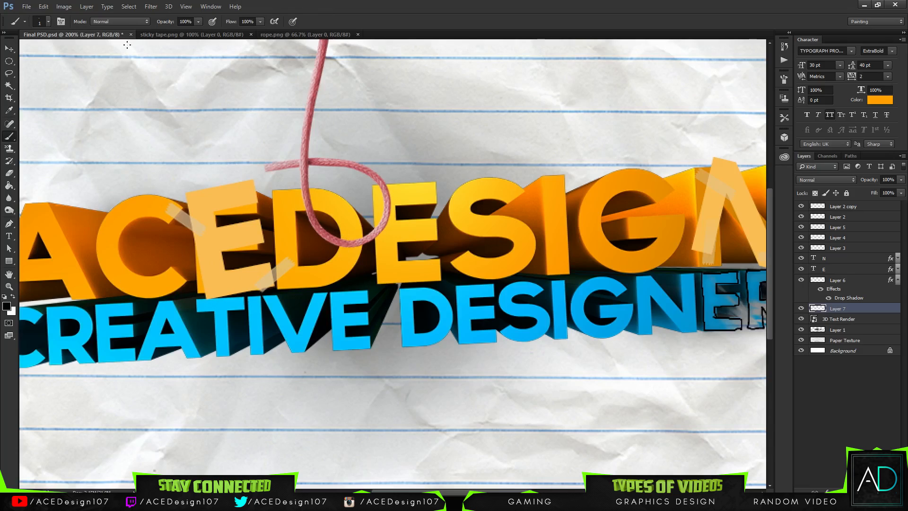
click(50, 23)
click(65, 49)
text(eee)
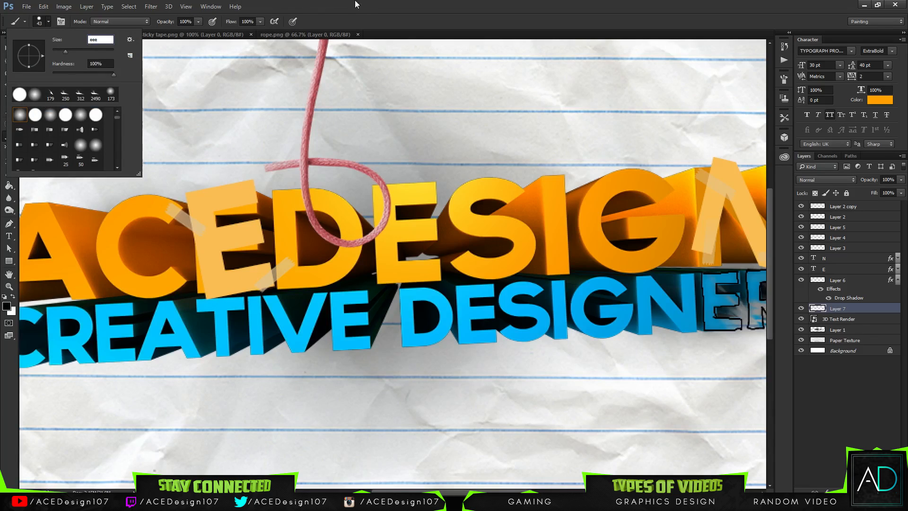
key(Return)
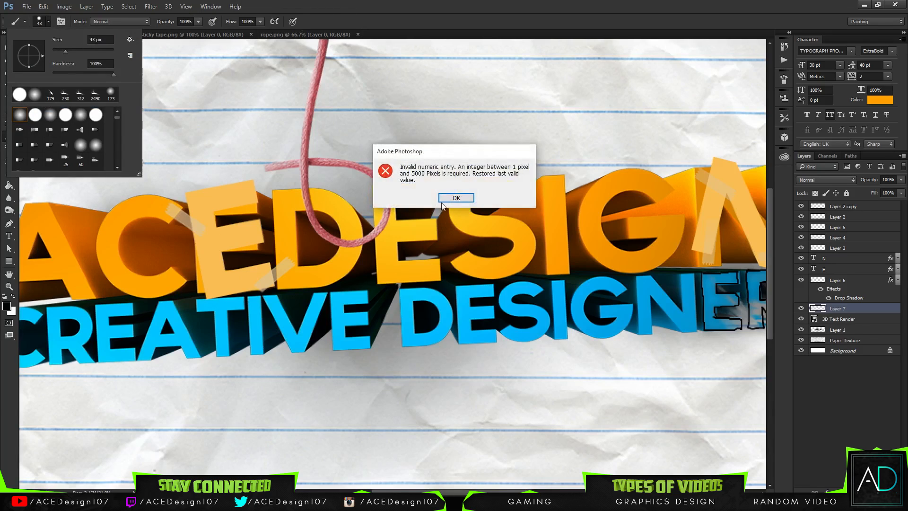
click(456, 198)
Step: Set the eraser size to 13 px and erase the bottom of the loop where it should pass behind the D
key(e)
click(50, 22)
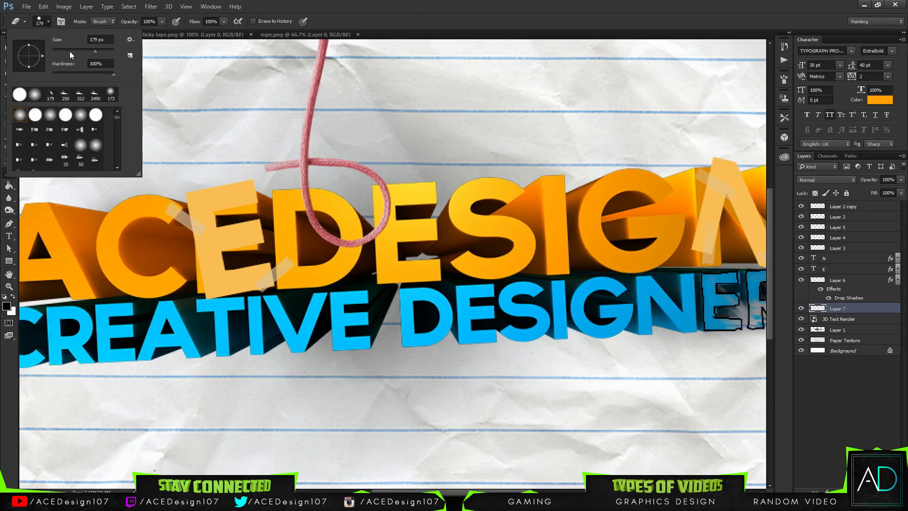
click(70, 51)
drag(58, 51, 56, 52)
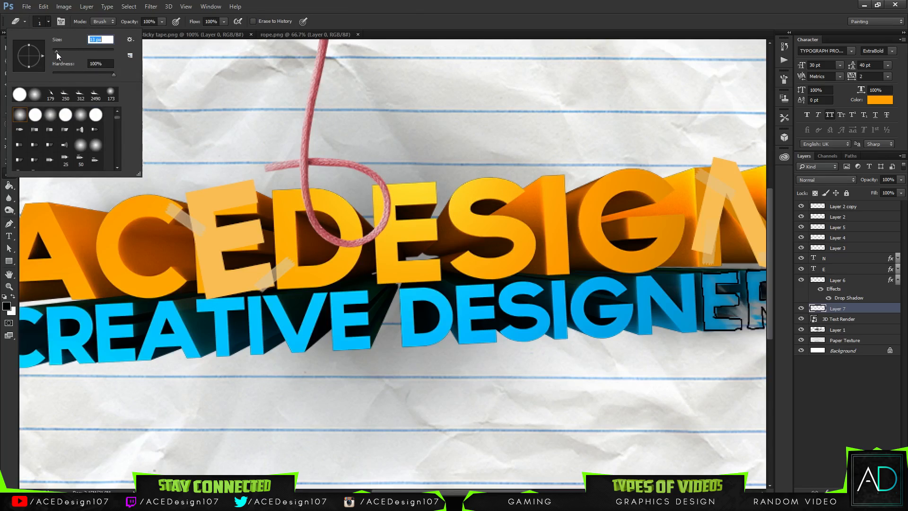
click(347, 235)
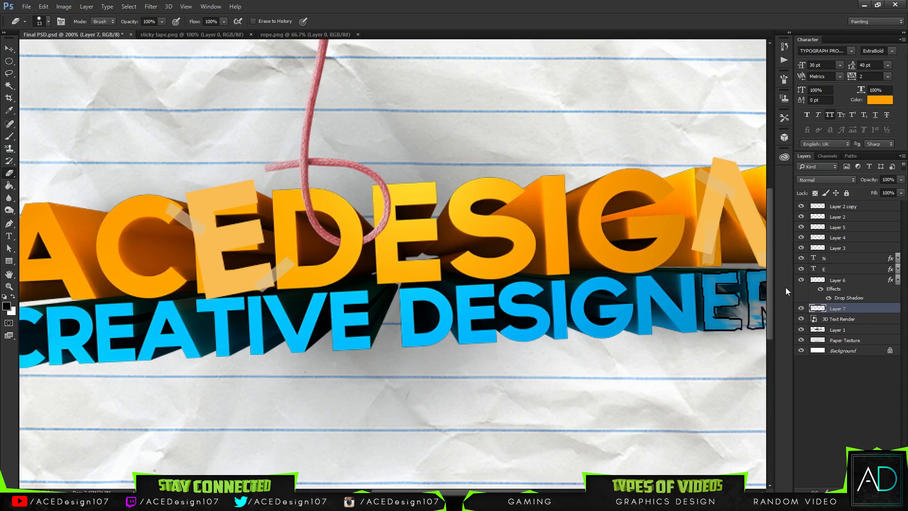
Step: Load the rope on Layer 7 as a selection and add a new empty layer at the top of the stack
ctrl+click(818, 308)
key(b)
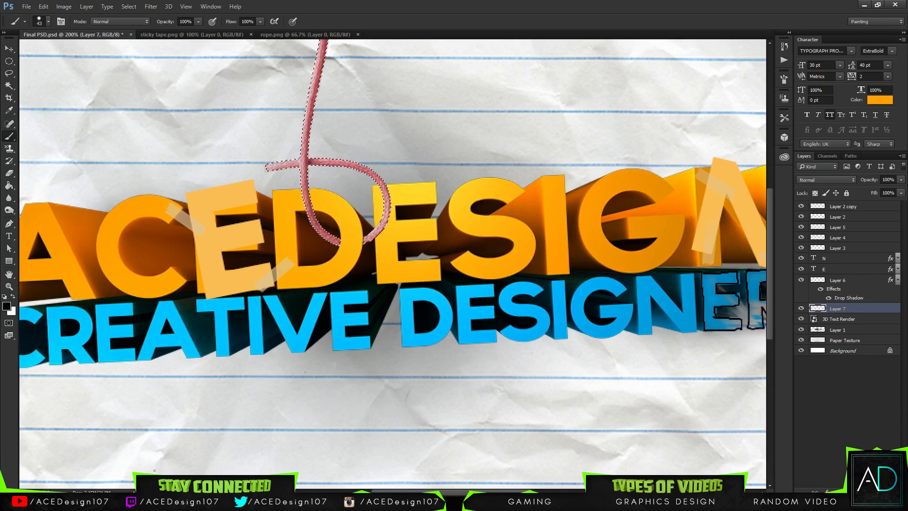
click(875, 473)
click(877, 491)
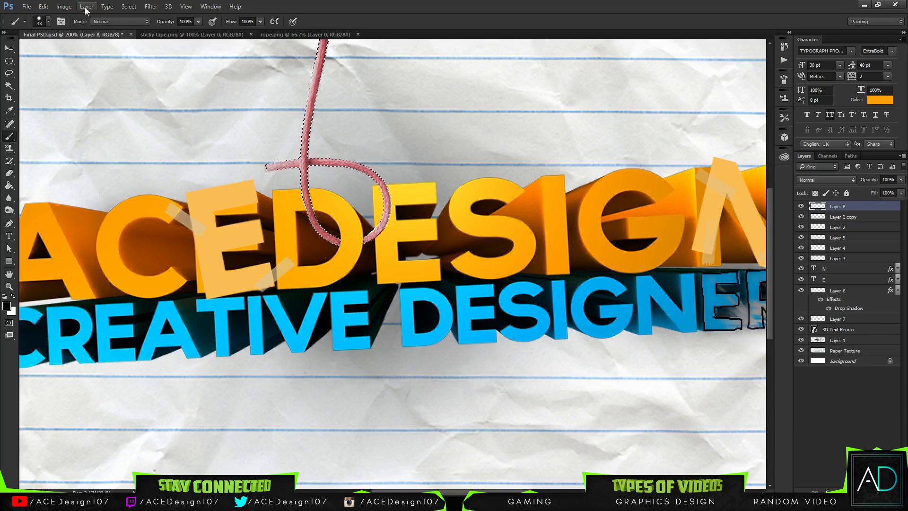
Step: Paint black shading on the rope around the D with a soft 20 px brush, deselect, and set the layer opacity to 76%
click(48, 21)
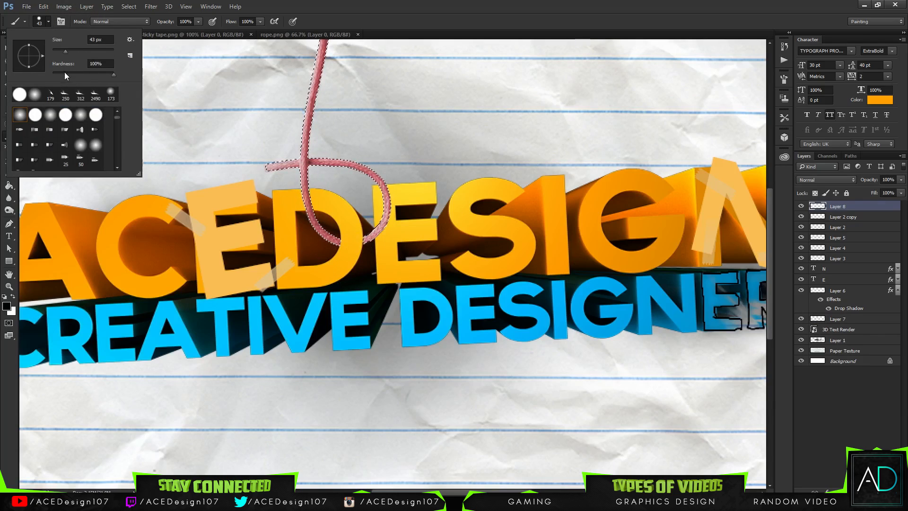
drag(65, 75, 53, 74)
drag(105, 40, 60, 39)
text(20)
key(Return)
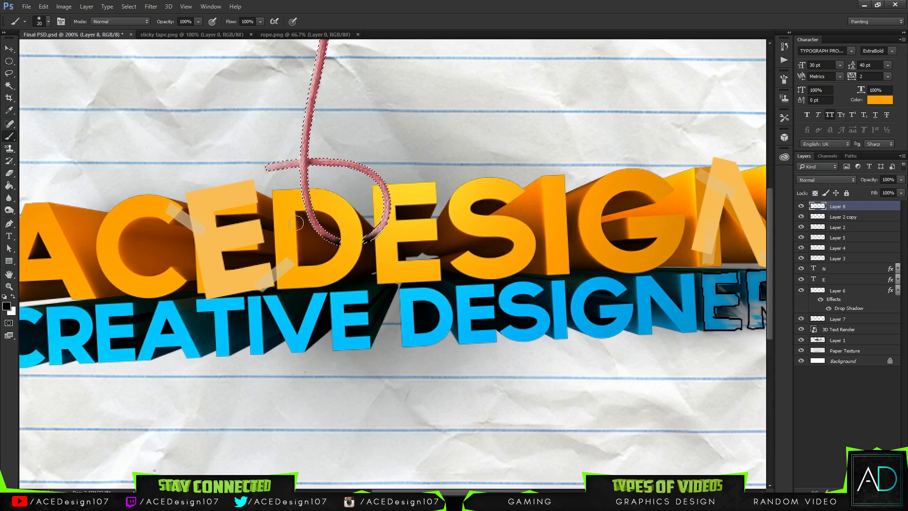
key(ctrl+d)
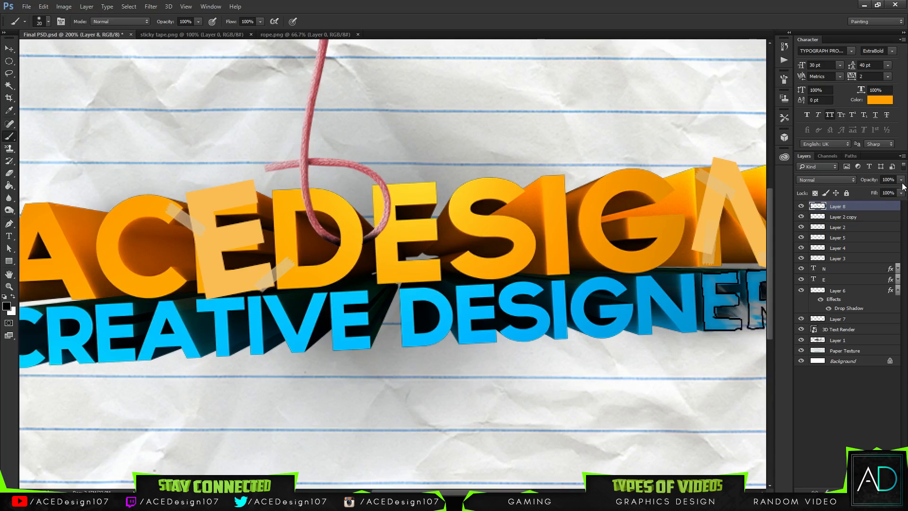
click(901, 180)
drag(899, 191, 859, 204)
Step: Identify the tape layers and group Layer 2 copy through Layer 3 together with the N and E text layers
click(801, 216)
click(801, 217)
click(801, 227)
click(801, 227)
click(802, 237)
click(801, 237)
click(846, 247)
shift+click(844, 217)
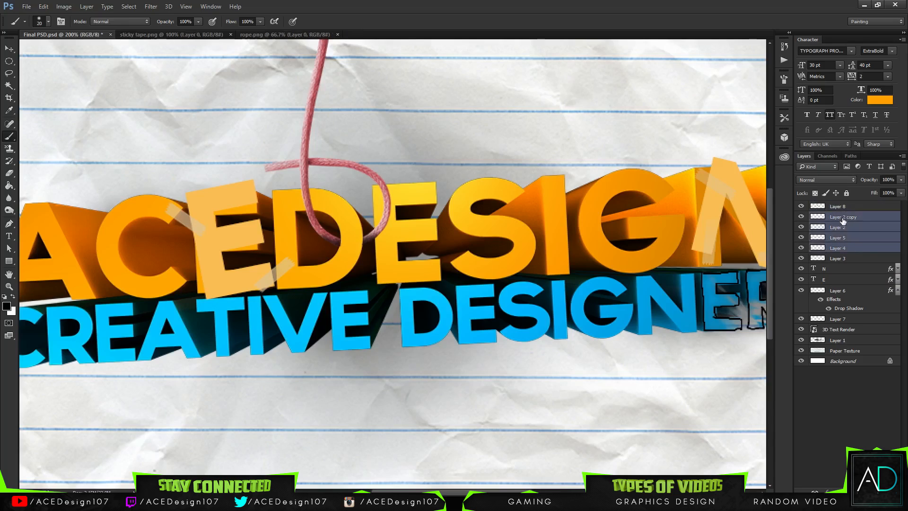
click(800, 258)
shift+click(833, 259)
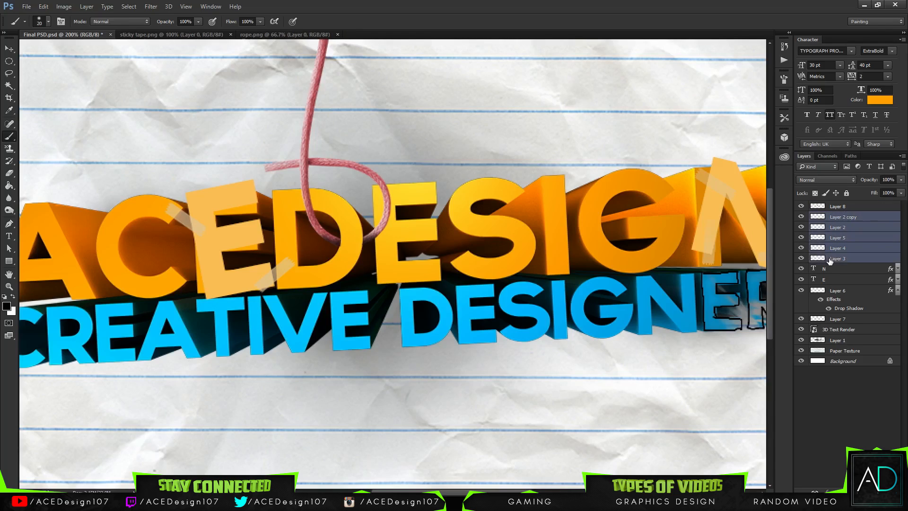
shift+click(826, 280)
key(ctrl+g)
Step: Rename the new layer group as Tapped Letters
double_click(837, 217)
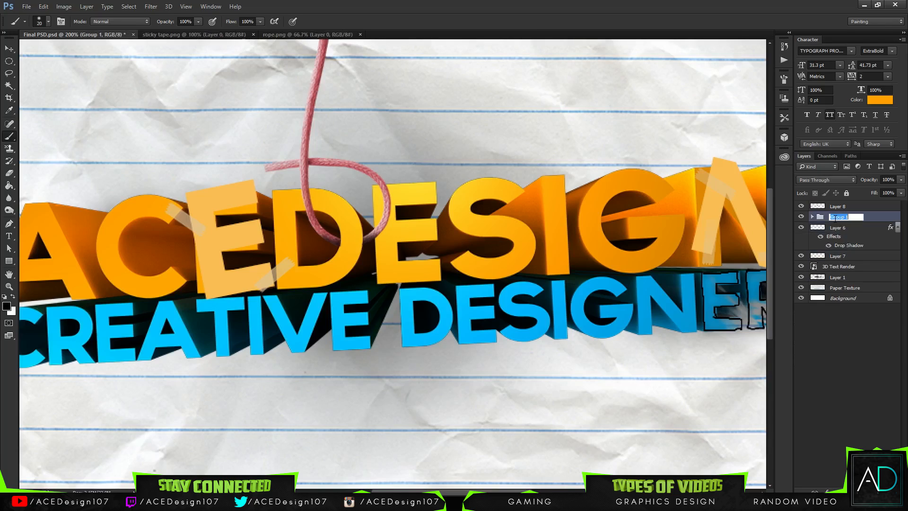
text(Tapped Letters)
key(Return)
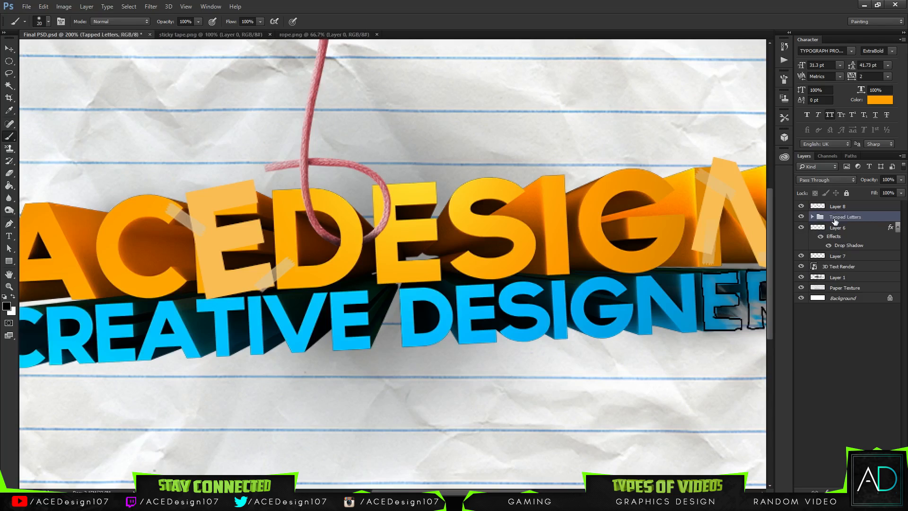
Step: Rename Layer 8 as ROPE
click(844, 207)
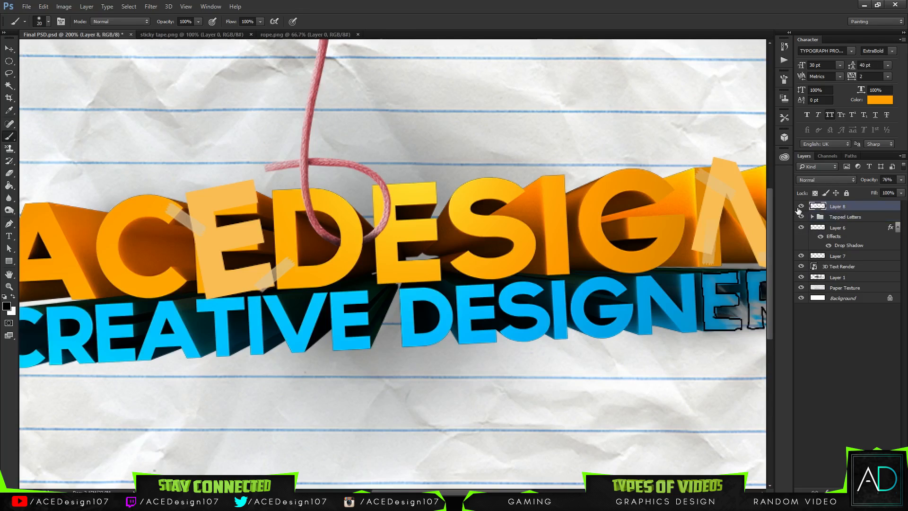
double_click(845, 206)
text(ROPE)
key(Return)
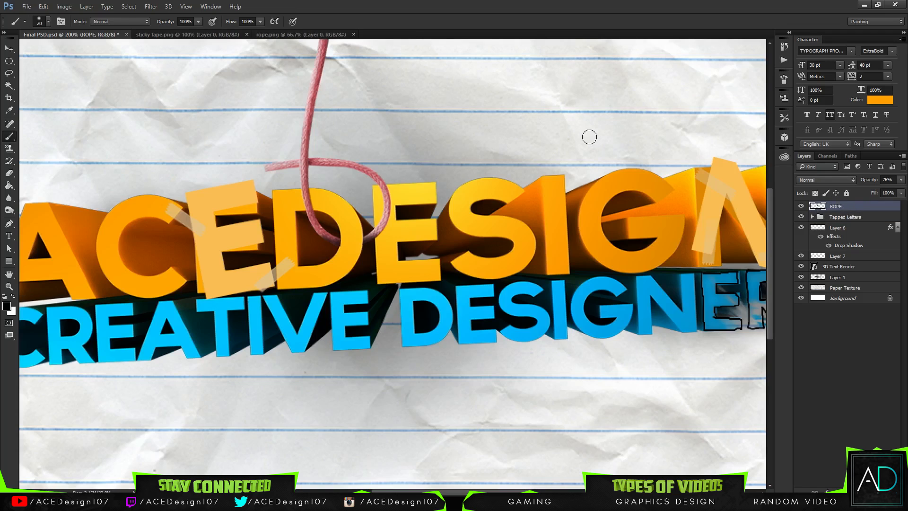
Step: Undo the layer and group renames and the grouping of the tape and letter layers
key(ctrl+minus)
key(ctrl+z)
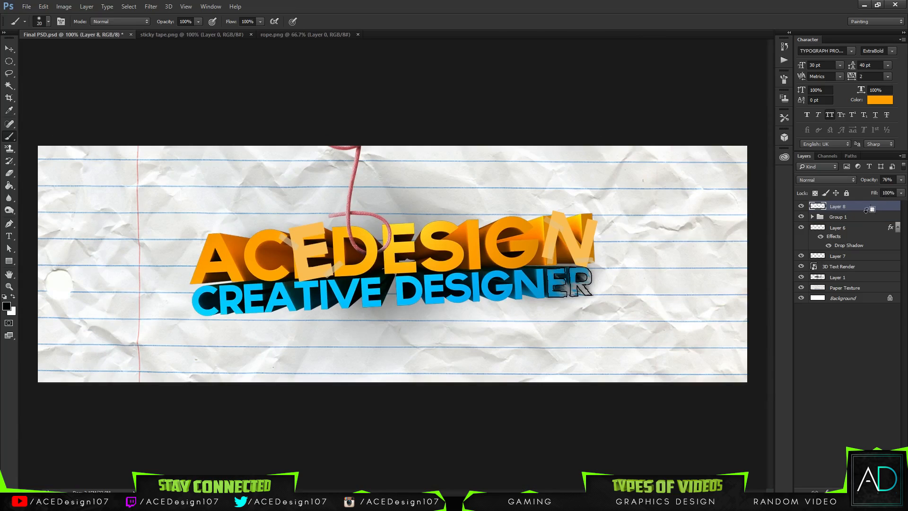
key(ctrl+alt+z)
Step: Group the layers from Layer 2 copy down to the E text layer
click(829, 217)
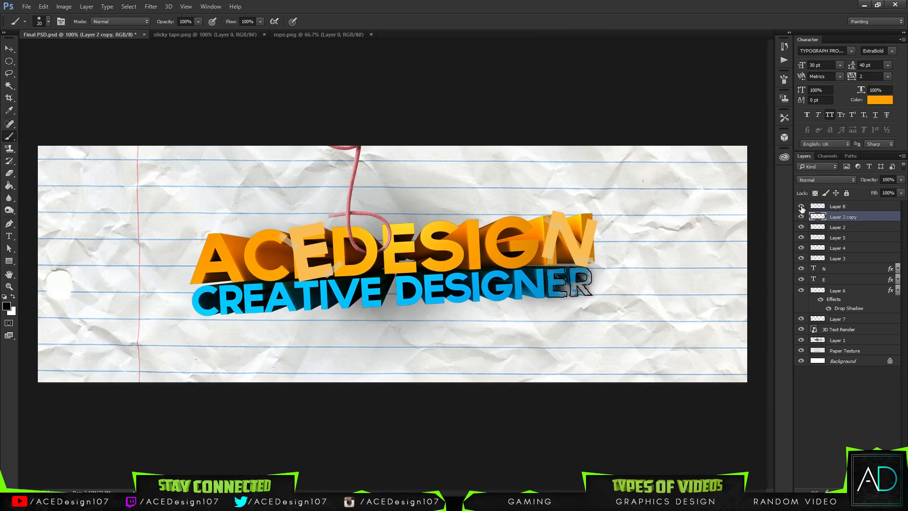
shift+click(842, 279)
key(ctrl+g)
Step: Identify the rope on Layer 7 and move it above Group 1, directly beneath Layer 8
click(802, 255)
click(801, 256)
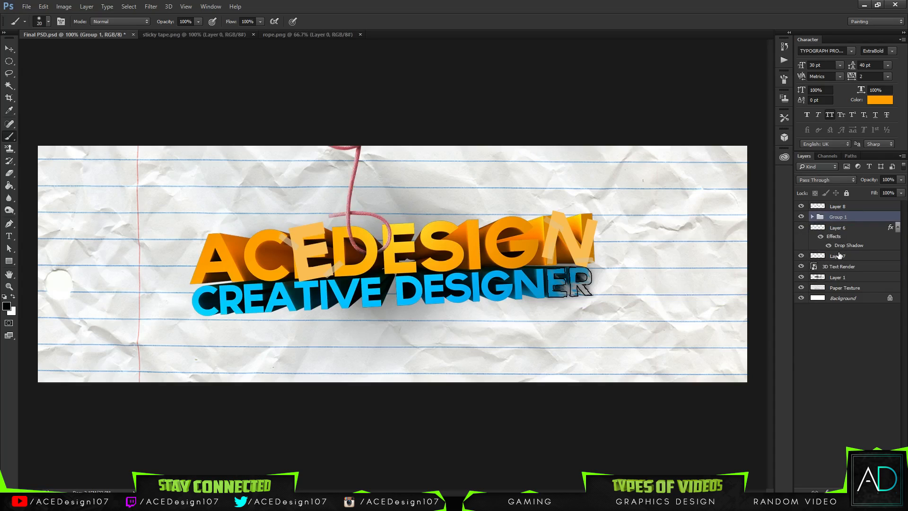
drag(840, 256, 862, 212)
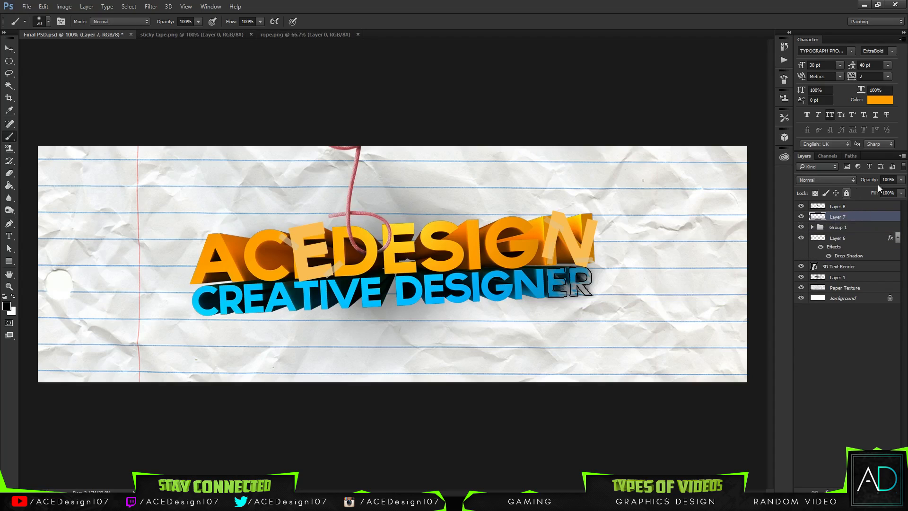
Step: Lower Layer 8's opacity to about 48% and merge it with Layer 7
click(844, 206)
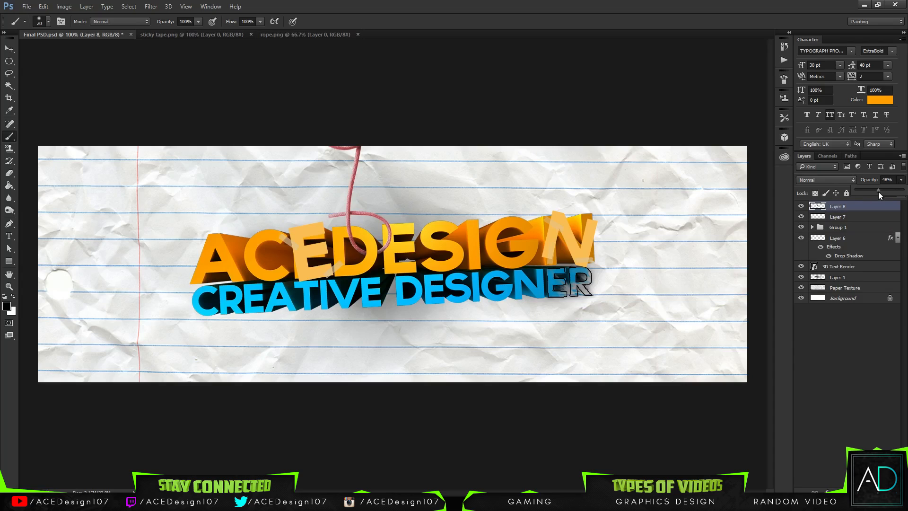
shift+click(850, 218)
key(ctrl+e)
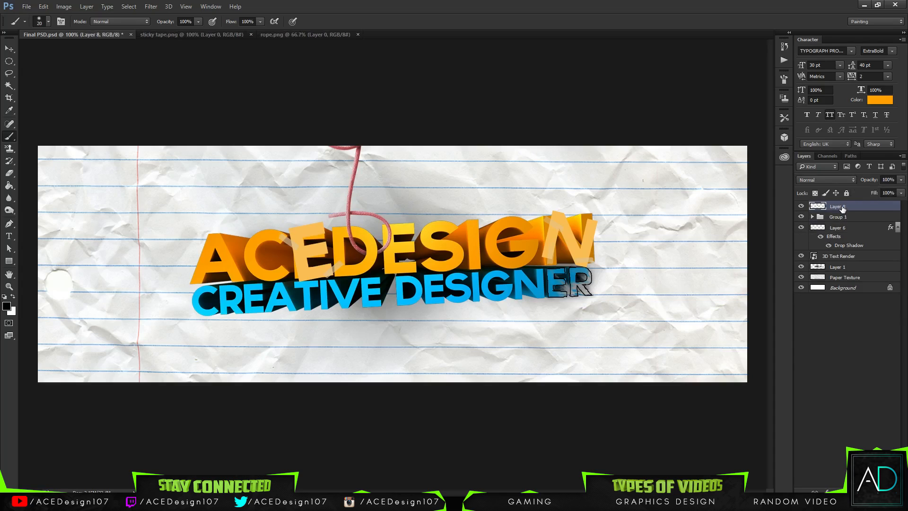
Step: Rename the merged Layer 8 as Rope and Group 1 as Tapped Letters
double_click(843, 207)
text(Rope)
key(Return)
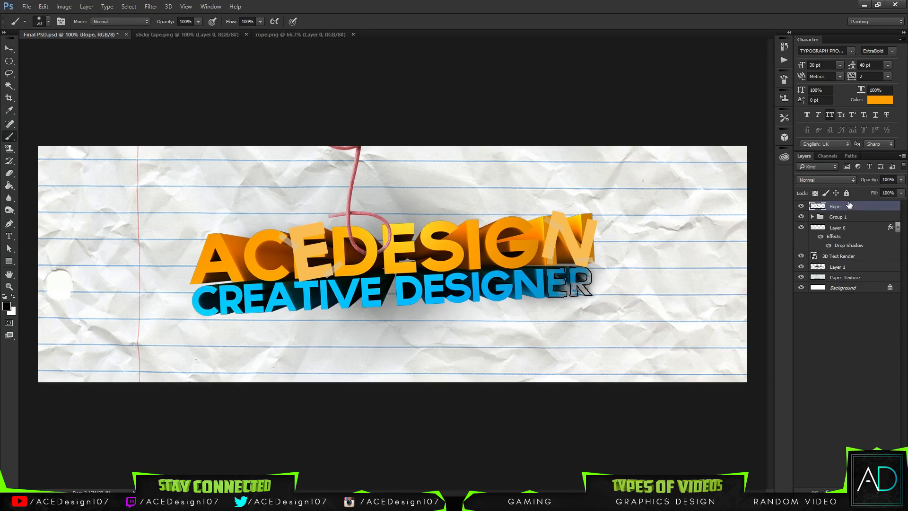
double_click(838, 217)
text(Tapp)
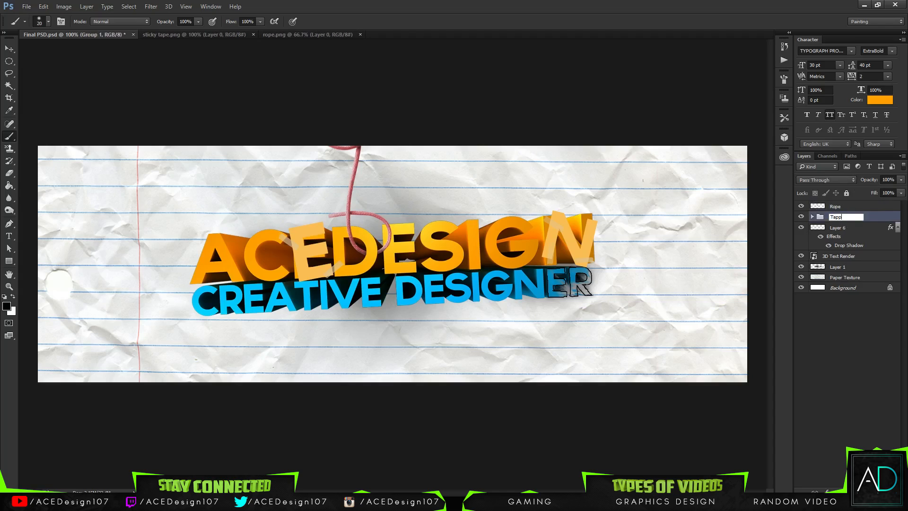
text(ed Letters)
key(Return)
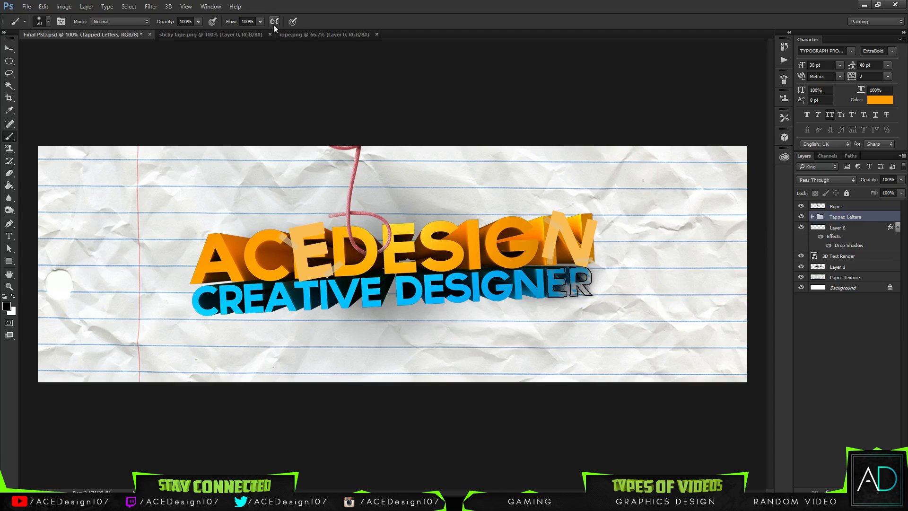
Step: Copy the rope picture from rope.png into the header in Final PSD.psd as a new layer
click(306, 34)
key(v)
drag(325, 233, 250, 210)
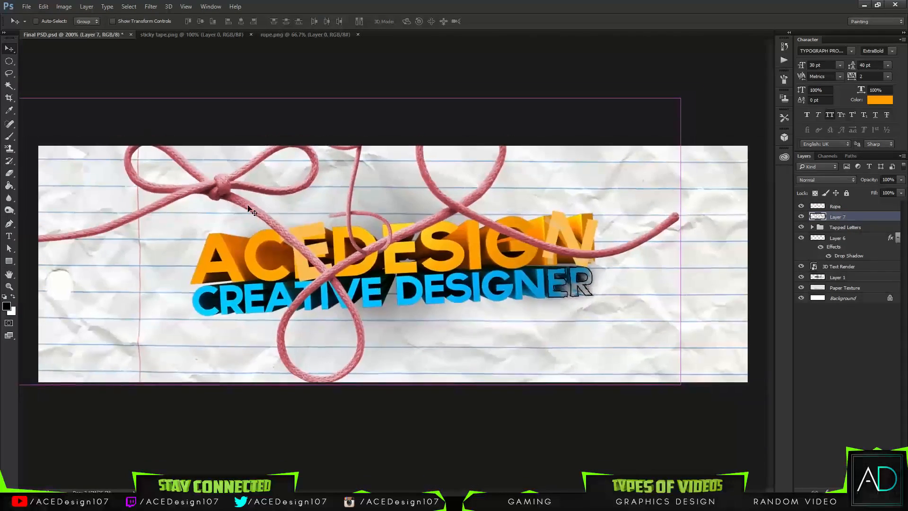
Step: Scale the new rope to about 27%, flip it vertically, and place it above the letters ACE
key(ctrl+minus)
key(ctrl+t)
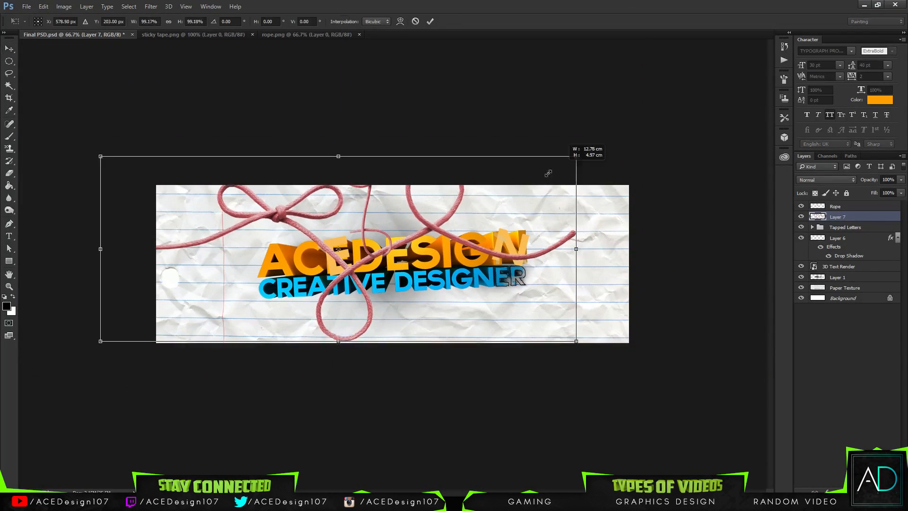
drag(584, 161, 404, 223)
right_click(396, 256)
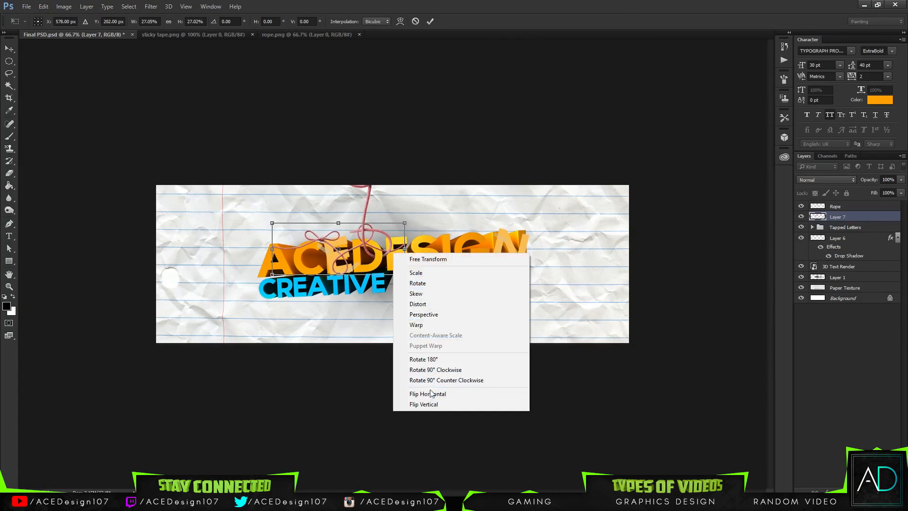
click(416, 404)
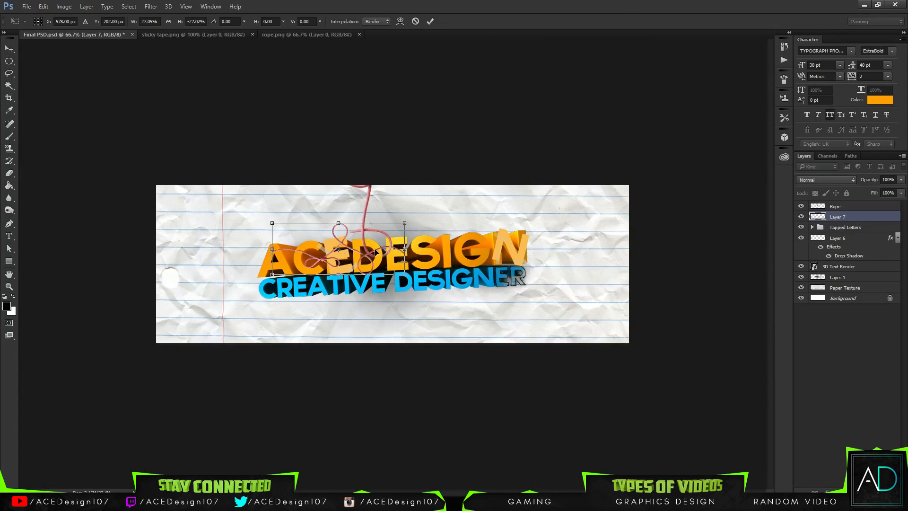
drag(376, 251, 325, 231)
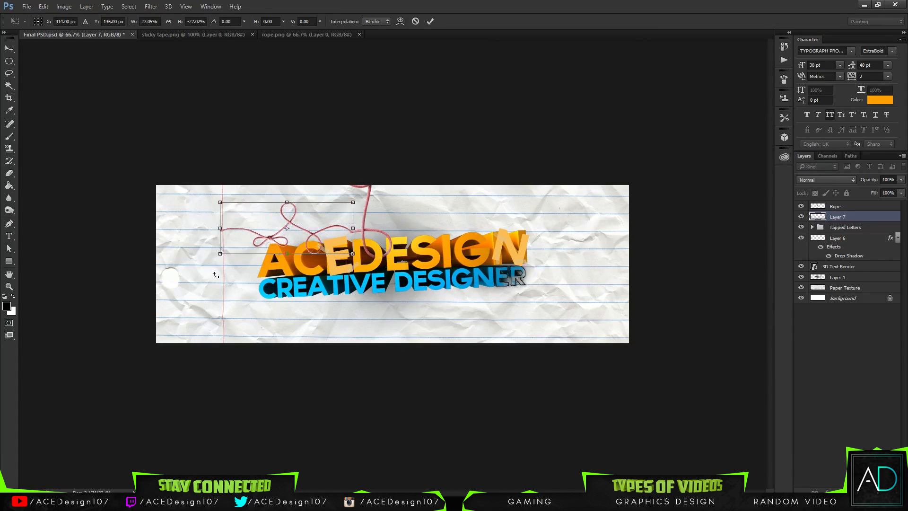
Step: Rotate the flipped rope to about 114.7° and enlarge it to about 79% across the text
drag(216, 274, 281, 329)
drag(304, 209, 338, 271)
drag(372, 240, 471, 147)
drag(358, 242, 357, 238)
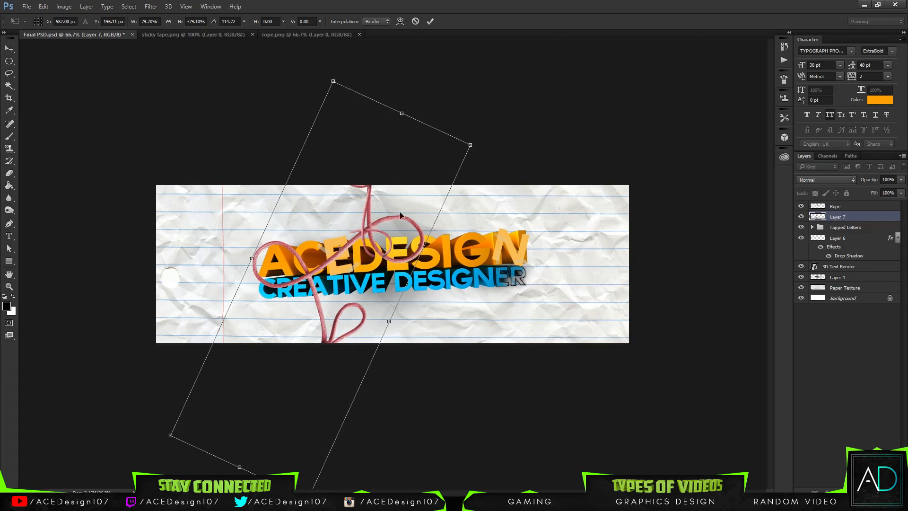
Step: Scale the rope to about 45.8%, place its upper curve at the first rope's crossing above the D, and apply the transform
key(ctrl+minus)
key(ctrl+minus)
key(ctrl+plus)
key(ctrl+plus)
key(ctrl+plus)
key(ctrl+plus)
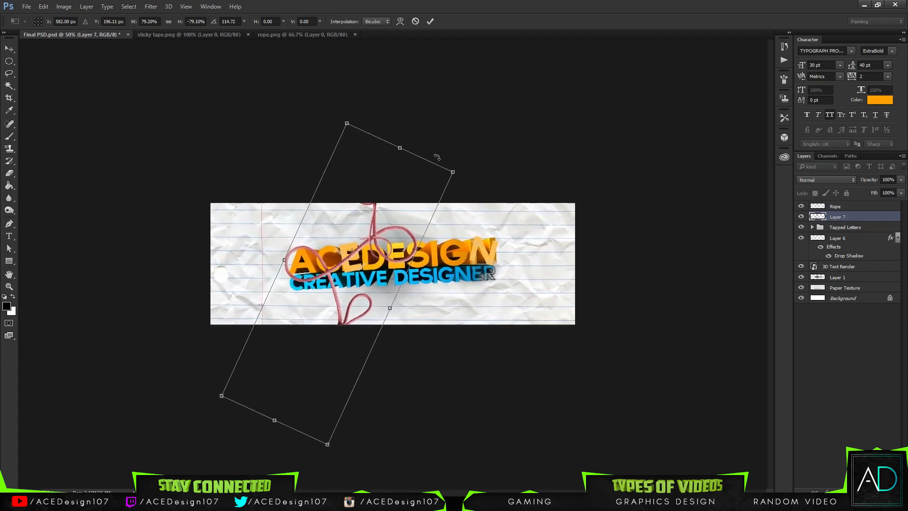
key(ctrl+minus)
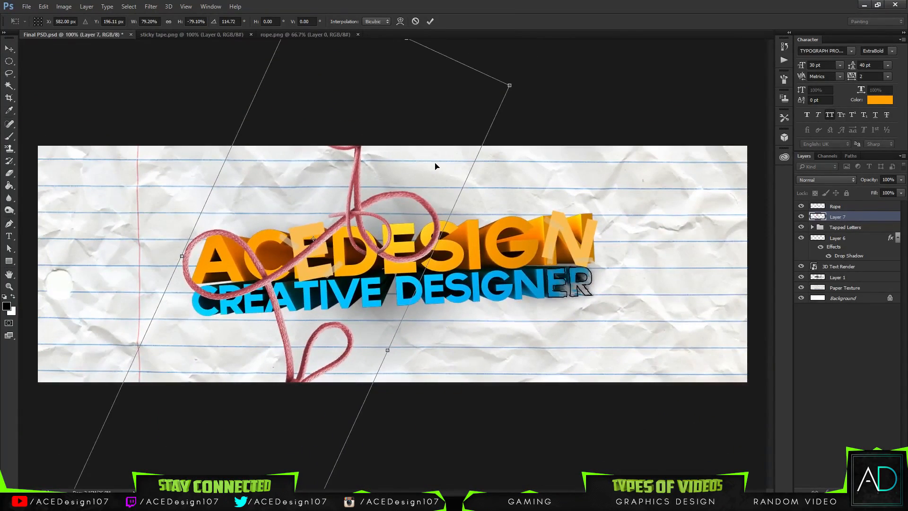
drag(509, 85, 409, 125)
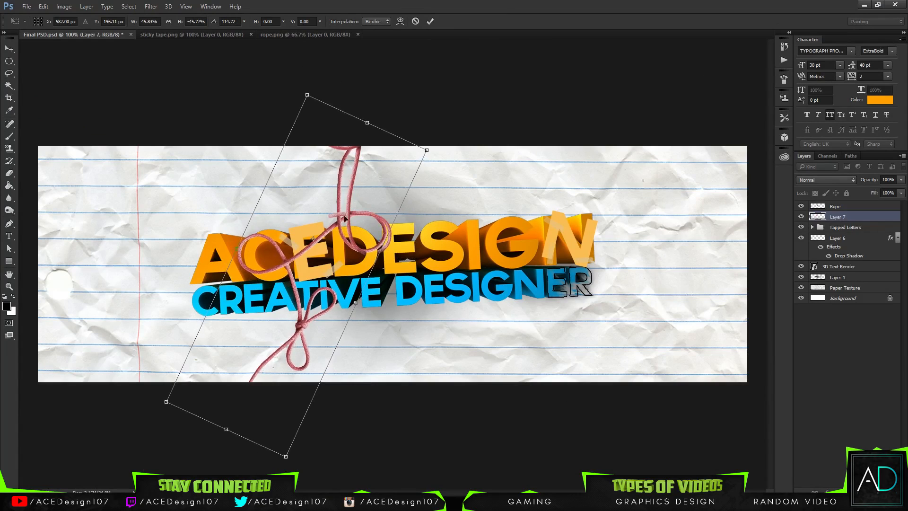
drag(329, 233, 287, 317)
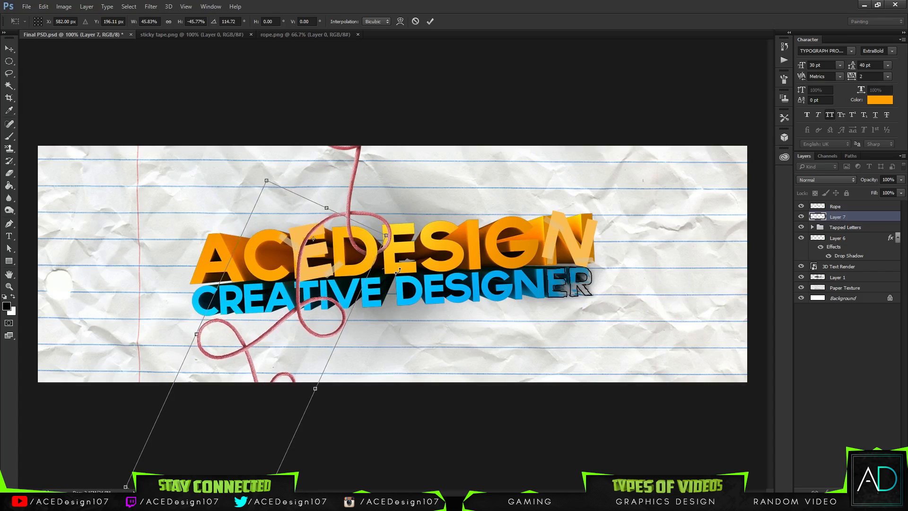
key(Return)
Step: Lighten the second rope on Layer 7 with a Hue/Saturation lightness of +23
key(e)
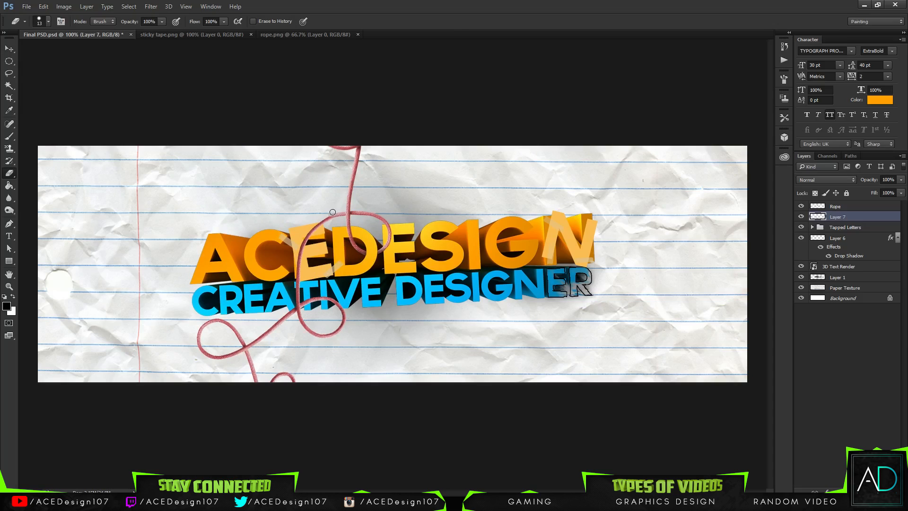
key(v)
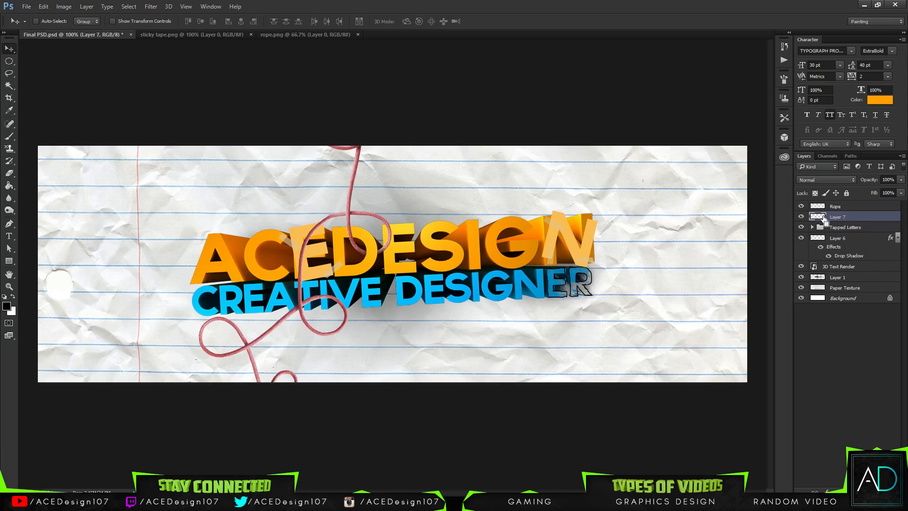
key(ctrl+u)
drag(696, 190, 707, 192)
click(799, 99)
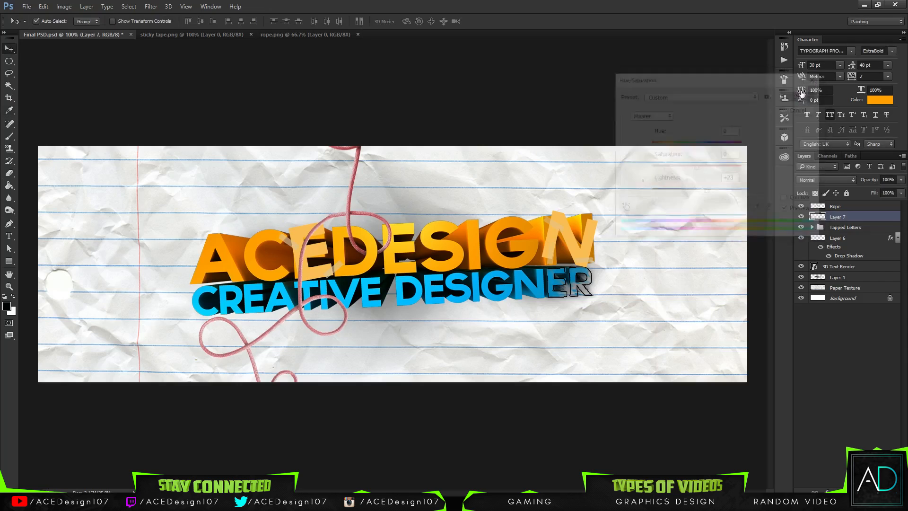
Step: Try to erase the second rope's loops below the blue text on Layer 7 with a 359 px eraser
key(v)
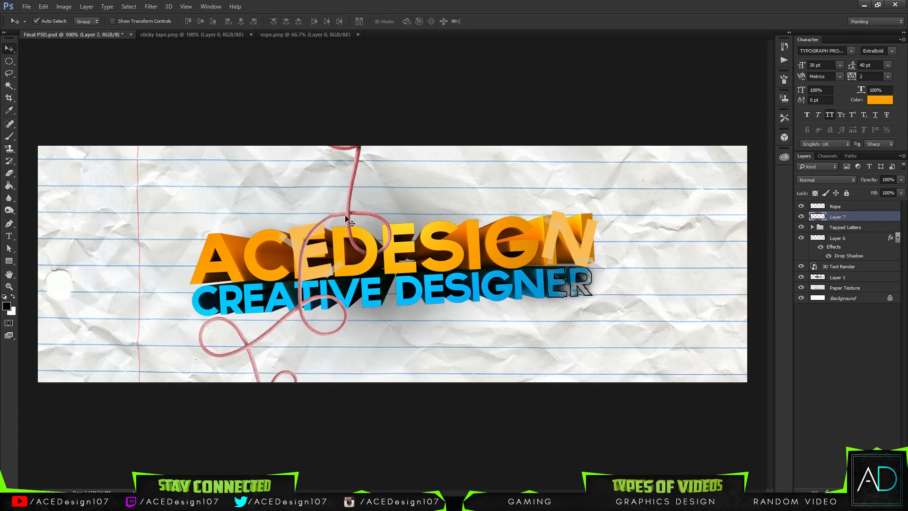
key(e)
click(848, 206)
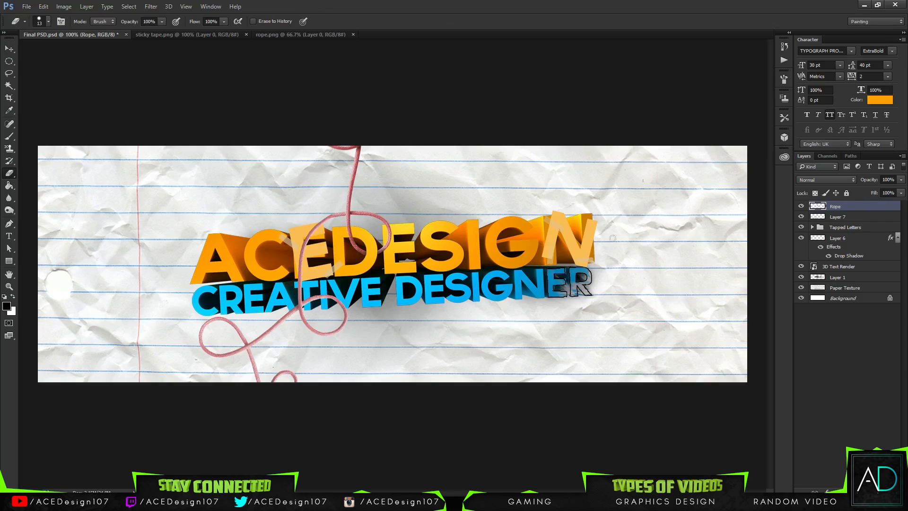
click(839, 217)
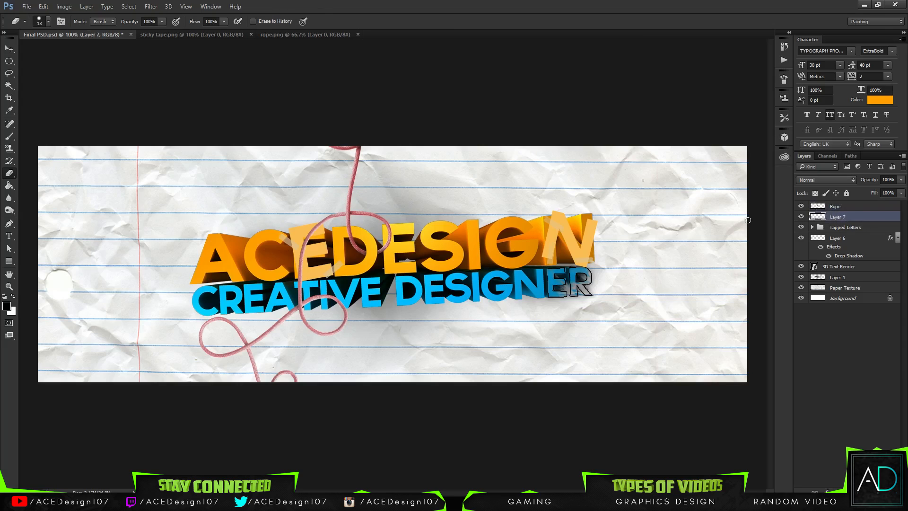
click(42, 20)
click(88, 51)
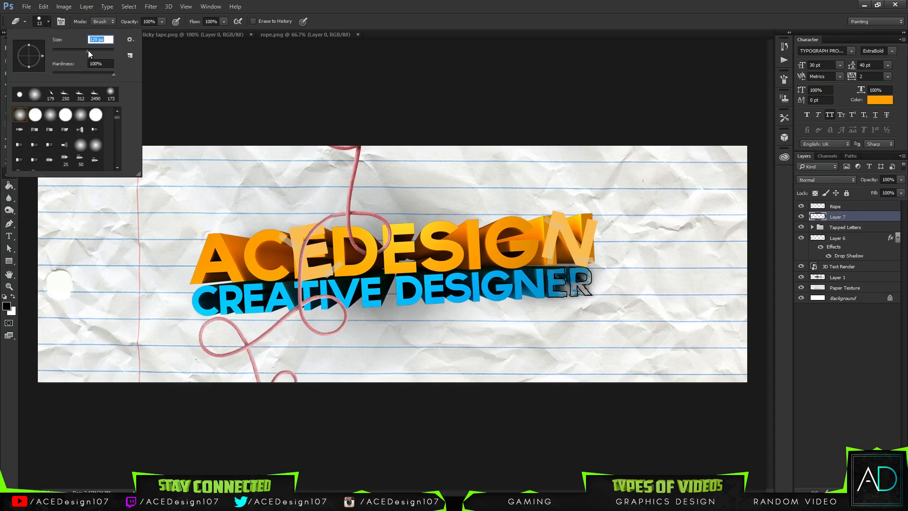
click(197, 23)
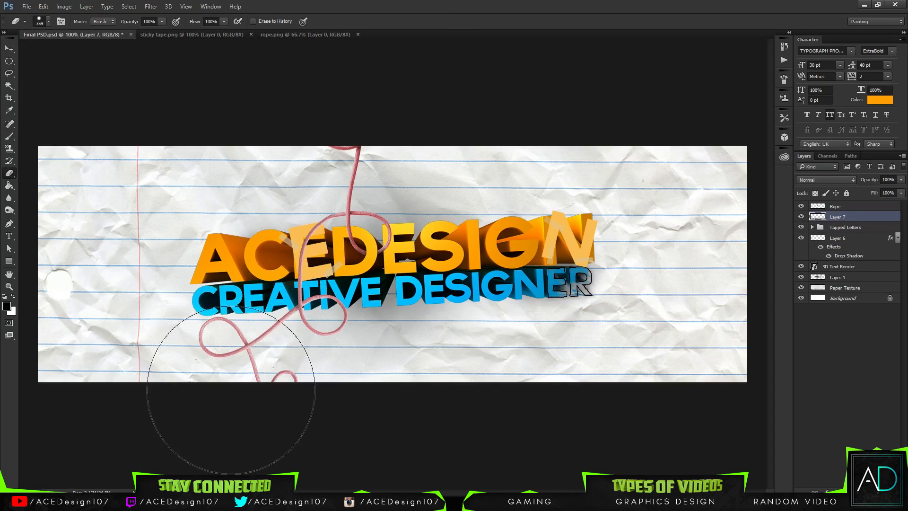
drag(213, 385, 233, 401)
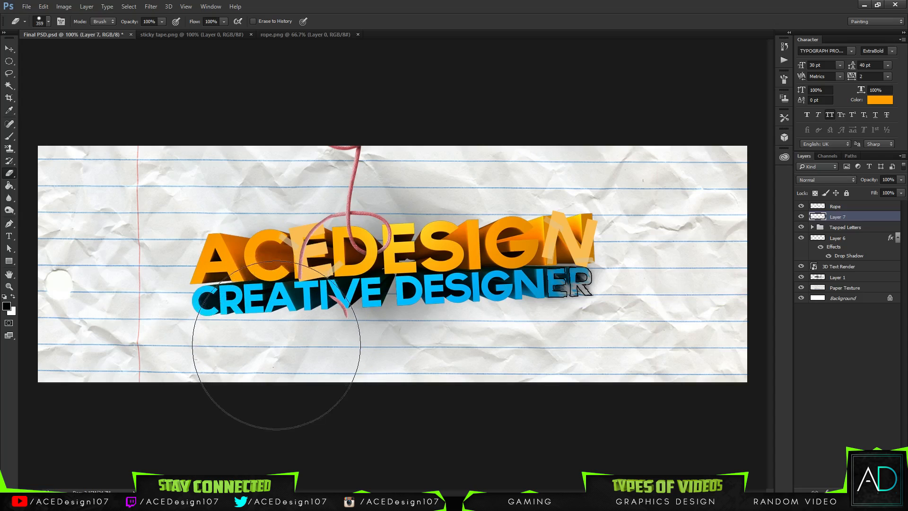
key(ctrl+z)
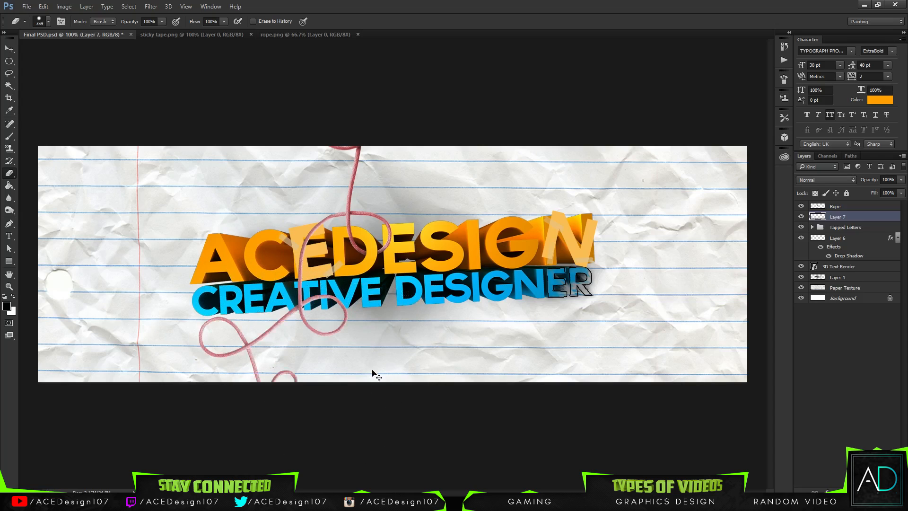
Step: Merge Layer 7 with the Rope layer and warp the merged rope over the text
ctrl+click(844, 209)
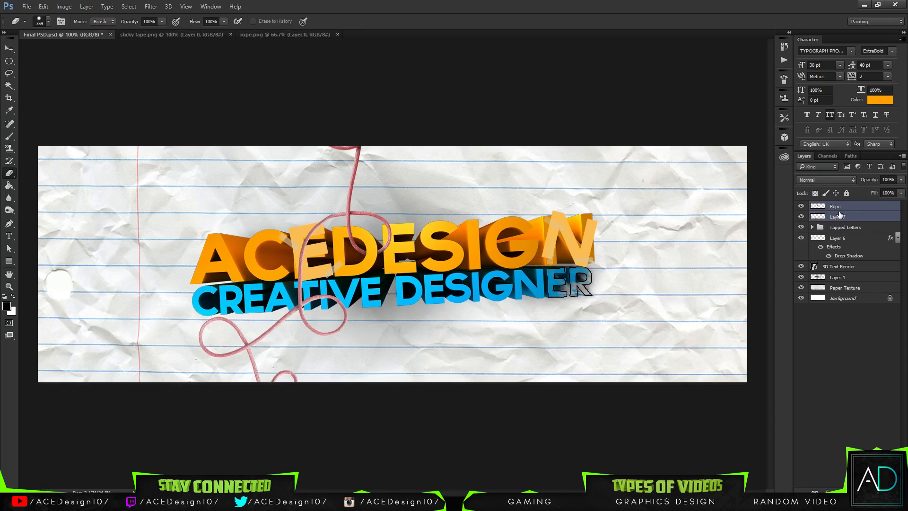
key(ctrl+e)
key(ctrl+t)
right_click(299, 313)
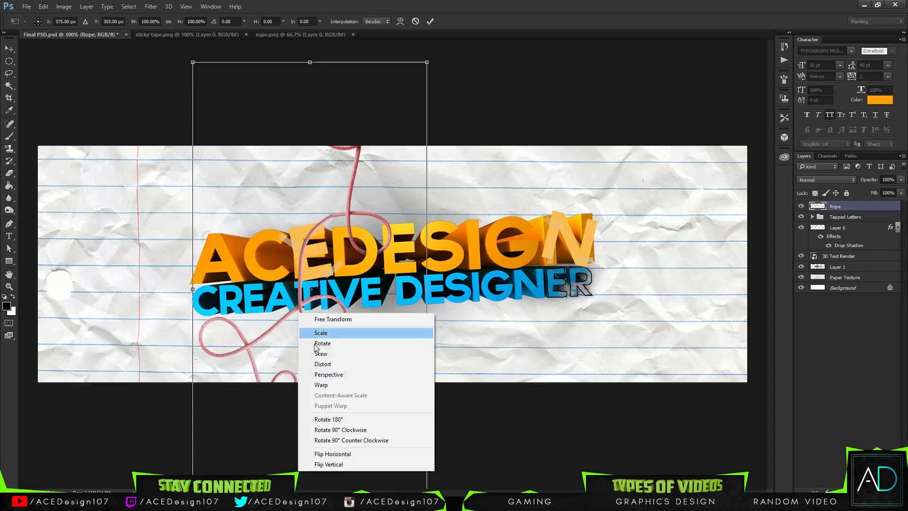
click(319, 385)
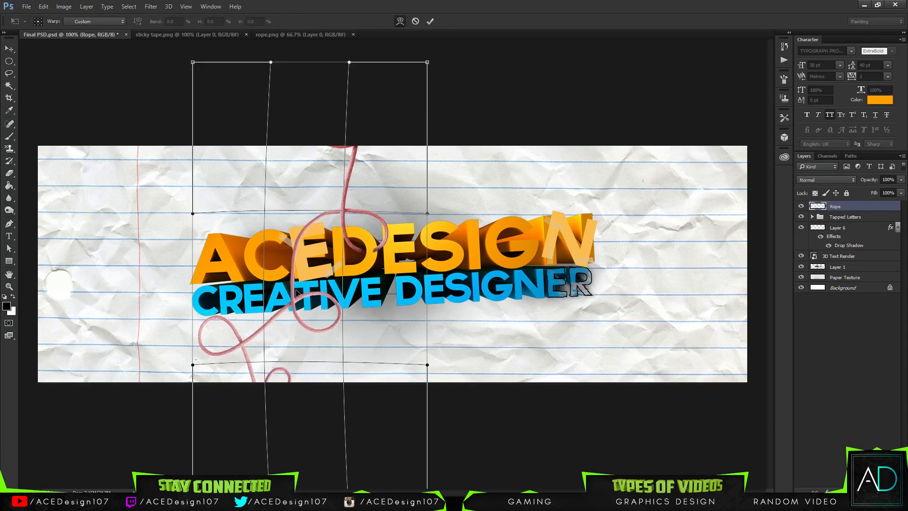
Step: Apply the rope's warp and erase the rope's loops below the taped letter E with the large soft Eraser
click(430, 21)
key(e)
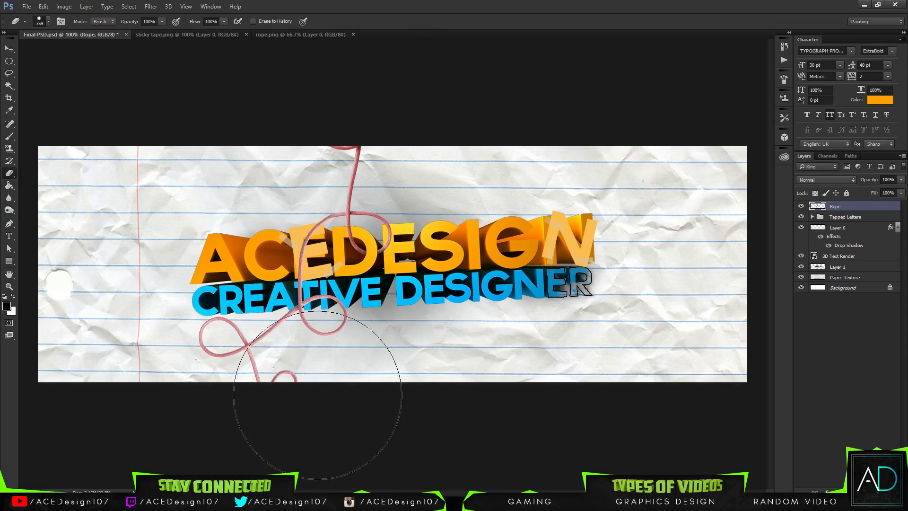
mouse_move(300, 406)
mouse_down()
mouse_move(330, 402)
mouse_move(237, 417)
mouse_move(223, 428)
mouse_move(312, 430)
mouse_move(294, 432)
mouse_move(283, 369)
mouse_move(294, 405)
mouse_move(304, 375)
mouse_move(300, 388)
mouse_up()
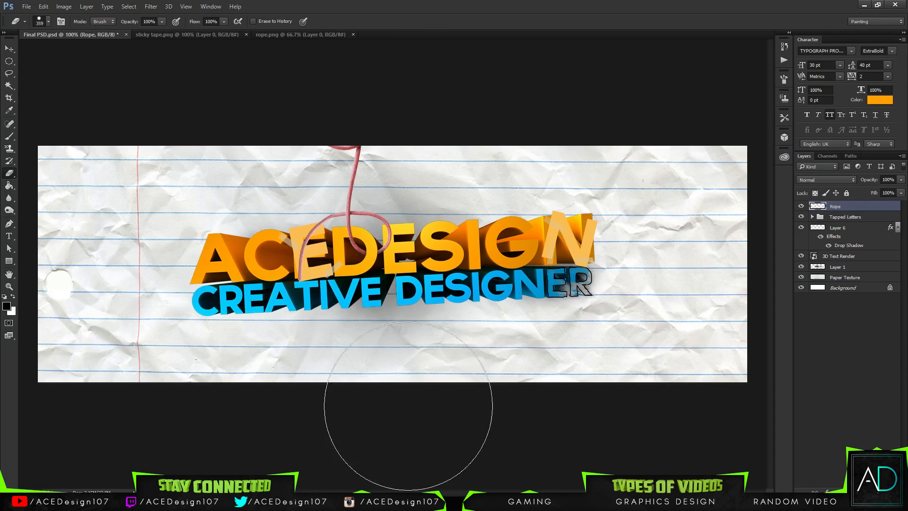
Step: Set the Eraser size to 12 px and reduce it further to 1 px for fine work on the rope
key(ctrl+plus)
key(ctrl+plus)
key(ctrl+plus)
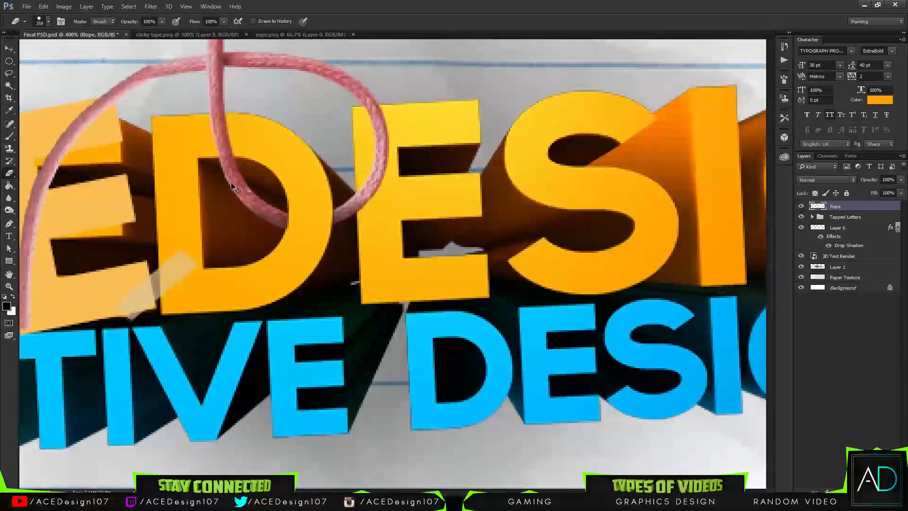
scroll(393, 265, up, 3)
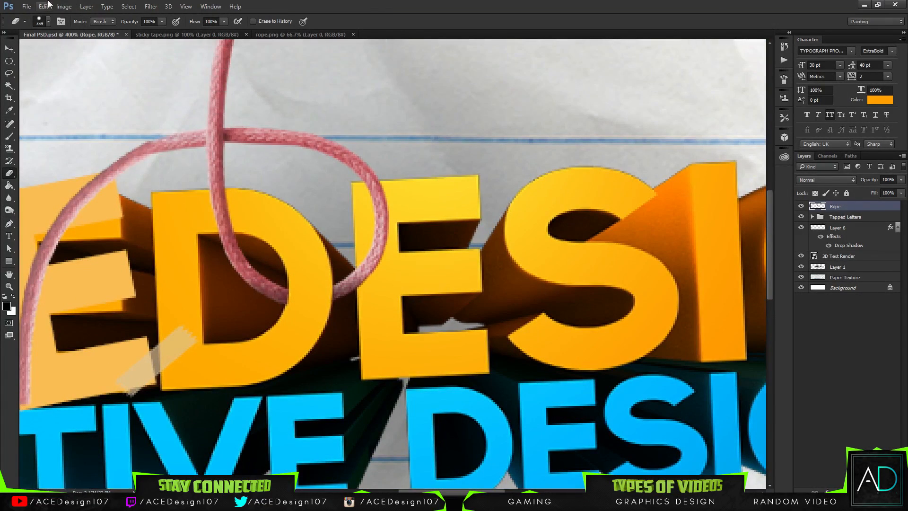
click(48, 22)
text(12)
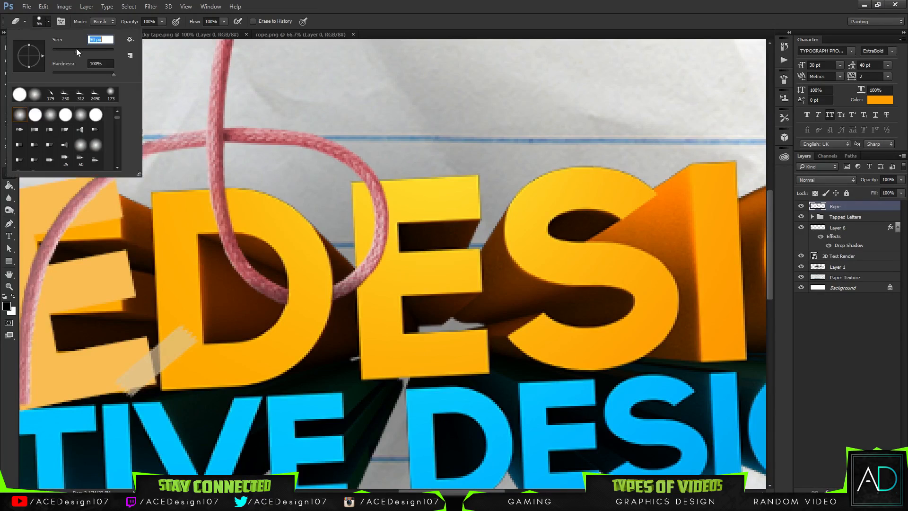
key(Return)
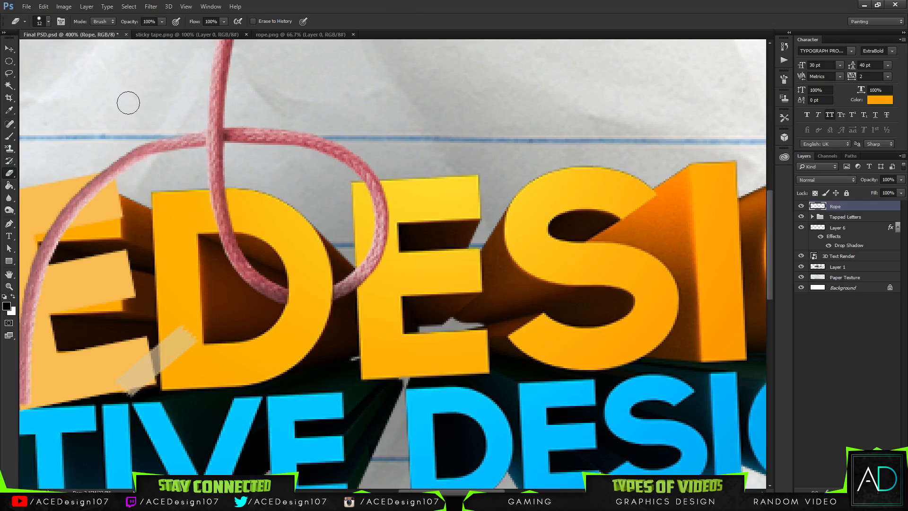
click(49, 21)
drag(57, 50, 52, 50)
click(198, 132)
Step: Warp the rope slightly near where it crosses itself above the letter D, and apply the transformation
key(ctrl+t)
right_click(220, 186)
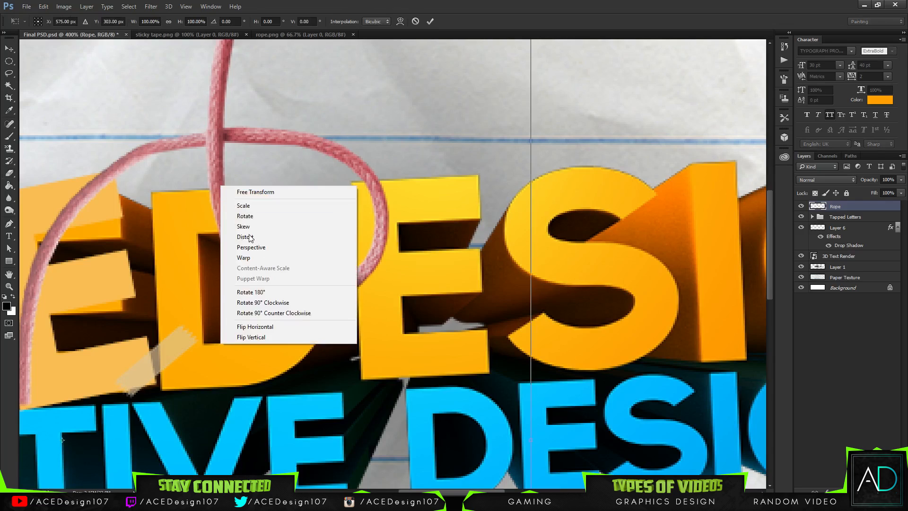
click(255, 258)
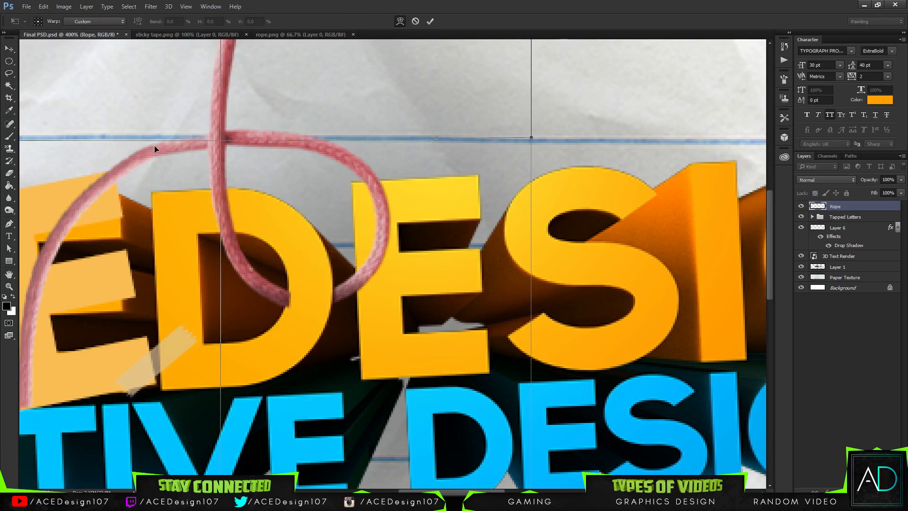
drag(157, 146, 155, 144)
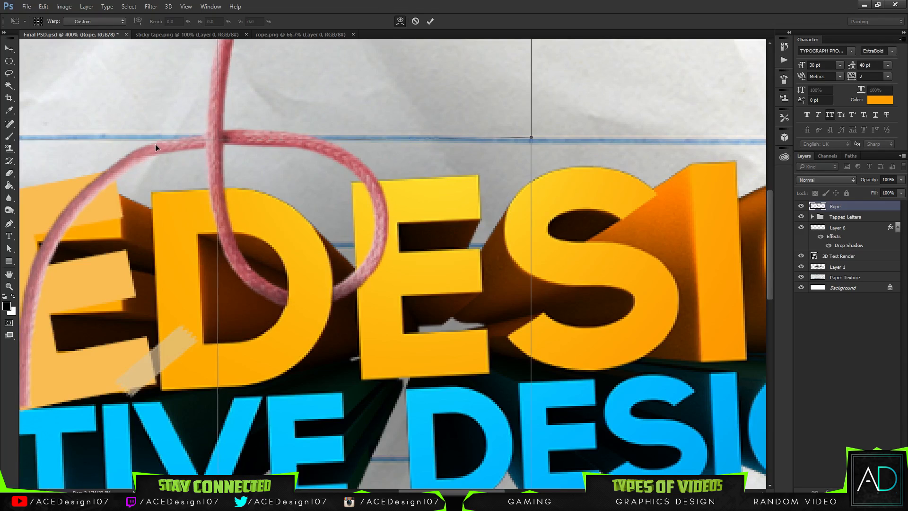
click(432, 21)
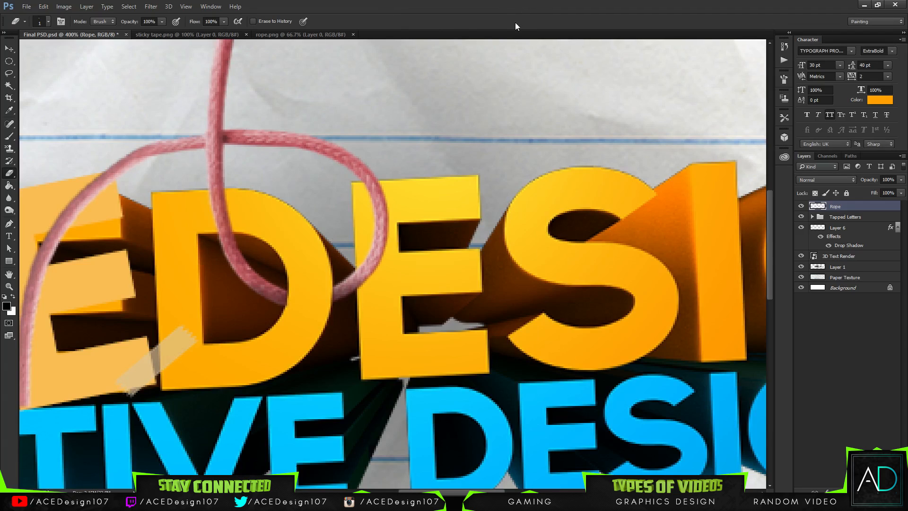
Step: Load the Rope layer's outline as a selection and add a new layer above it for brush shading
key(ctrl+minus)
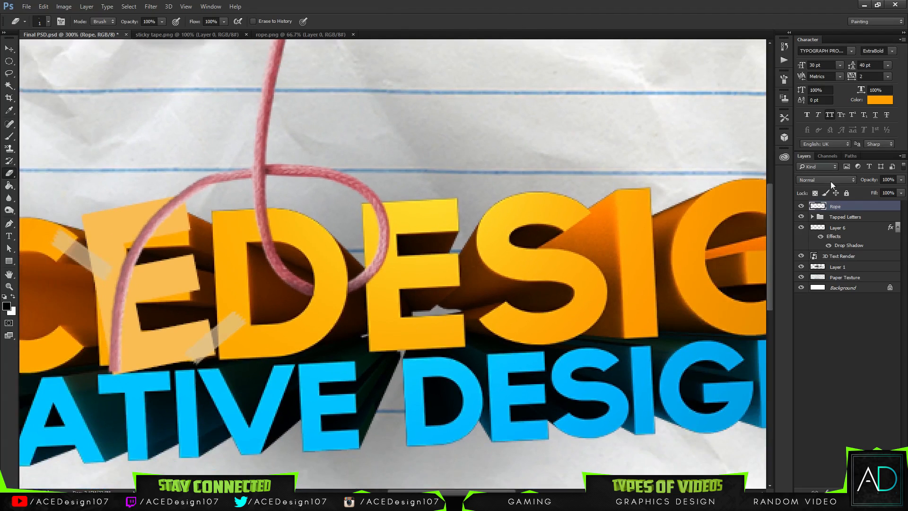
ctrl+click(822, 206)
key(b)
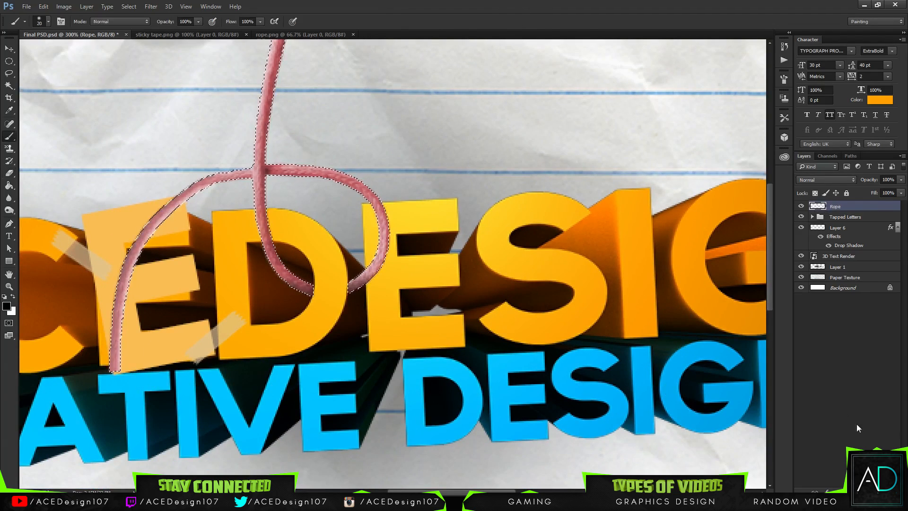
key(ctrl+shift+alt+n)
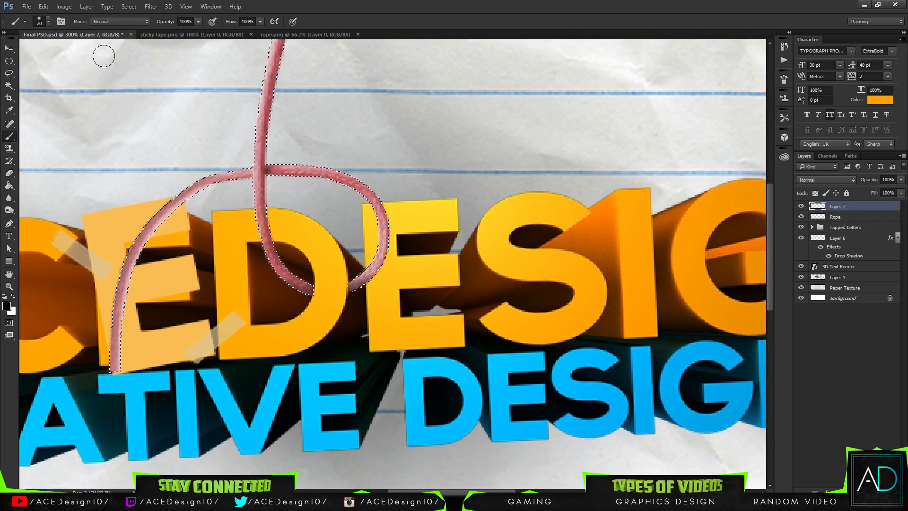
Step: Choose the 2466 px textured tip from the brush presets for shading the rope
click(49, 22)
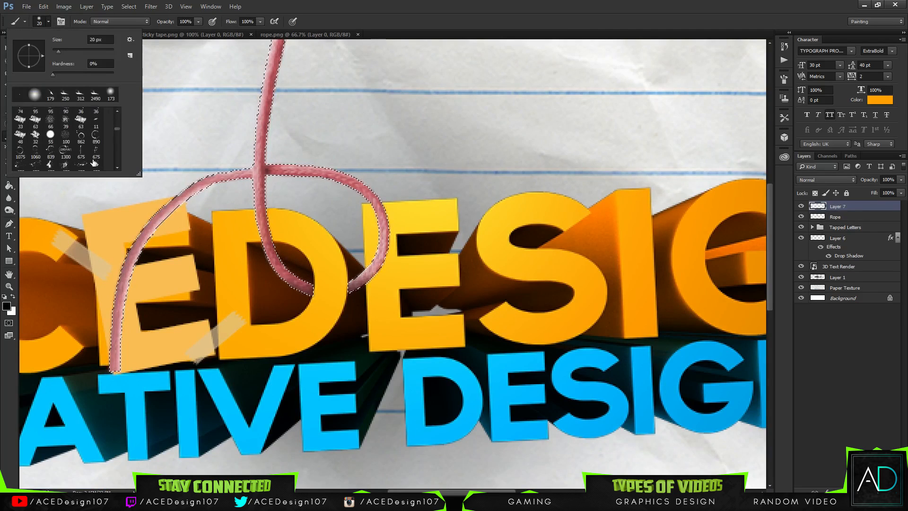
scroll(96, 162, down, 10)
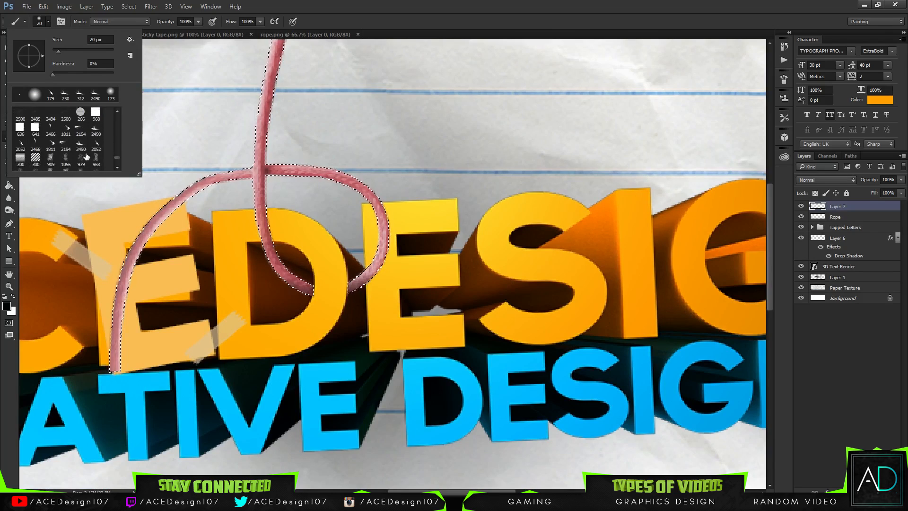
scroll(73, 152, up, 2)
click(50, 116)
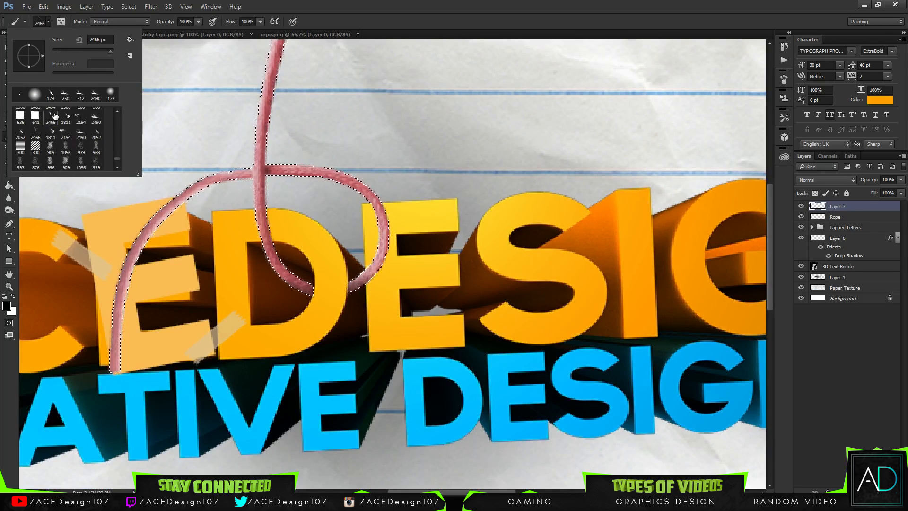
click(174, 400)
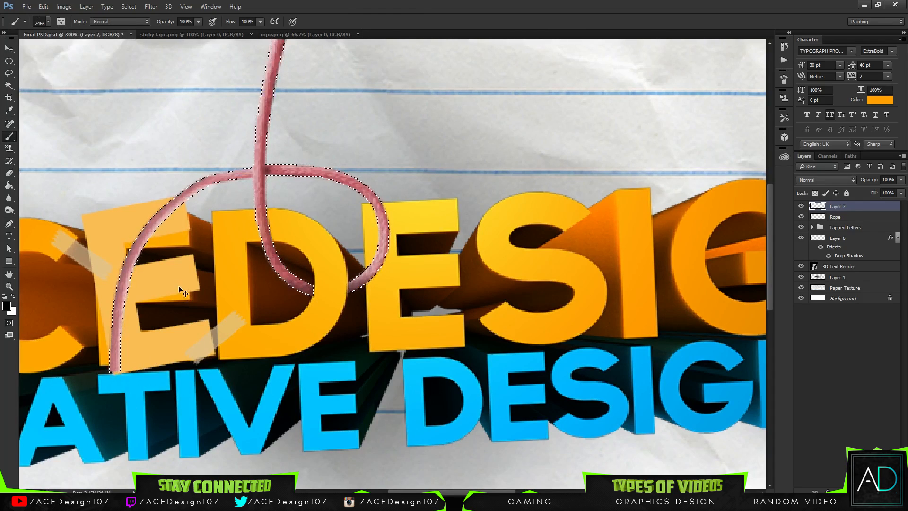
Step: Set the brush size to 300 px, shade the rope's lower end over the taped E in black, and deselect
click(48, 21)
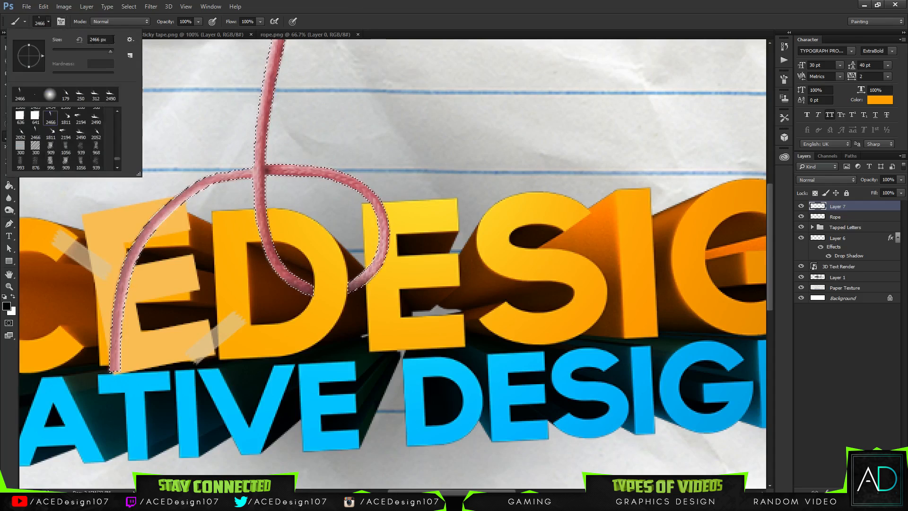
double_click(100, 39)
text(300)
key(Return)
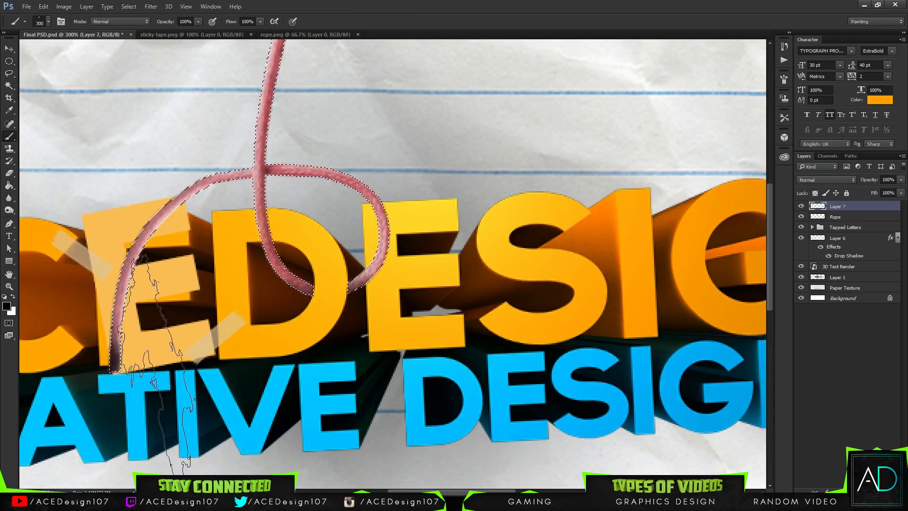
key(ctrl+d)
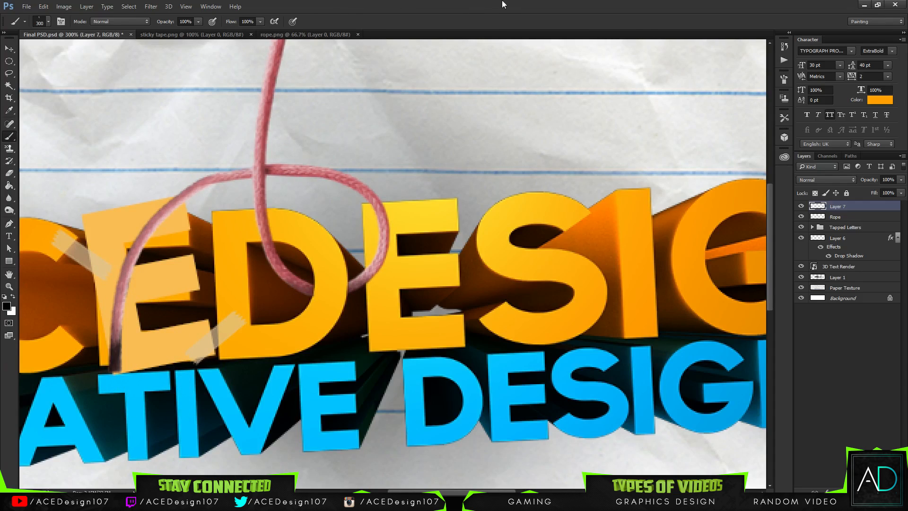
Step: Nudge the black shading slightly downward on the rope's lower end with Free Transform, and apply it
key(ctrl+t)
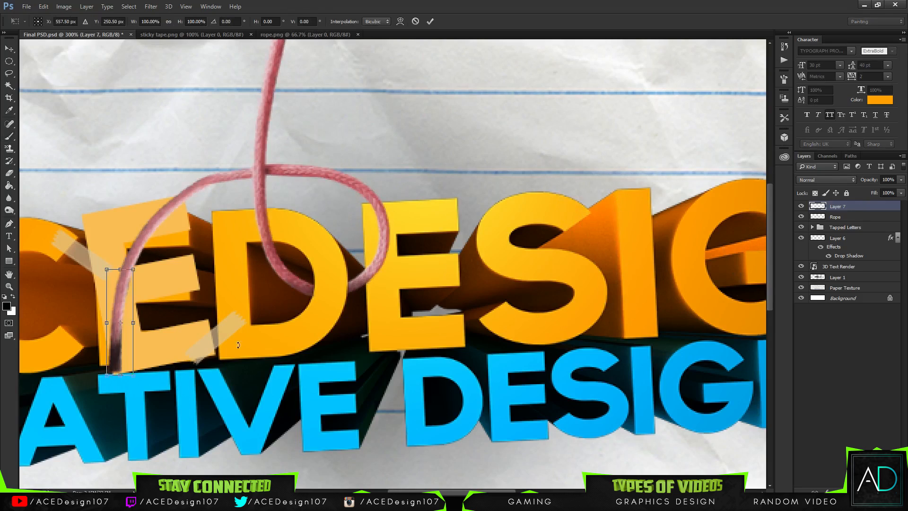
drag(121, 375, 122, 375)
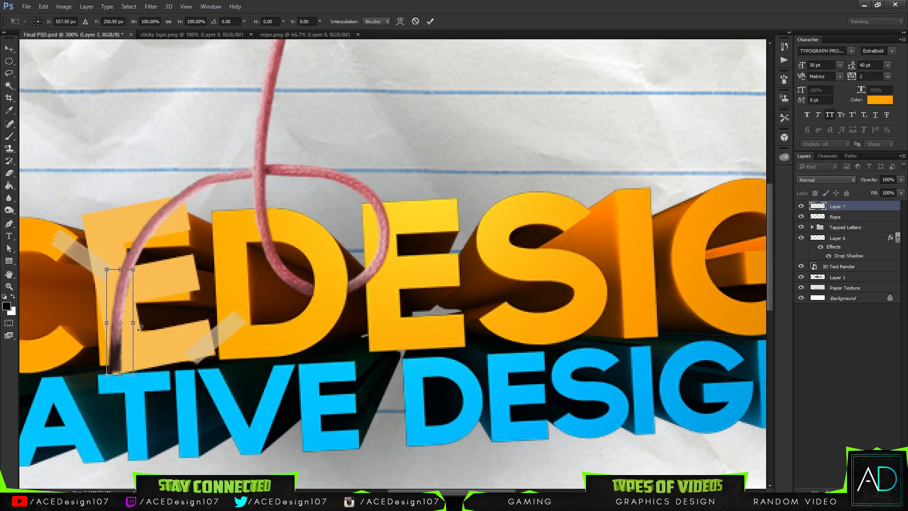
key(Down)
key(Down)
key(Up)
key(Return)
key(b)
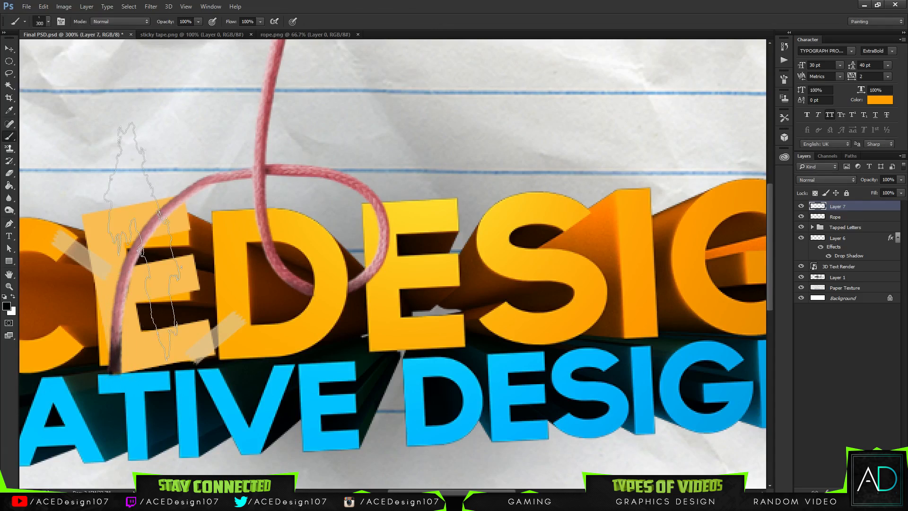
Step: Reduce the shading layer's opacity to 86% and merge it with the Rope layer
click(901, 179)
mouse_move(901, 192)
mouse_down()
mouse_move(884, 193)
mouse_move(893, 190)
mouse_up()
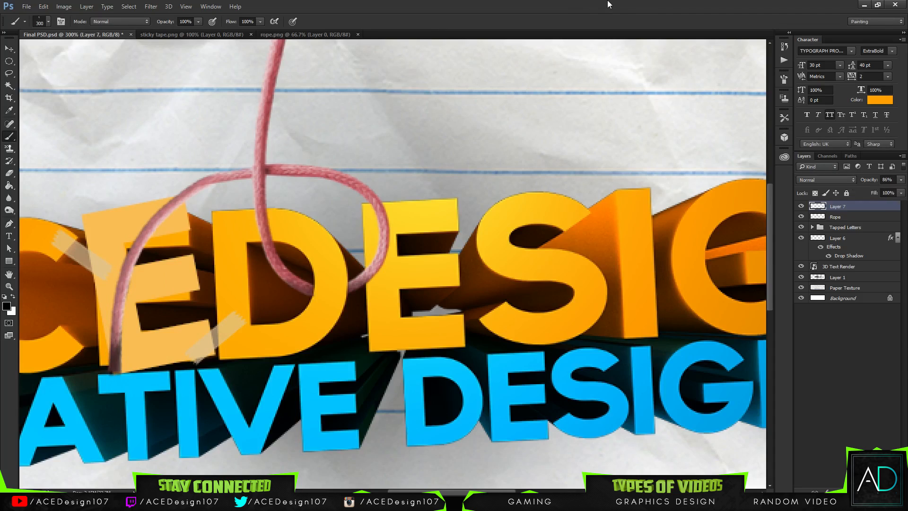
key(ctrl+0)
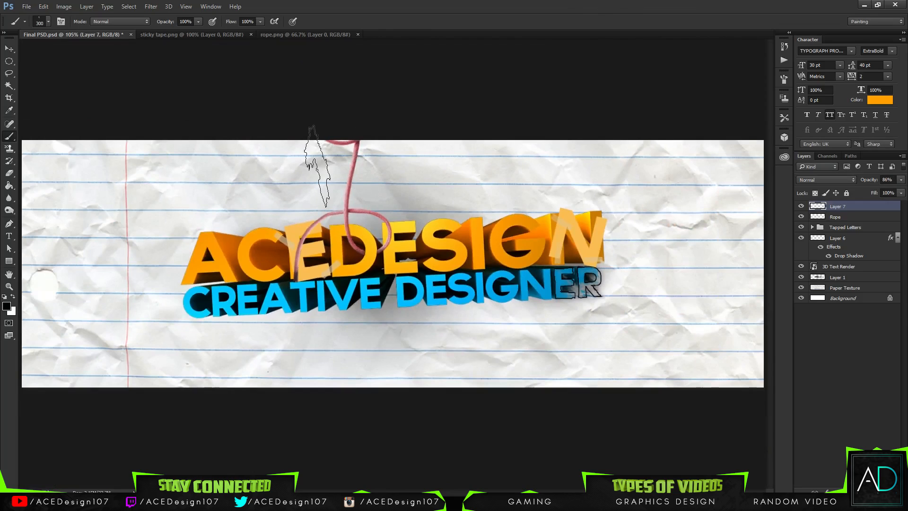
key(v)
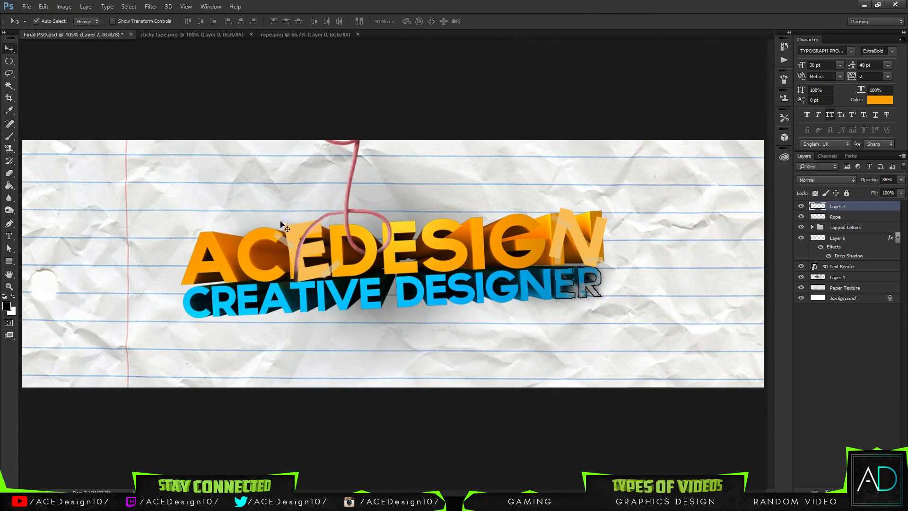
shift+click(848, 219)
key(ctrl+e)
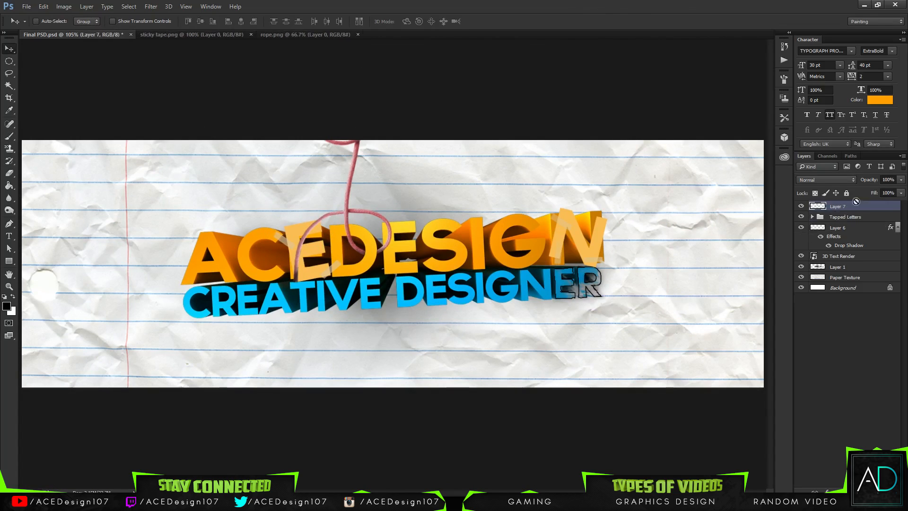
Step: Recolour the merged rope layer from pink to tan with Hue/Saturation, setting the hue to +41
key(ctrl+u)
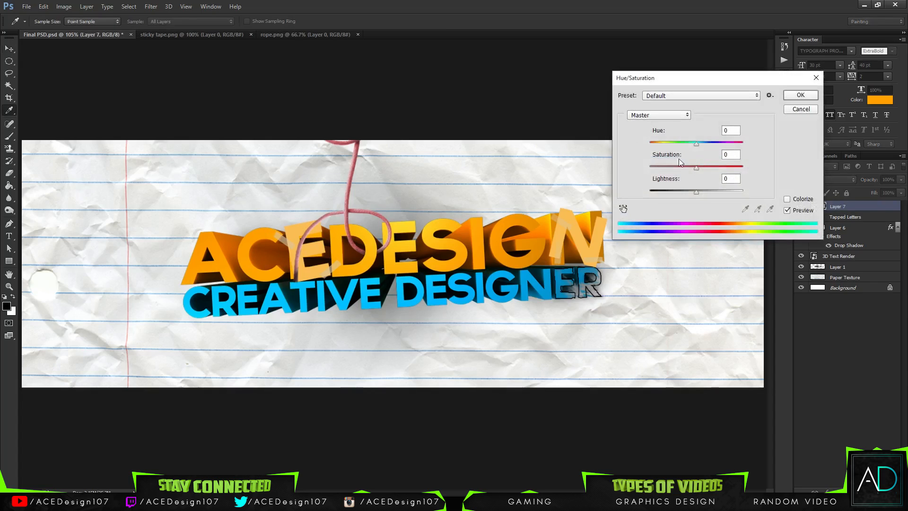
drag(696, 143, 716, 144)
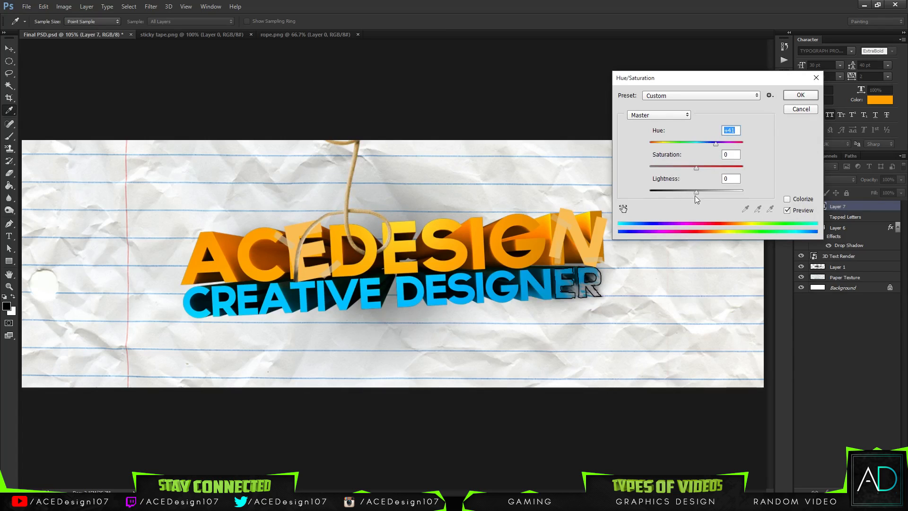
mouse_move(696, 193)
mouse_down()
mouse_move(712, 194)
mouse_move(696, 191)
mouse_up()
click(799, 96)
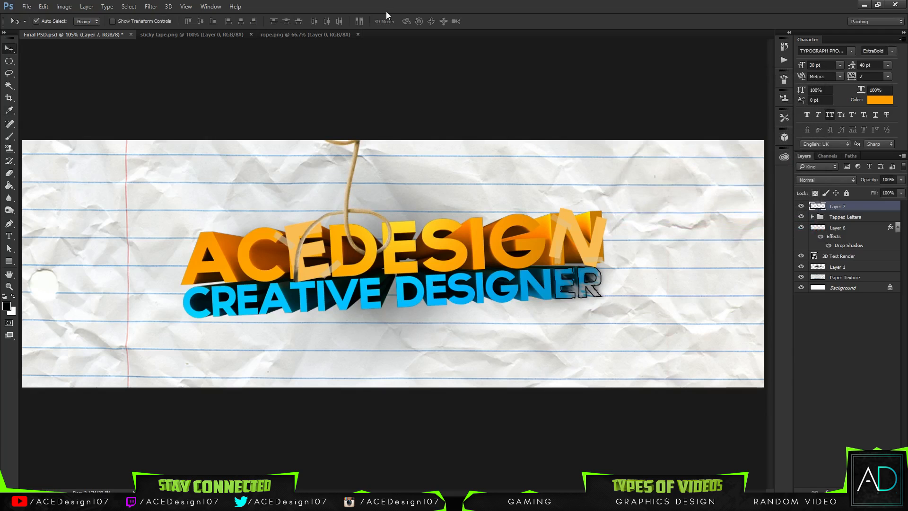
key(ctrl+plus)
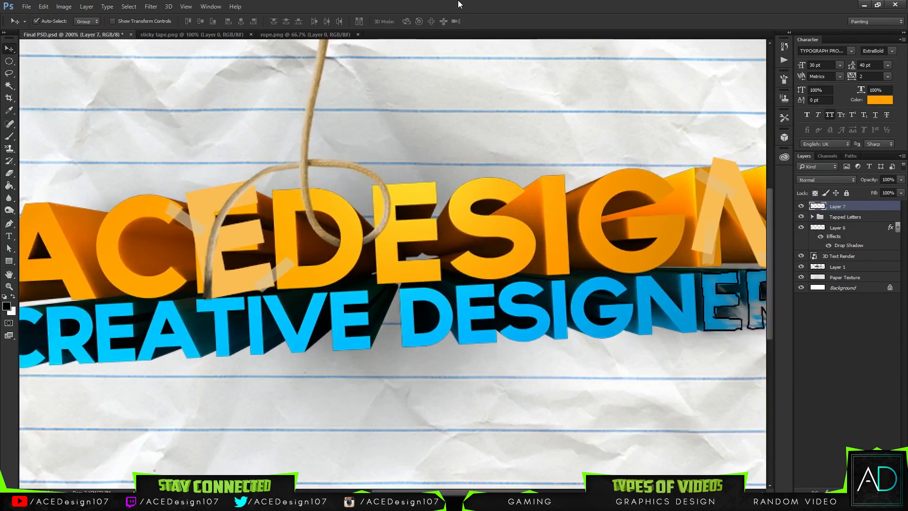
key(e)
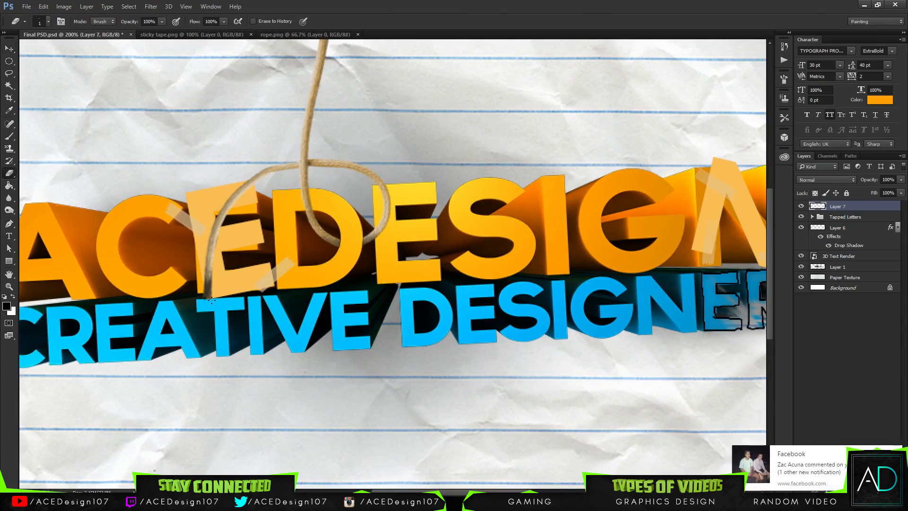
click(894, 448)
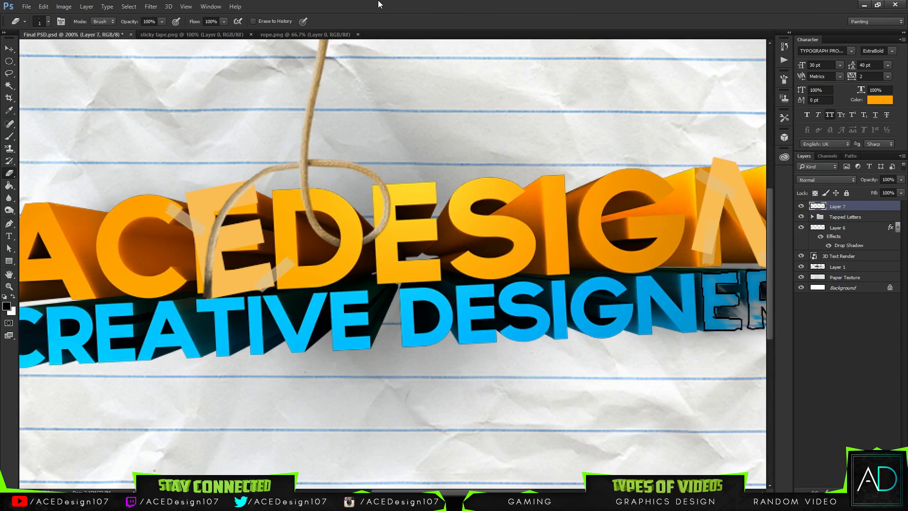
Step: Add a drop shadow to the rope layer with 34% opacity, 114° angle, 9 px distance, 13% spread and 10 px size
key(ctrl+minus)
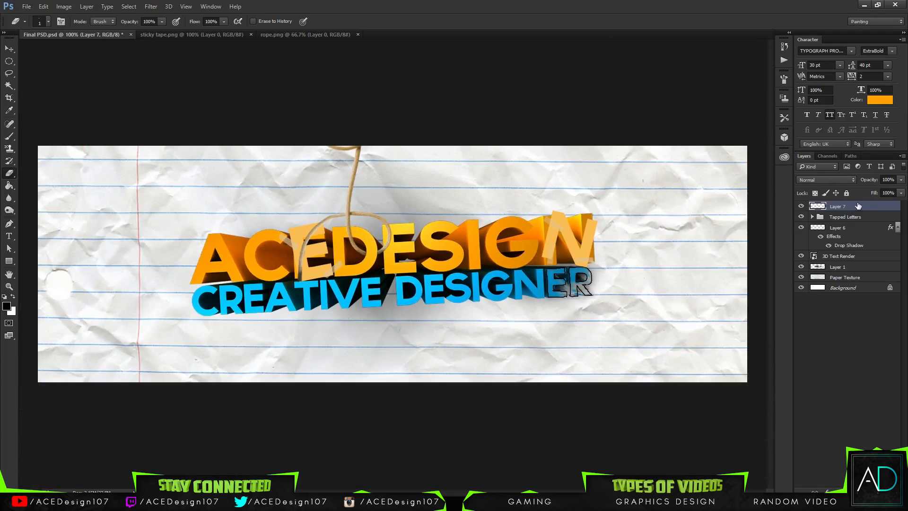
right_click(859, 206)
click(780, 74)
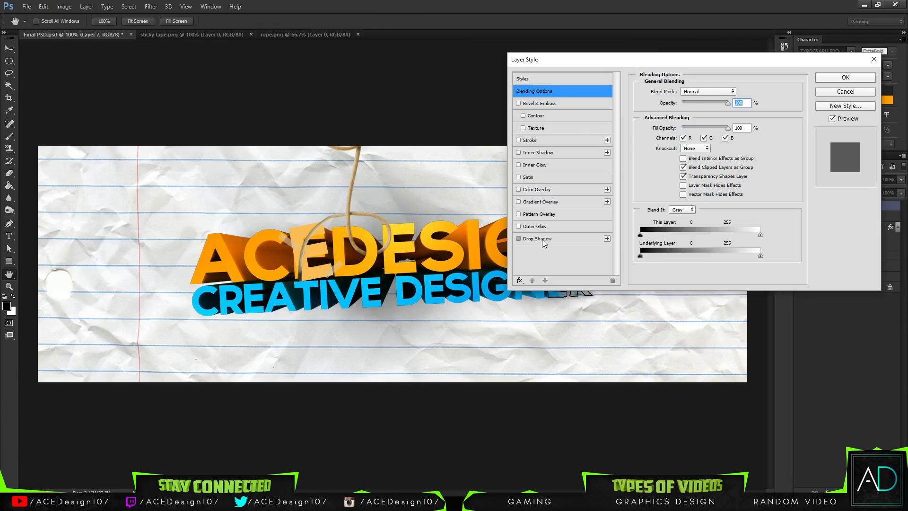
click(537, 239)
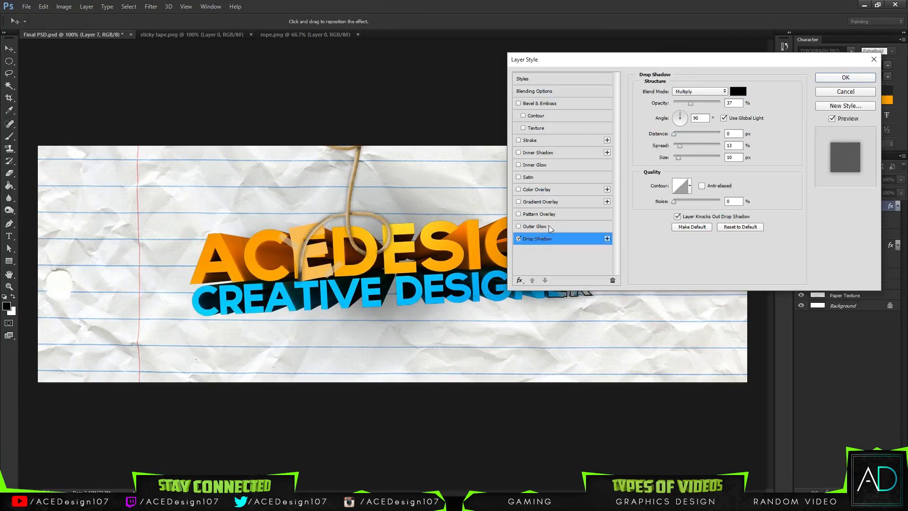
drag(699, 100, 691, 102)
drag(681, 134, 675, 107)
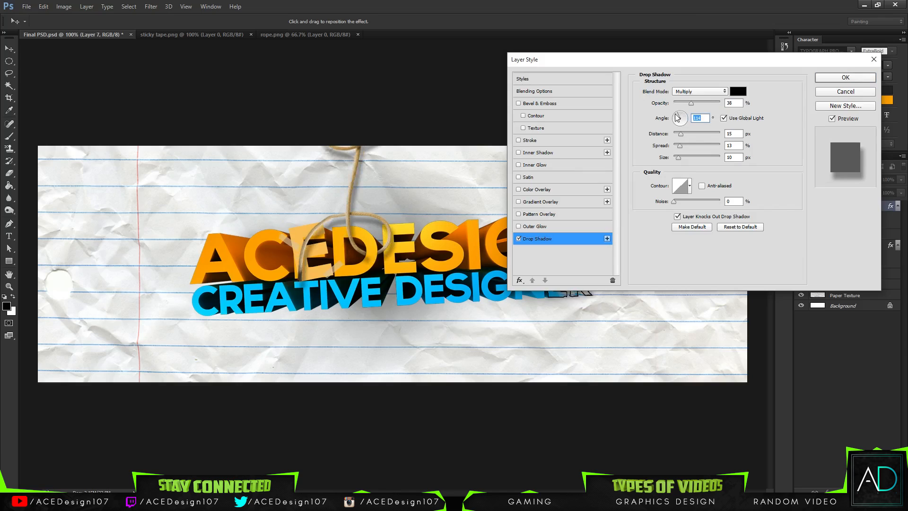
mouse_move(690, 103)
mouse_down()
mouse_move(676, 104)
mouse_move(688, 105)
mouse_up()
drag(679, 157, 678, 135)
drag(684, 101, 689, 102)
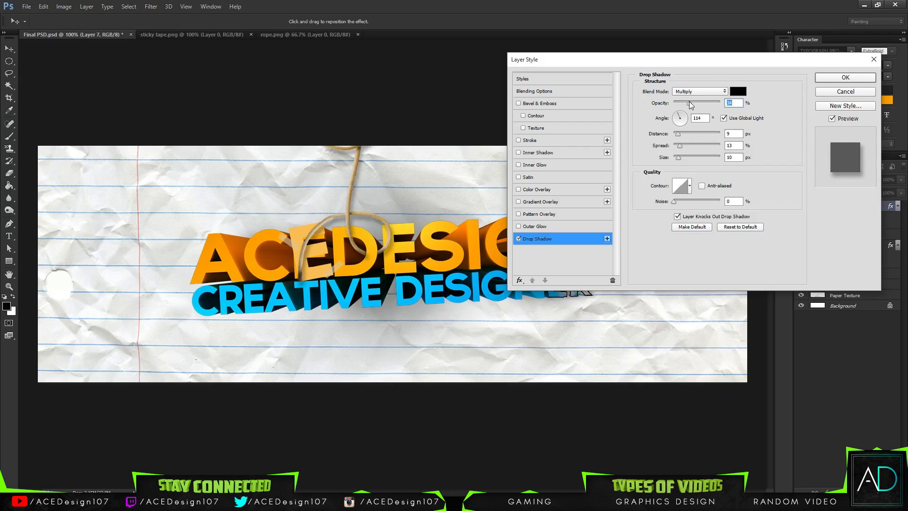
click(825, 79)
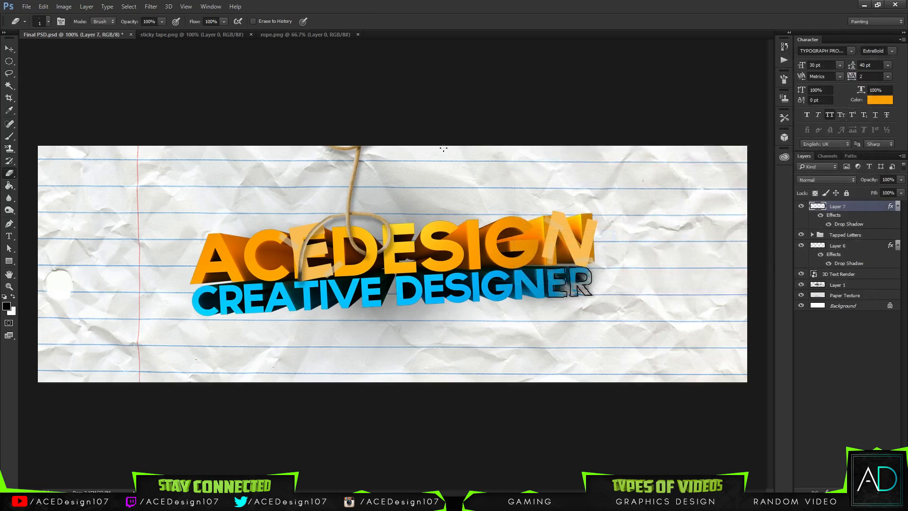
Step: Rasterize the rope layer's drop shadow style into the layer
key(ctrl+plus)
key(ctrl+plus)
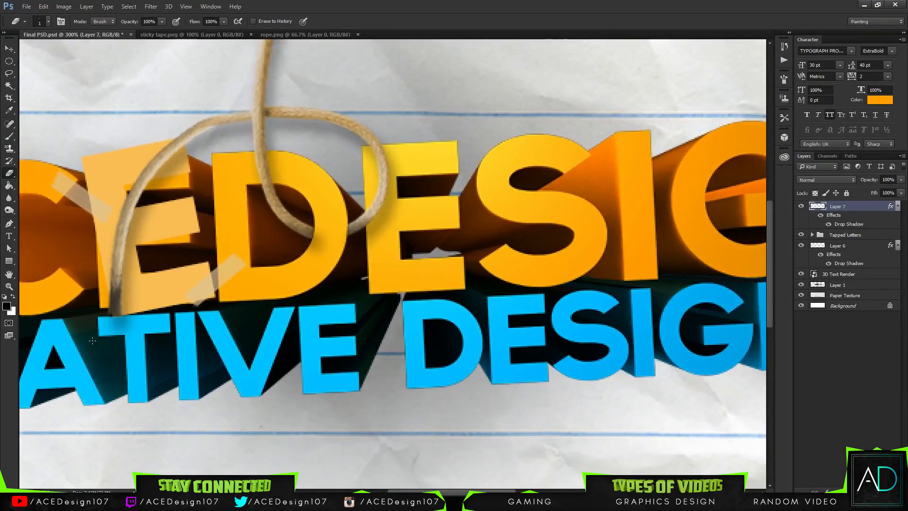
right_click(853, 209)
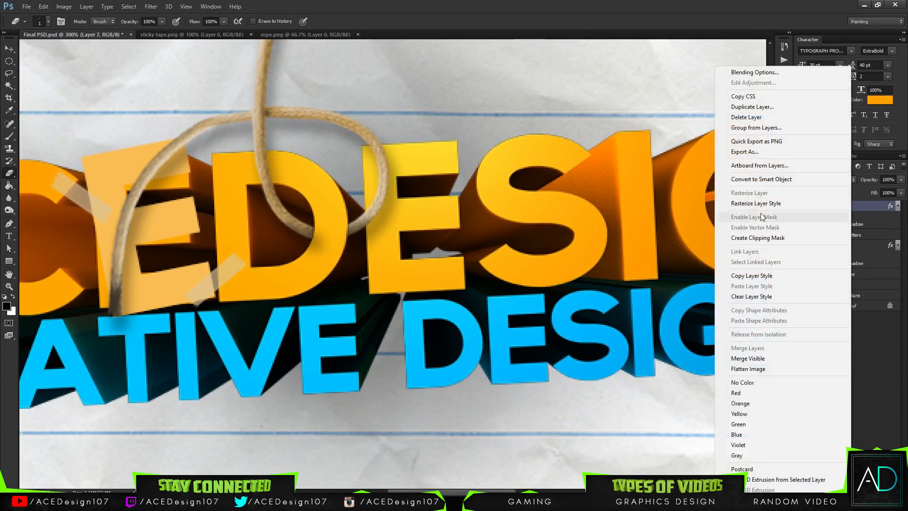
click(731, 208)
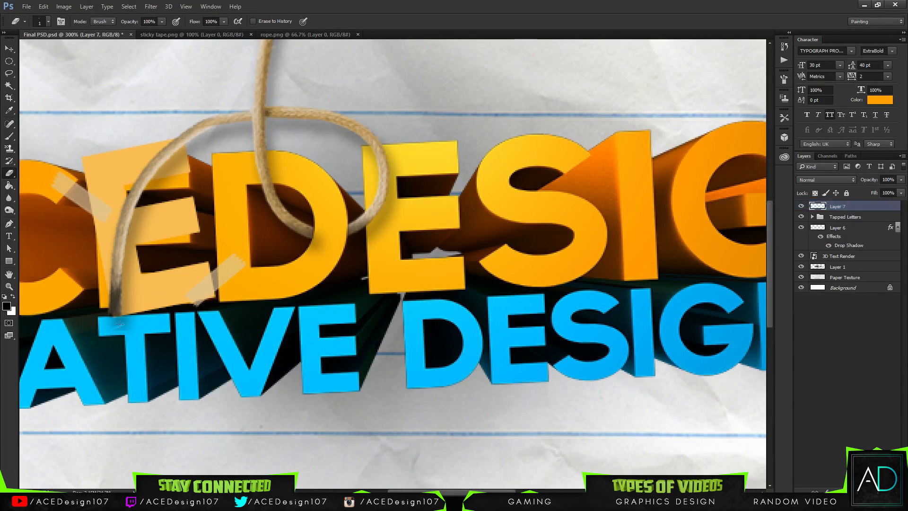
Step: Set the eraser size to 86 px for cleaning up the shadow at the rope's lower end
click(48, 22)
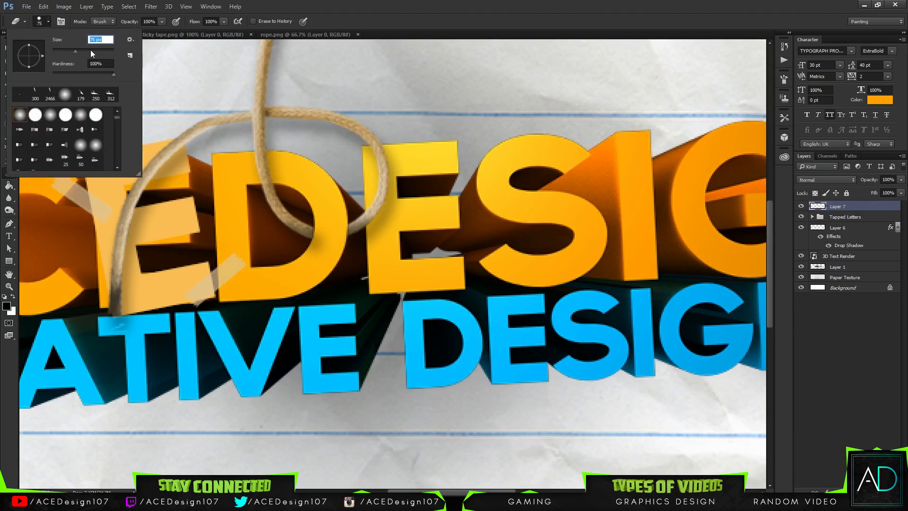
key(Return)
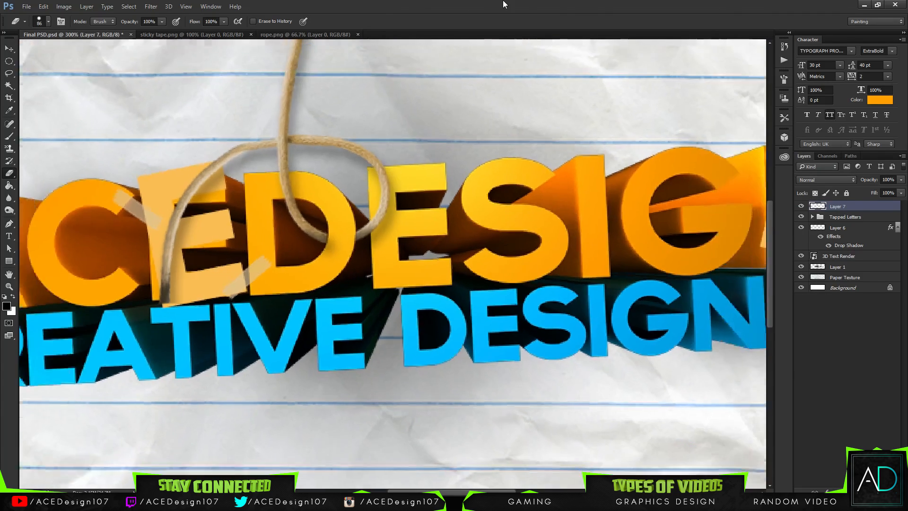
key(ctrl+0)
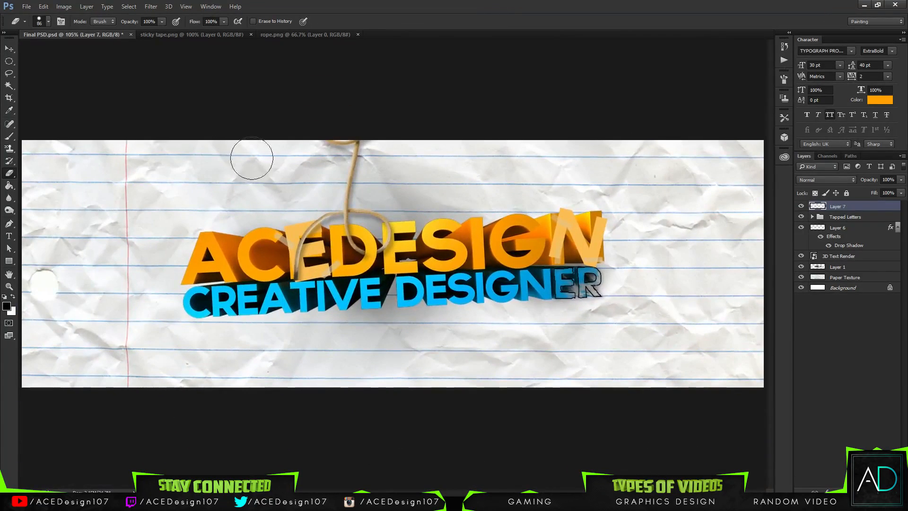
key(v)
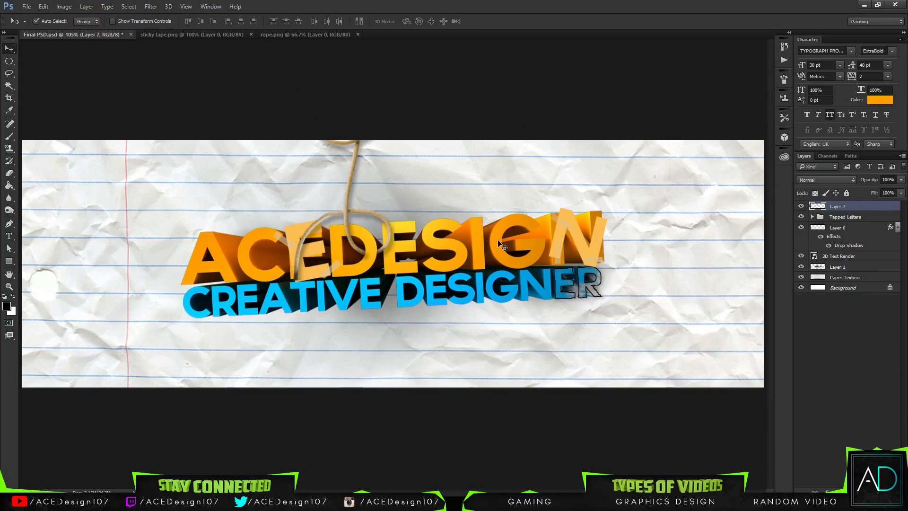
click(26, 7)
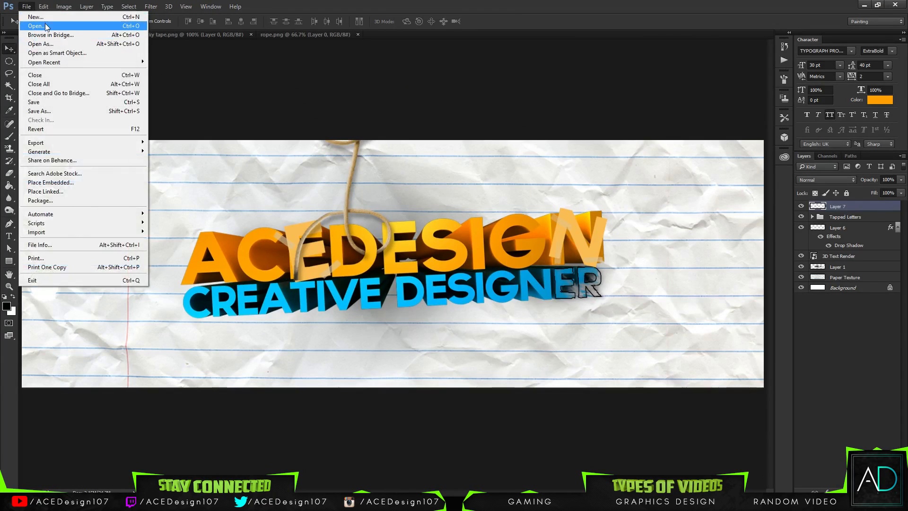
click(46, 26)
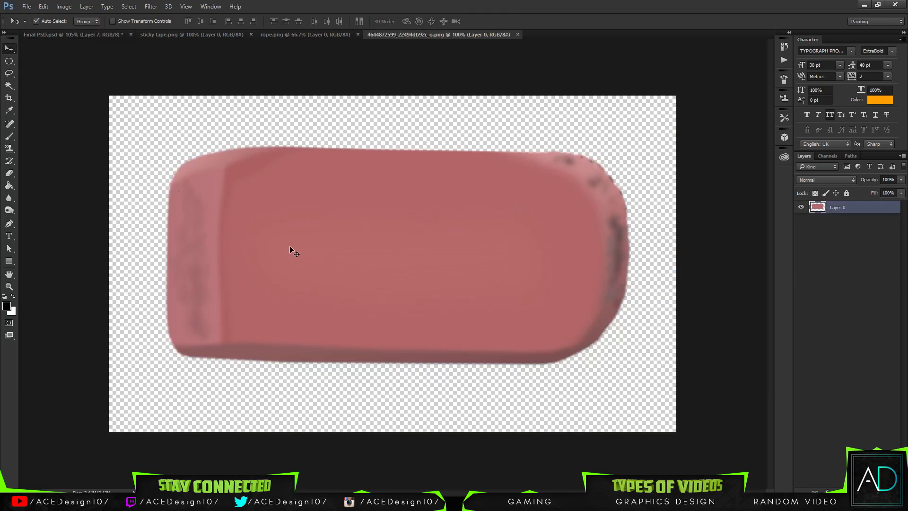
mouse_move(290, 246)
mouse_down()
mouse_move(167, 98)
mouse_move(71, 35)
mouse_move(464, 319)
mouse_up()
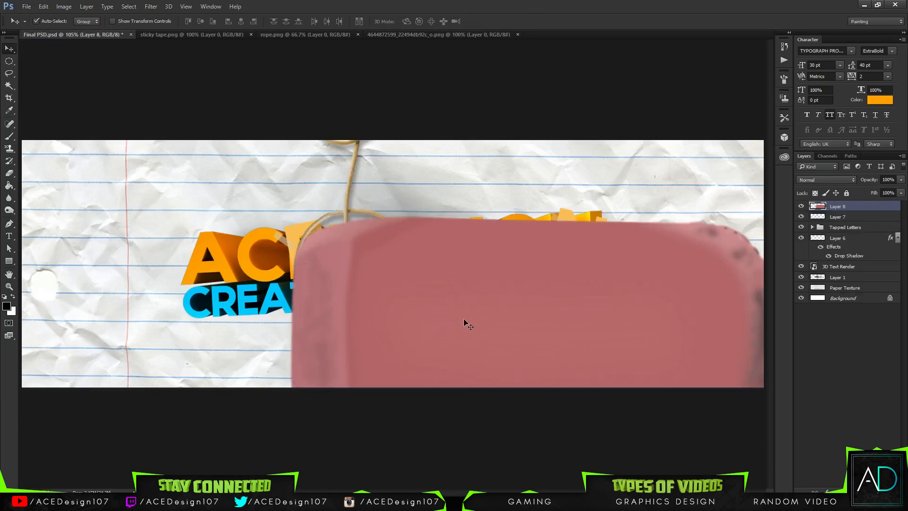
Step: Scale the pink eraser to slightly under 15%, rotate it about 20°, and place it at the banner's lower edge below DESIGNER
key(ctrl+t)
mouse_move(289, 214)
mouse_down()
mouse_move(520, 324)
mouse_move(494, 309)
mouse_up()
mouse_move(582, 308)
mouse_down()
mouse_move(591, 328)
mouse_move(560, 365)
mouse_move(580, 369)
mouse_move(592, 389)
mouse_move(597, 382)
mouse_up()
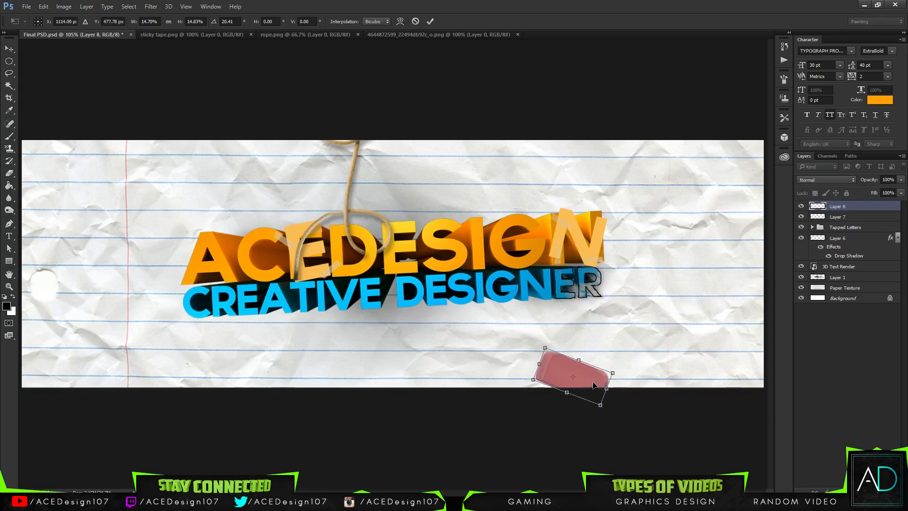
key(Return)
key(ctrl+t)
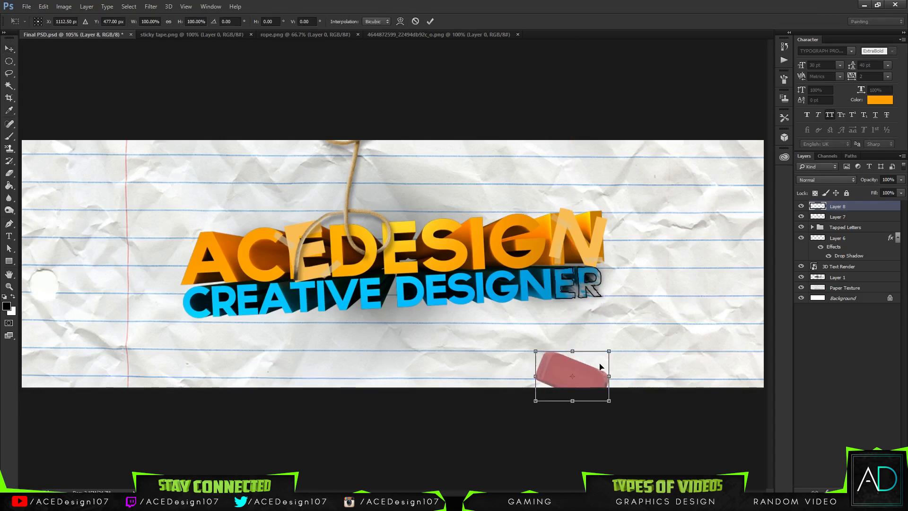
drag(608, 349, 604, 355)
key(Return)
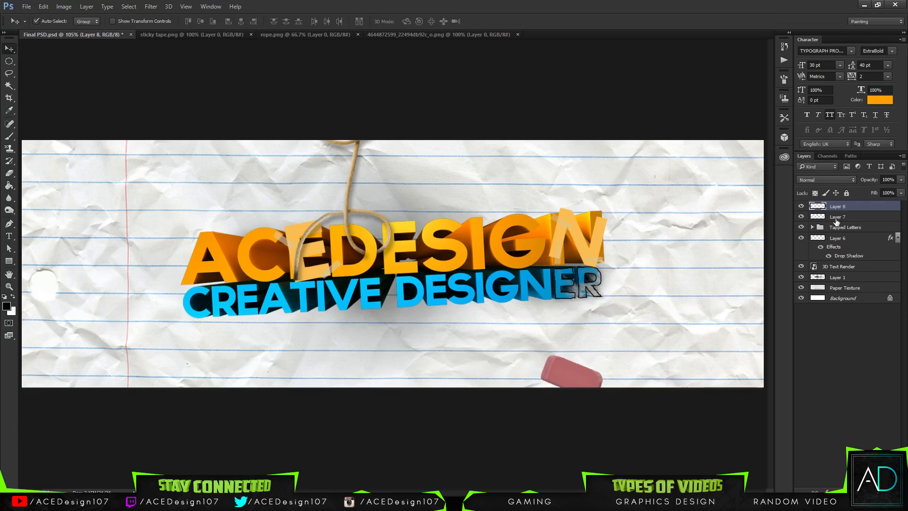
Step: Duplicate the pink eraser layer 21 times in place
key(ctrl+j)
key(ctrl+j)
key(ctrl+j)
key(ctrl+j)
key(ctrl+j)
key(ctrl+j)
key(ctrl+j)
key(ctrl+j)
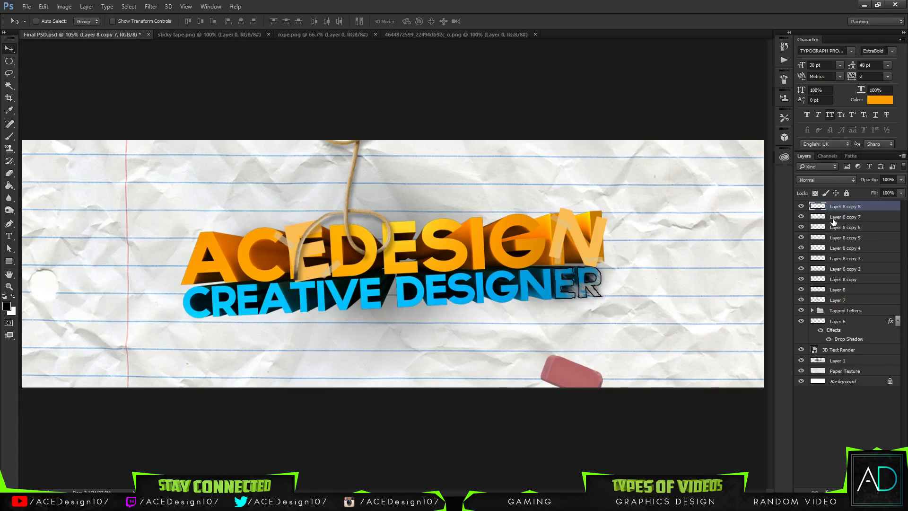
key(ctrl+j)
key(ctrl+j)
key(ctrl+j)
key(ctrl+j)
key(ctrl+j)
key(ctrl+j)
key(ctrl+j)
key(ctrl+j)
key(ctrl+j)
key(ctrl+j)
key(ctrl+j)
key(ctrl+j)
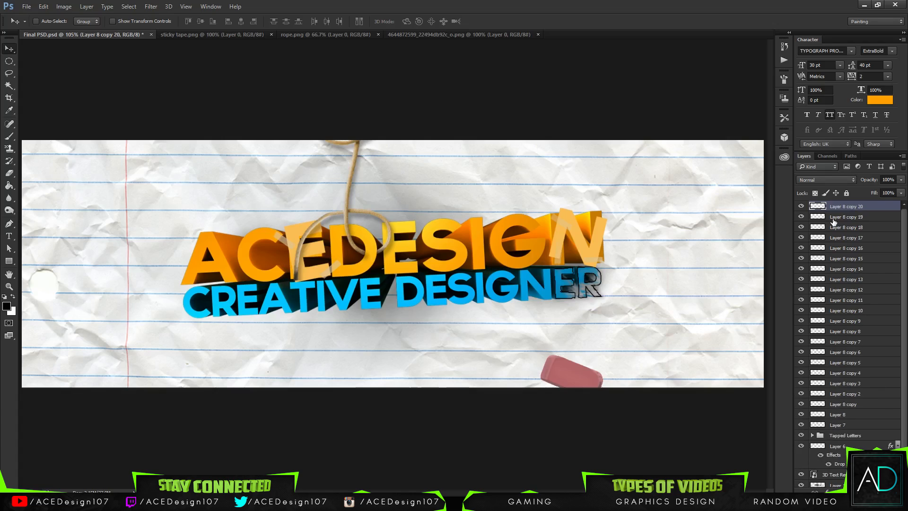
key(ctrl+j)
Step: Try merging the pink eraser layer with all 21 of its copies
shift+click(853, 423)
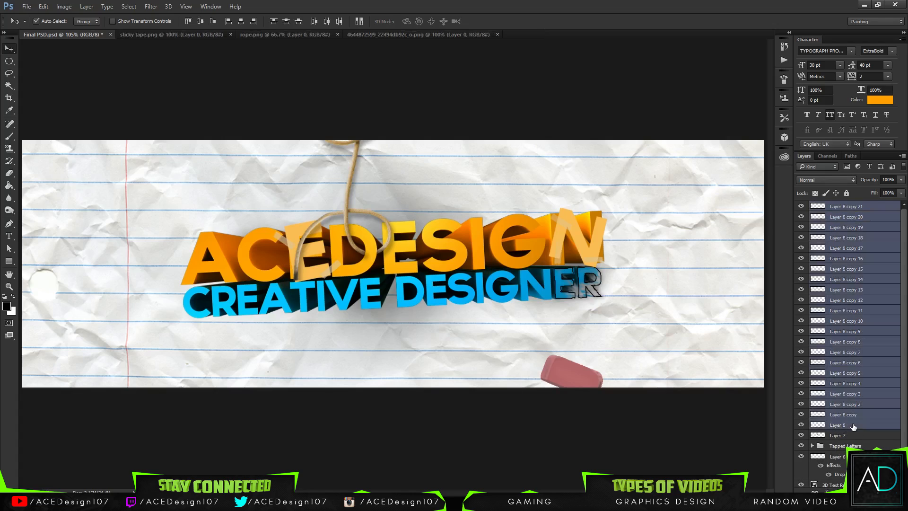
key(ctrl+e)
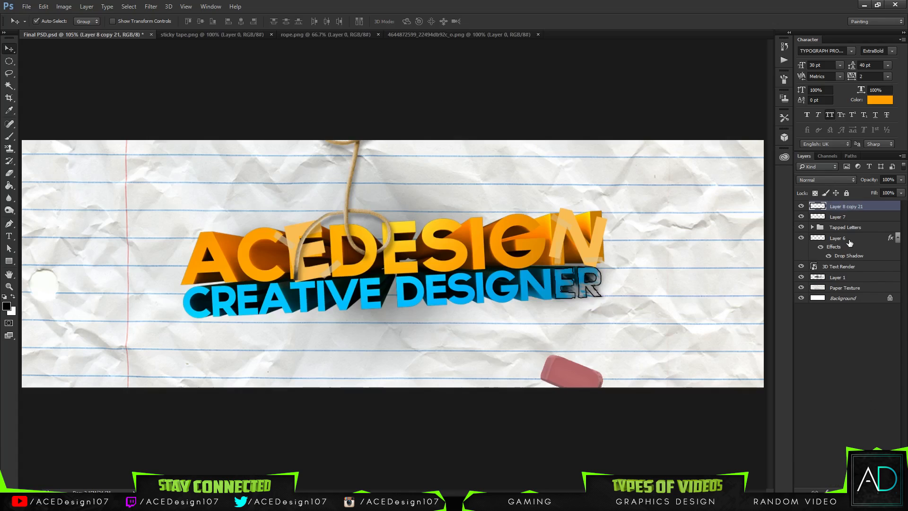
key(ctrl+z)
Step: Delete the nine topmost pink eraser copies and merge the remaining twelve with the original eraser layer
click(870, 208)
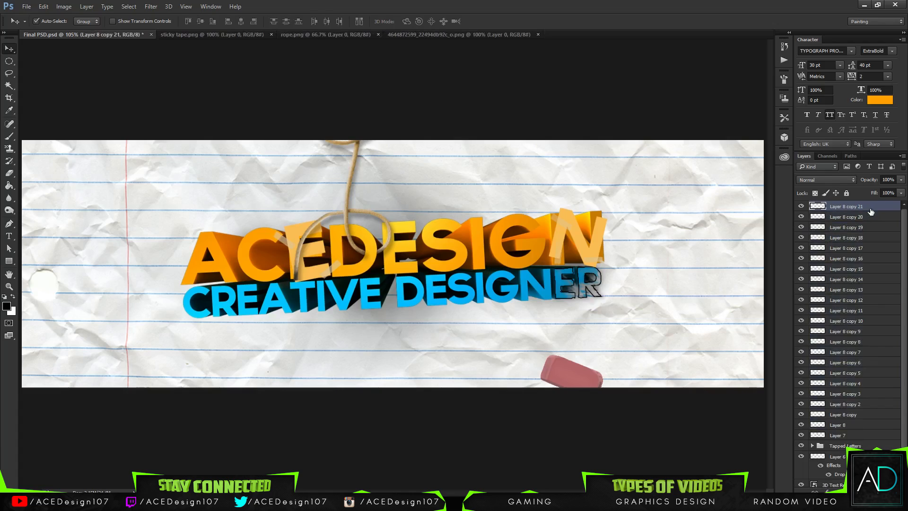
shift+click(854, 291)
key(Delete)
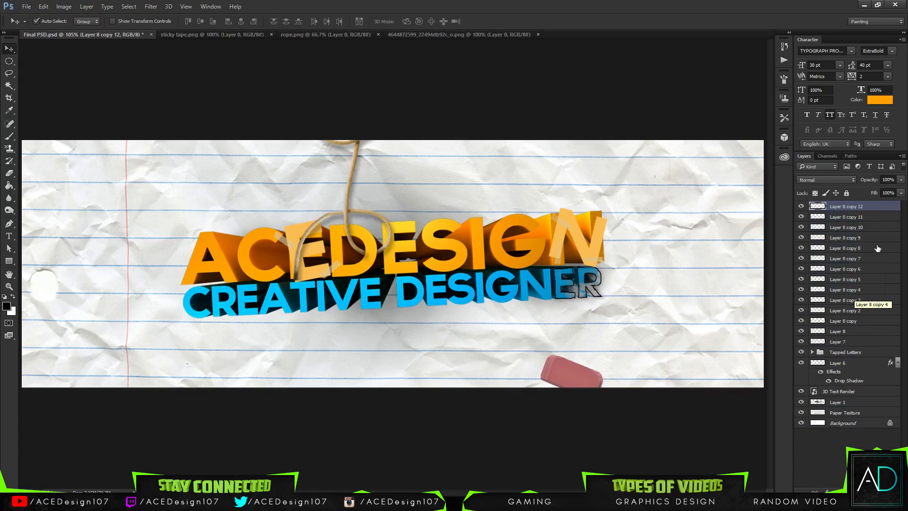
shift+click(855, 321)
shift+click(848, 332)
key(ctrl+e)
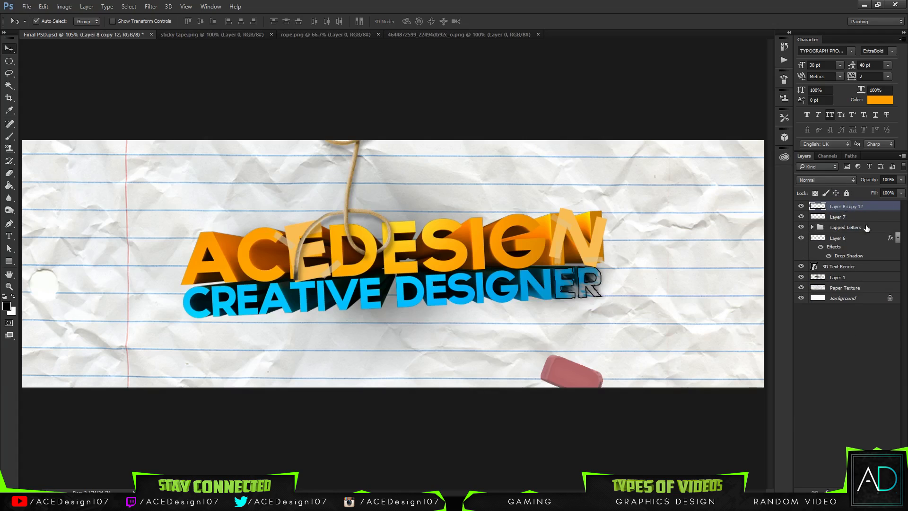
Step: Add a drop shadow to the merged pink eraser with 58% opacity, 114° angle, 9 px distance, 13% spread and a reduced size
right_click(846, 208)
click(745, 74)
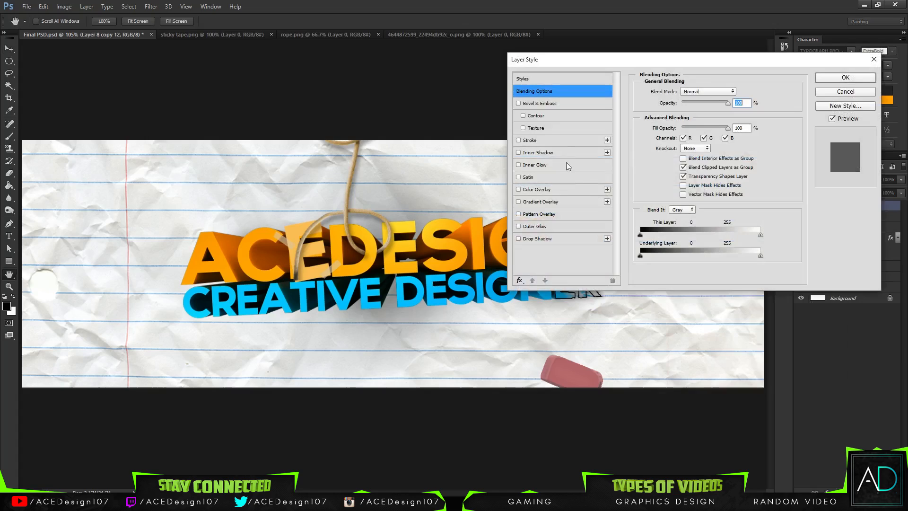
click(537, 239)
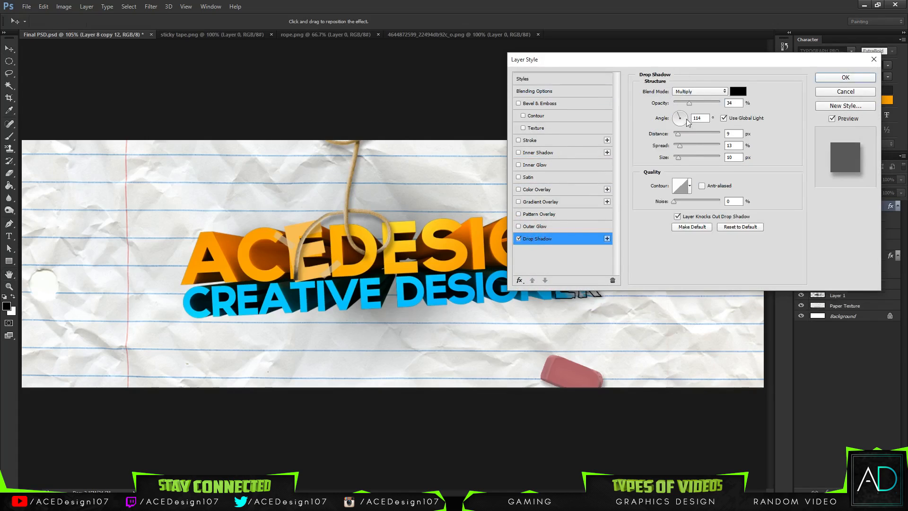
drag(689, 103, 699, 101)
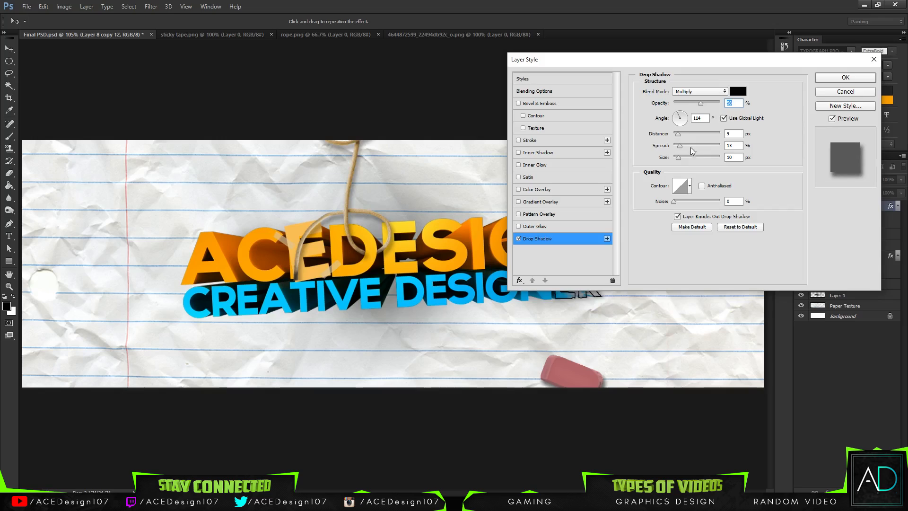
drag(678, 158, 676, 158)
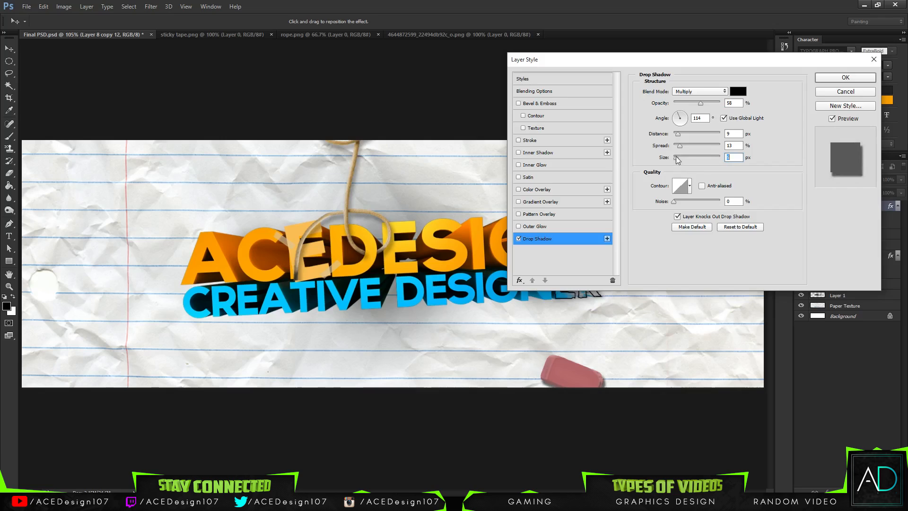
key(Return)
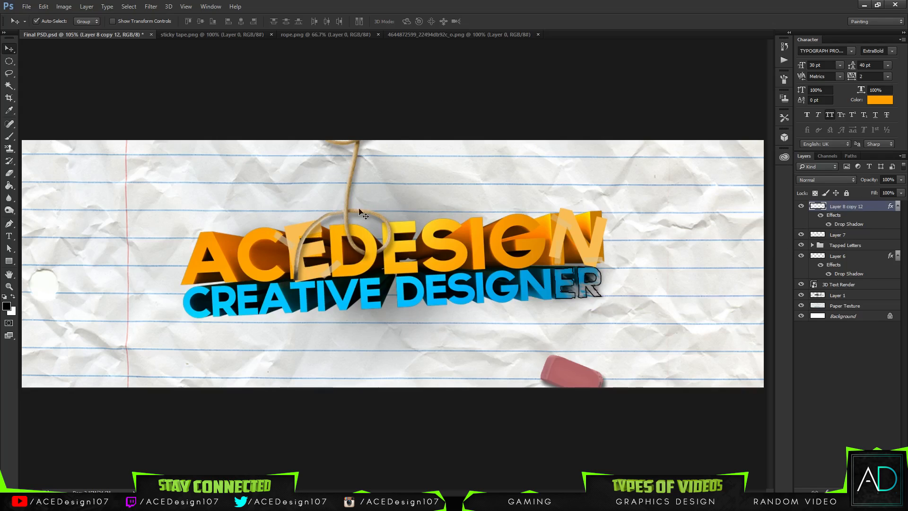
Step: Create a new layer and place it between the Paper Texture and Background layers
click(851, 306)
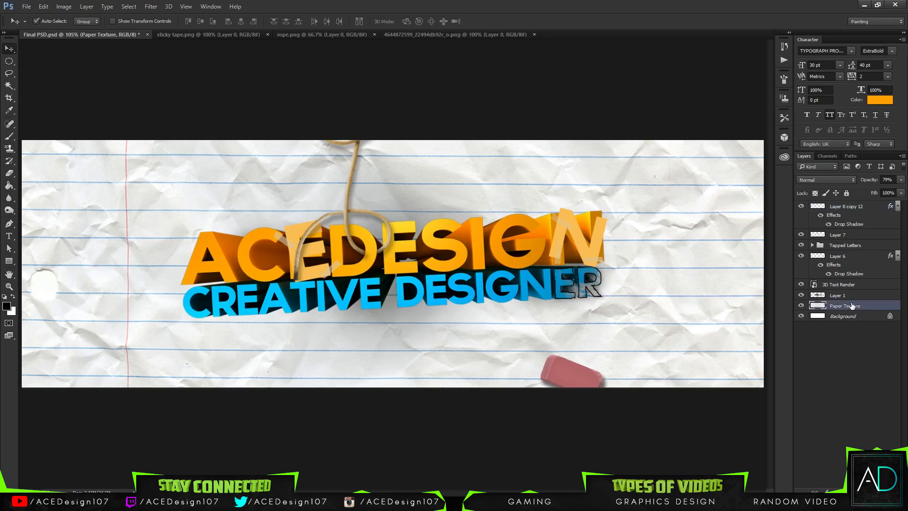
click(878, 491)
drag(855, 306, 843, 320)
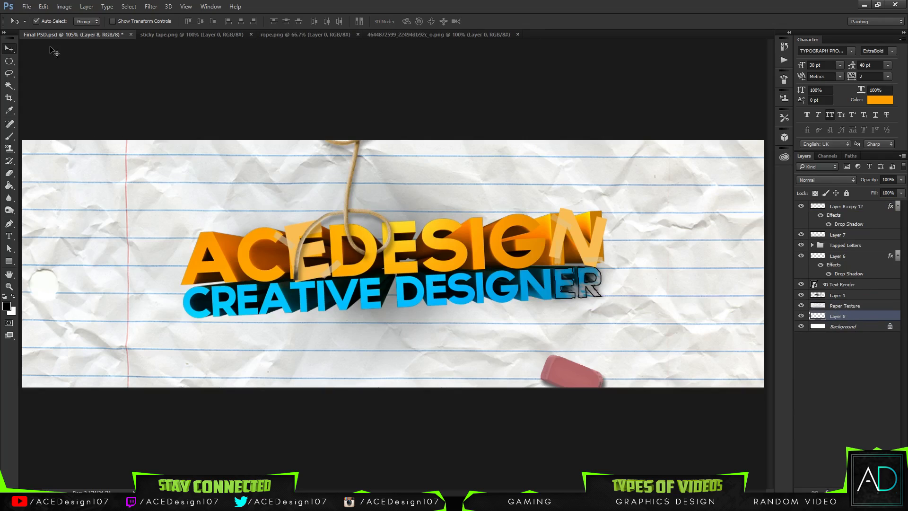
Step: Draw a rectangle about 1197 by 190 px around the lettering with no fill and a pink 3.8 pt stroke
key(u)
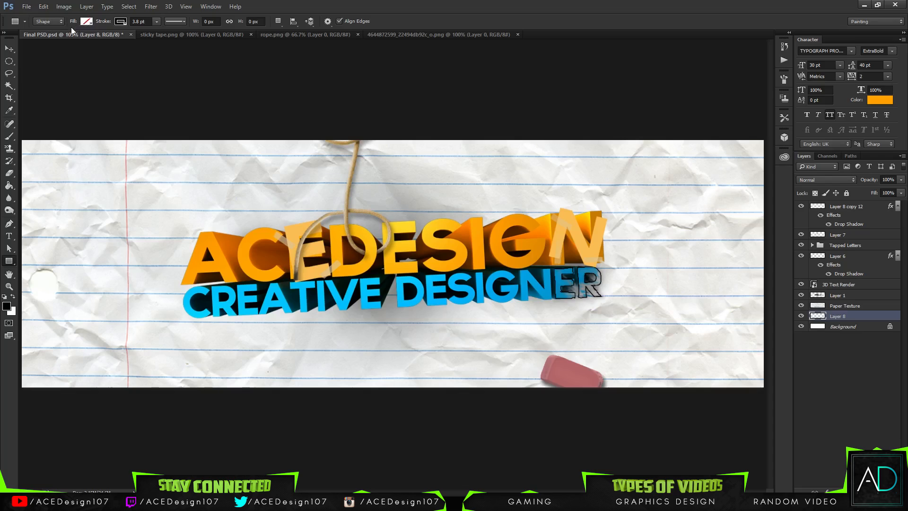
click(121, 21)
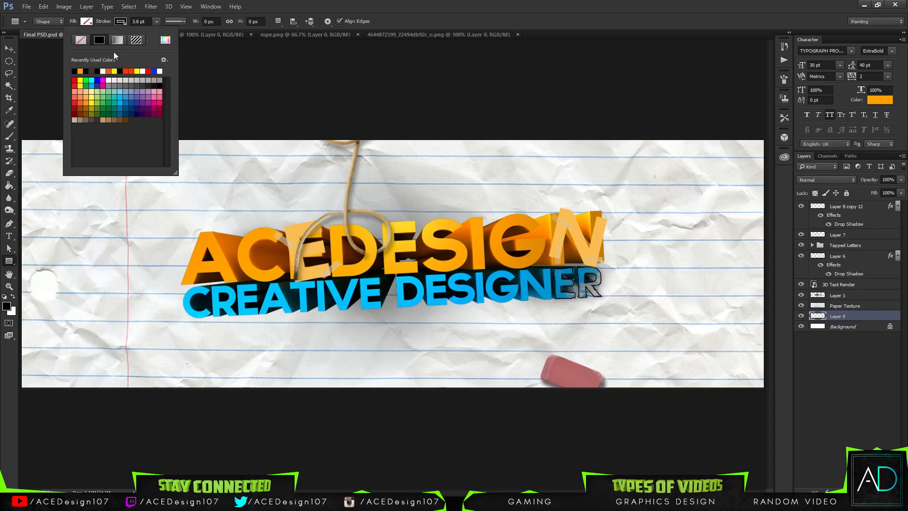
click(159, 94)
click(125, 24)
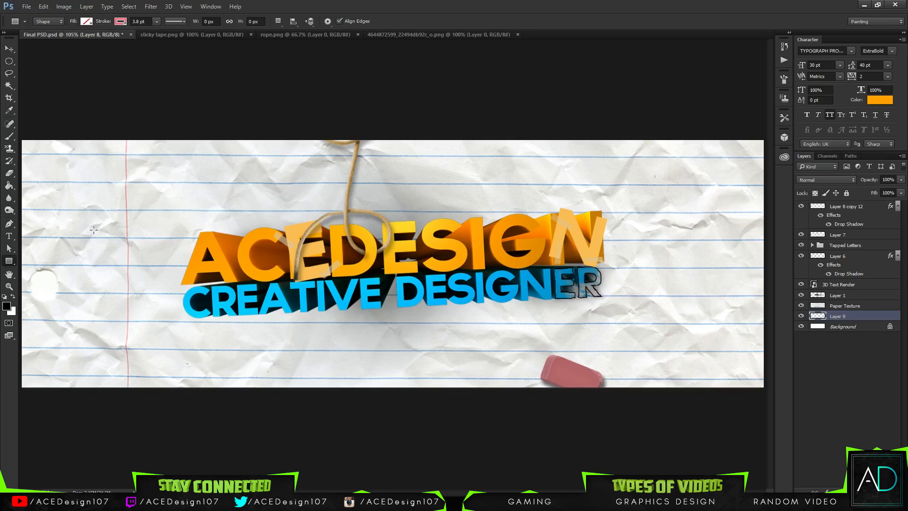
drag(94, 223, 686, 317)
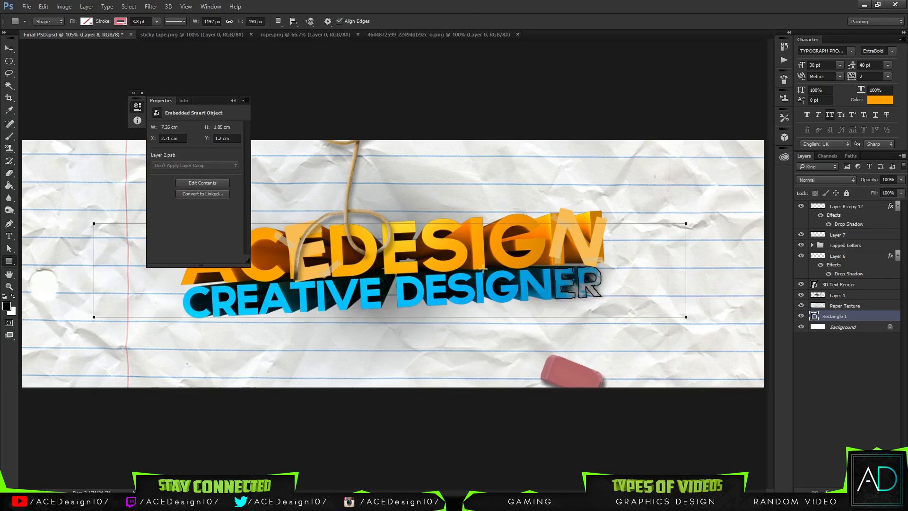
click(234, 101)
Step: Resize the pink rectangle outline to match the full 1500 by 500 px canvas
key(v)
drag(136, 230, 89, 178)
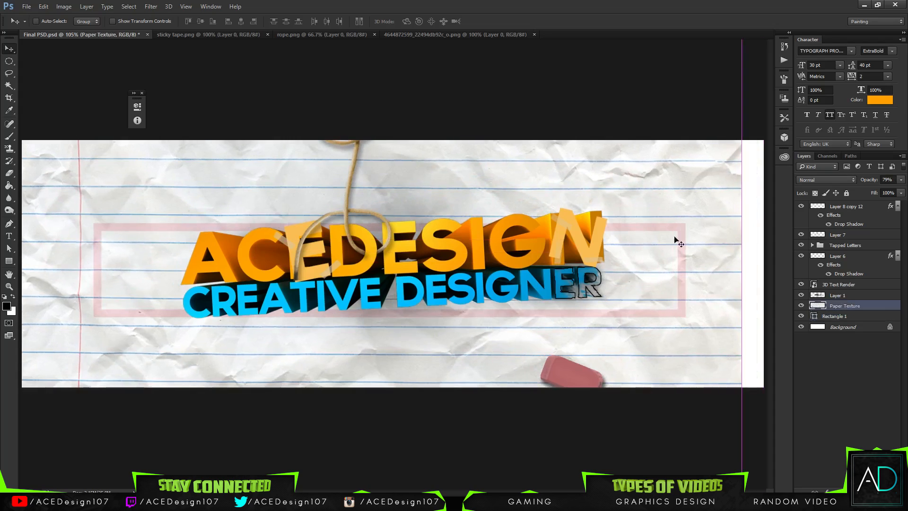
key(ctrl+z)
click(816, 316)
key(ctrl+t)
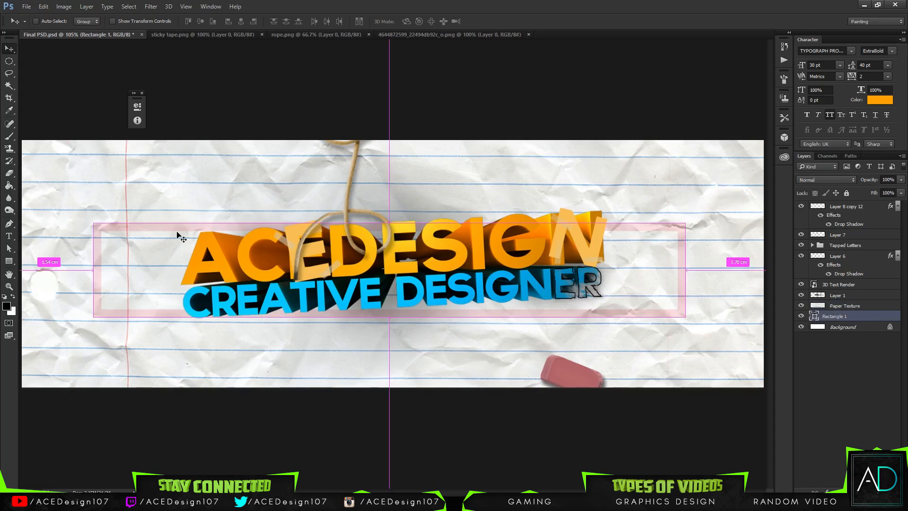
drag(178, 233, 94, 151)
drag(605, 235, 759, 387)
key(Return)
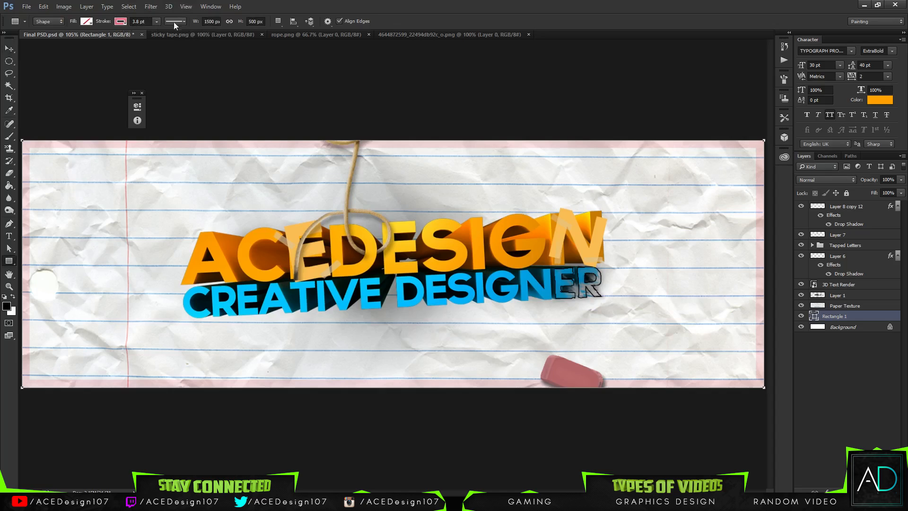
Step: Set the rectangle's stroke width to 3 pt and confirm its current pink stroke colour in the color picker
click(150, 21)
text(3)
key(Return)
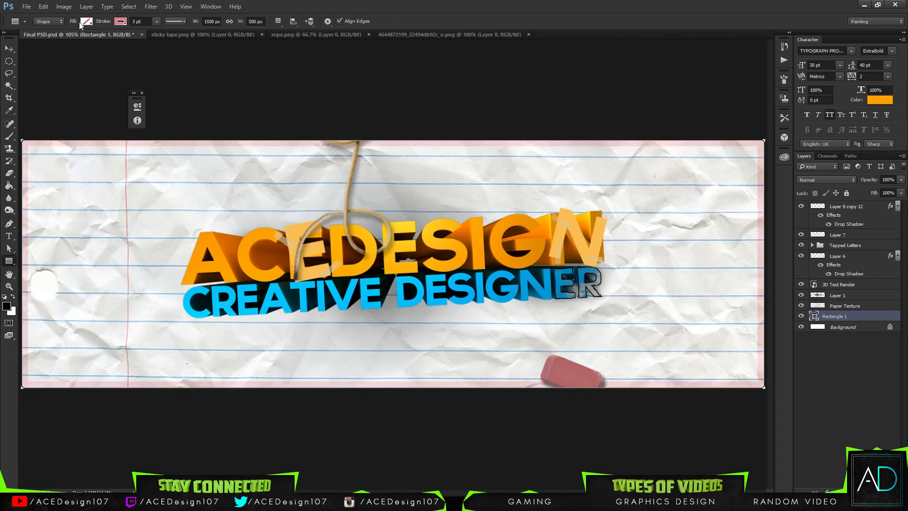
click(118, 24)
click(117, 24)
click(121, 22)
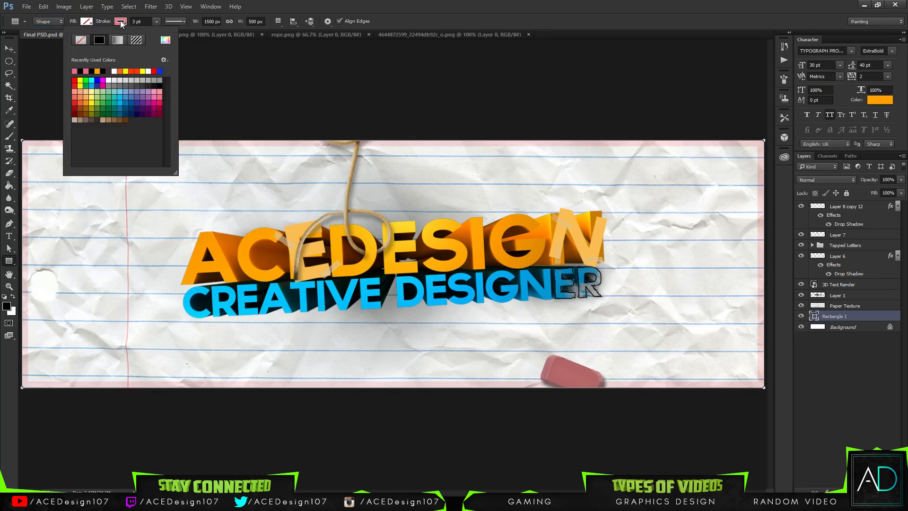
click(164, 40)
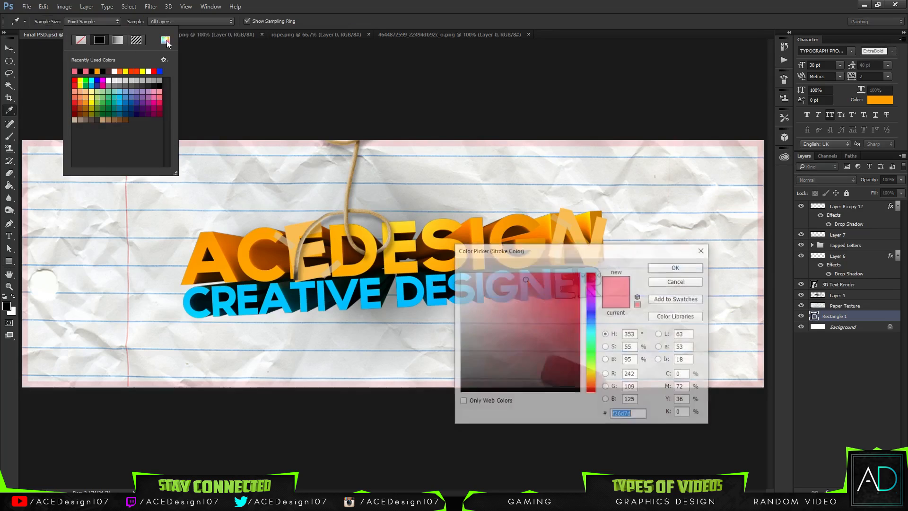
click(676, 267)
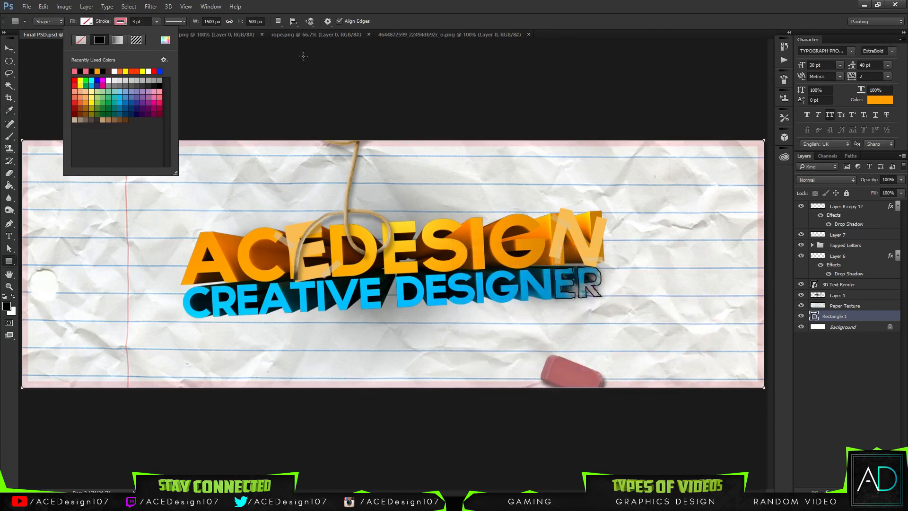
key(Return)
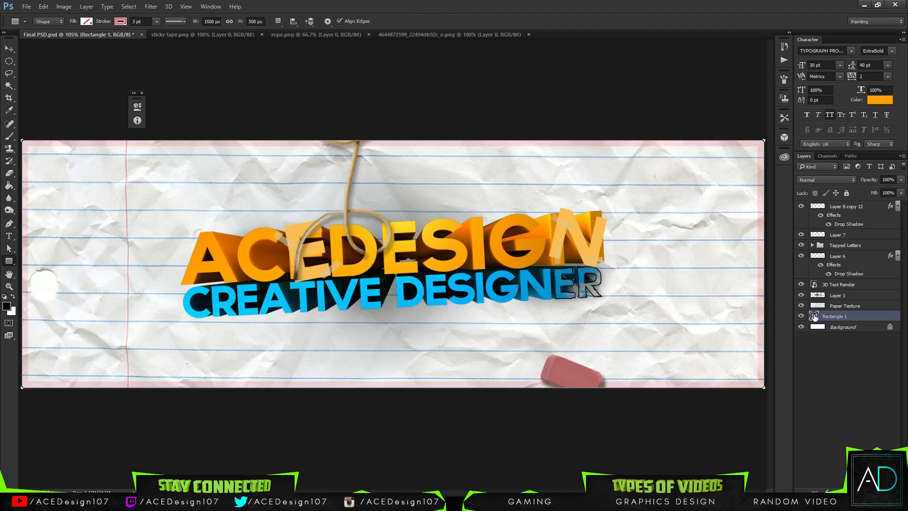
Step: Place the Rectangle 1 layer at the top of the layer stack and set its stroke width to 2 pt
drag(865, 318, 842, 205)
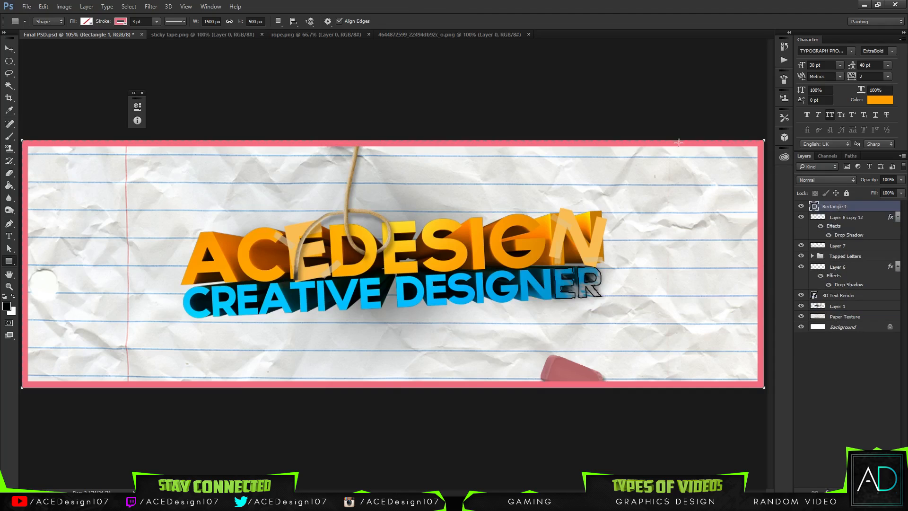
click(138, 21)
text(2)
key(Return)
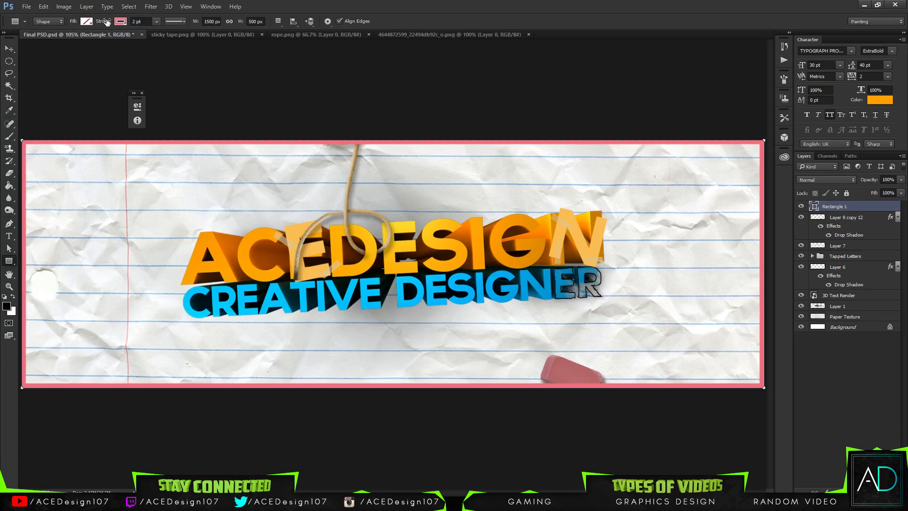
Step: Lighten the border's stroke colour to pale pink #ffc3c6
click(121, 21)
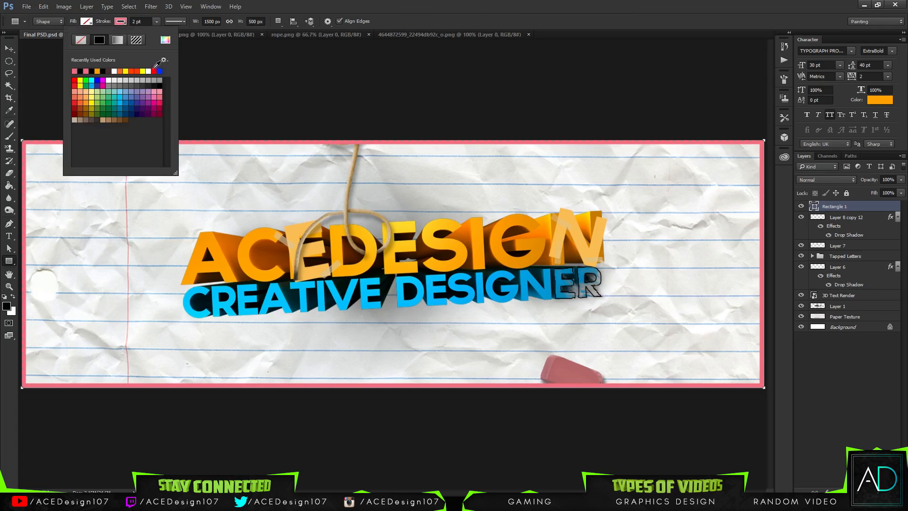
click(159, 91)
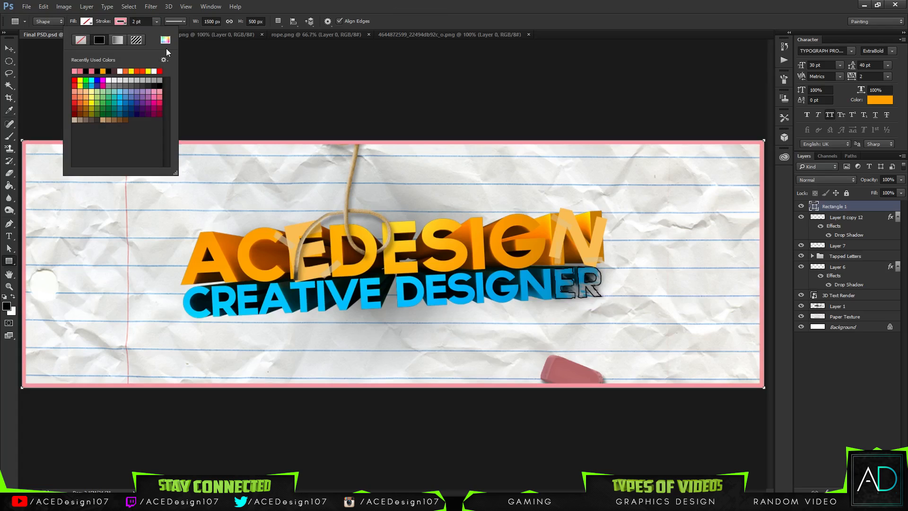
click(165, 40)
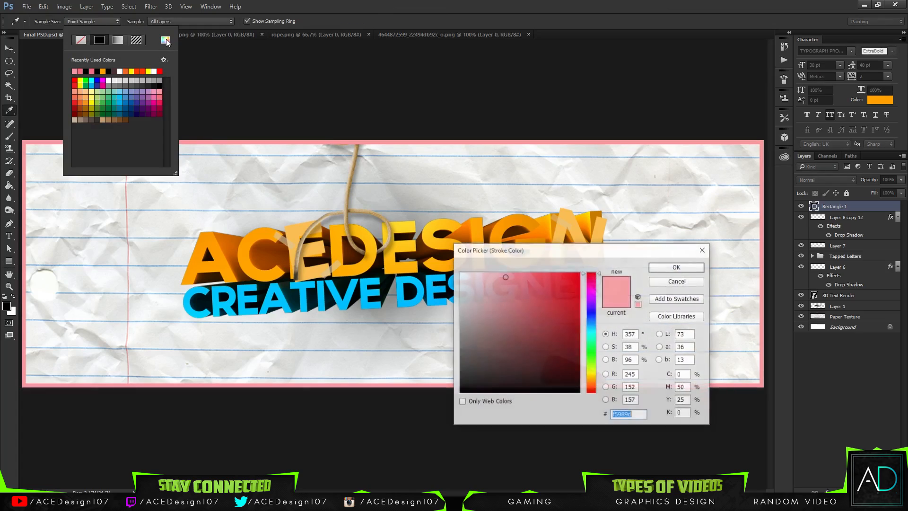
click(676, 268)
key(Escape)
key(v)
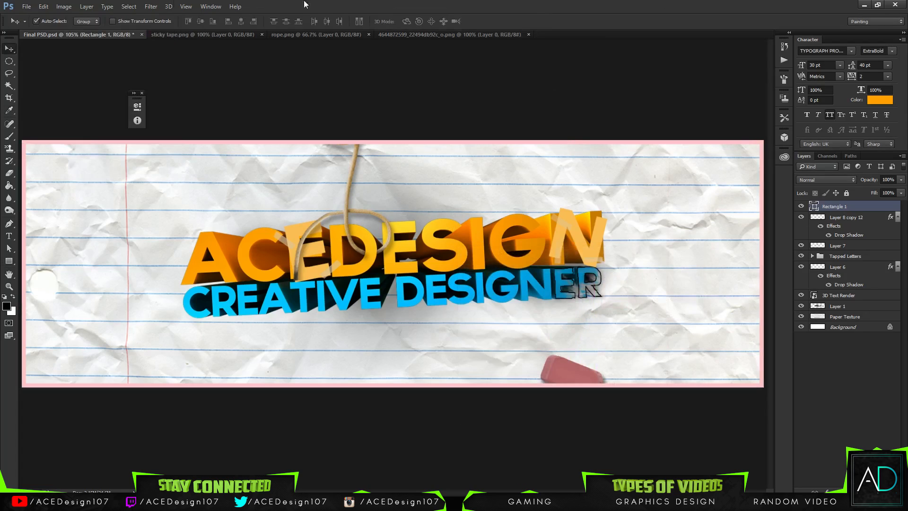
Step: Make the border's stroke colour a slightly more saturated light pink and close the floating properties panel
key(u)
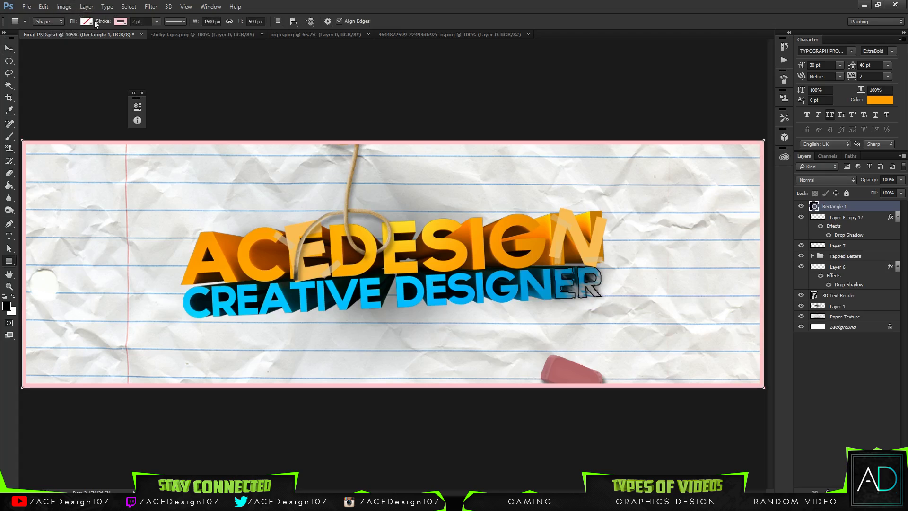
click(121, 21)
click(165, 41)
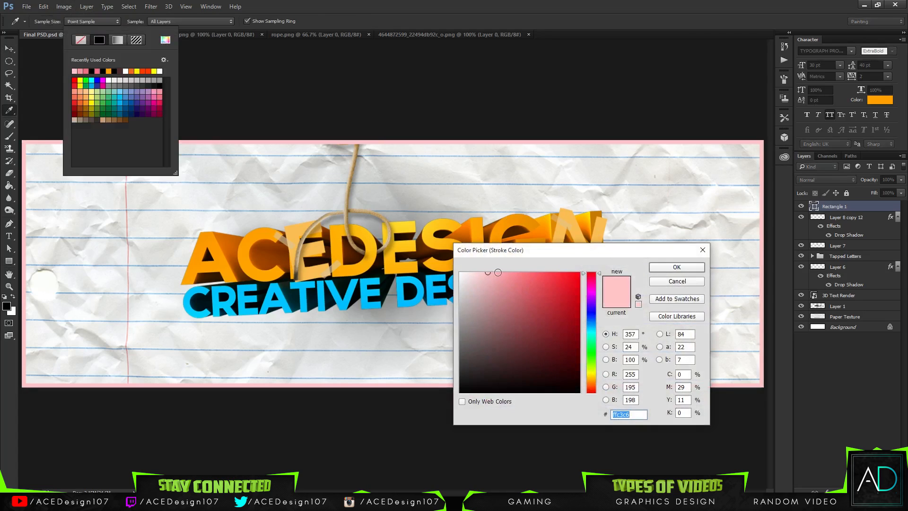
click(496, 273)
click(675, 266)
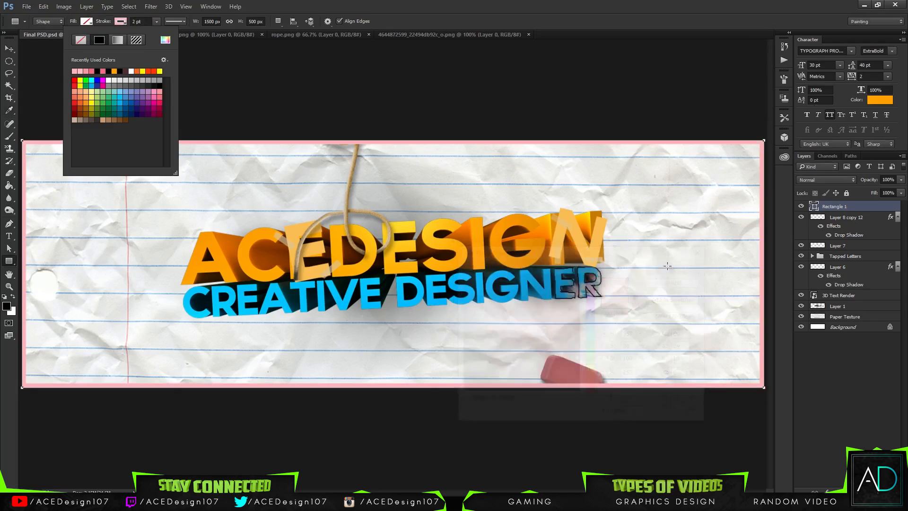
key(v)
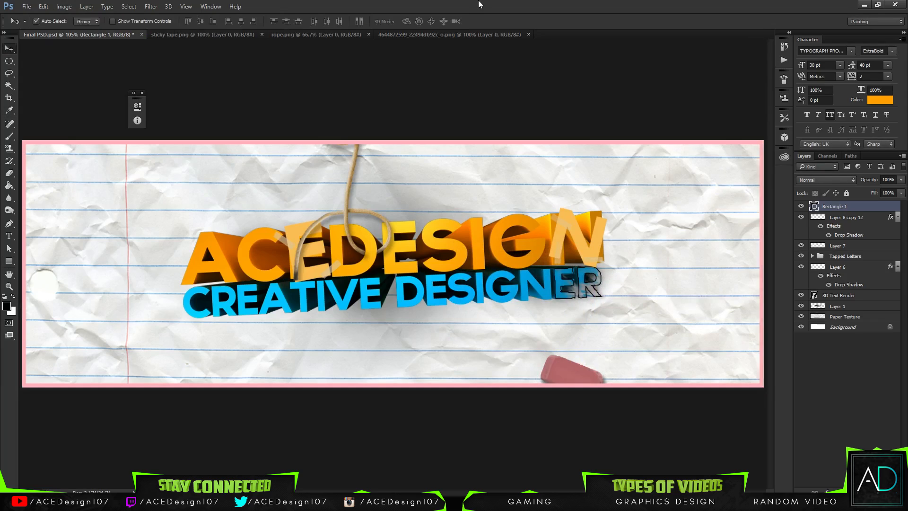
click(142, 93)
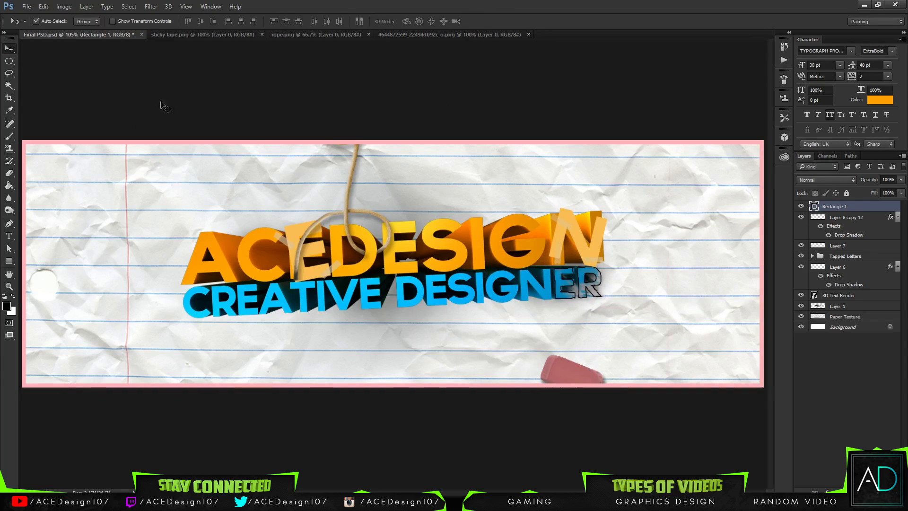
Step: Nudge the pink eraser slightly upward and to the right so less of it is hidden behind the border
click(848, 217)
key(ctrl+t)
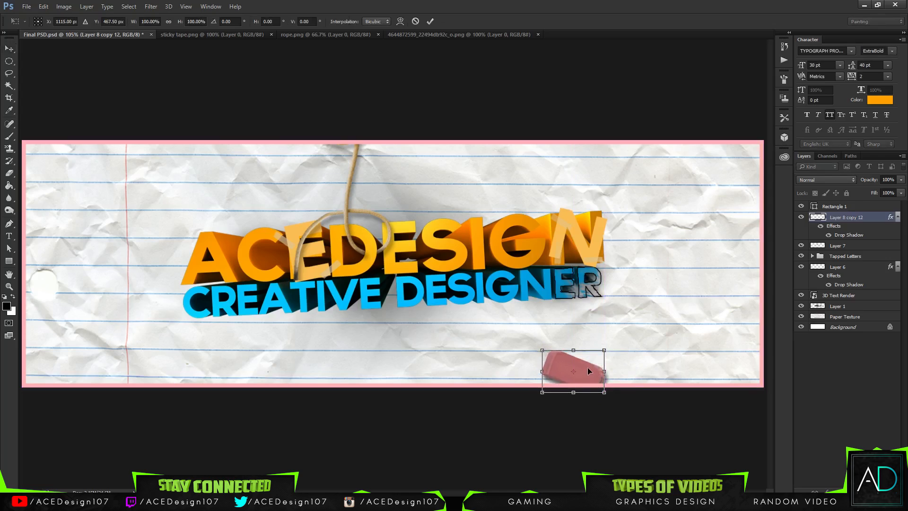
key(Return)
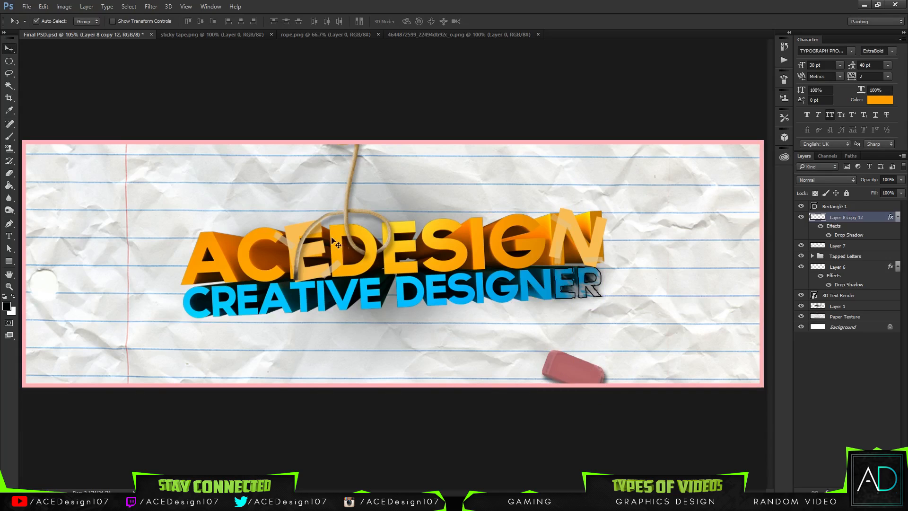
Step: Warp the rope on Layer 7 so its loose end reaches just below the taped letter E
click(844, 246)
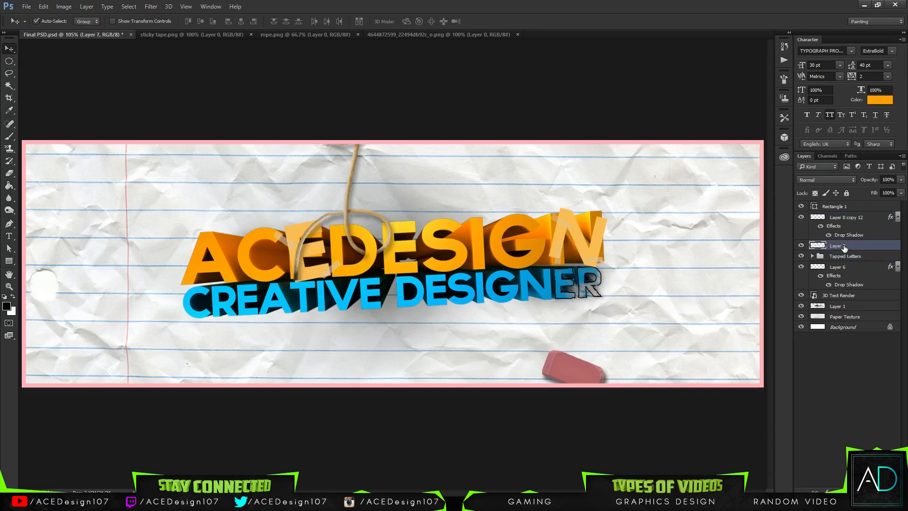
key(ctrl+plus)
key(ctrl+plus)
key(ctrl+t)
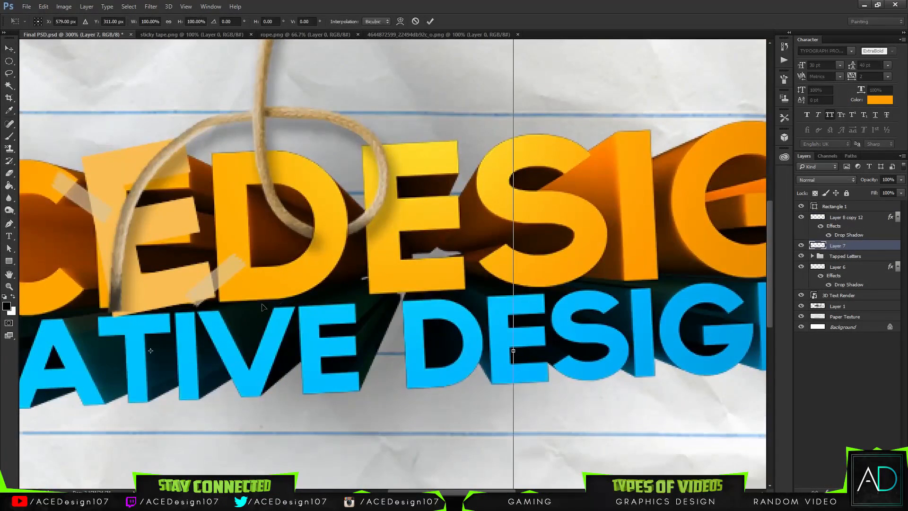
right_click(123, 291)
click(144, 363)
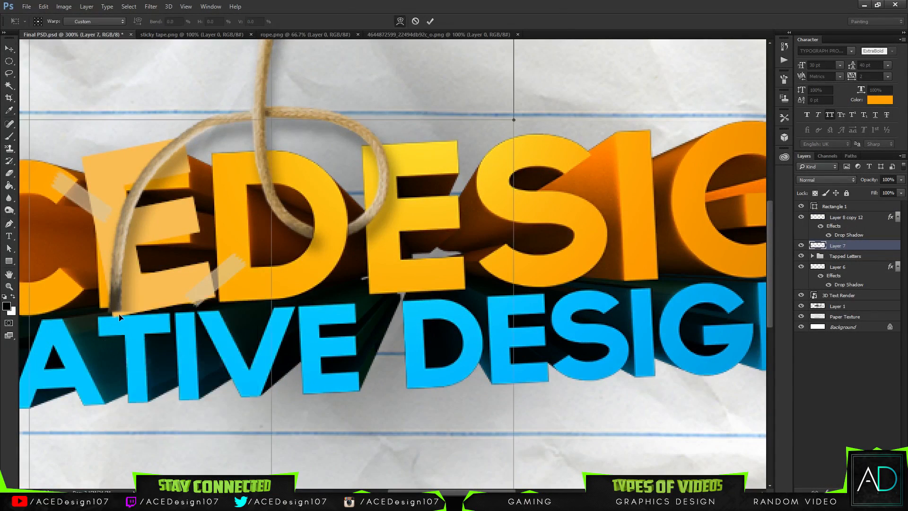
drag(118, 314, 118, 324)
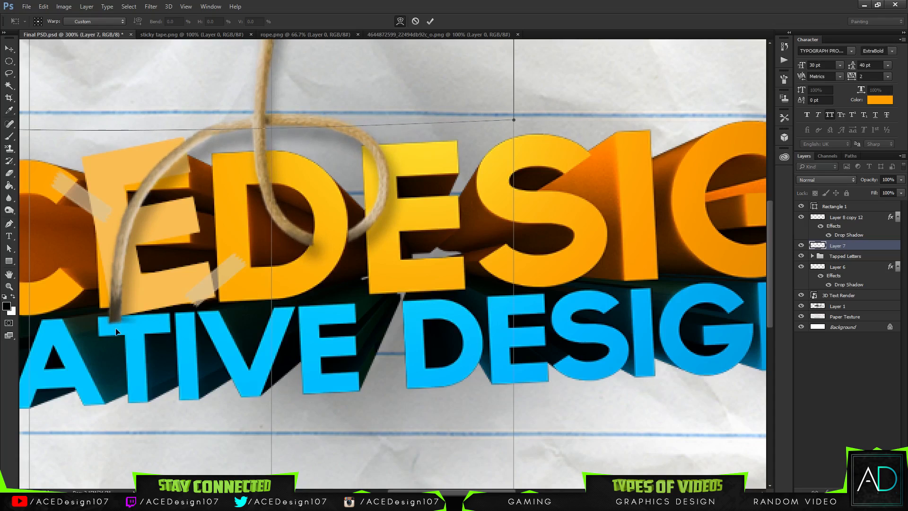
key(Return)
Step: Warp the rope a second time to raise its loop slightly around the letter D
key(ctrl+t)
right_click(287, 236)
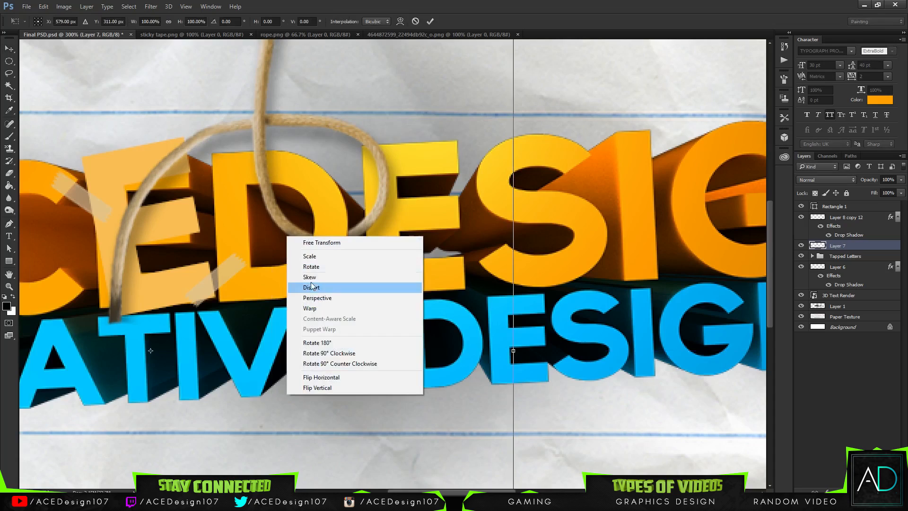
click(311, 308)
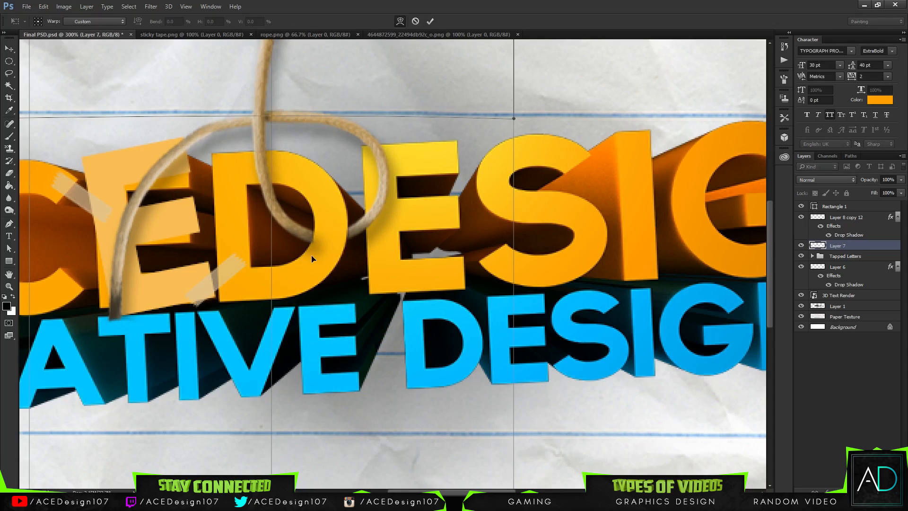
key(Return)
Step: Erase the excess rope at the bottom of the taped E and beside the D with the Eraser tool
key(e)
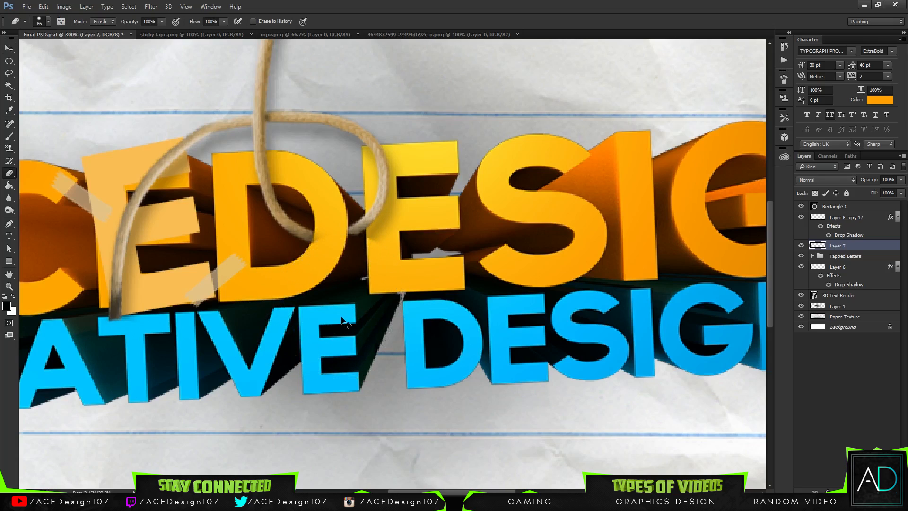
click(45, 21)
click(57, 52)
click(323, 255)
key(v)
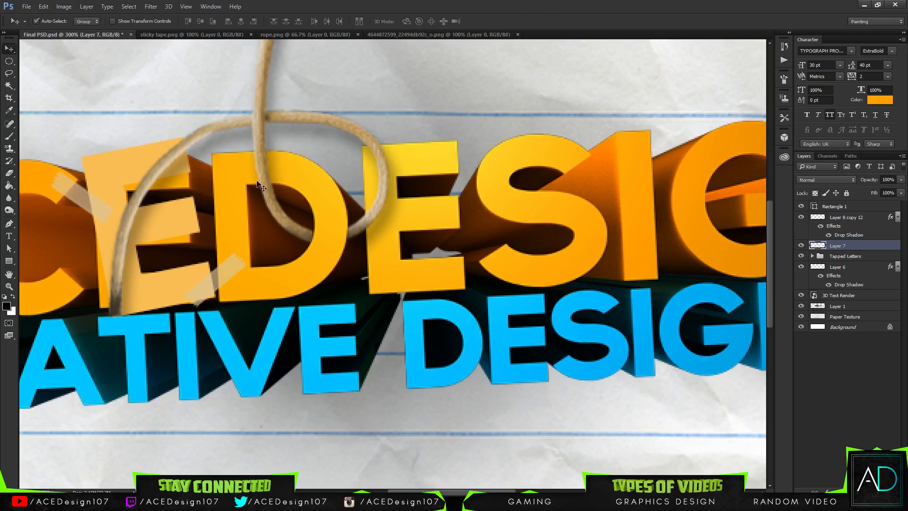
Step: Add a new layer above the rope and dab a soft white spot at its lower end with a 38 px, 0% hardness brush
key(ctrl+shift+alt+n)
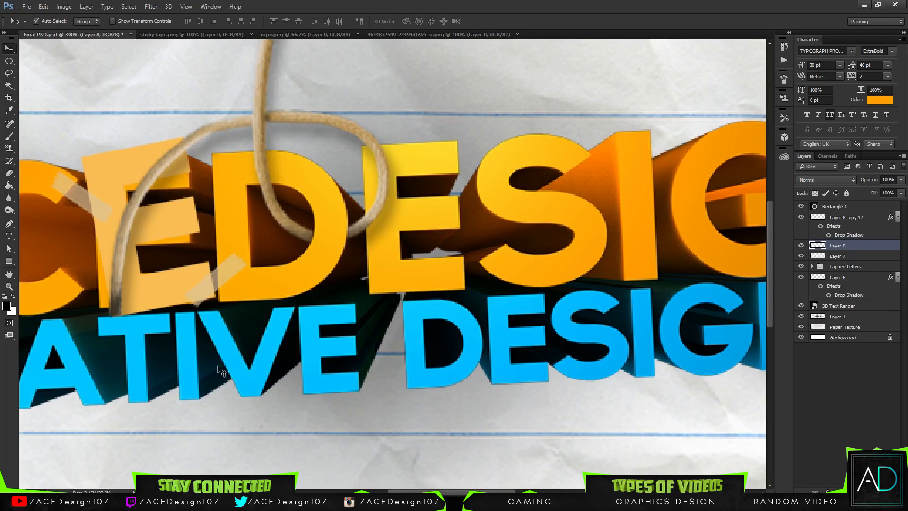
click(14, 297)
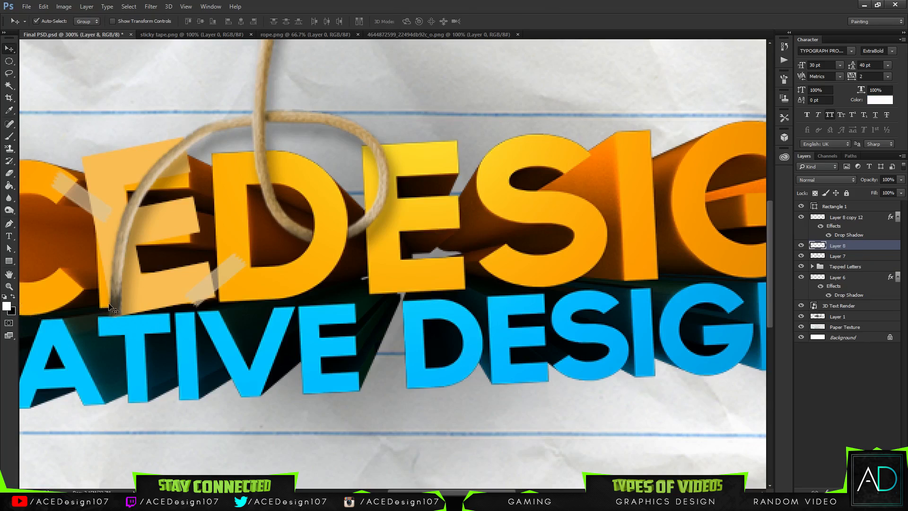
key(b)
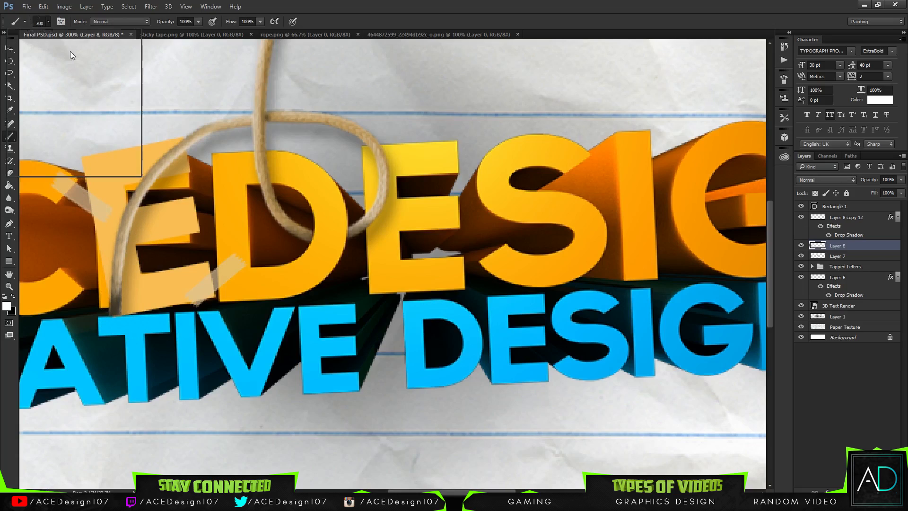
click(41, 22)
drag(84, 55, 67, 52)
click(115, 291)
key(ctrl+z)
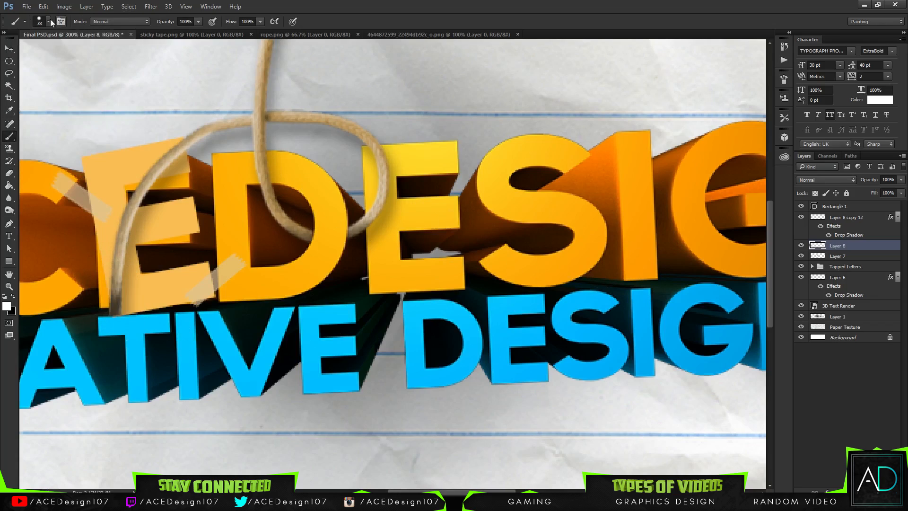
click(49, 20)
click(52, 70)
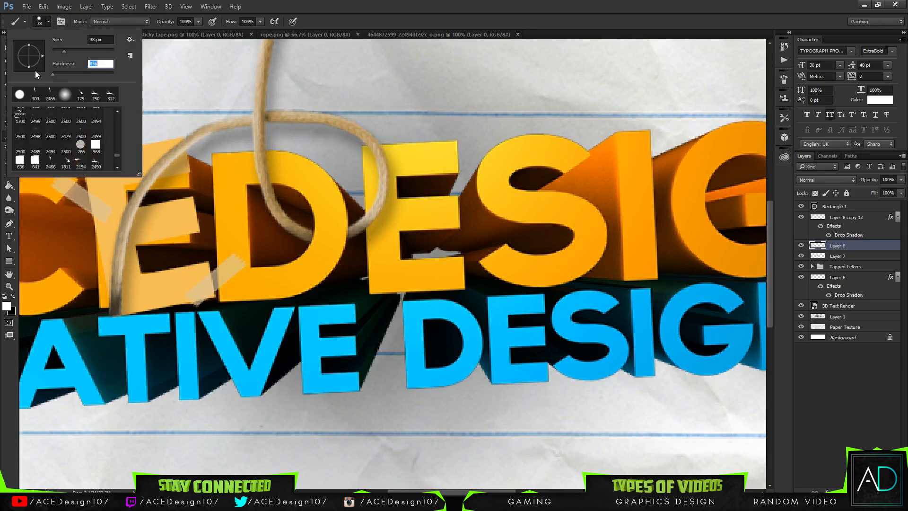
key(Return)
click(124, 297)
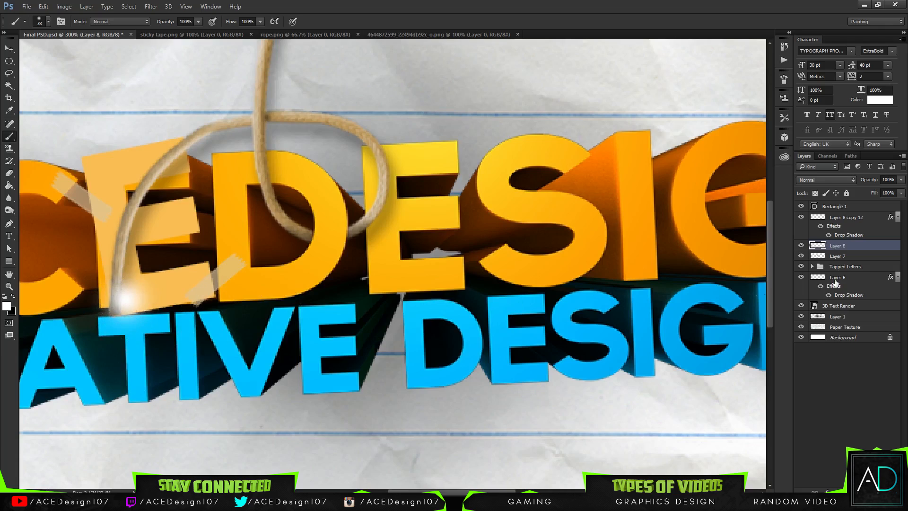
Step: Clip the white spot on Layer 8 to the rope and lower its opacity to about 36%
click(900, 192)
drag(872, 193, 869, 189)
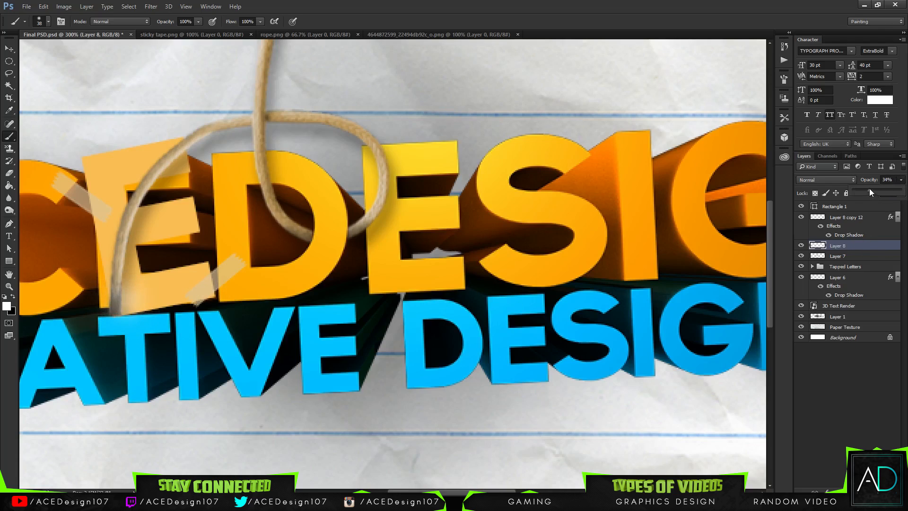
right_click(847, 245)
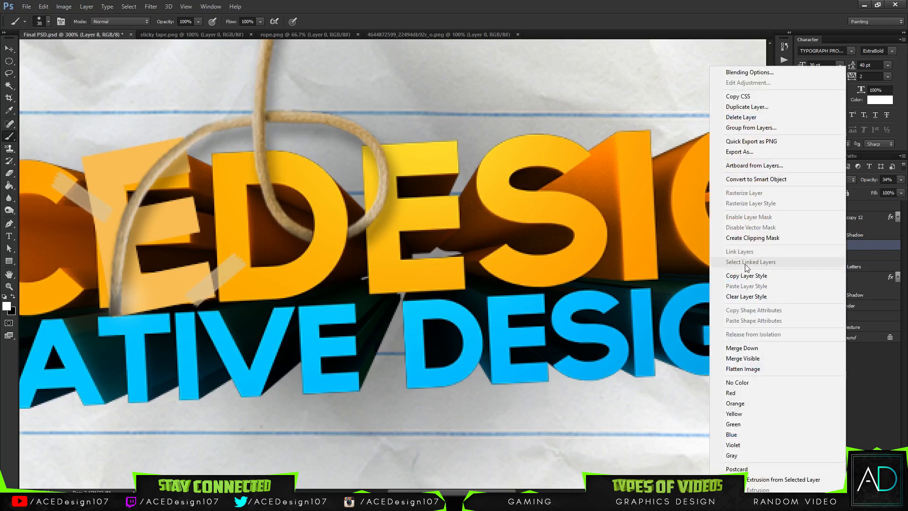
click(752, 237)
click(900, 179)
drag(859, 189, 877, 188)
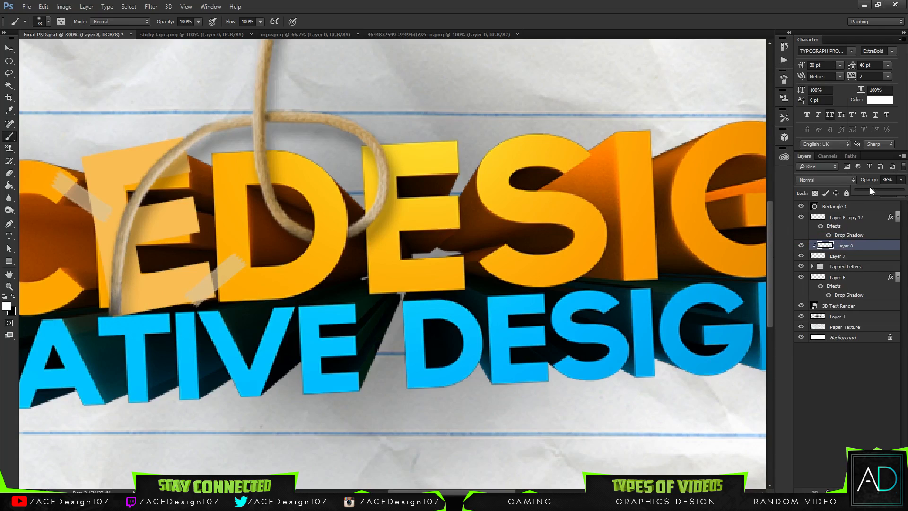
Step: Merge the white highlight on Layer 8 with the rope on Layer 7
ctrl+click(844, 256)
key(ctrl+e)
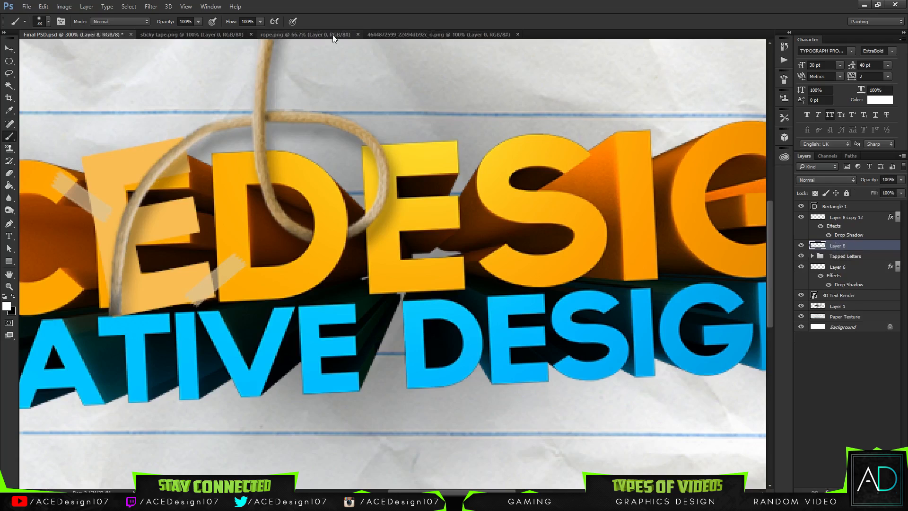
key(ctrl+0)
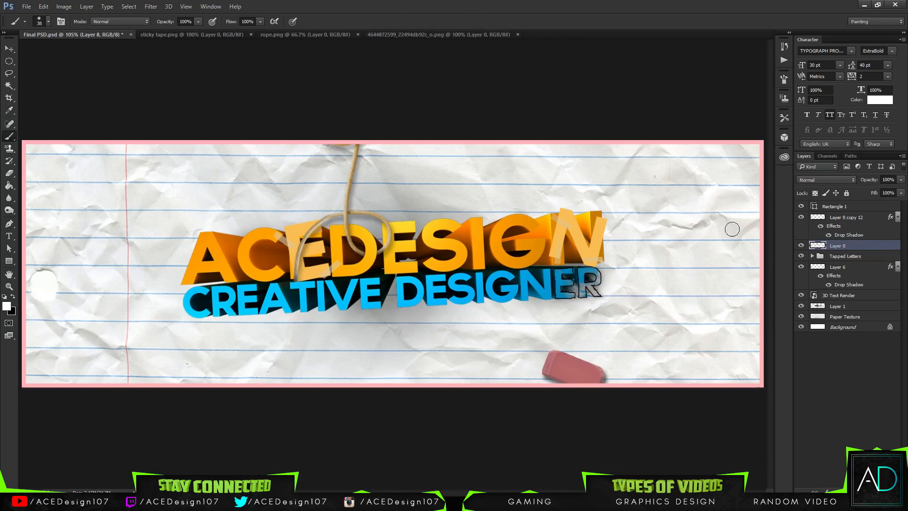
Step: Give the merged rope layer a faint drop shadow with 5% opacity and an enlarged size
right_click(861, 245)
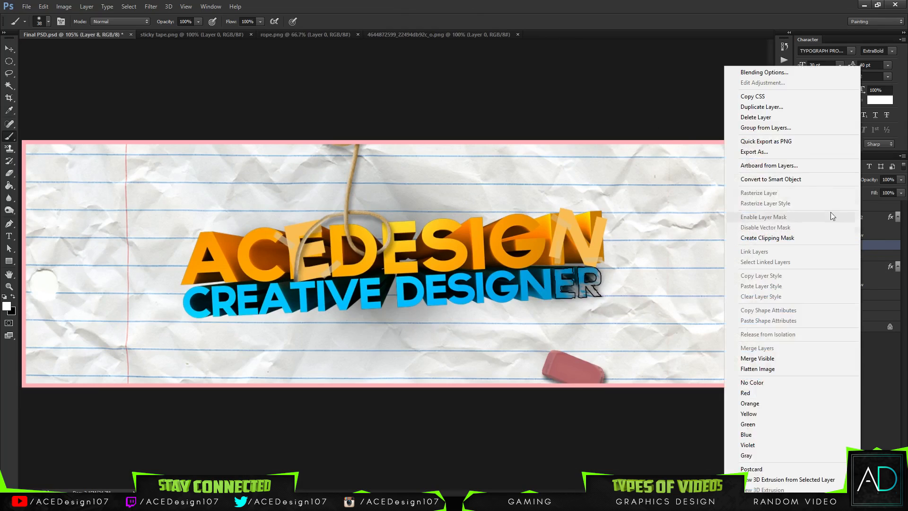
click(752, 72)
click(539, 239)
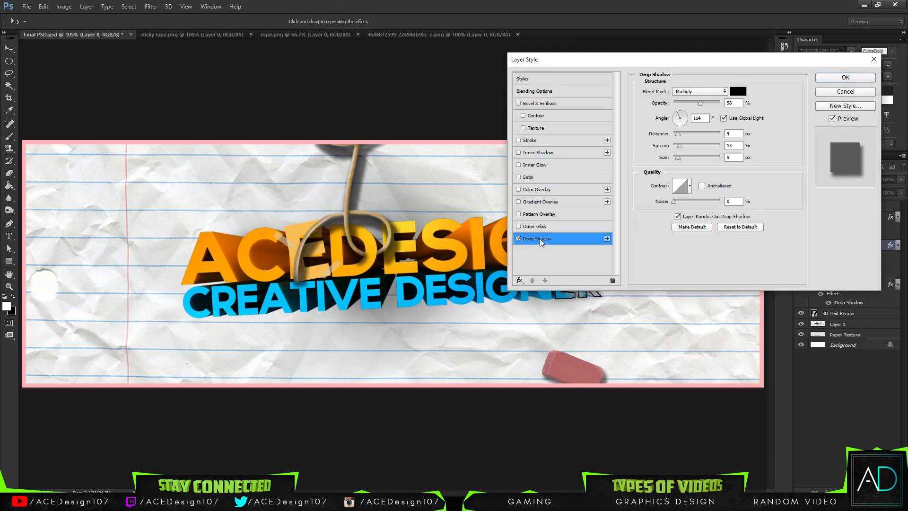
drag(692, 100, 676, 104)
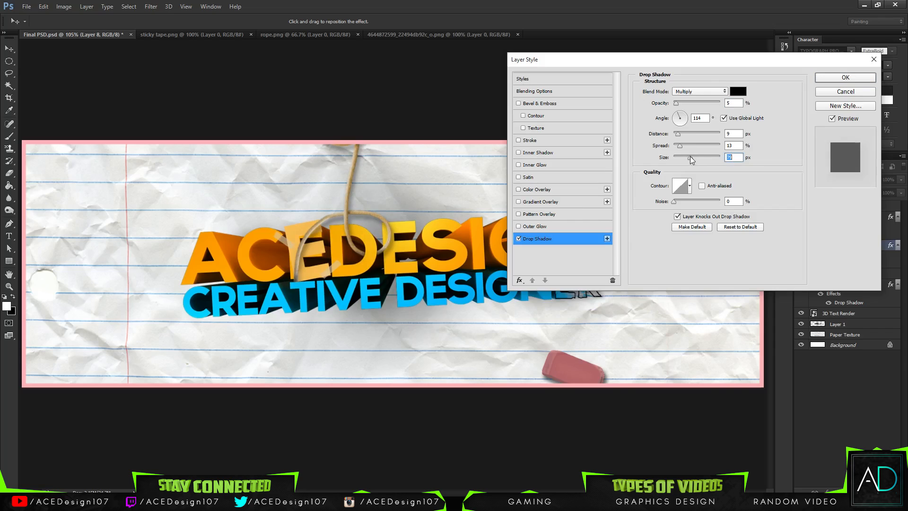
drag(687, 157, 690, 157)
click(844, 78)
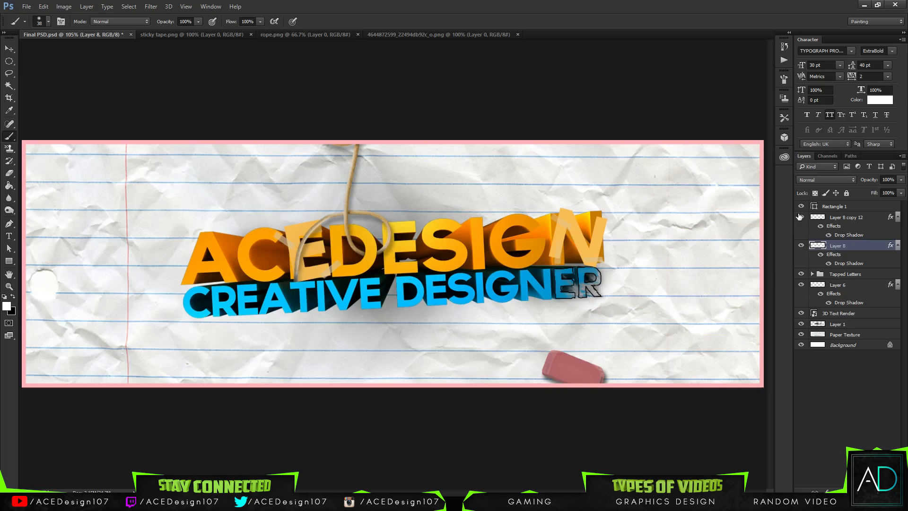
Step: Add a new empty layer above Rectangle 1 and activate the Brush tool
click(863, 210)
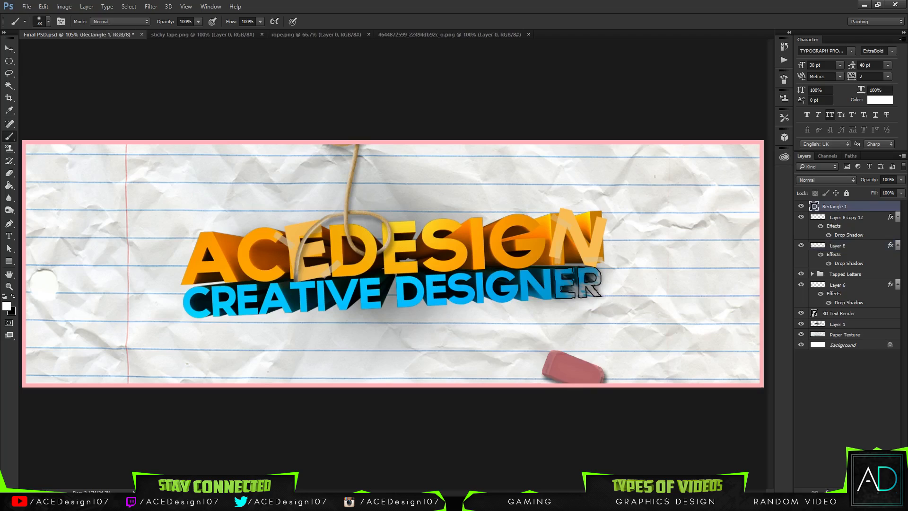
key(ctrl+shift+alt+n)
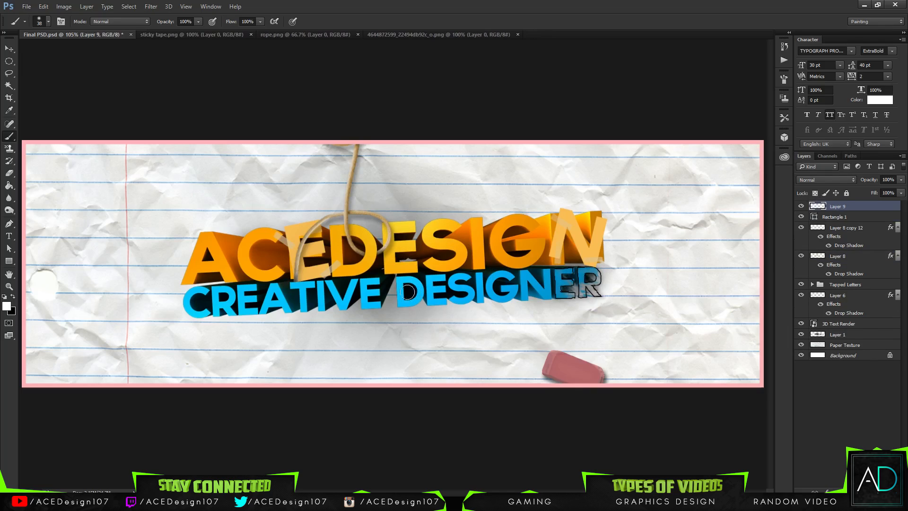
key(t)
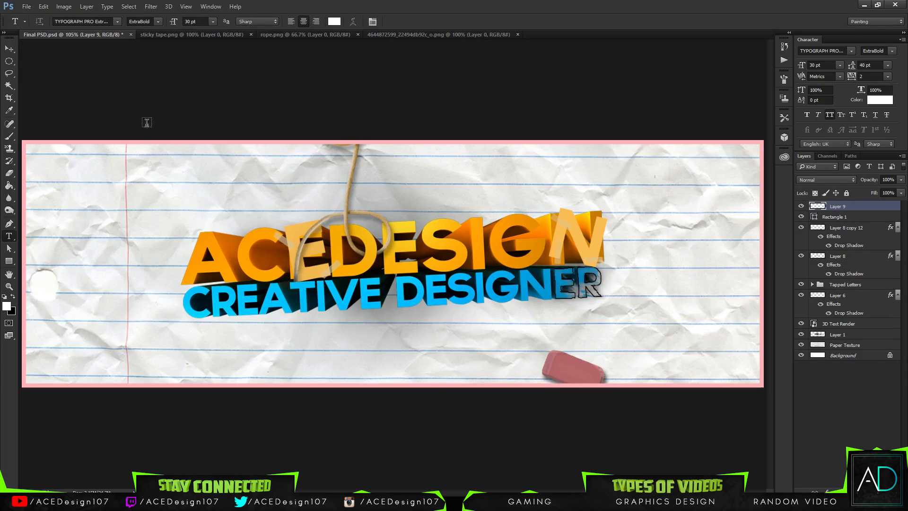
key(b)
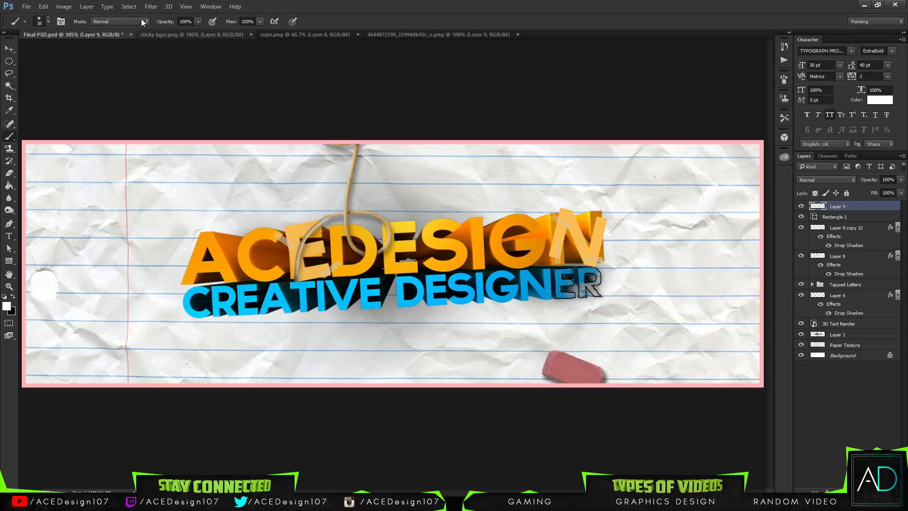
Step: Try a white splash below the lettering using the 2490 splatter brush reduced to 421 px
click(43, 21)
scroll(100, 152, down, 2)
scroll(100, 153, down, 1)
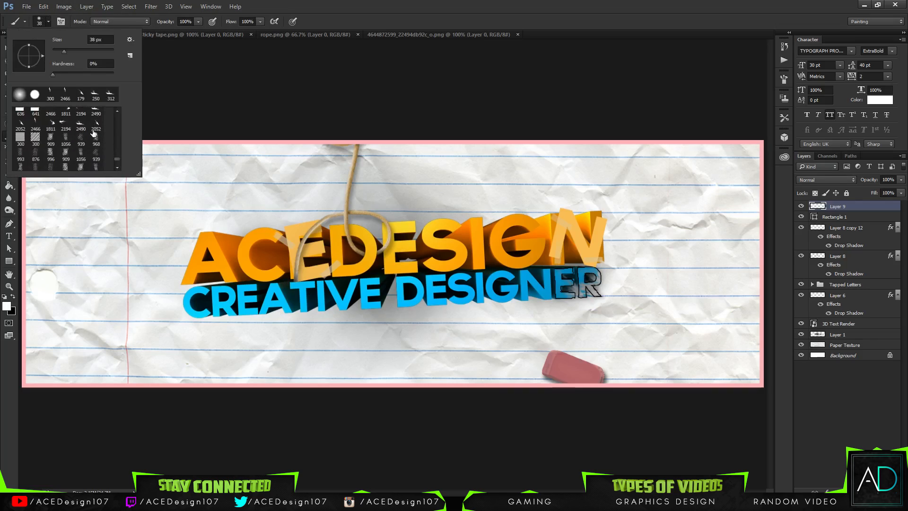
click(80, 127)
drag(110, 52, 96, 52)
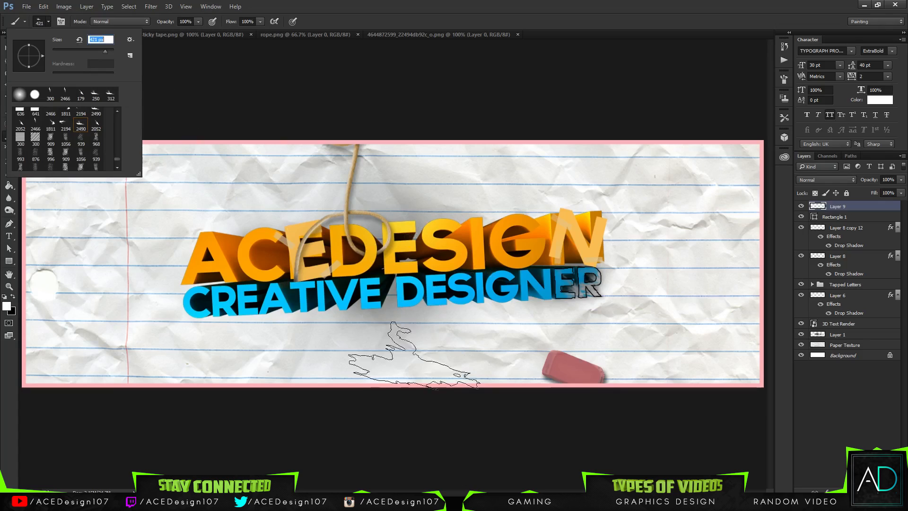
click(409, 335)
key(ctrl+z)
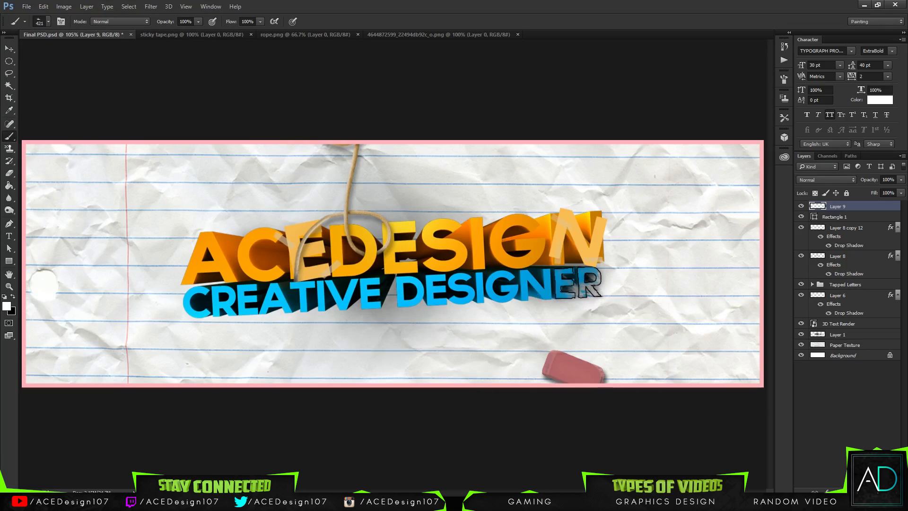
Step: Try a pure red splash below the lettering with the same 421 px splatter brush
click(7, 306)
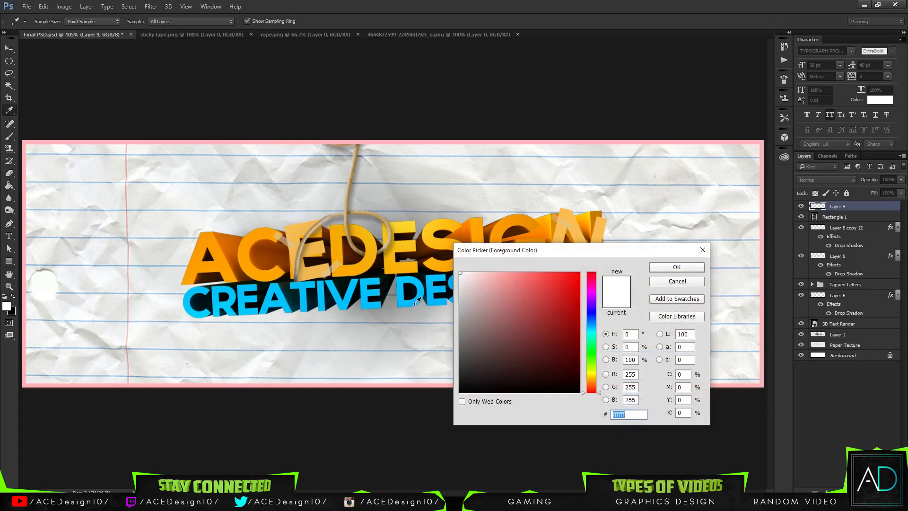
mouse_move(556, 331)
mouse_down()
mouse_move(559, 288)
mouse_move(658, 260)
mouse_up()
click(659, 266)
click(401, 346)
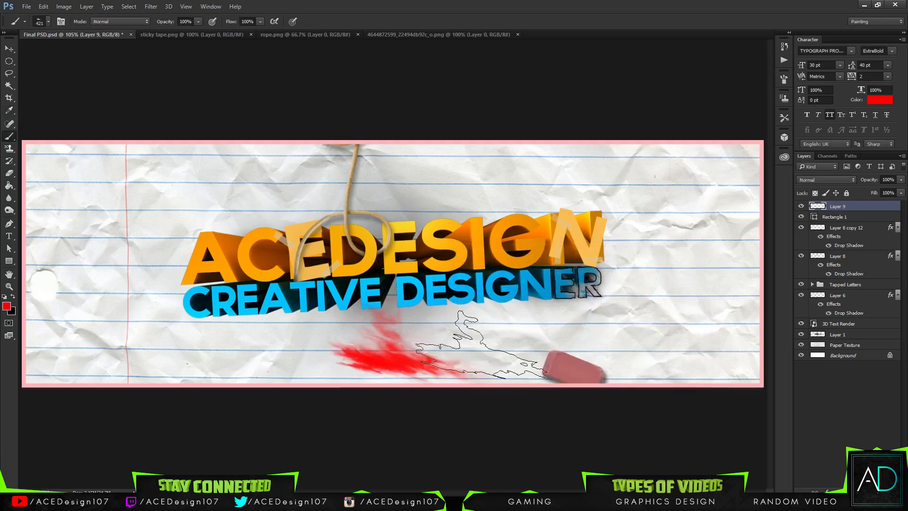
key(ctrl+z)
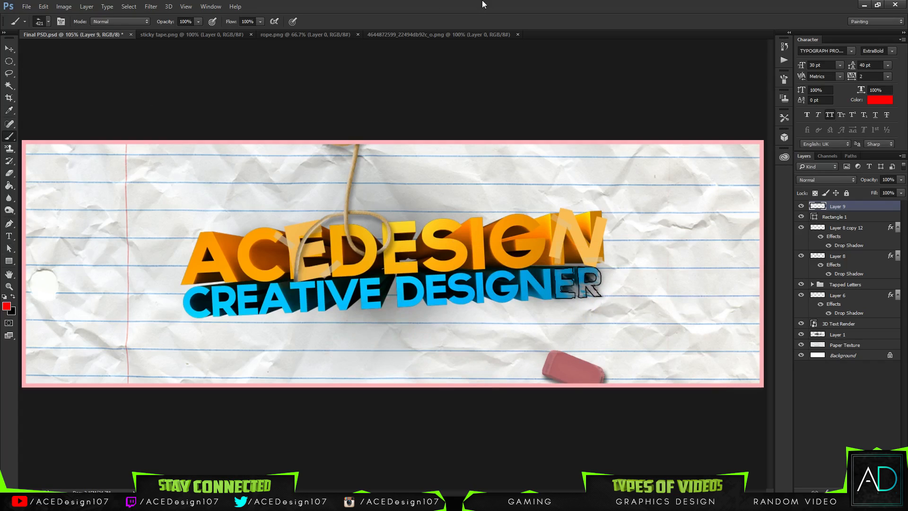
Step: Set the foreground color to orange ffa000, sampled from the ACEDESIGN lettering, for the Brush tool
click(7, 306)
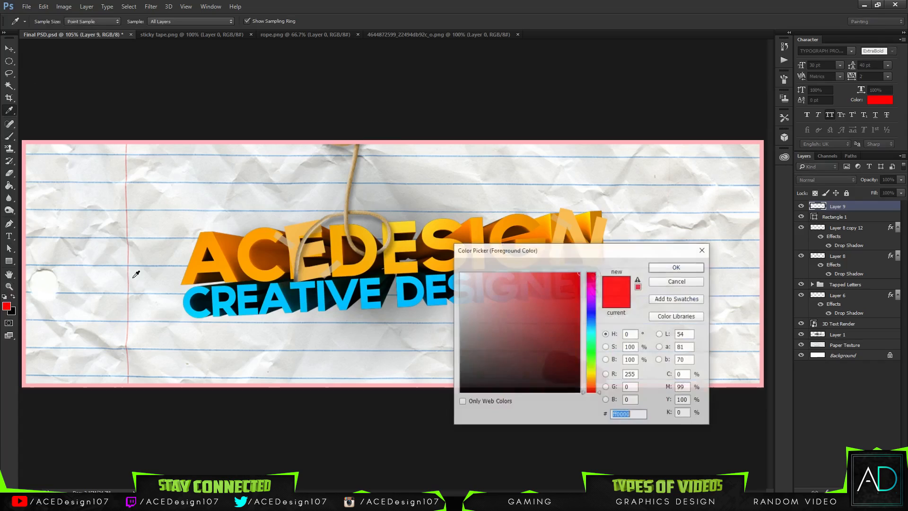
click(259, 231)
click(677, 267)
key(b)
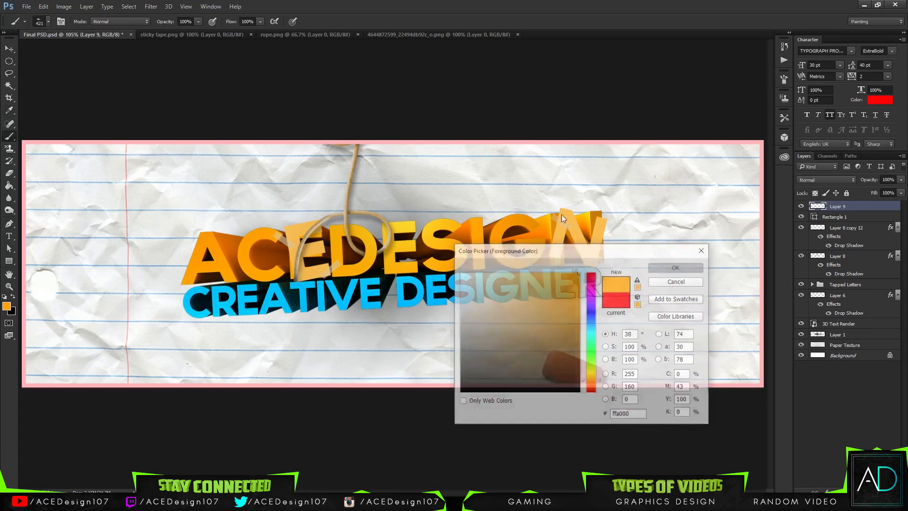
Step: Try an orange splash below the lettering with the splatter brush reduced to 297 px
click(49, 21)
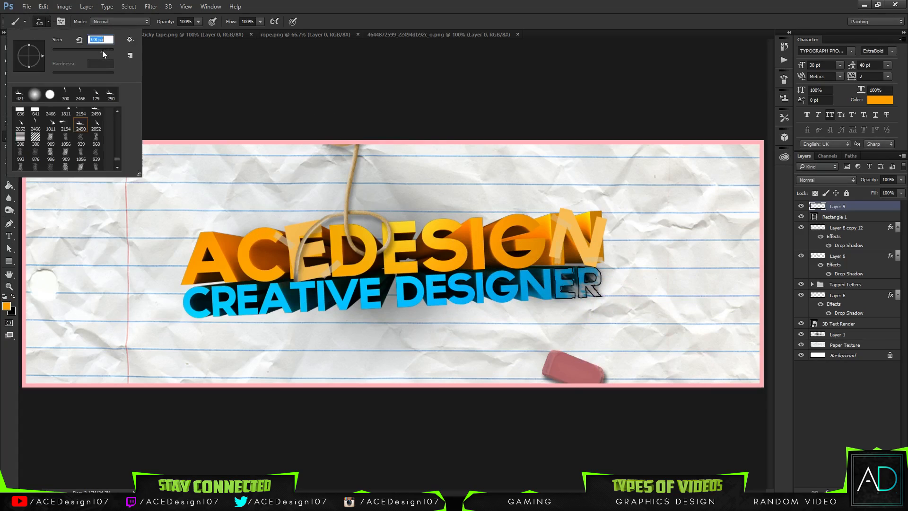
drag(102, 50, 102, 50)
key(Return)
click(378, 348)
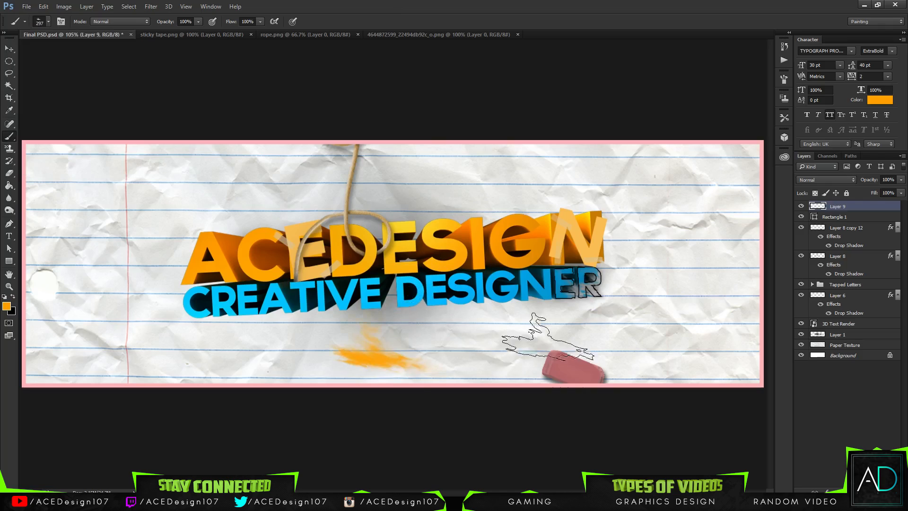
key(ctrl+z)
Step: Paint an orange splash just below the middle of the lettering with the 2194 splatter brush resized to 600 px
click(51, 21)
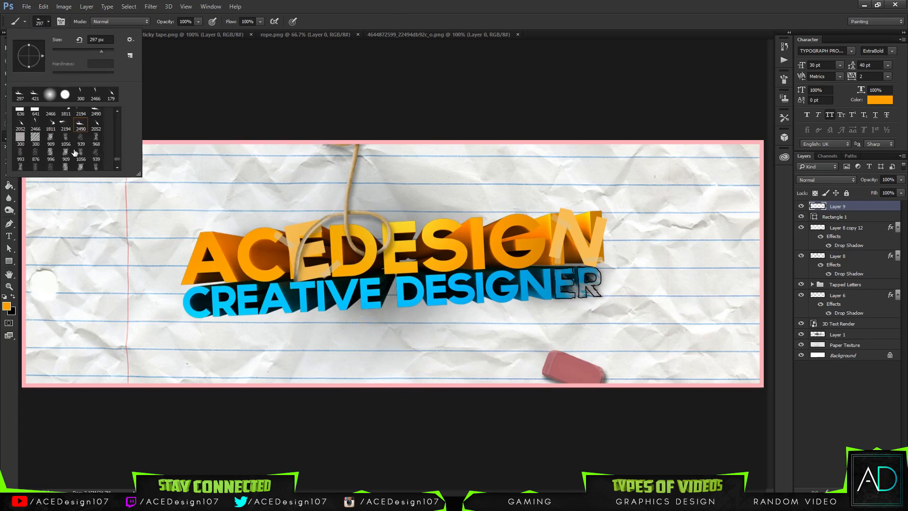
click(66, 124)
key(Return)
click(366, 350)
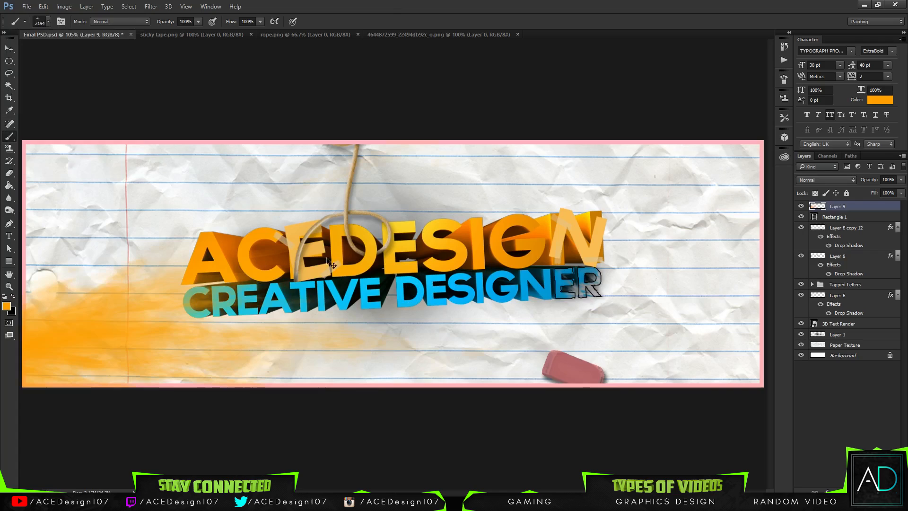
key(ctrl+z)
click(48, 22)
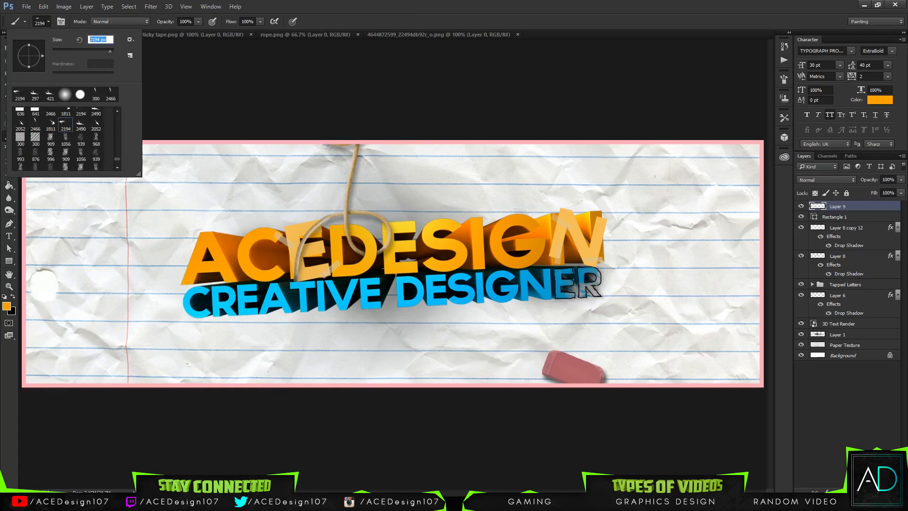
text(600)
key(Return)
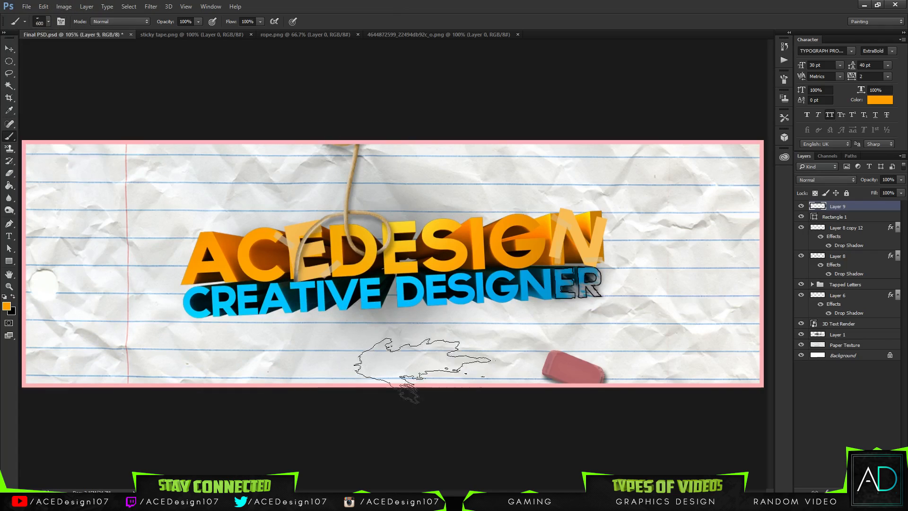
click(409, 352)
key(ctrl+z)
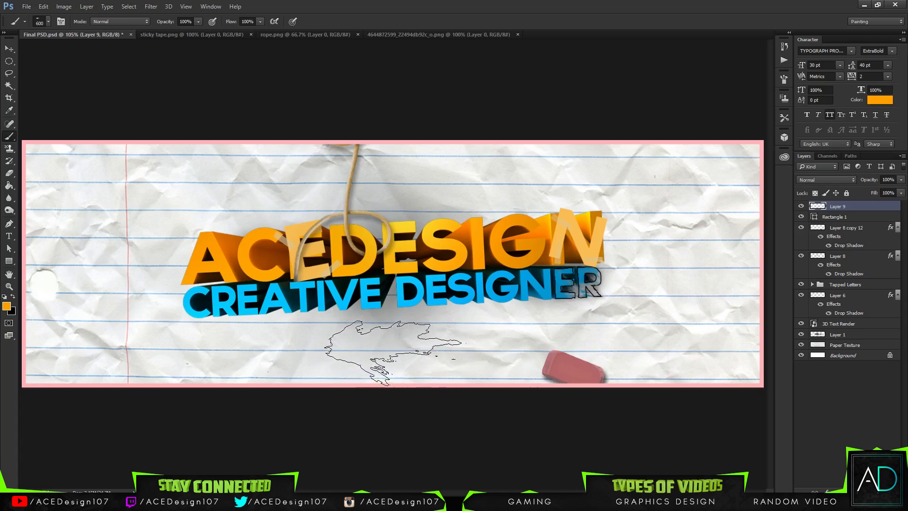
click(397, 348)
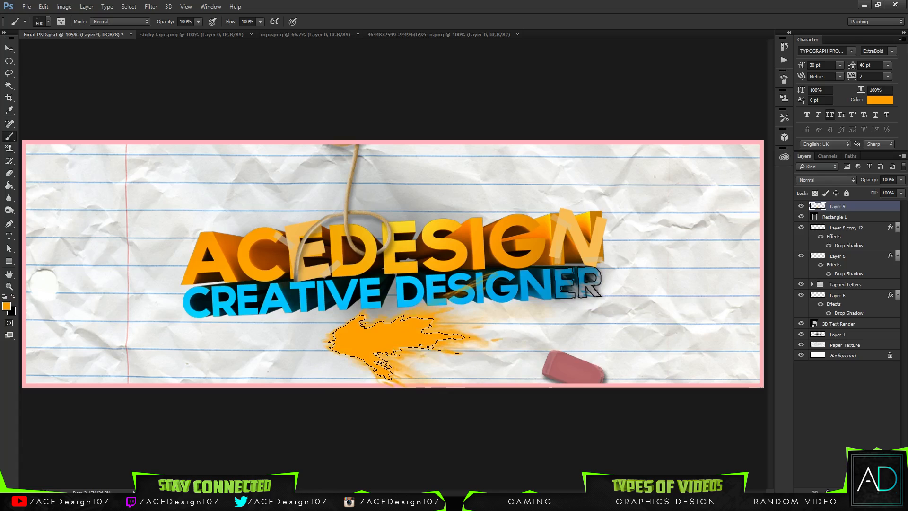
Step: Scale the orange splash down to a little over half its size and keep it centred below the lettering
key(ctrl+t)
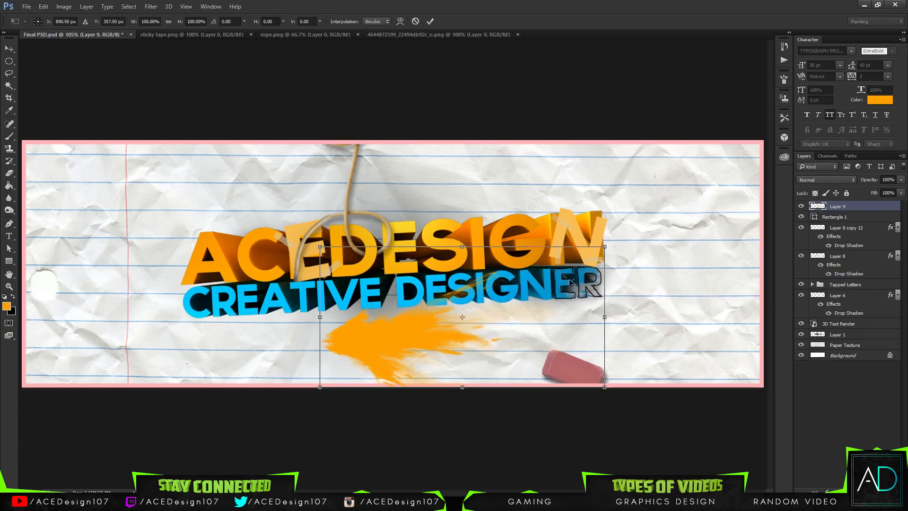
drag(607, 249, 571, 267)
drag(519, 356, 482, 359)
drag(529, 270, 502, 284)
key(Return)
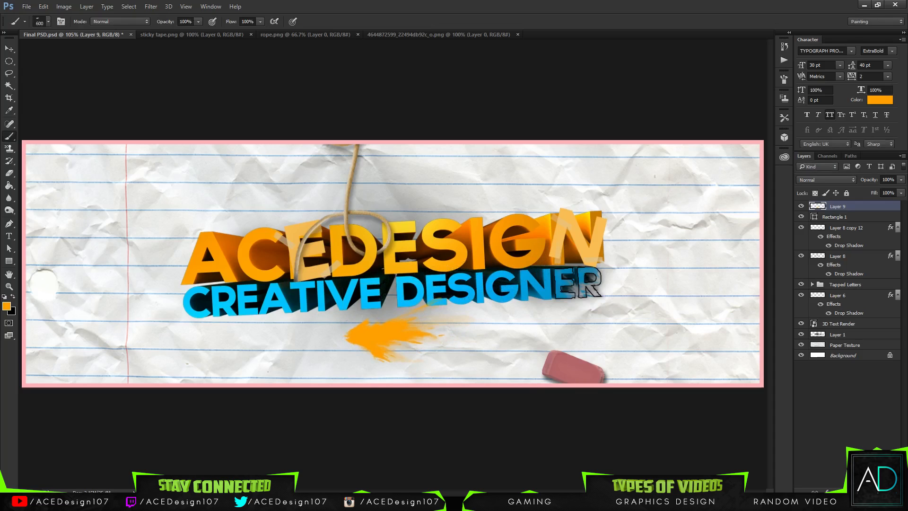
Step: Lower the orange splash layer's opacity to 74%
click(900, 180)
drag(900, 189, 878, 192)
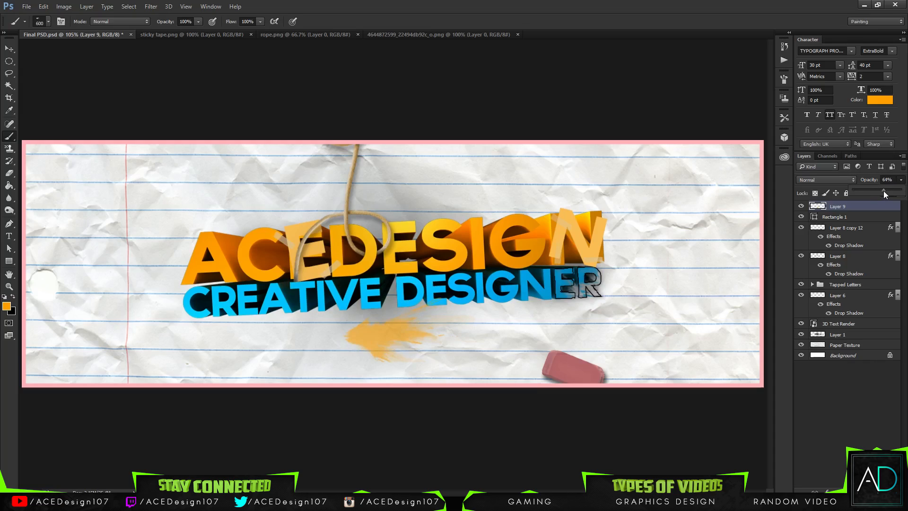
drag(892, 192, 885, 196)
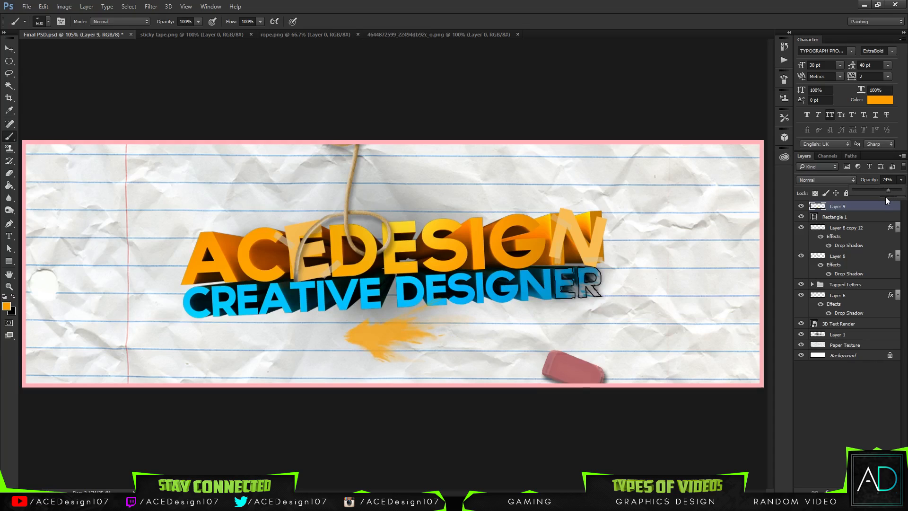
Step: Move the orange splash slightly down and enlarge it to about 106.5%
key(ctrl+t)
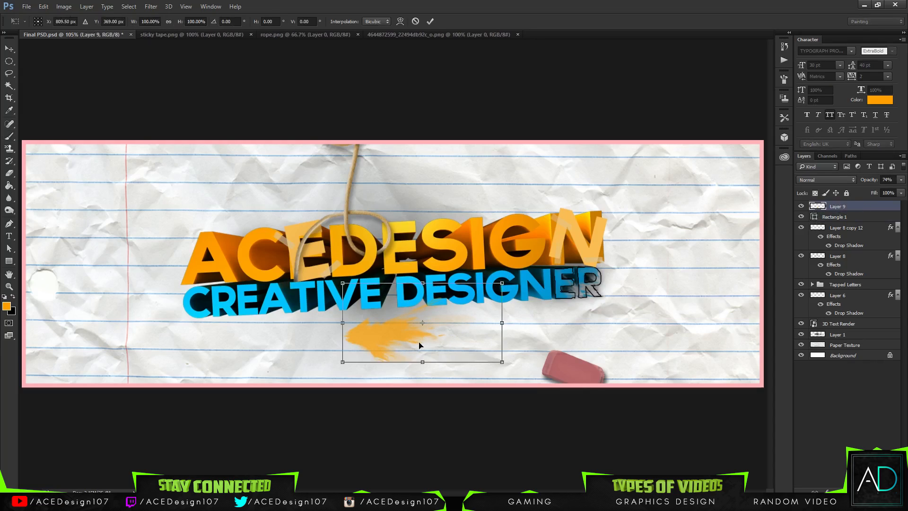
drag(419, 344, 424, 353)
key(Return)
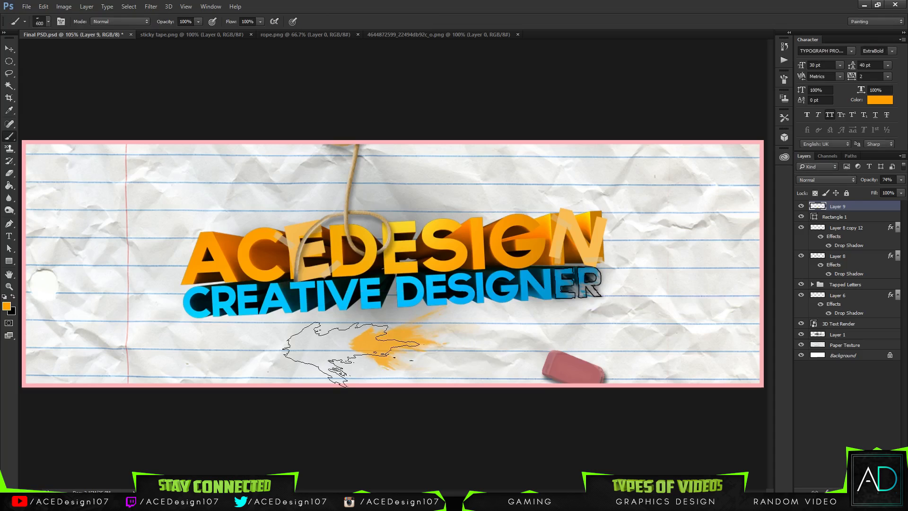
key(ctrl+t)
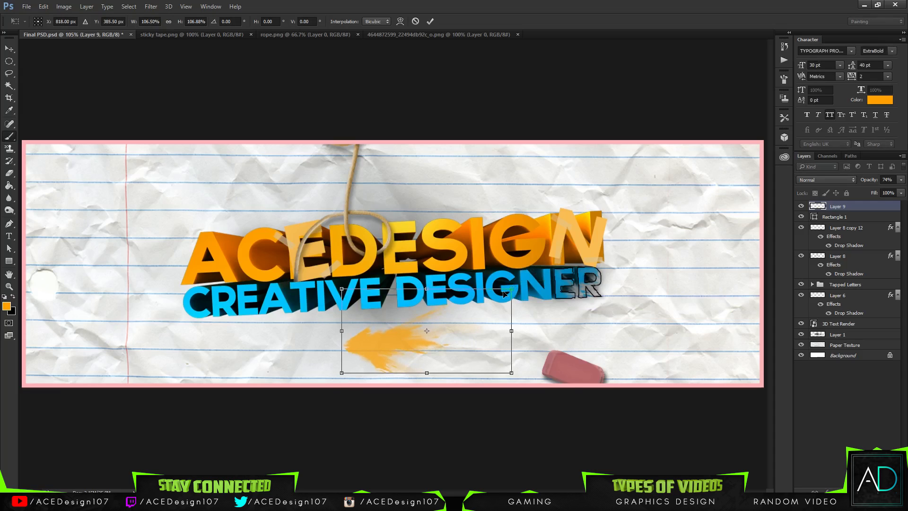
key(Return)
key(v)
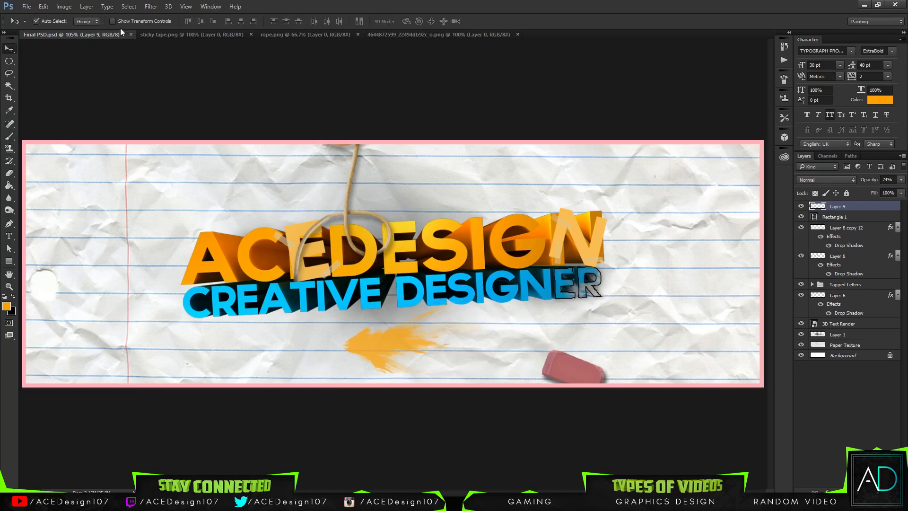
Step: Fill out the splash's right half with the 1811 splatter brush at 201 px, undoing the first stroke and repainting it
key(b)
click(44, 23)
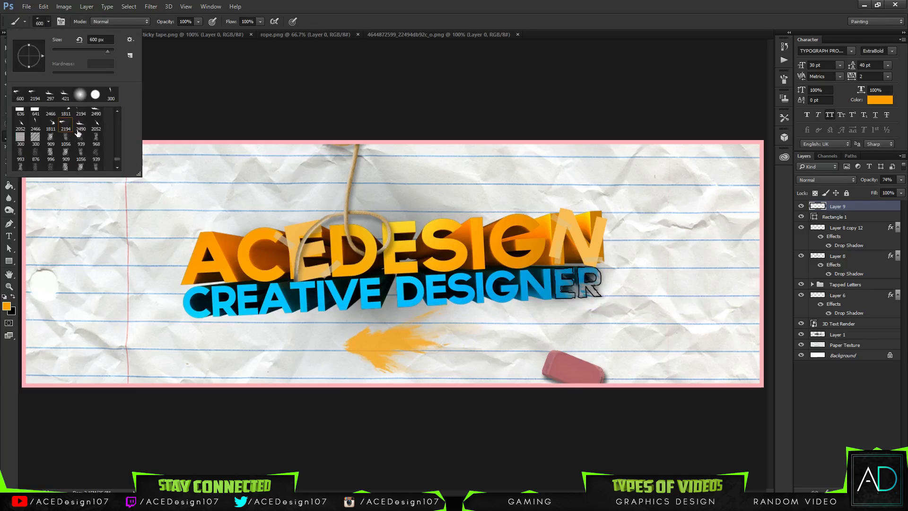
click(97, 126)
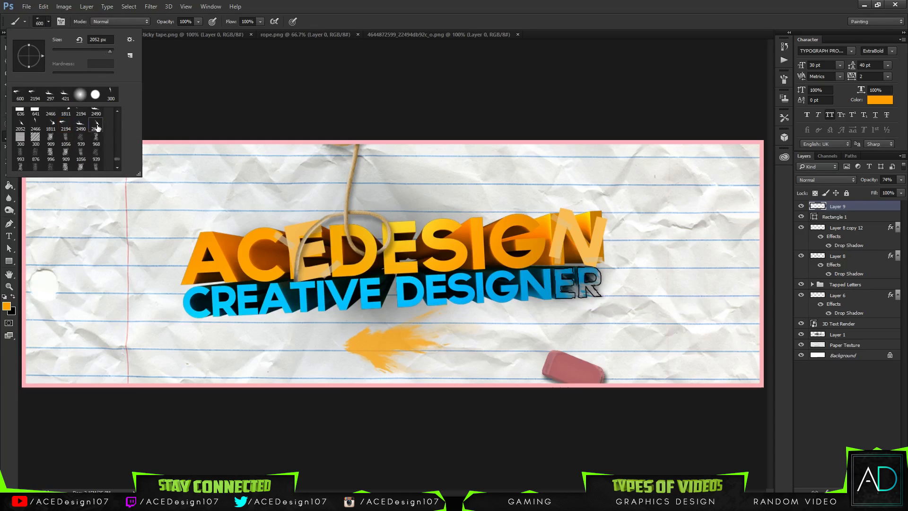
click(52, 125)
drag(102, 52, 94, 52)
mouse_move(411, 339)
mouse_down()
mouse_move(420, 336)
mouse_move(406, 344)
mouse_move(419, 335)
mouse_up()
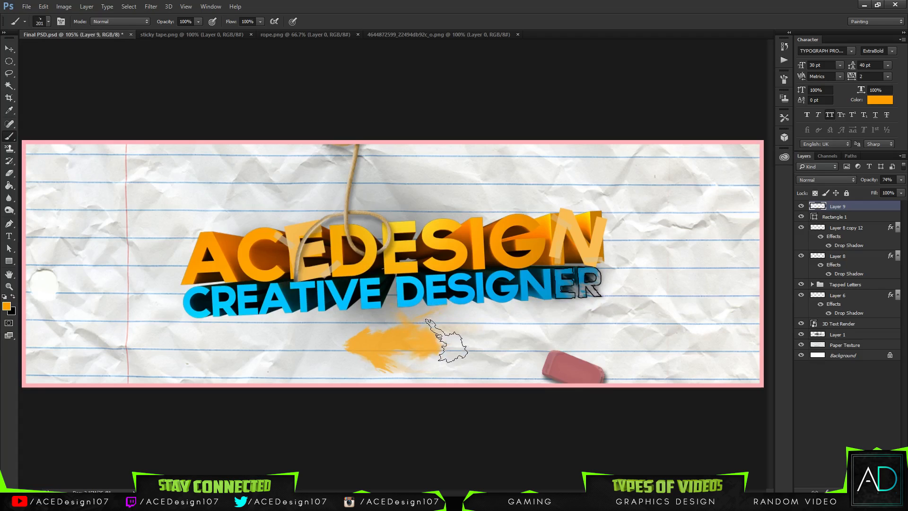
key(ctrl+z)
click(403, 324)
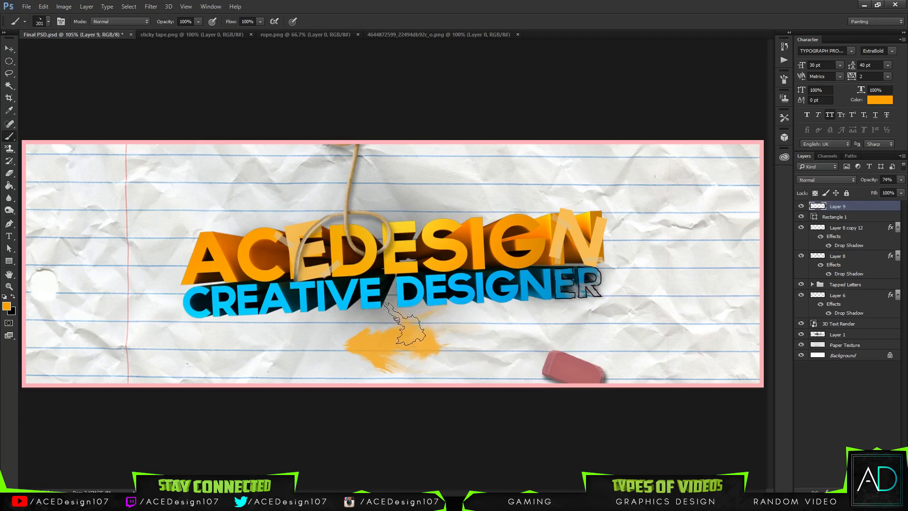
Step: Extend the right tip of the orange splash with the 2194 splatter brush reduced to 148 px
click(48, 22)
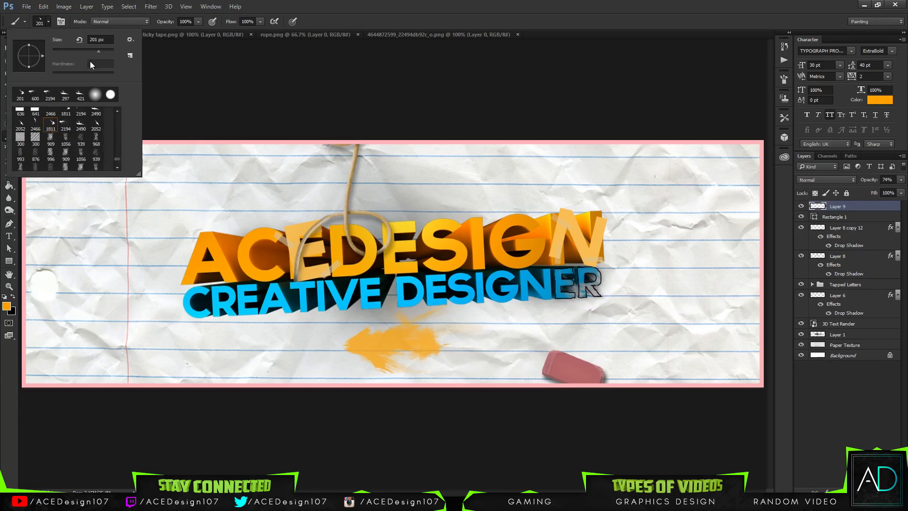
click(81, 116)
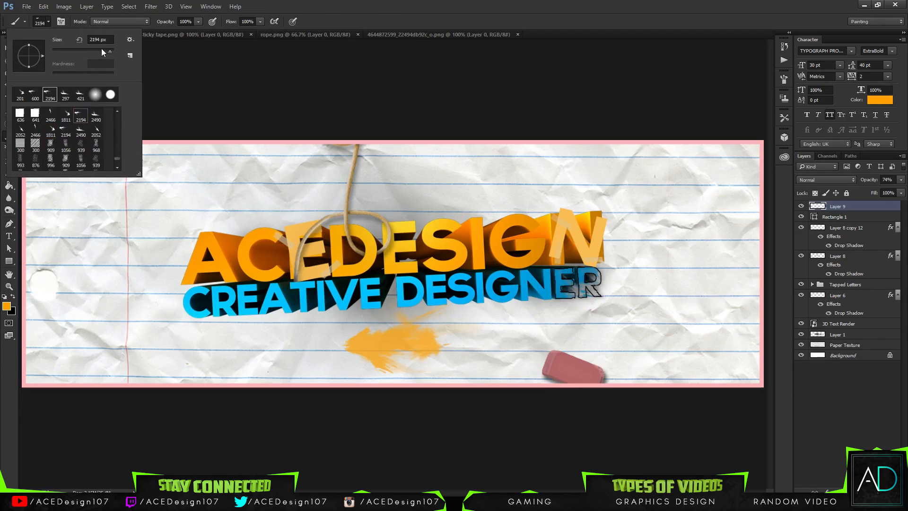
key(Return)
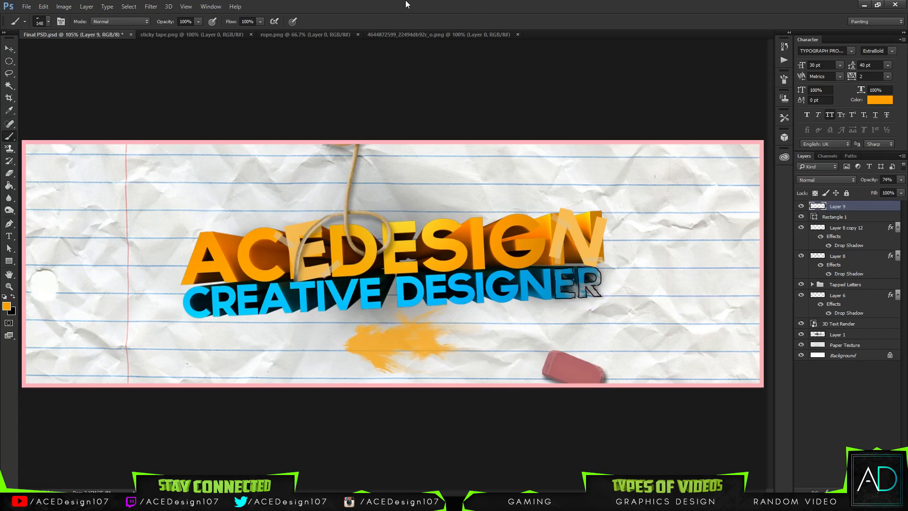
right_click(80, 501)
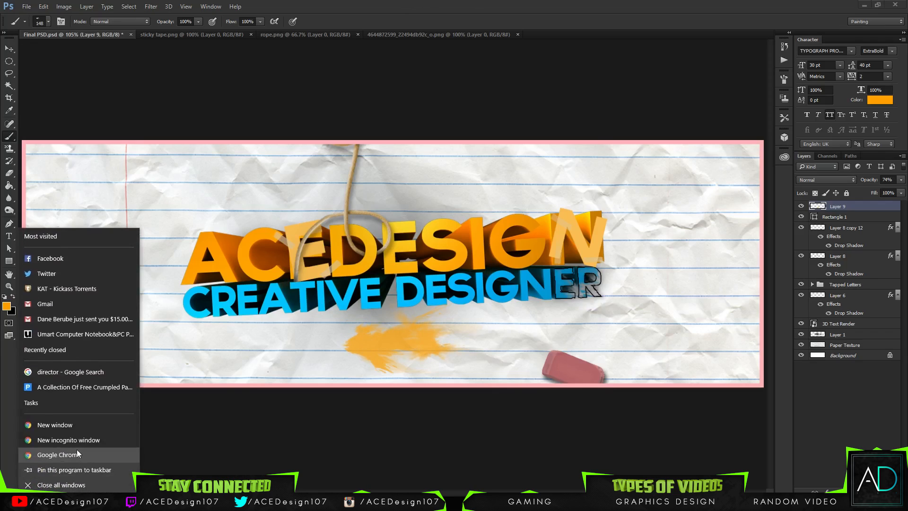
click(77, 452)
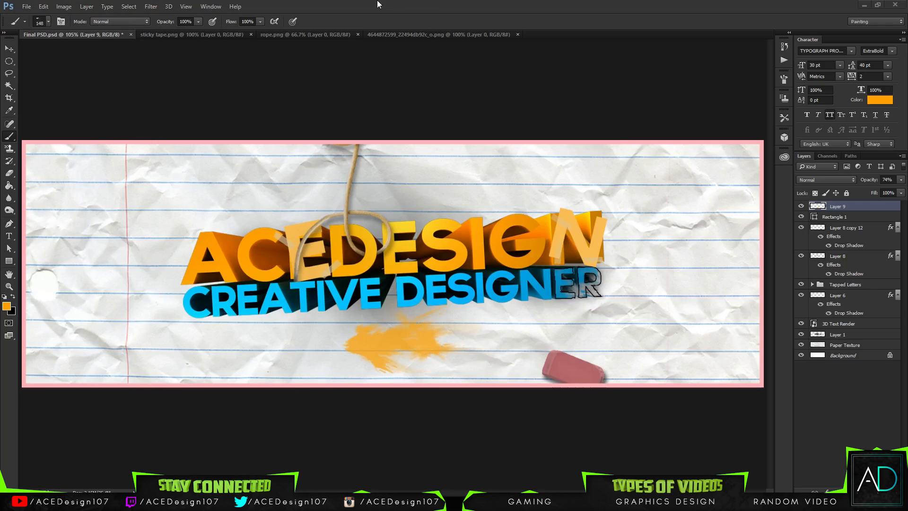
Step: Add the text "/ACEDesign107" in white over the orange splash
key(t)
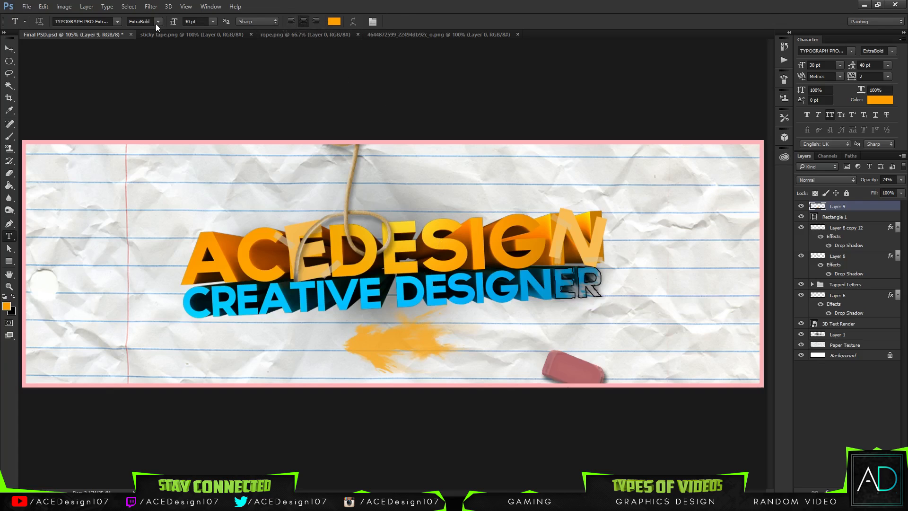
click(334, 22)
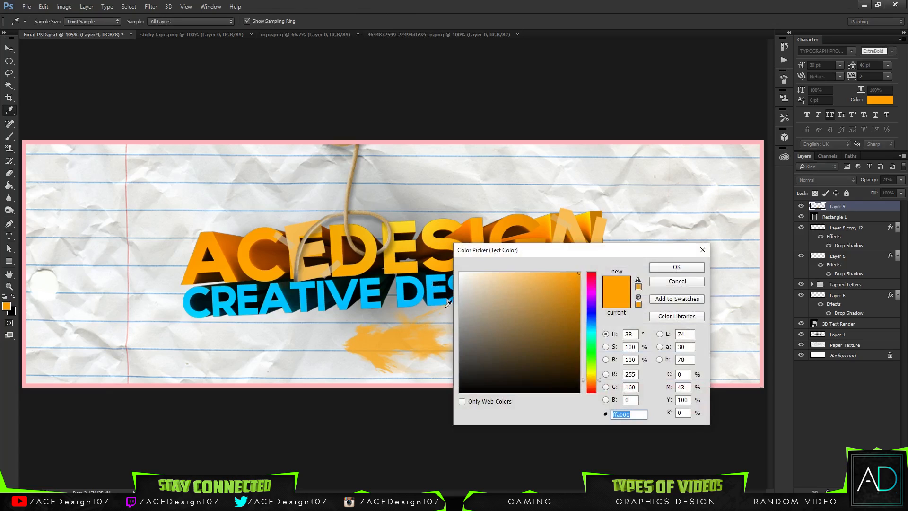
click(401, 229)
click(678, 268)
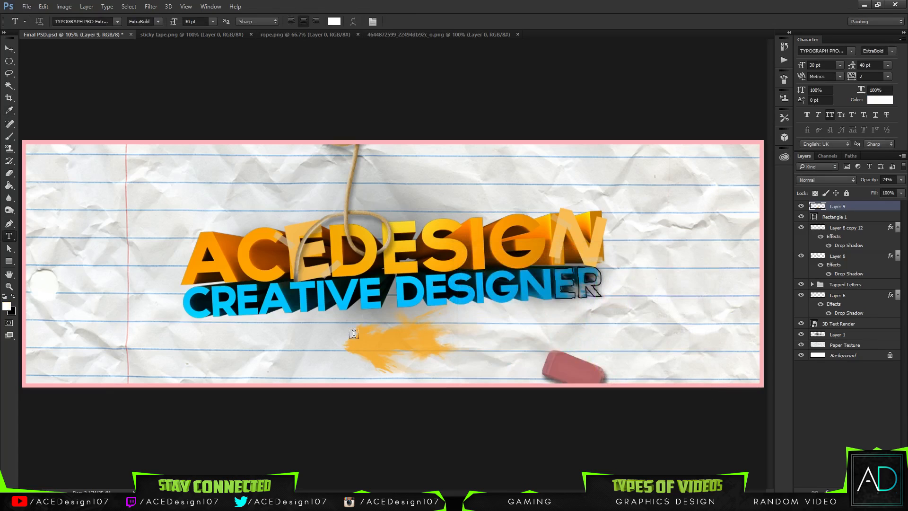
click(364, 344)
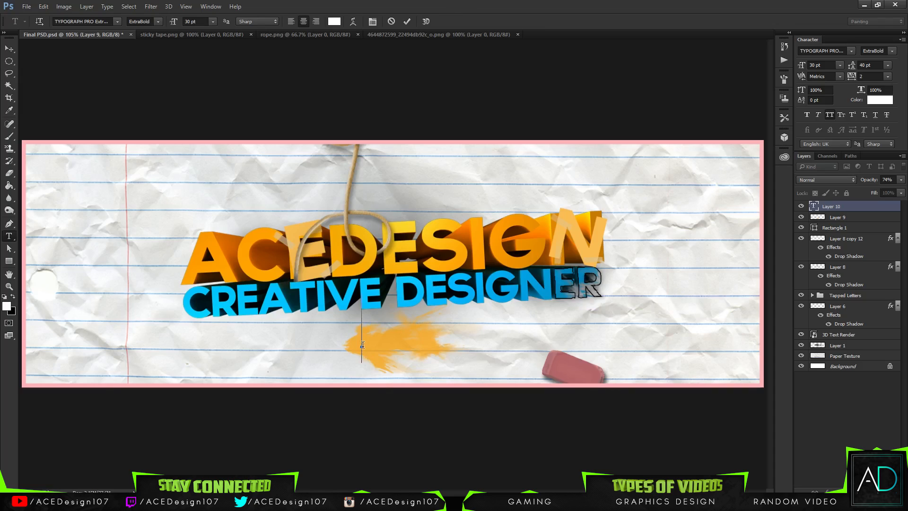
text(/)
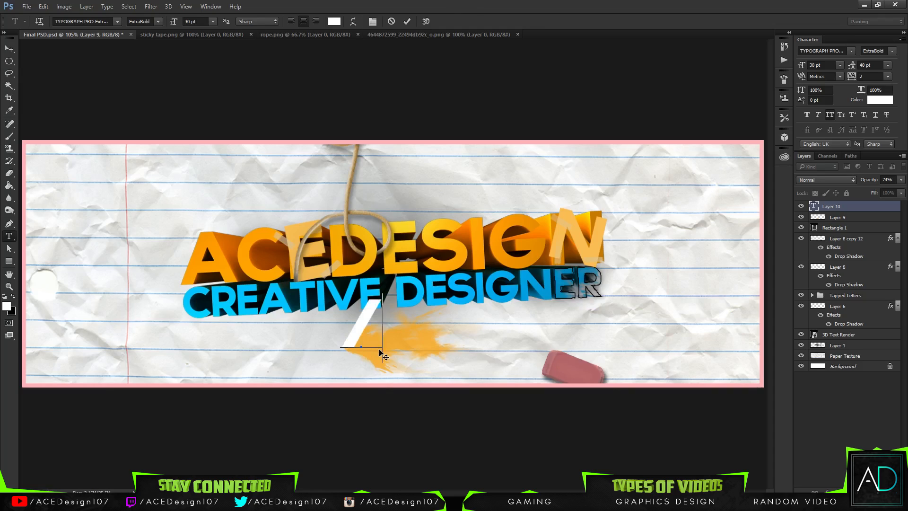
text(ACEDESIG)
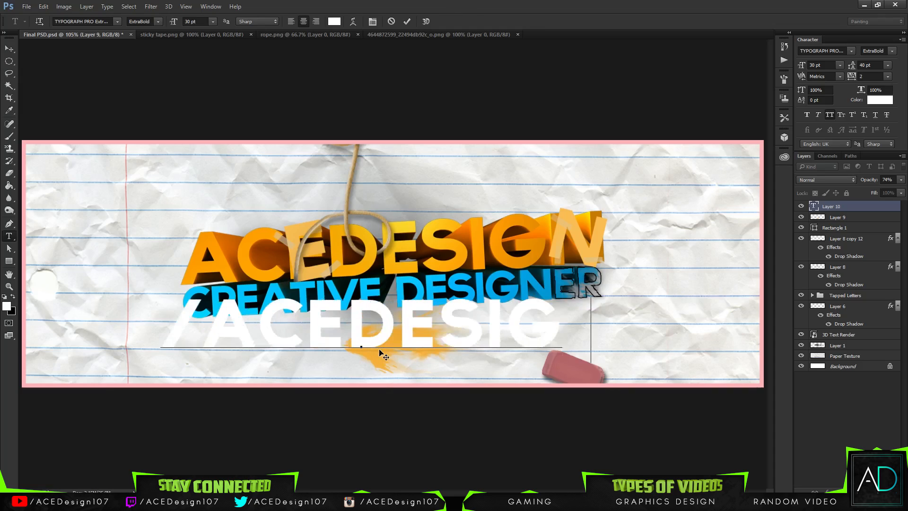
text(N107)
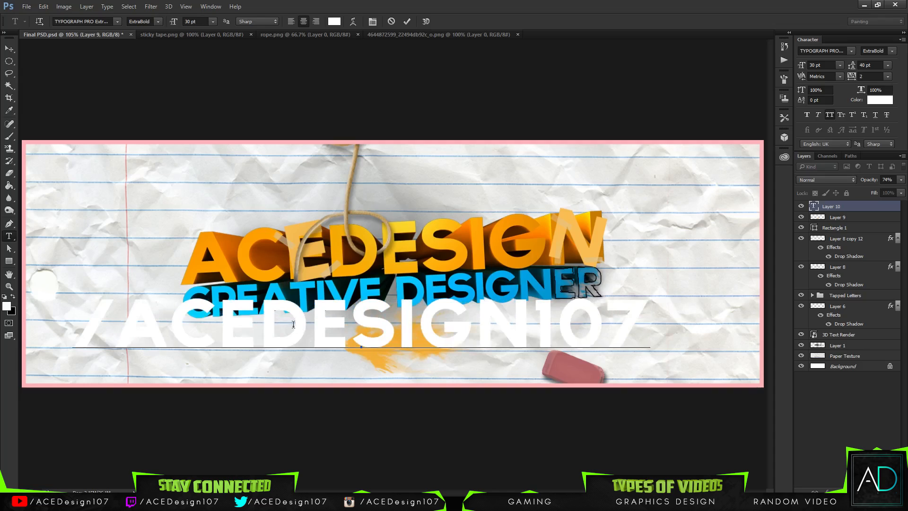
Step: Set the "esign" letters of the /ACEDesign107 text to 18 pt and commit the text
drag(309, 325, 532, 336)
click(213, 21)
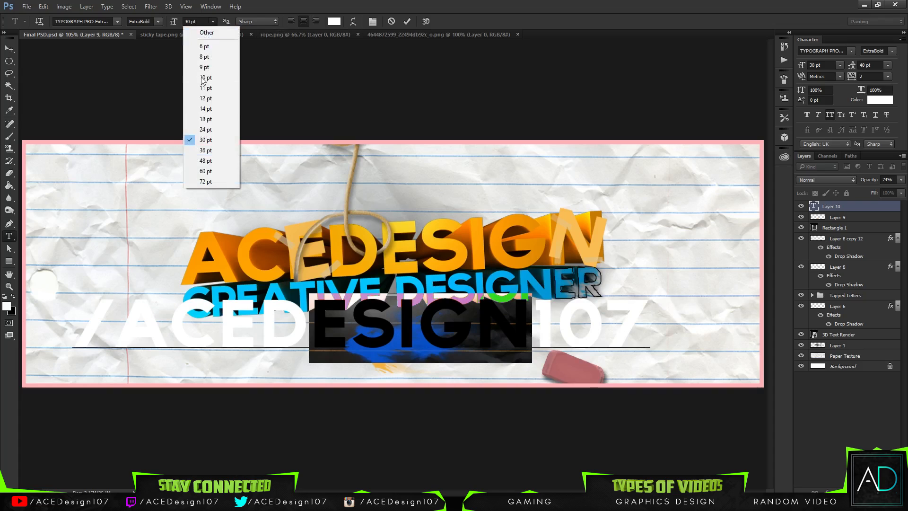
click(206, 109)
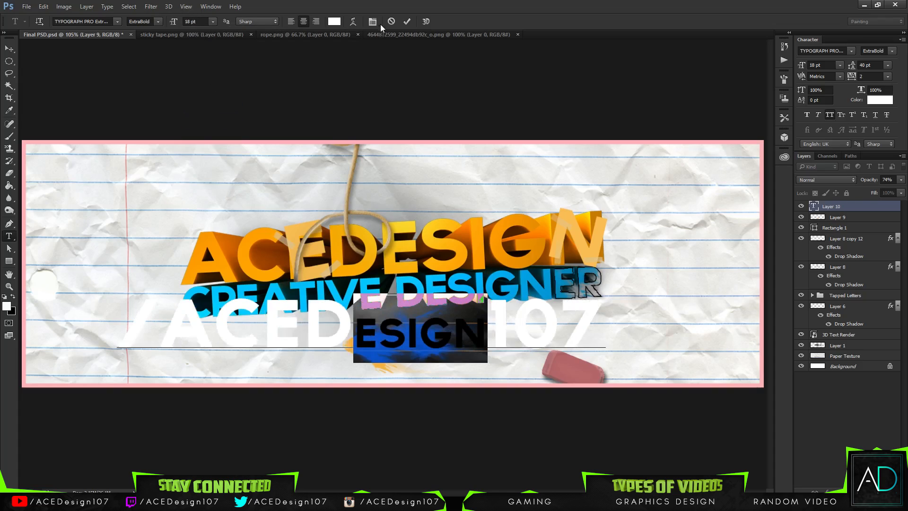
click(408, 21)
Step: Scale the /ACEDesign107 text down and place it inside the orange splash
key(ctrl+t)
drag(606, 297, 443, 346)
key(Return)
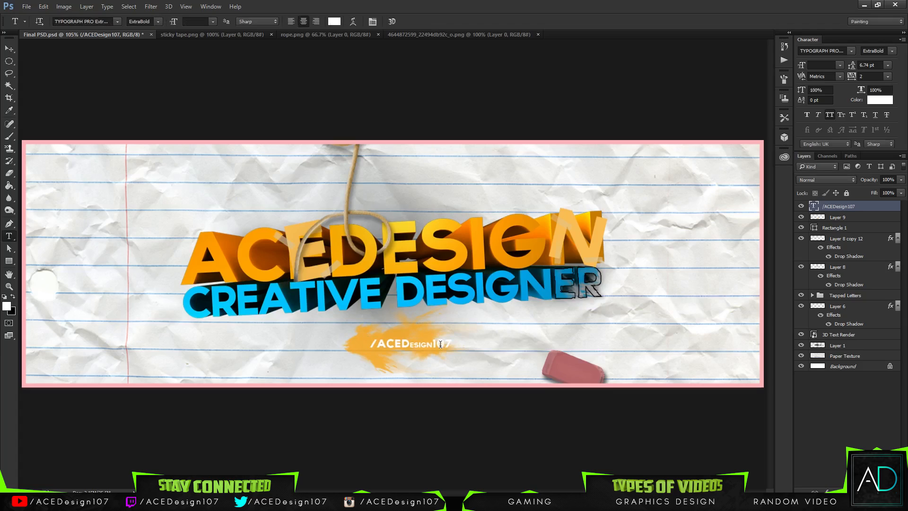
Step: Set the /ACEDesign107 text's font style to SemiBold after trying Light Italic and Light
click(144, 21)
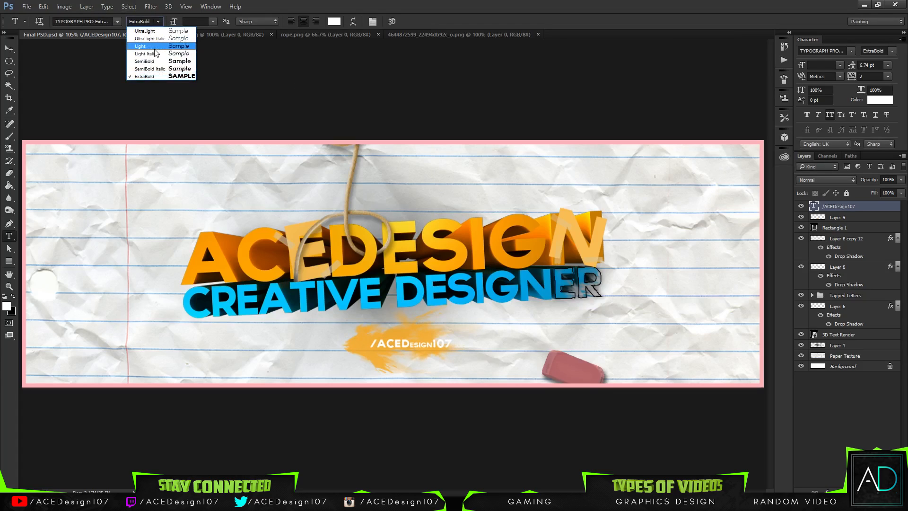
click(155, 53)
click(158, 21)
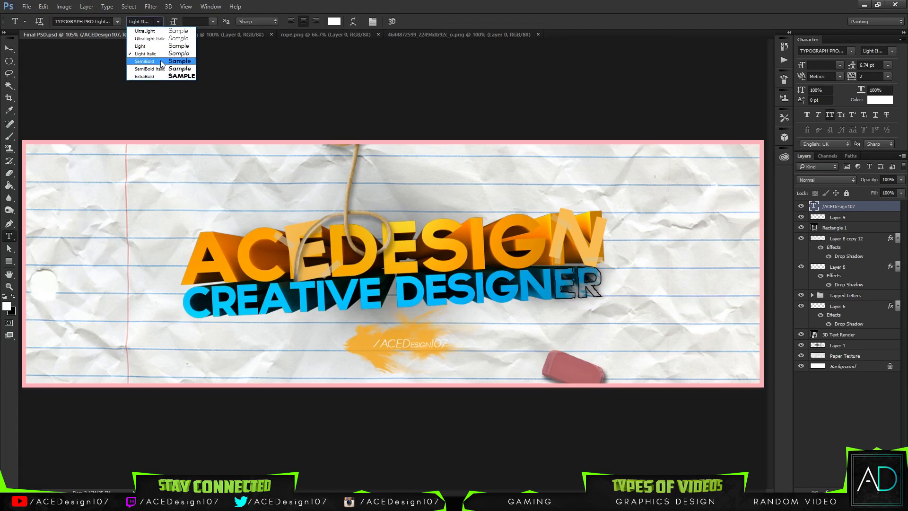
click(161, 62)
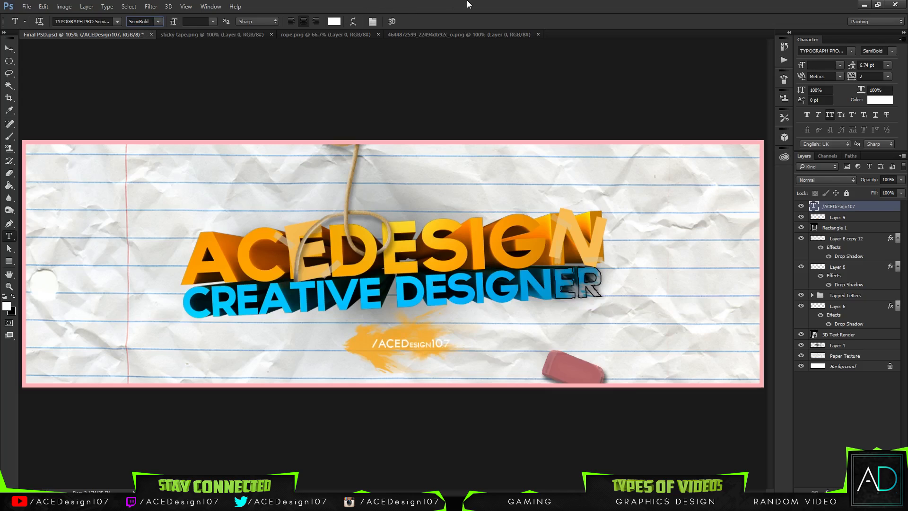
key(Up)
key(Up)
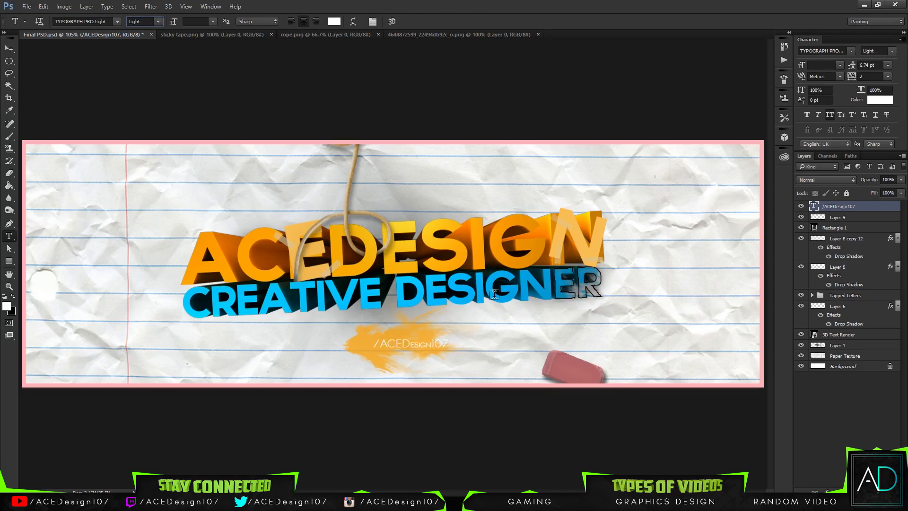
key(Down)
key(Down)
Step: Shrink the /ACEDesign107 text slightly and nudge it left within the orange splash
key(ctrl+t)
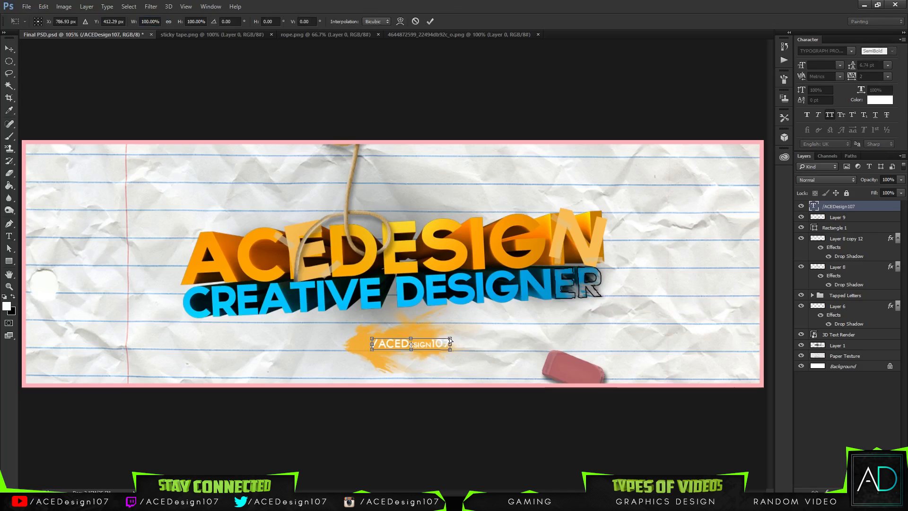
drag(449, 339, 445, 339)
key(Return)
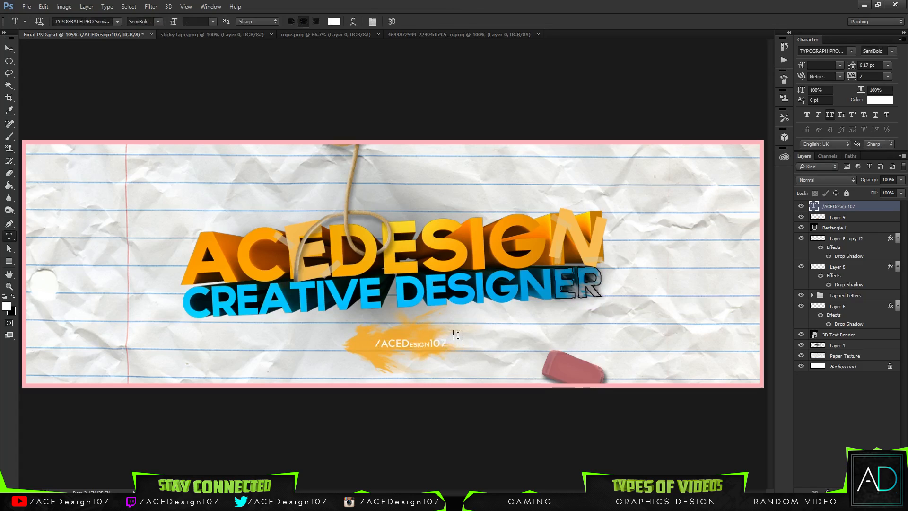
key(Left)
key(Left)
key(Left)
key(Left)
key(Left)
key(Left)
key(Left)
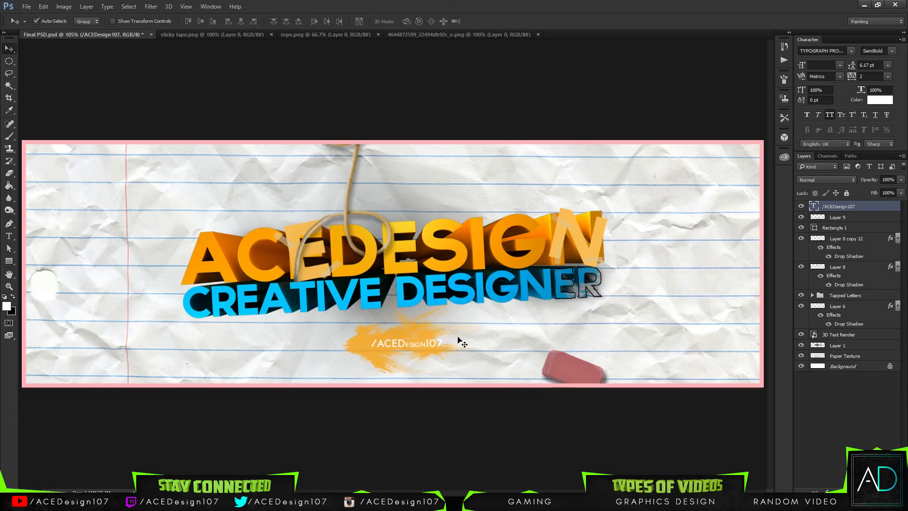
Step: Rotate the /ACEDesign107 text slightly counterclockwise on the splash
key(ctrl+t)
drag(451, 337, 450, 334)
key(Return)
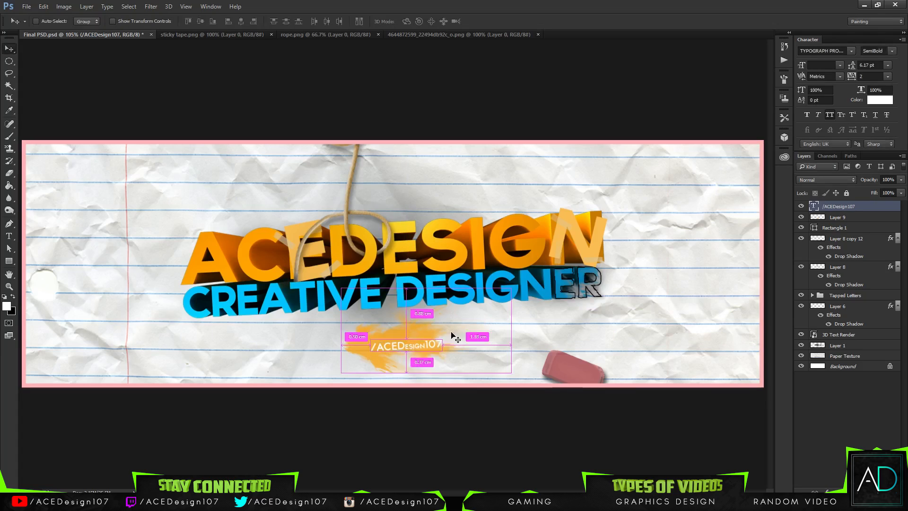
Step: Shrink the orange paint splash on Layer 9 behind the /ACEDesign107 text
click(855, 218)
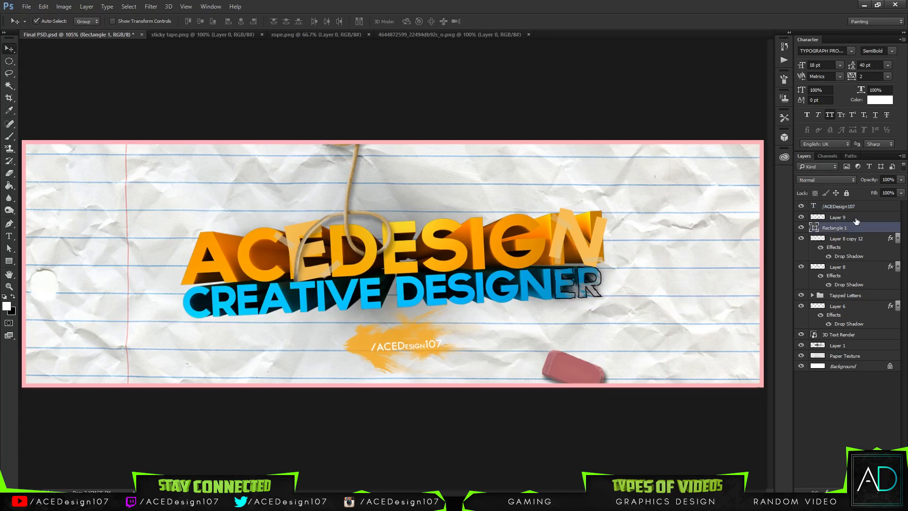
key(ctrl+t)
drag(522, 286, 501, 301)
key(Return)
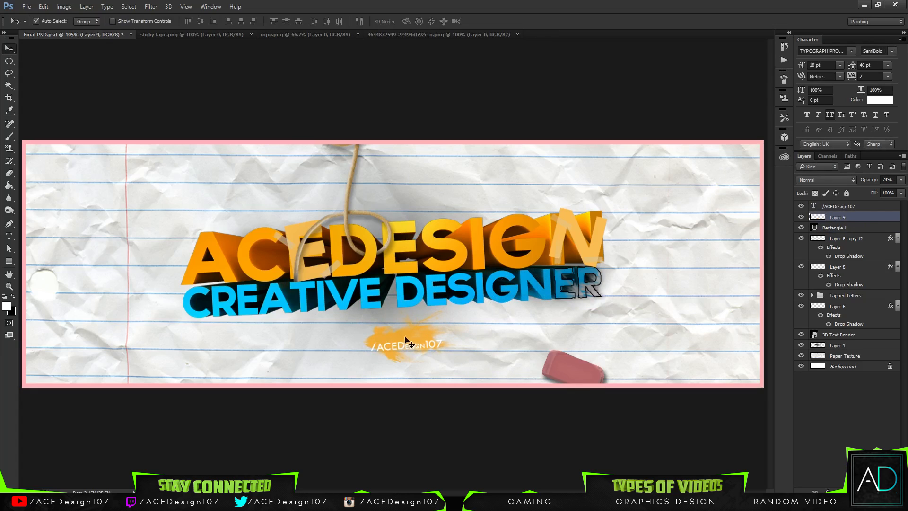
Step: Nudge the orange splash and enlarge it to about 107% so it sits behind the /ACEDesign107 text
mouse_move(409, 342)
mouse_down()
mouse_move(399, 342)
mouse_move(406, 340)
mouse_up()
key(ctrl+t)
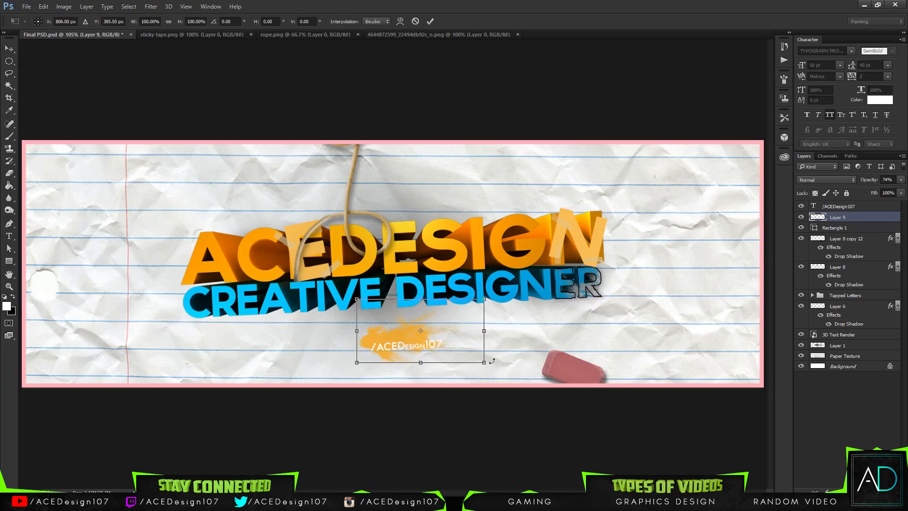
drag(484, 363, 493, 367)
drag(440, 338, 436, 332)
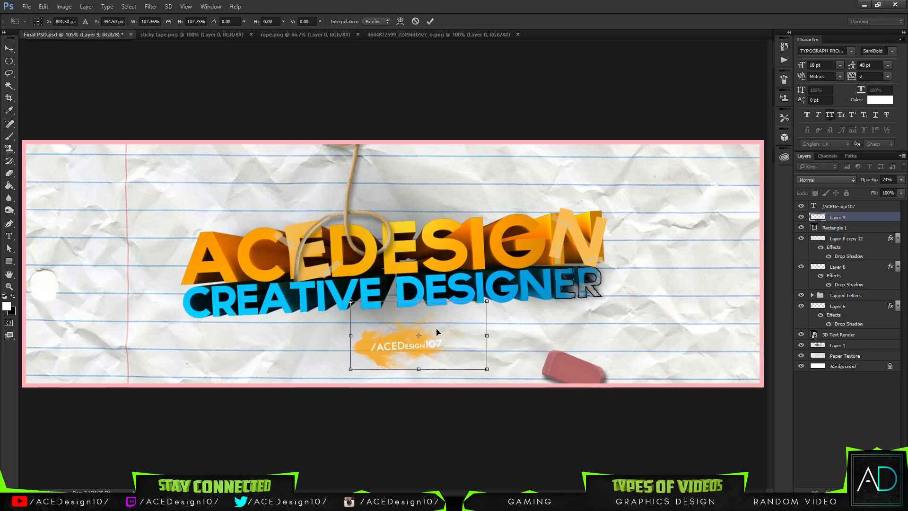
key(Return)
Step: Open Icons GFX PACK.psd from the GFX Packs folder inside doc on Local Disk (D:)
click(26, 7)
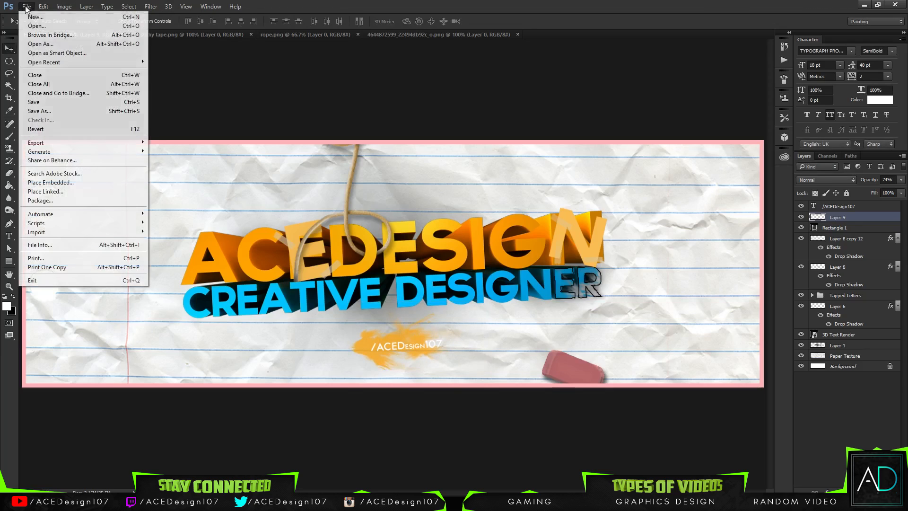
click(46, 26)
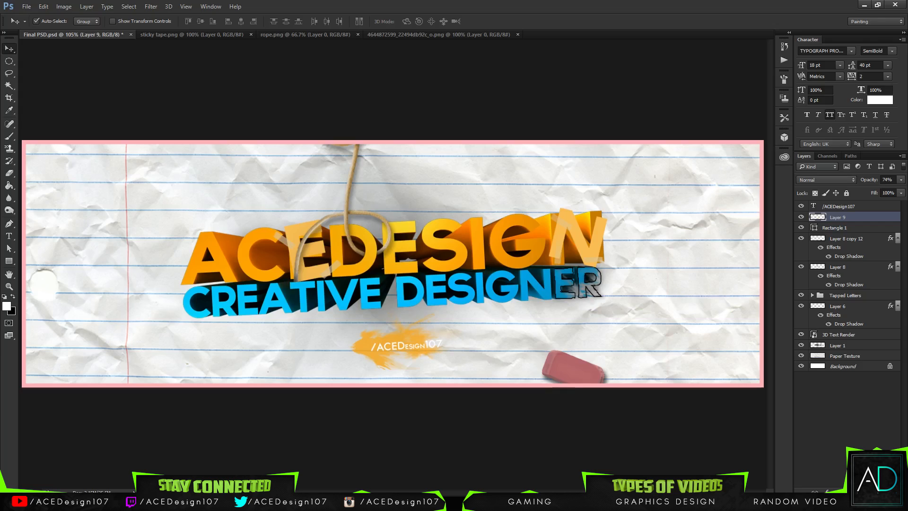
key(ctrl+o)
scroll(607, 115, up, 2)
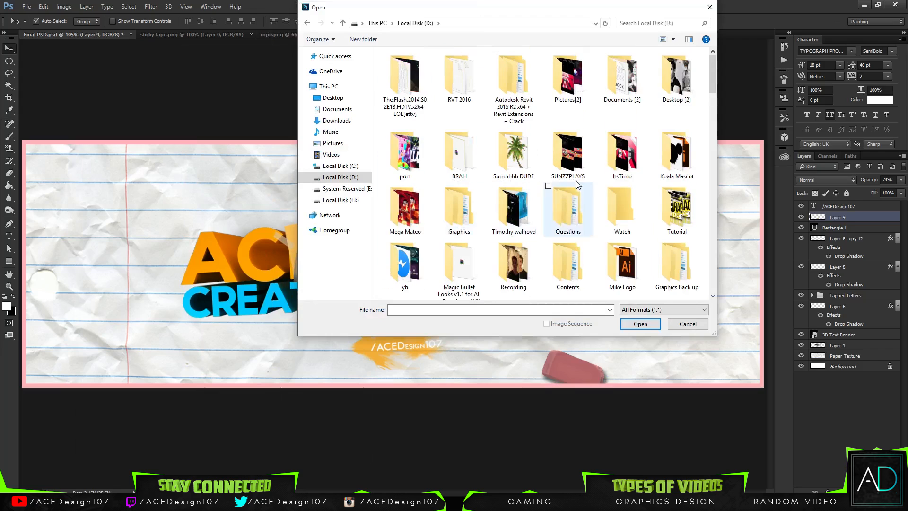
scroll(610, 127, down, 5)
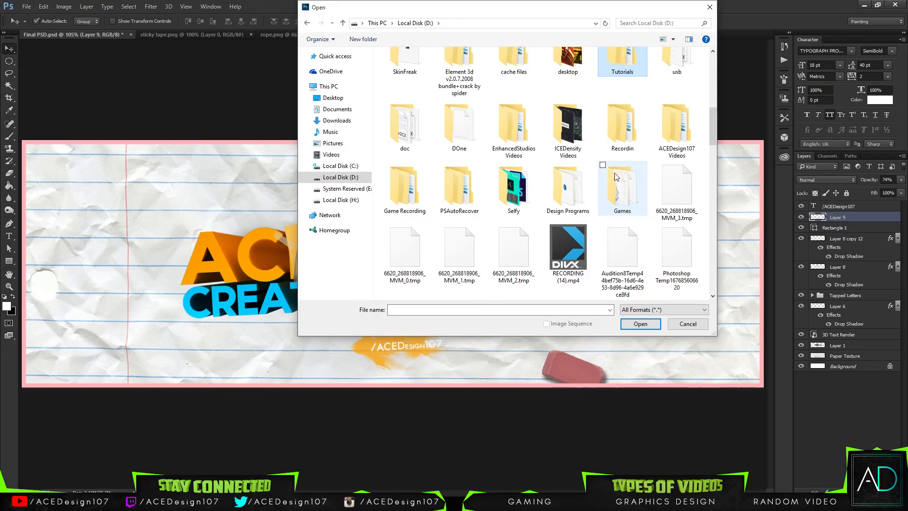
click(568, 194)
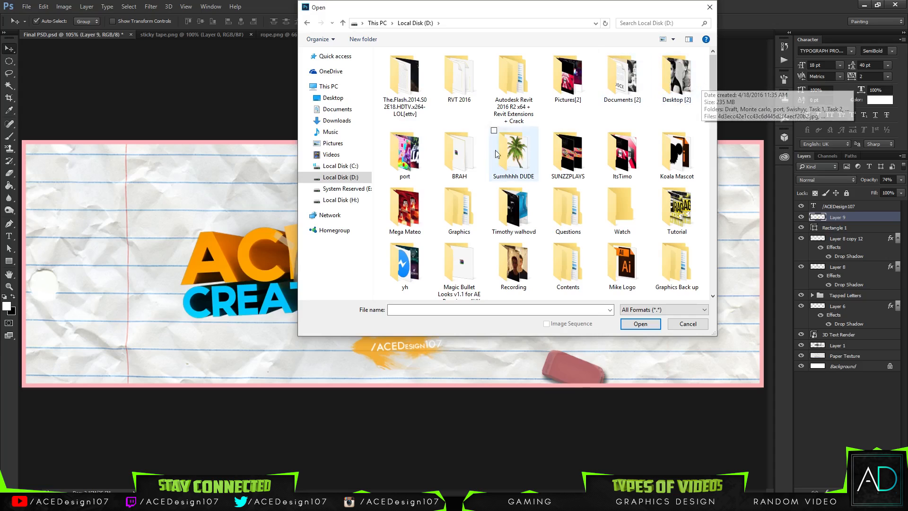
scroll(447, 206, down, 2)
scroll(447, 207, down, 3)
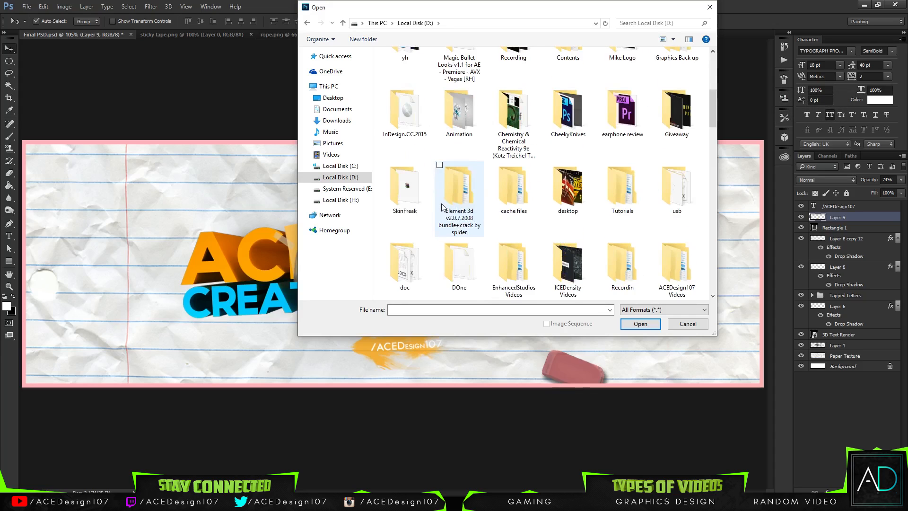
scroll(442, 207, down, 3)
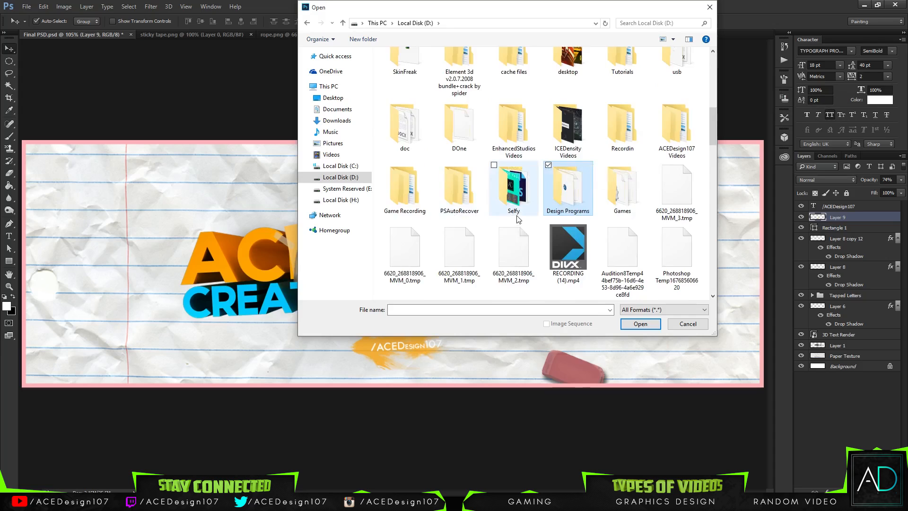
scroll(518, 216, up, 3)
double_click(404, 223)
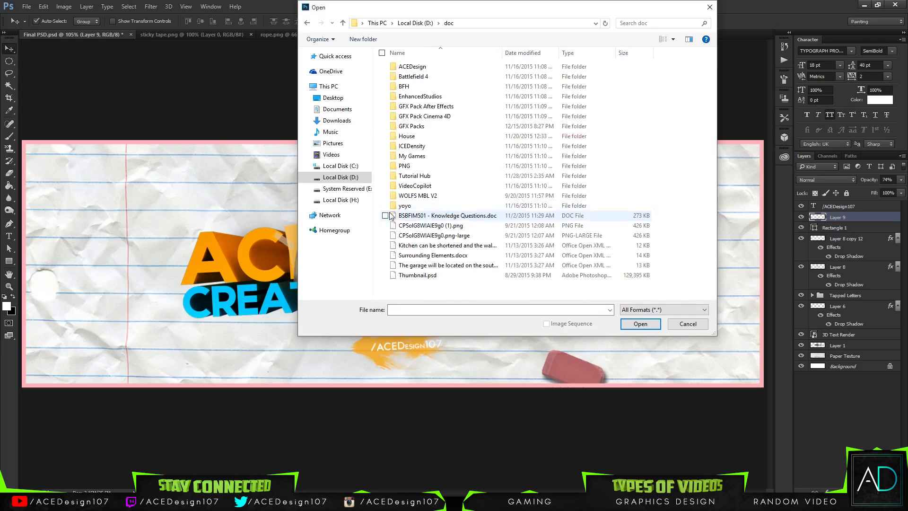
double_click(422, 131)
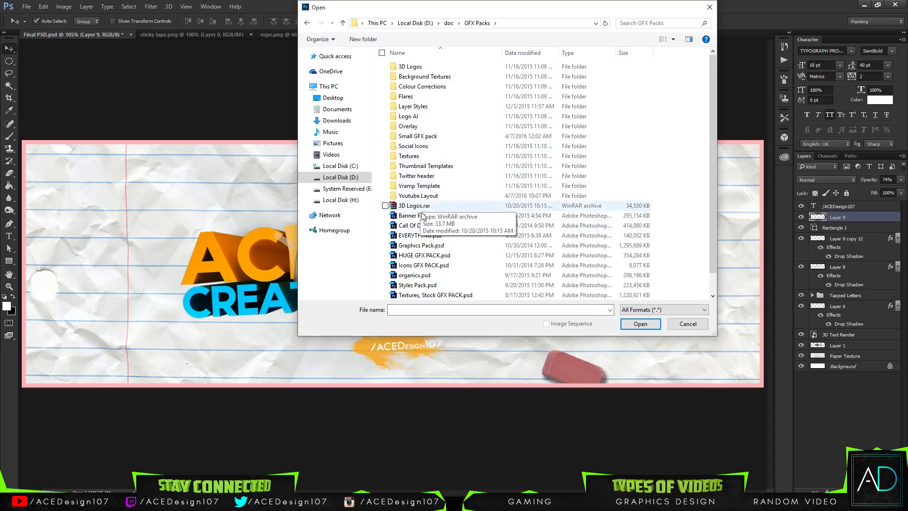
double_click(422, 265)
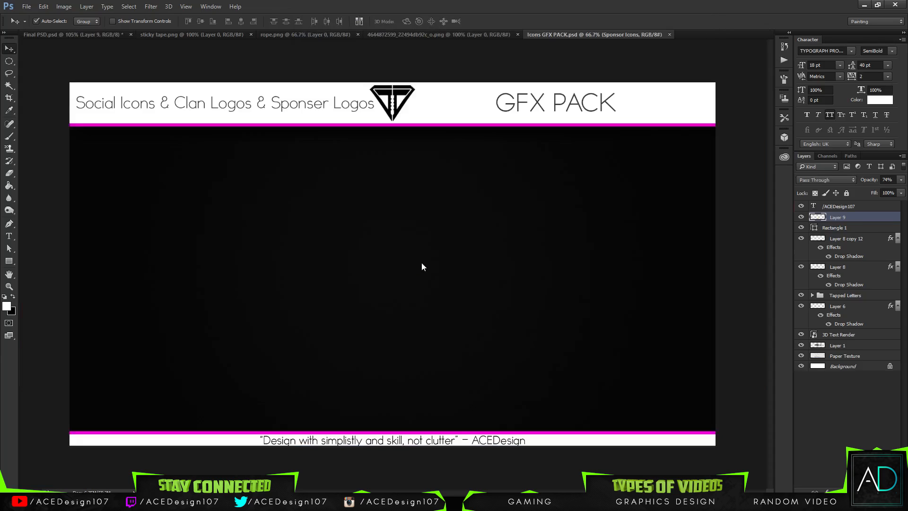
Step: Show and expand the Social Icons group, and toggle the YouTube layer's visibility to identify its icon
click(800, 230)
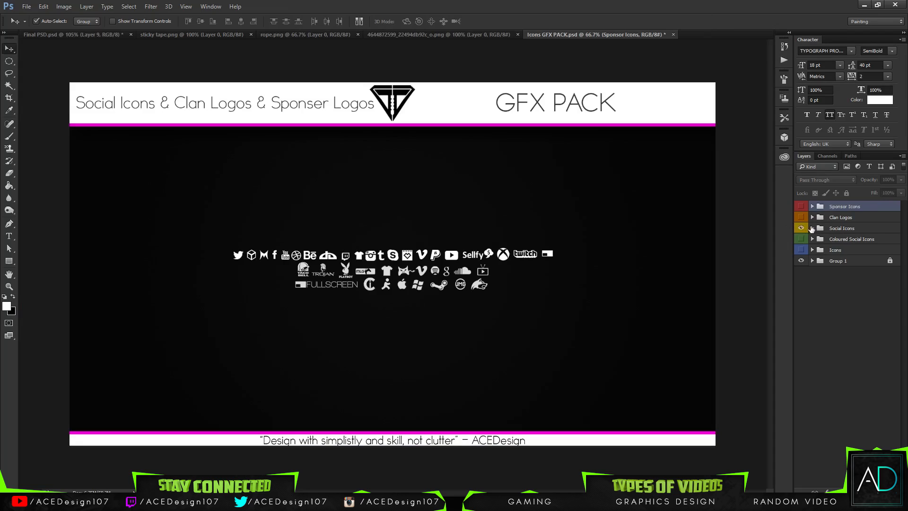
click(812, 228)
scroll(845, 407, down, 3)
scroll(845, 407, down, 5)
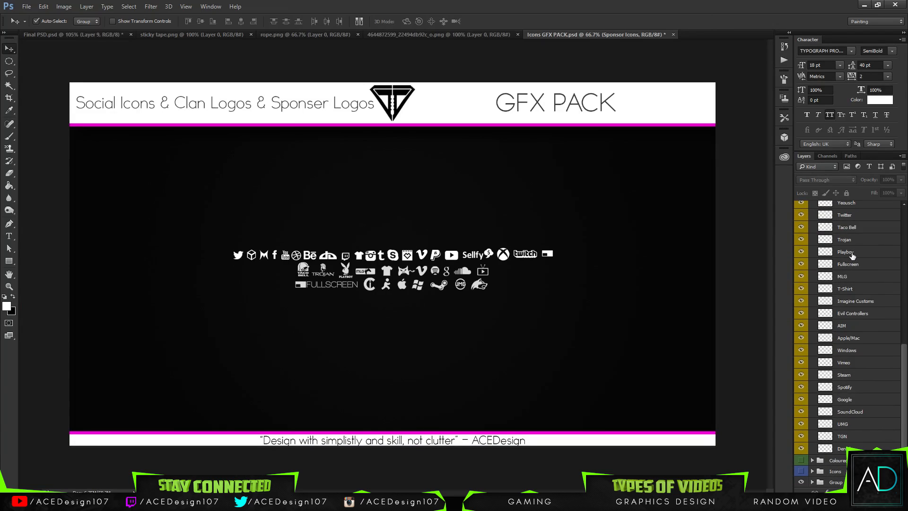
scroll(856, 288, up, 2)
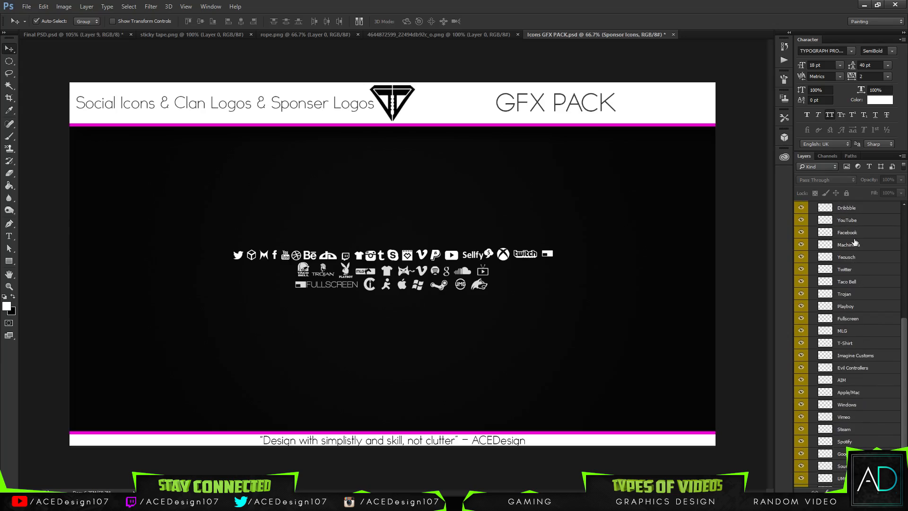
click(851, 221)
click(801, 221)
click(800, 220)
Step: Copy the Youtube Play icon layer into Final PSD.psd, between the /ACEDesign107 text and the orange splash layer
scroll(827, 250, up, 3)
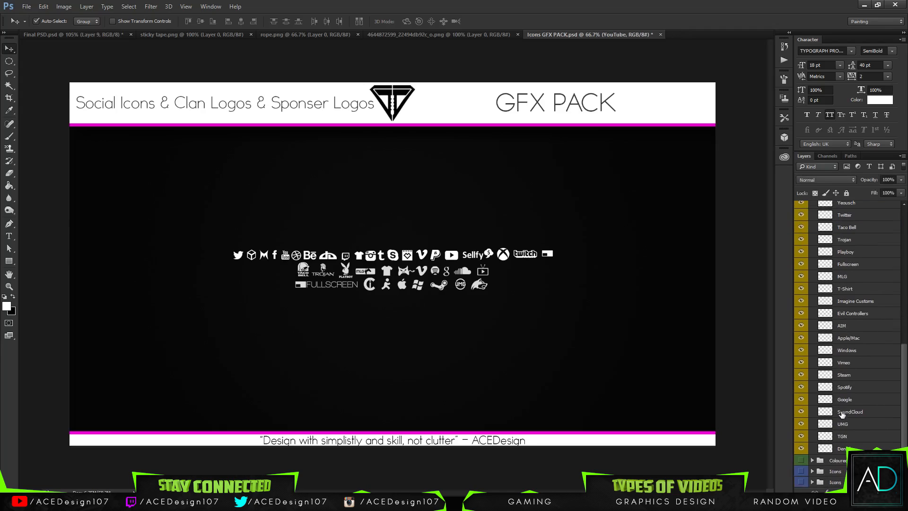
scroll(828, 260, up, 2)
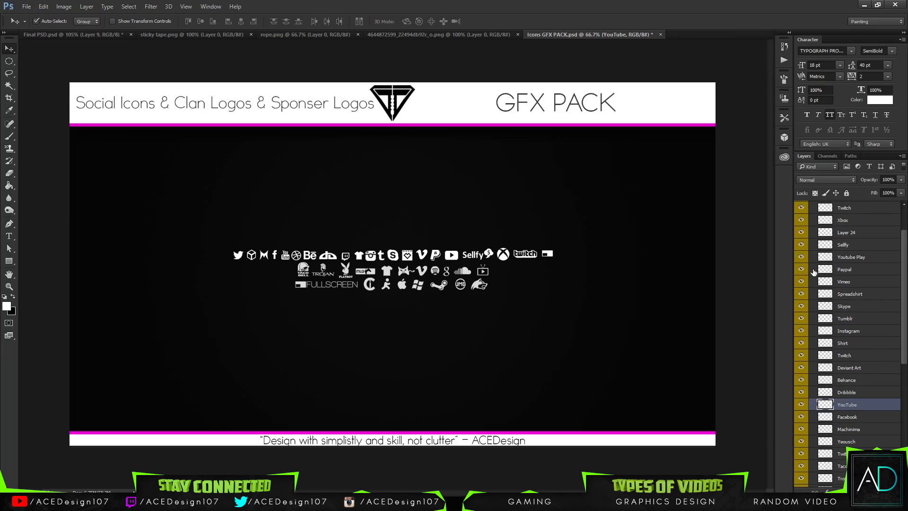
scroll(811, 279, up, 2)
click(891, 303)
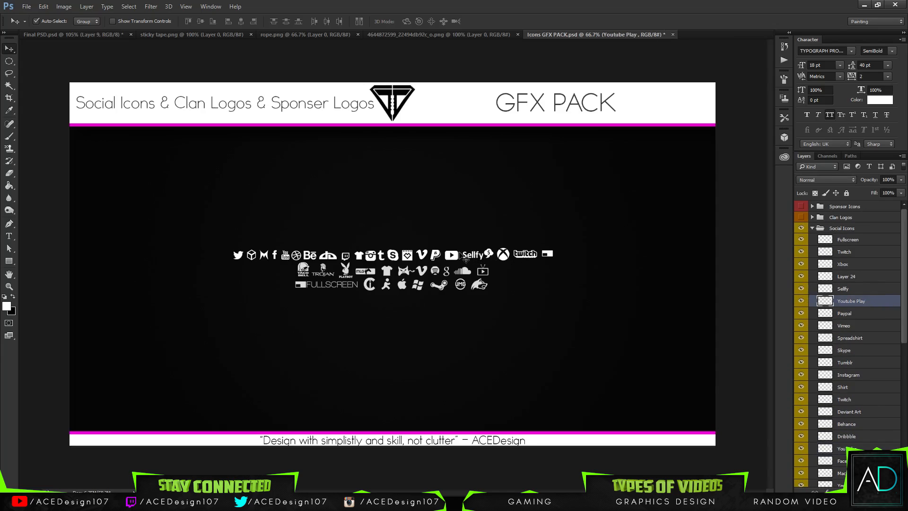
drag(462, 257, 610, 257)
drag(865, 280, 865, 212)
click(858, 227)
key(Delete)
click(844, 217)
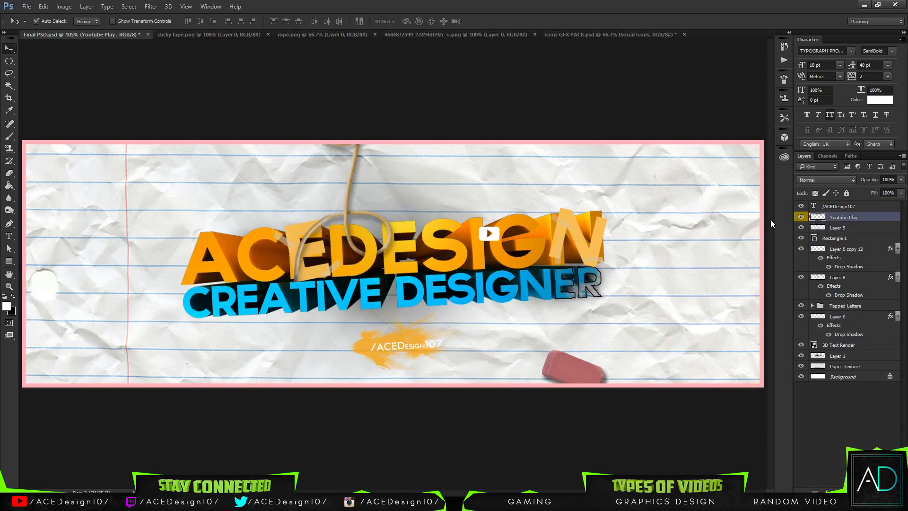
Step: Scale the Youtube Play icon to about 74% and place it directly before the /ACEDesign107 text
key(ctrl+t)
drag(489, 234, 367, 350)
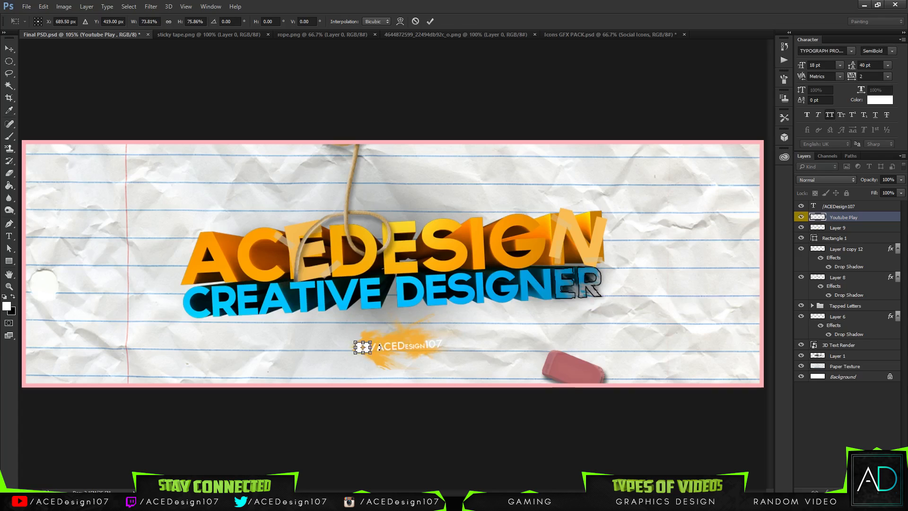
key(Return)
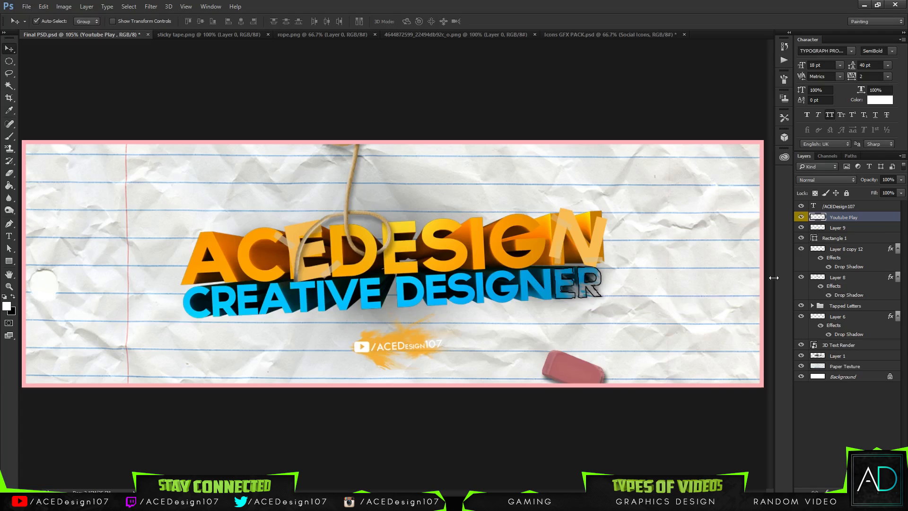
Step: Add a red ff0000 Color Overlay to the Youtube Play icon layer, trying darker shades
right_click(867, 216)
click(756, 70)
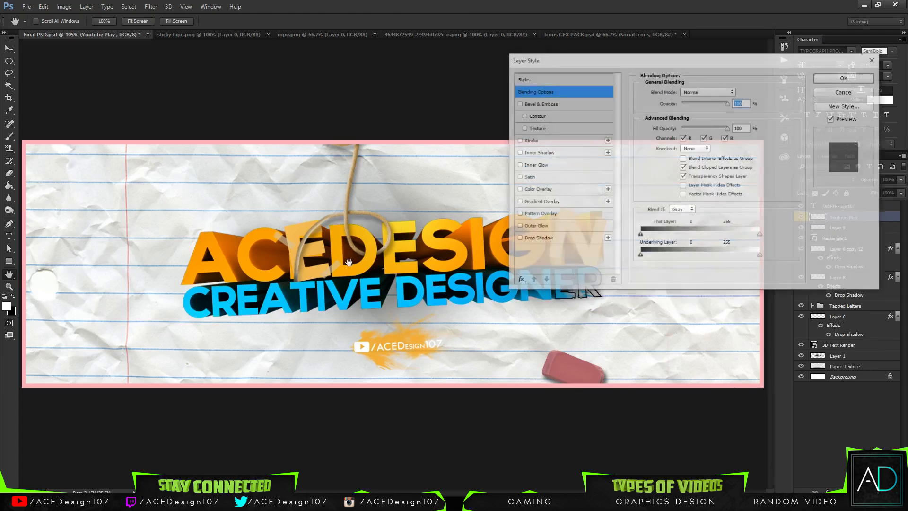
click(546, 190)
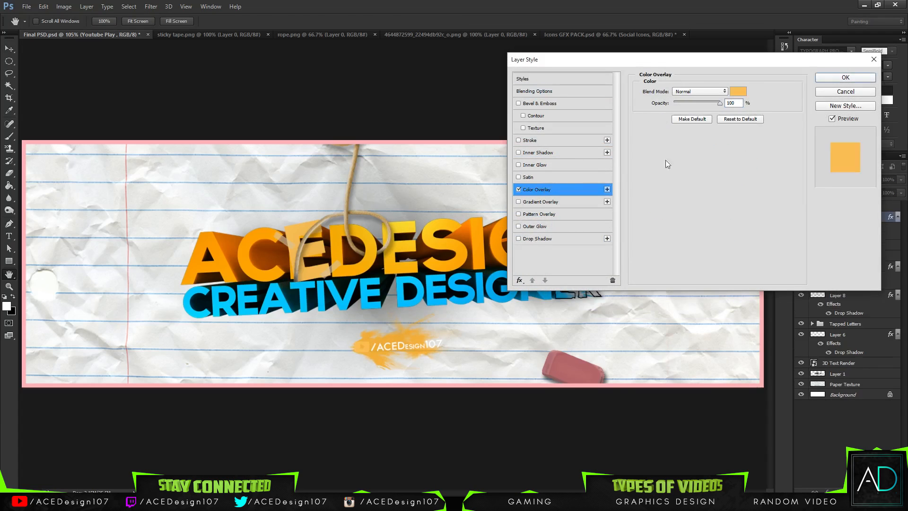
click(737, 91)
text(ff0000)
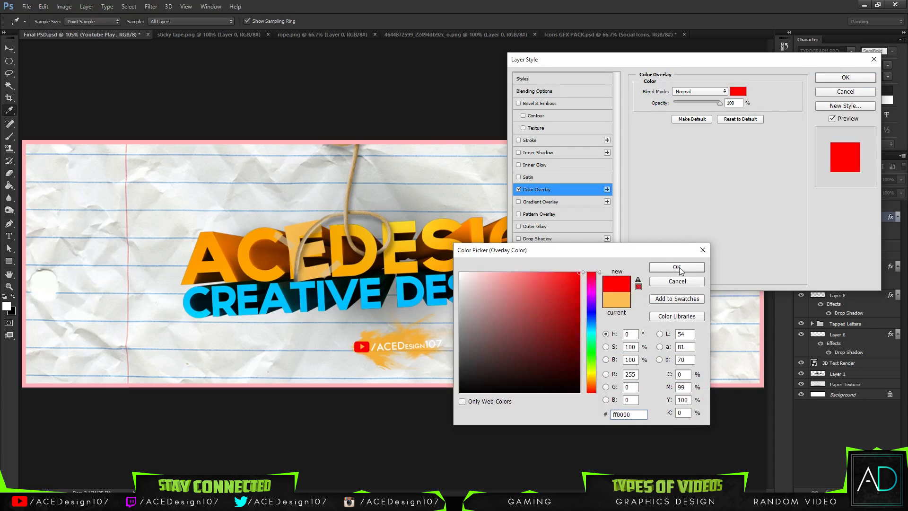
click(579, 287)
drag(578, 287, 579, 309)
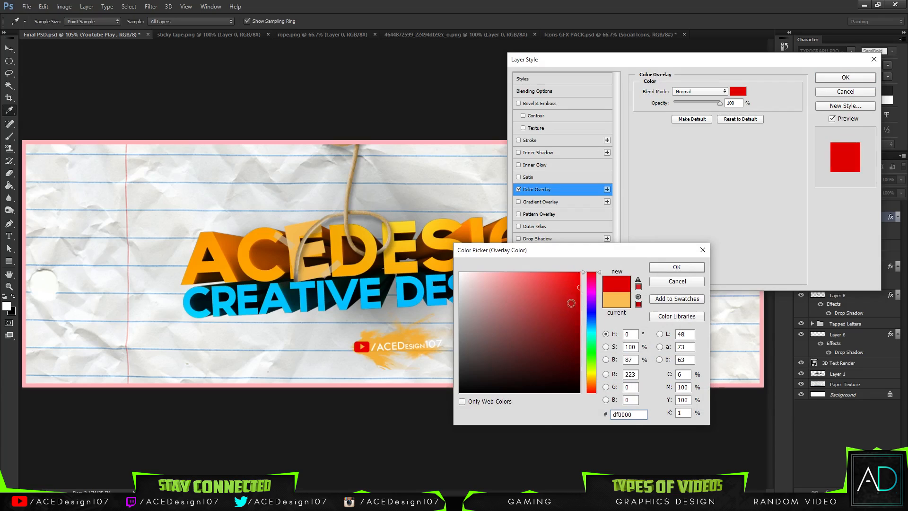
click(543, 294)
click(653, 266)
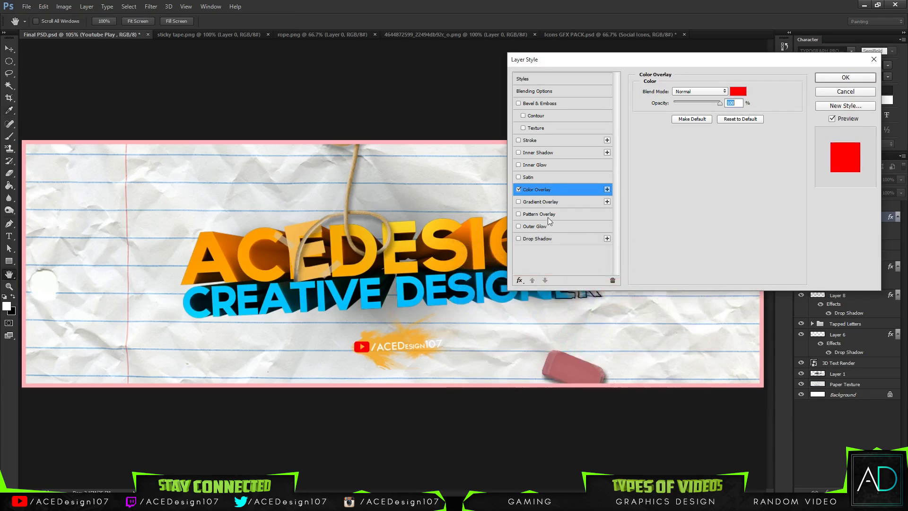
Step: Apply a Gradient Overlay from black 000000 to transparent to the Youtube Play icon, with its Color Overlay turned off
click(543, 202)
click(696, 114)
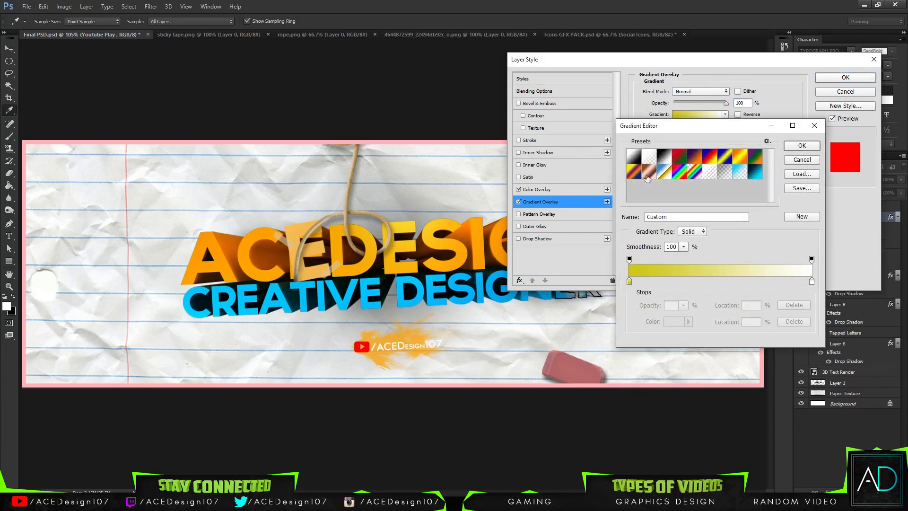
click(648, 157)
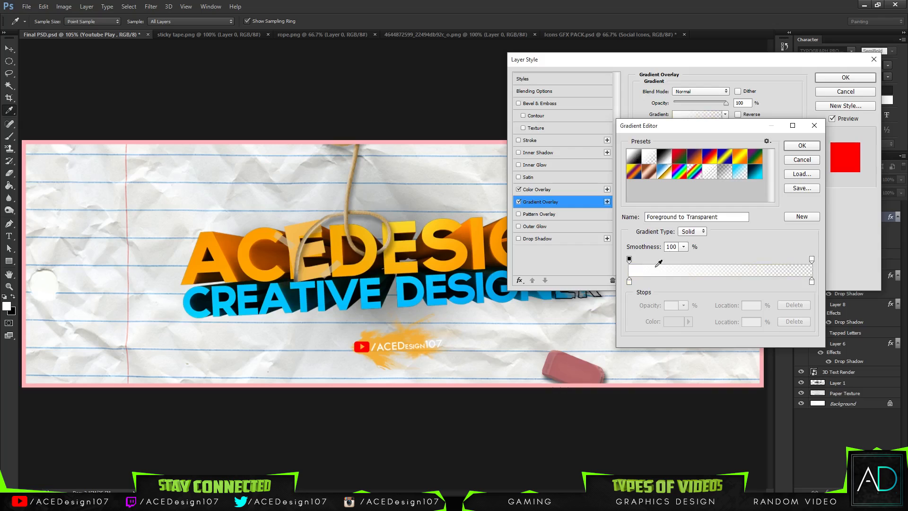
click(629, 282)
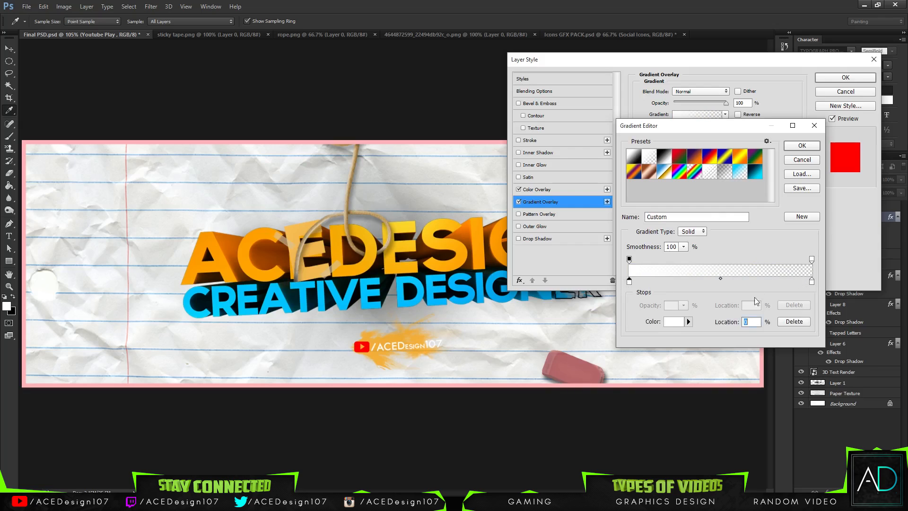
click(673, 322)
text(000000)
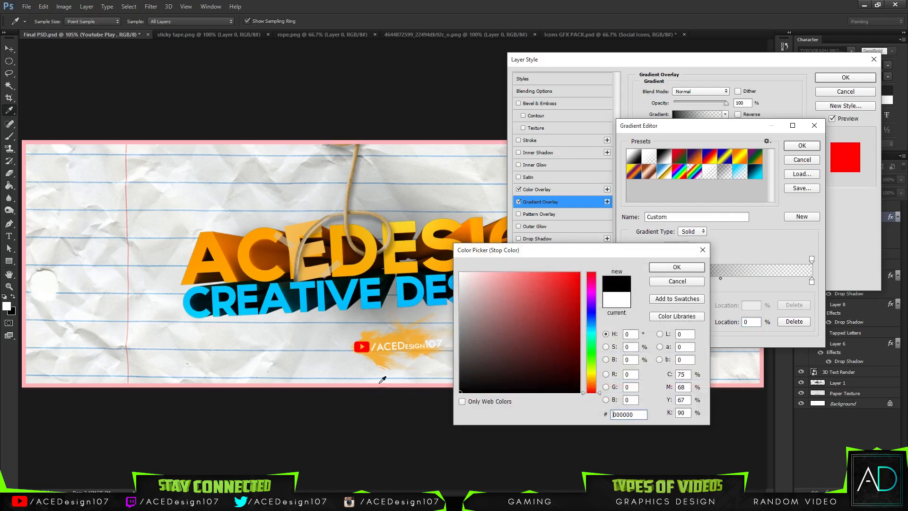
click(675, 266)
click(795, 145)
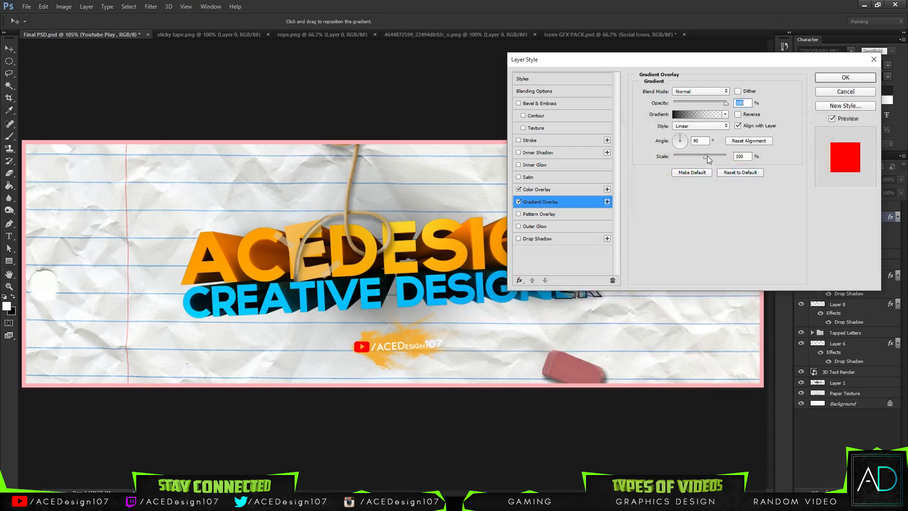
click(518, 190)
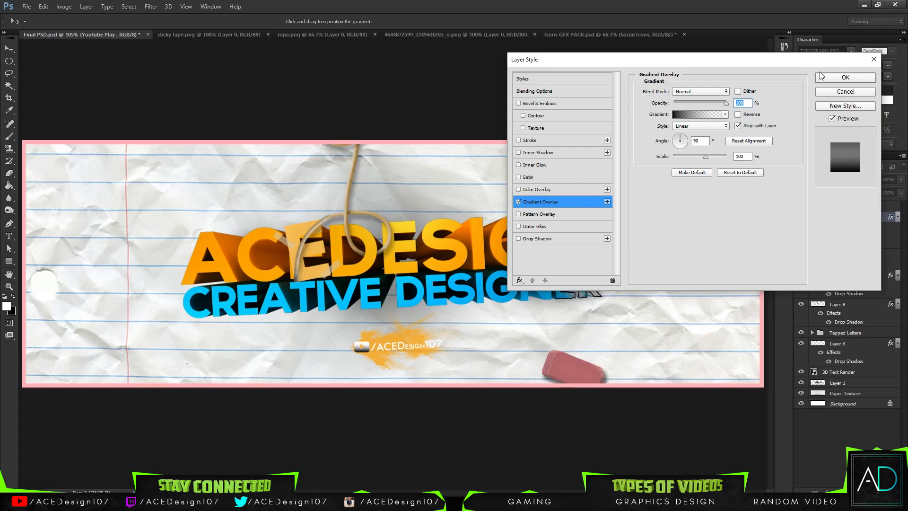
click(845, 77)
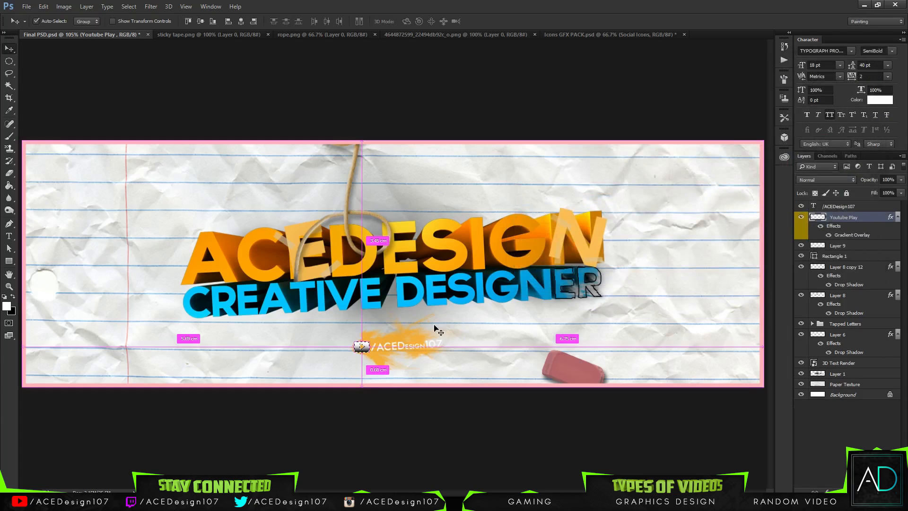
Step: Fill the Youtube Play icon with bright red using the Paint Bucket
key(g)
click(7, 306)
drag(569, 281, 581, 271)
click(668, 267)
click(361, 347)
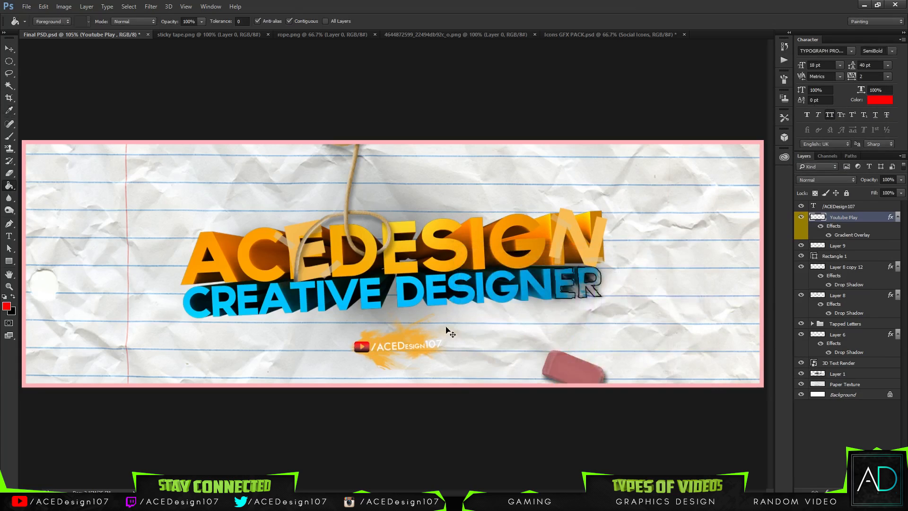
Step: Lower the opacity of the Youtube Play layer's Gradient Overlay to about 41%
right_click(833, 218)
click(716, 70)
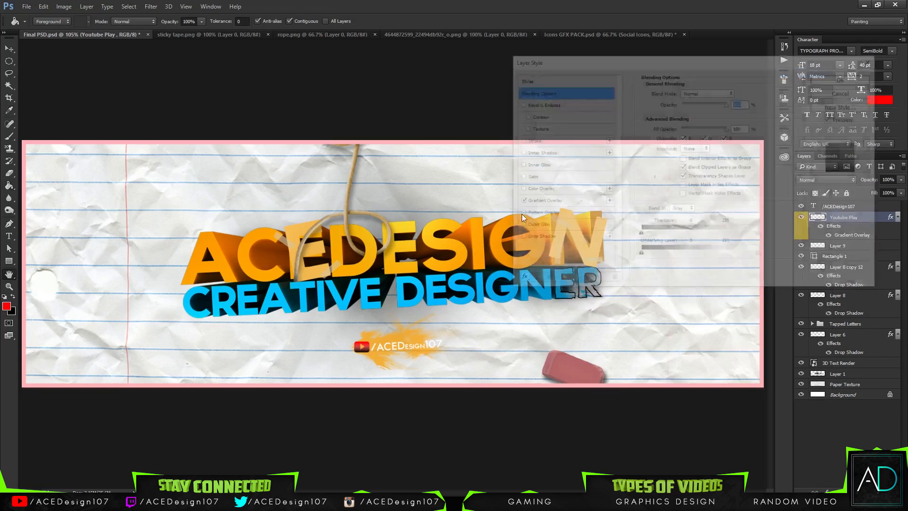
click(543, 201)
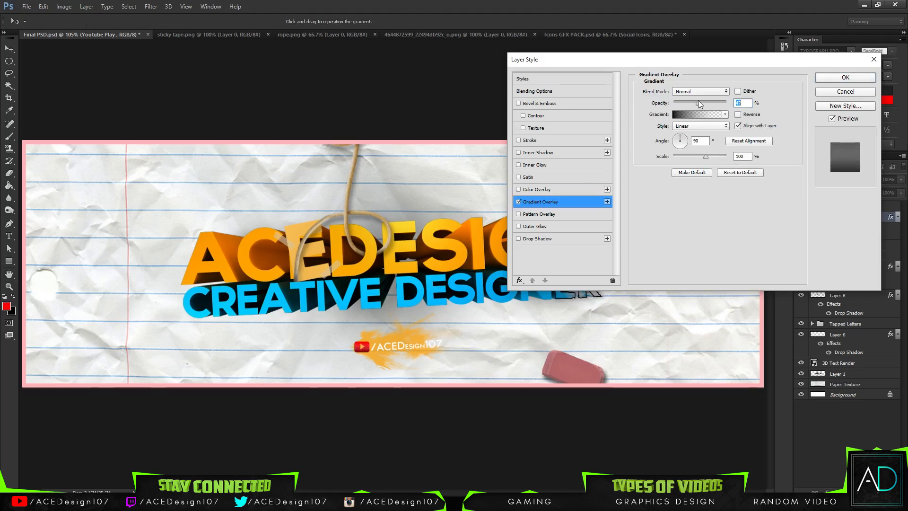
drag(698, 100, 694, 102)
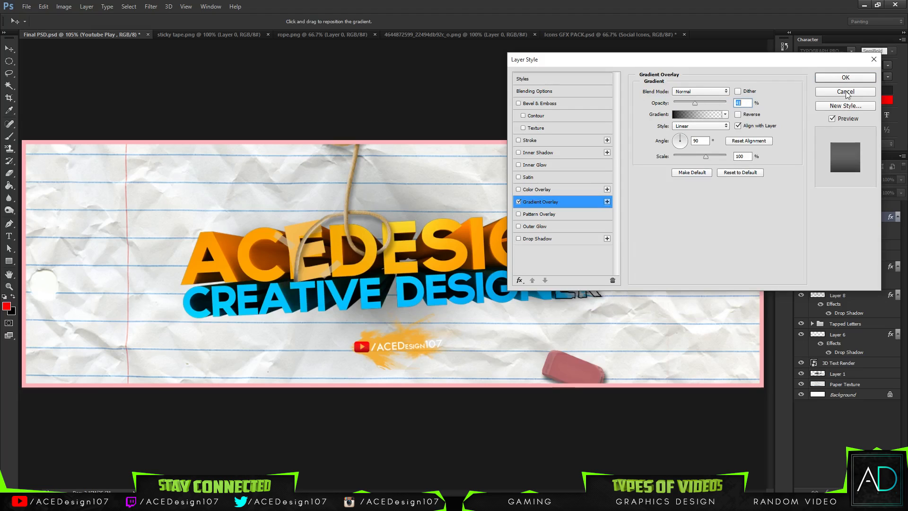
click(845, 77)
Step: Rotate the Youtube Play icon slightly counter-clockwise to match the slant of the /ACEDesign107 text
key(ctrl+t)
drag(376, 335, 376, 333)
key(Return)
key(v)
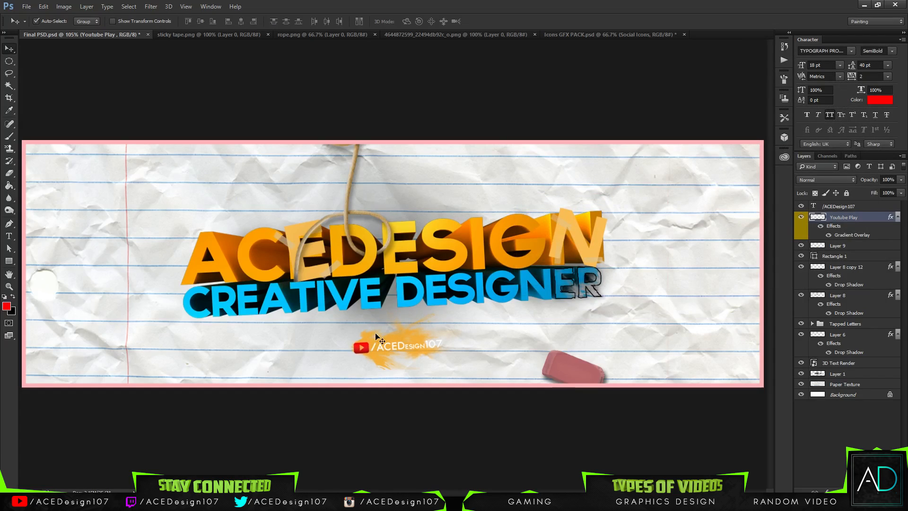
Step: Load the Youtube Play icon's outline as a selection and set the background color to ffffff
ctrl+click(818, 217)
key(w)
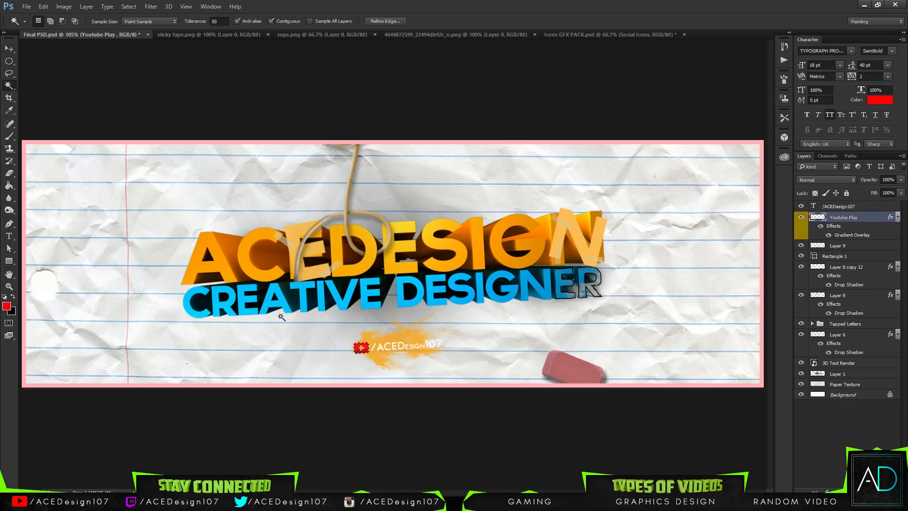
click(12, 312)
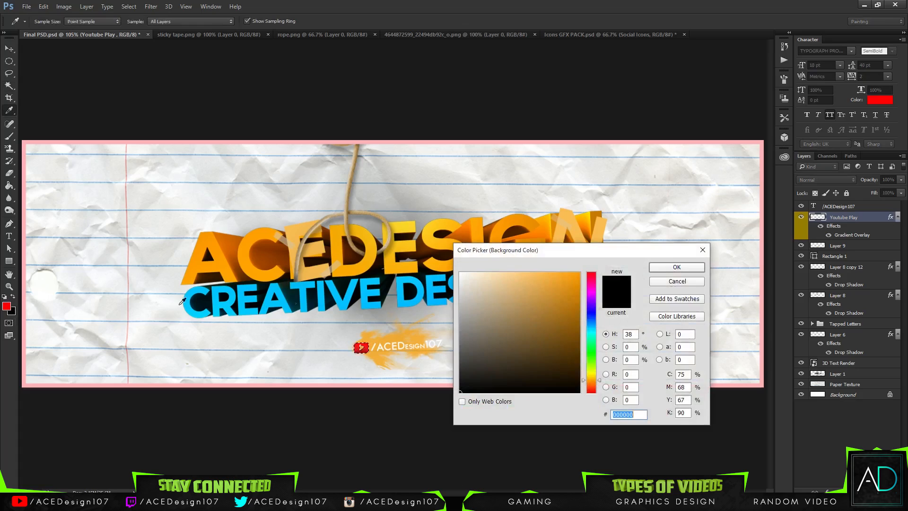
text(ffffff)
click(677, 267)
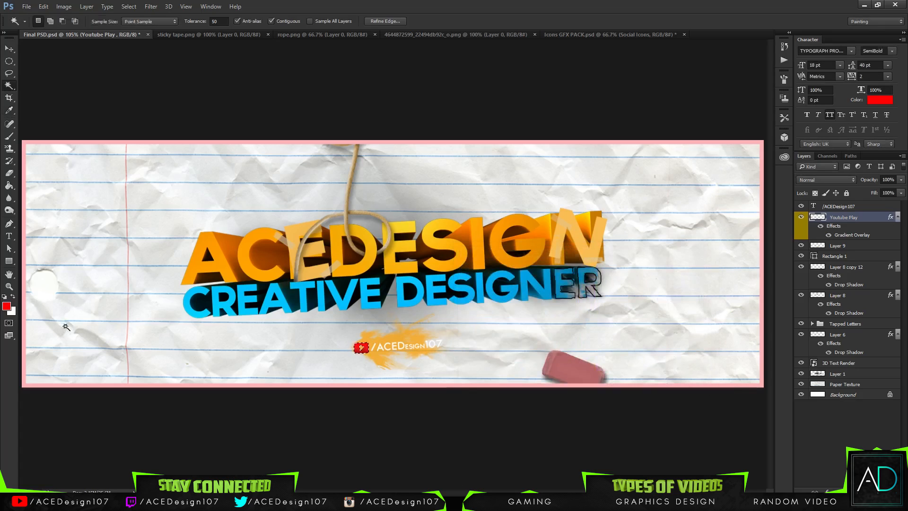
Step: Add a new layer above Youtube Play and reset the default colors, with white as the foreground color
click(13, 297)
key(d)
key(g)
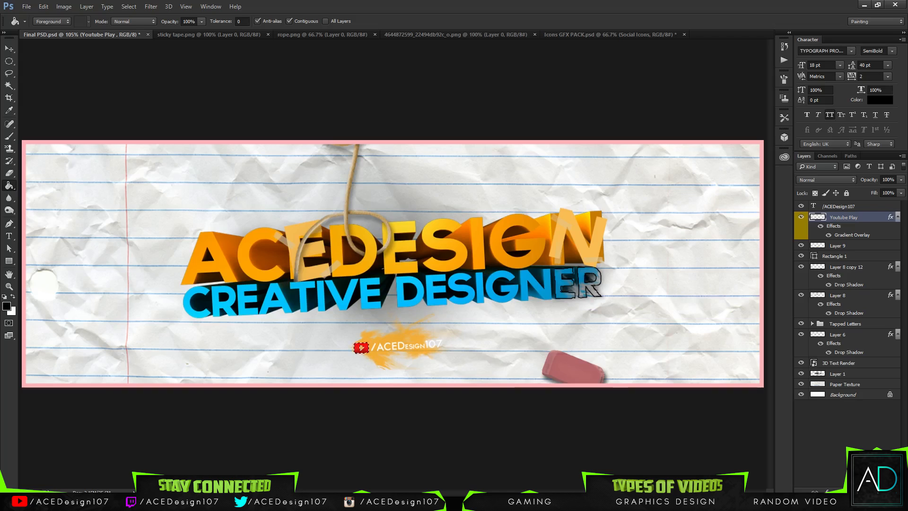
key(ctrl+shift+alt+n)
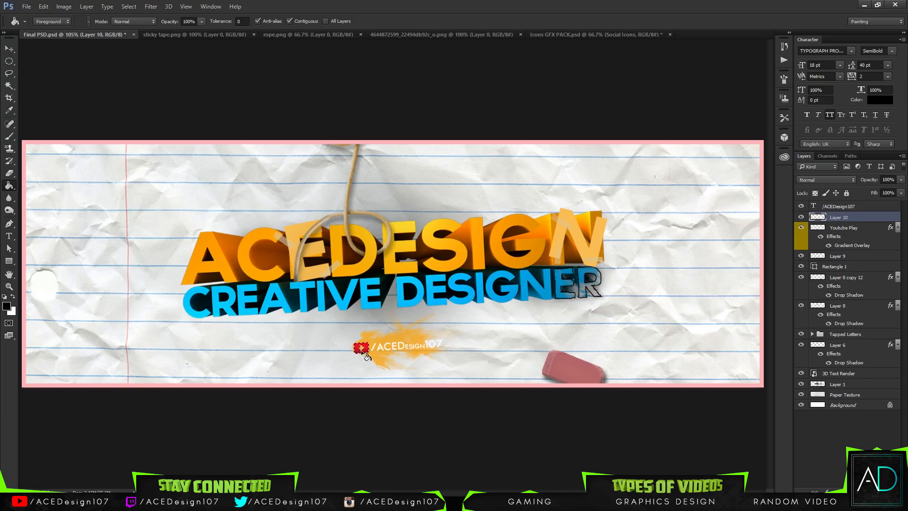
key(ctrl+plus)
key(ctrl+plus)
key(ctrl+plus)
scroll(368, 359, down, 3)
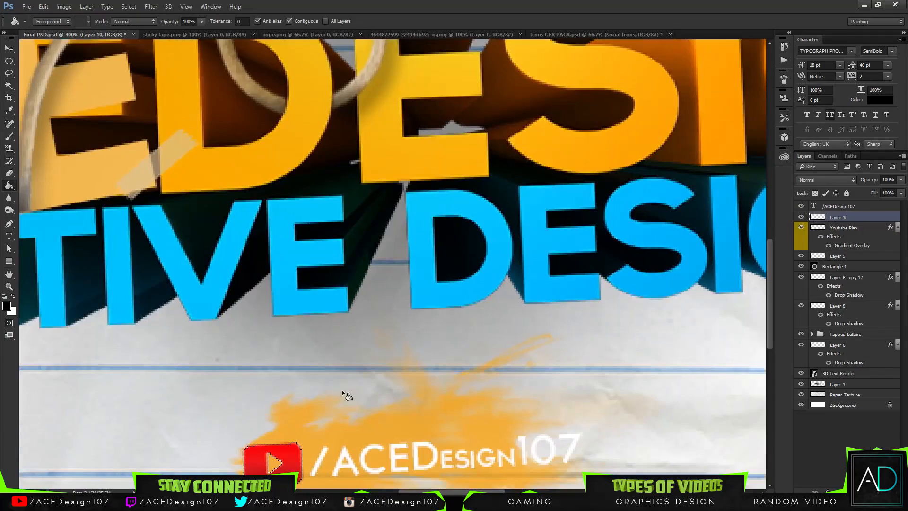
scroll(346, 396, down, 2)
click(12, 297)
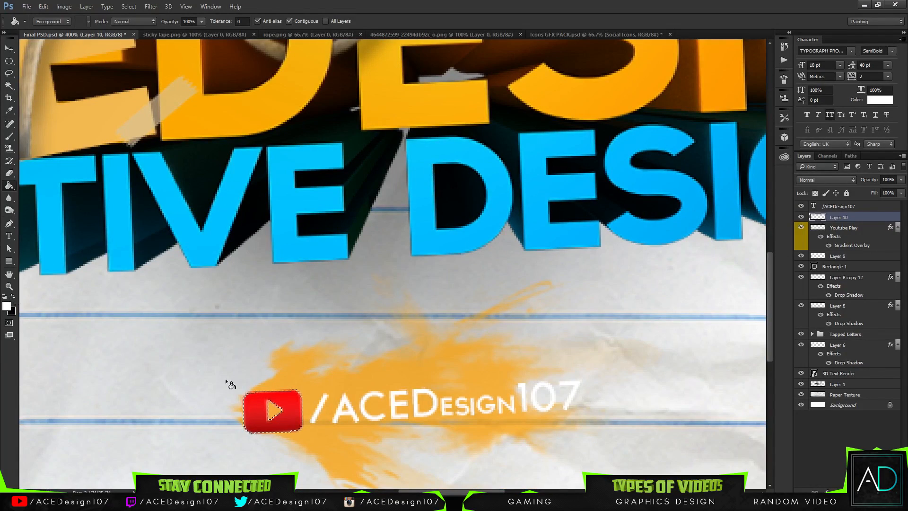
Step: Move the new layer directly below Youtube Play, trying a white Paint Bucket fill on it
click(274, 408)
key(ctrl+z)
drag(861, 218, 855, 249)
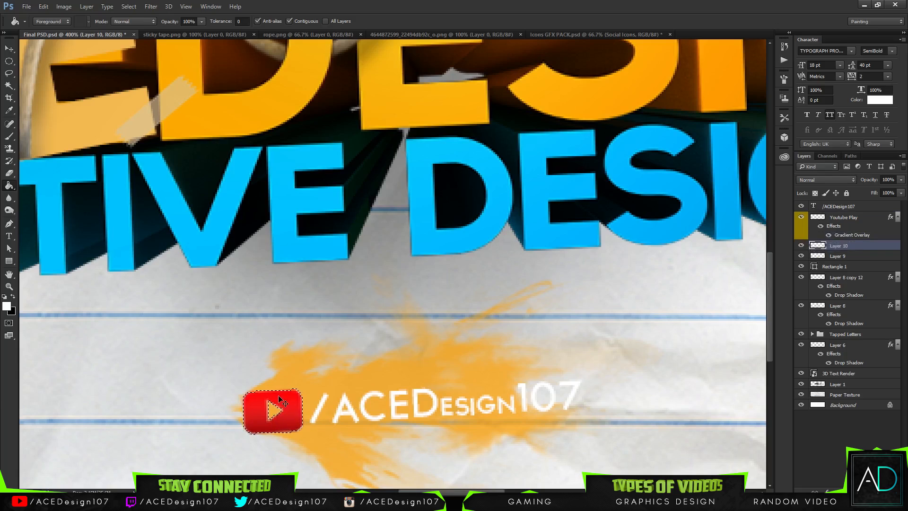
click(274, 409)
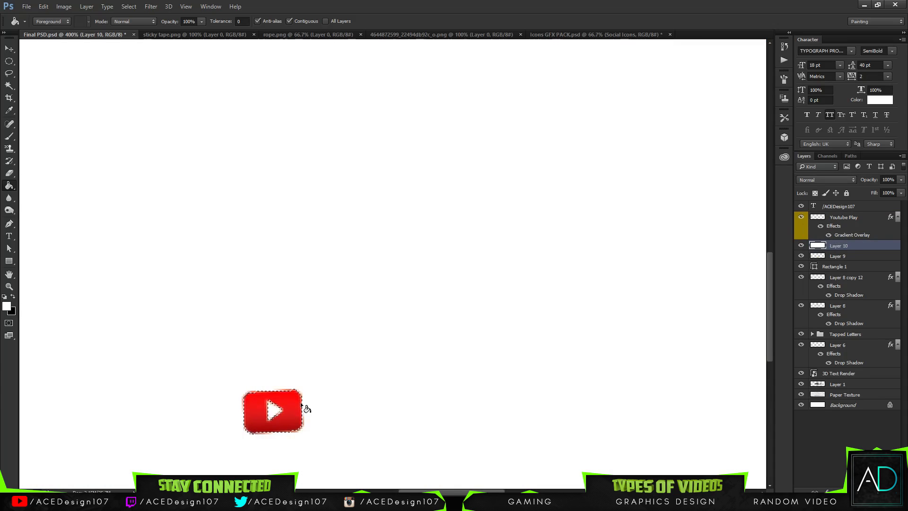
key(ctrl+z)
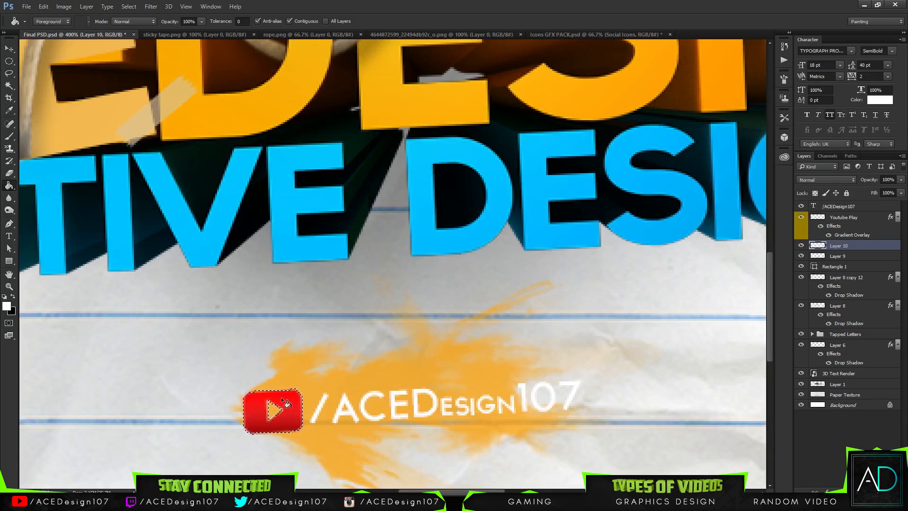
Step: Fill the icon's play triangle with white on the layer beneath Youtube Play, after clearing the icon selection
key(w)
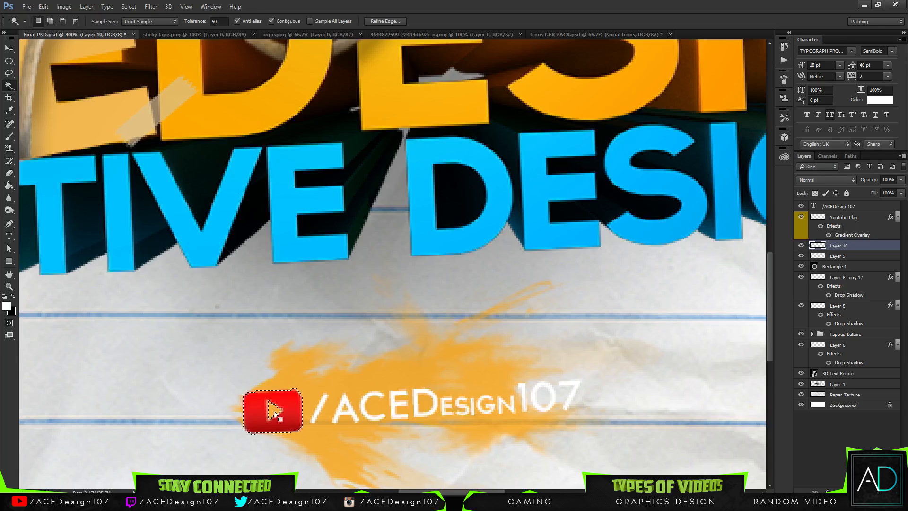
click(271, 408)
key(g)
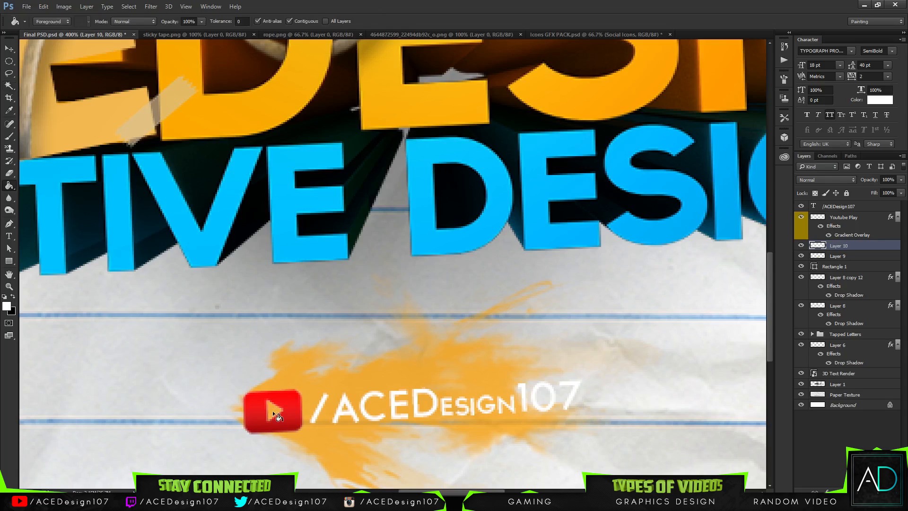
click(272, 410)
key(ctrl+0)
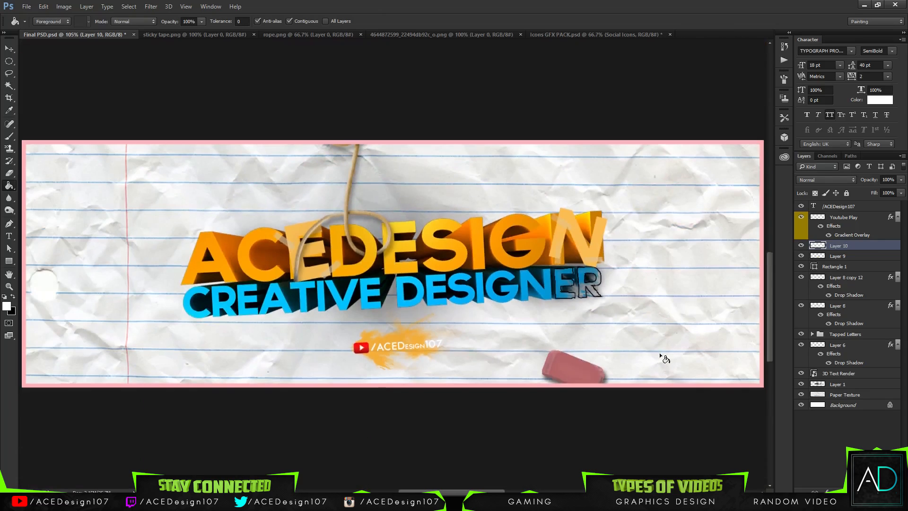
Step: Reduce the opacity of the white play triangle layer to 66%
key(v)
drag(901, 184, 892, 194)
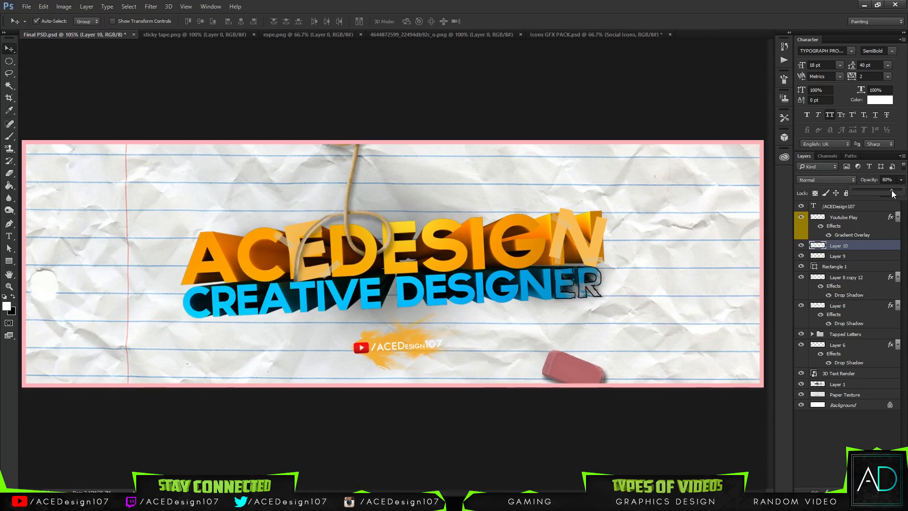
ctrl+click(846, 255)
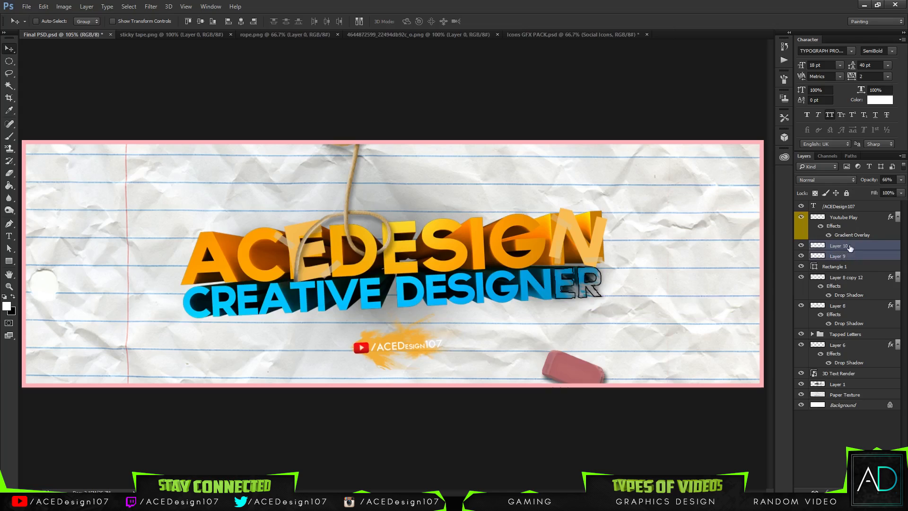
Step: Rename the orange splash layer as Brush Underlay
click(837, 255)
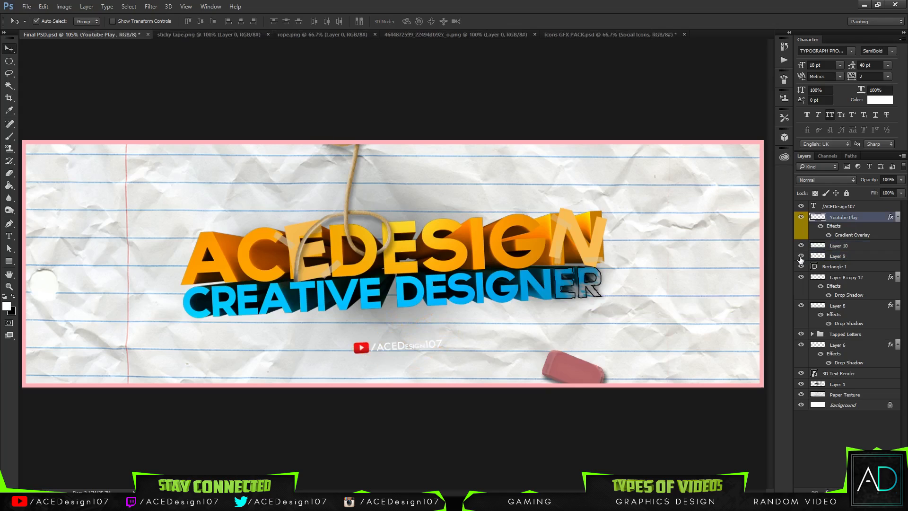
double_click(833, 256)
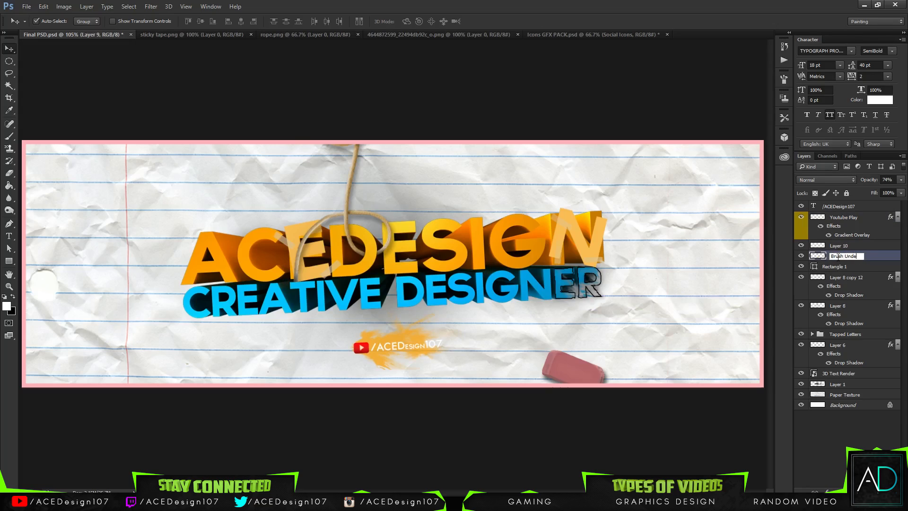
text(Brush Underlay)
key(Return)
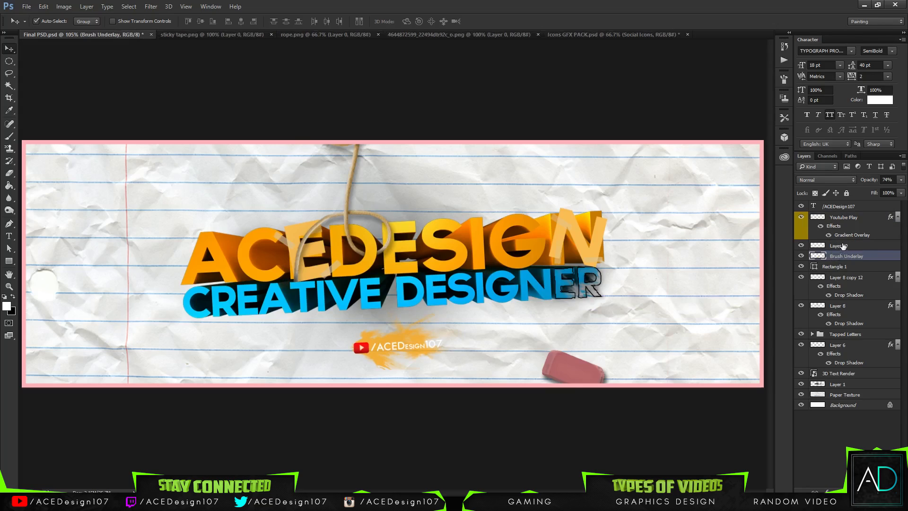
Step: Rename the white play triangle layer as Youtube Logo
click(837, 246)
double_click(837, 246)
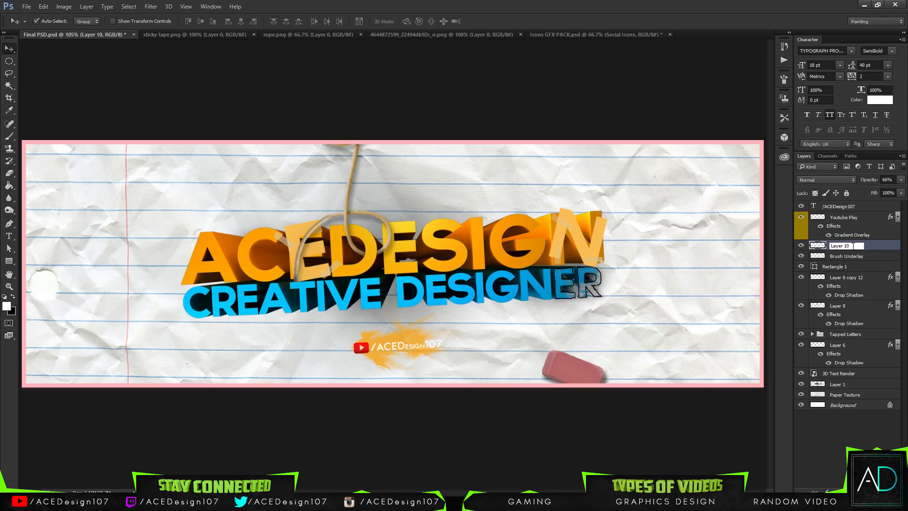
text(Youtube Logo)
key(Return)
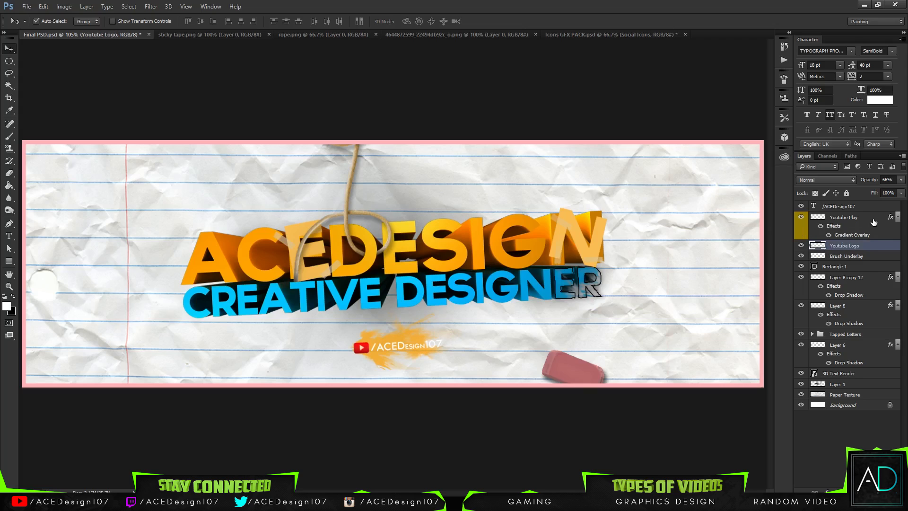
Step: Collapse the Youtube Play layer's effects and set its label to No Color
click(849, 218)
click(898, 217)
right_click(861, 218)
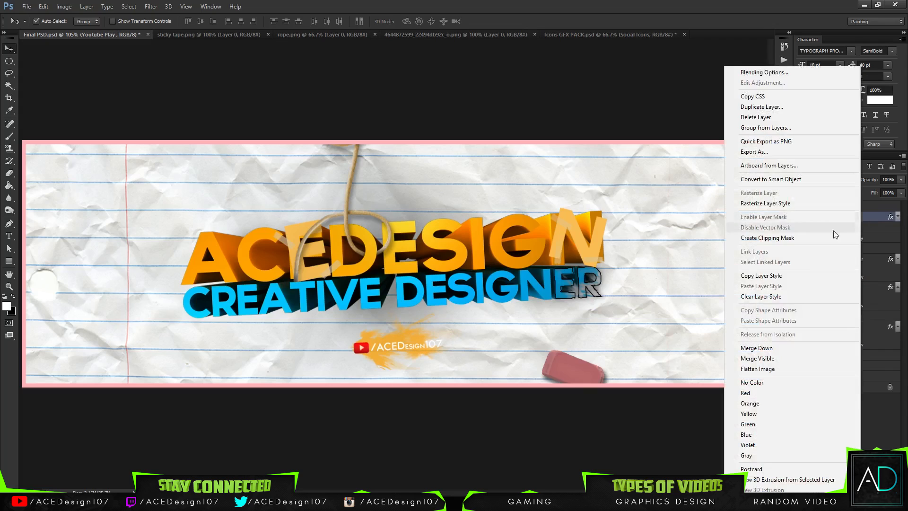
click(760, 382)
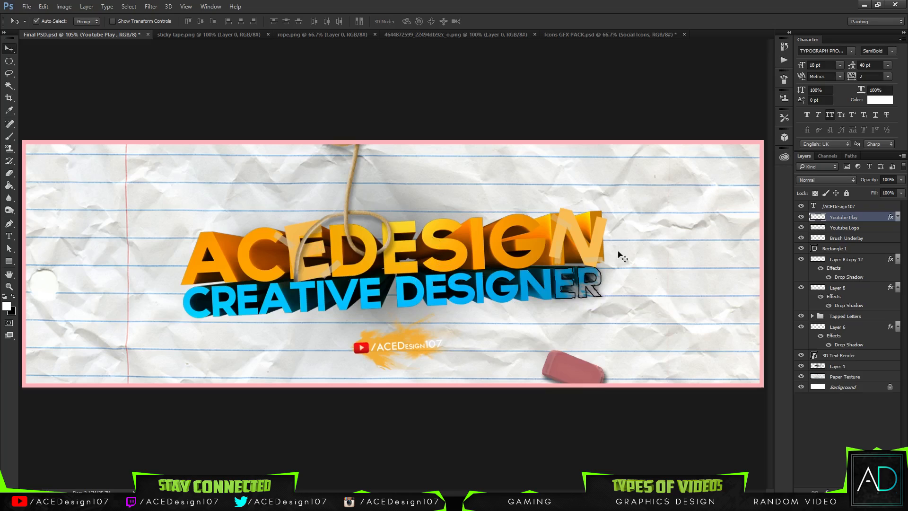
Step: Collapse the effects lists of Layer 6, Layer 8 copy 12 and Layer 8
click(897, 327)
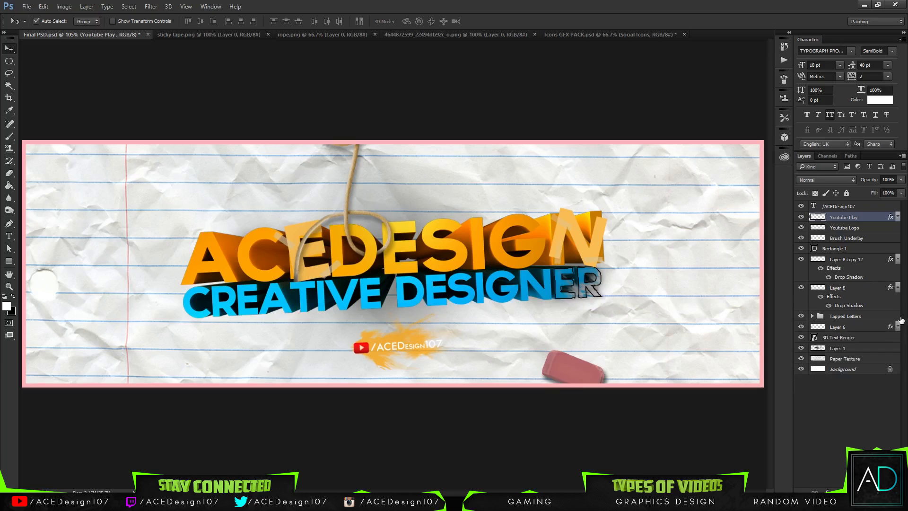
click(897, 259)
click(893, 270)
click(897, 270)
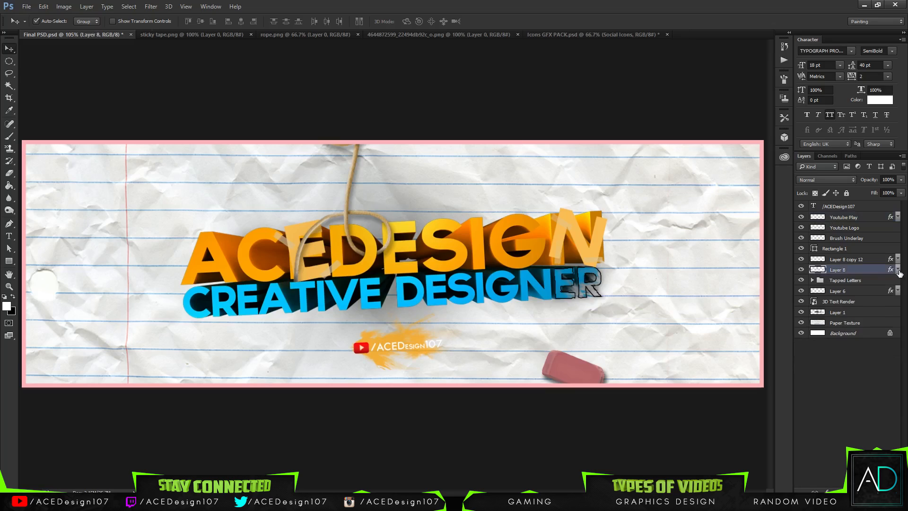
Step: Add a new empty layer directly above Paper Texture
click(859, 325)
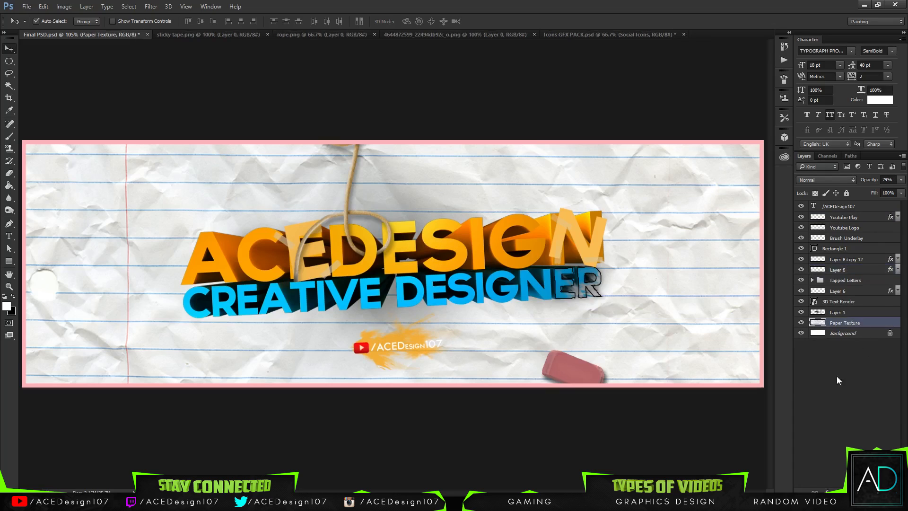
key(ctrl+shift+alt+n)
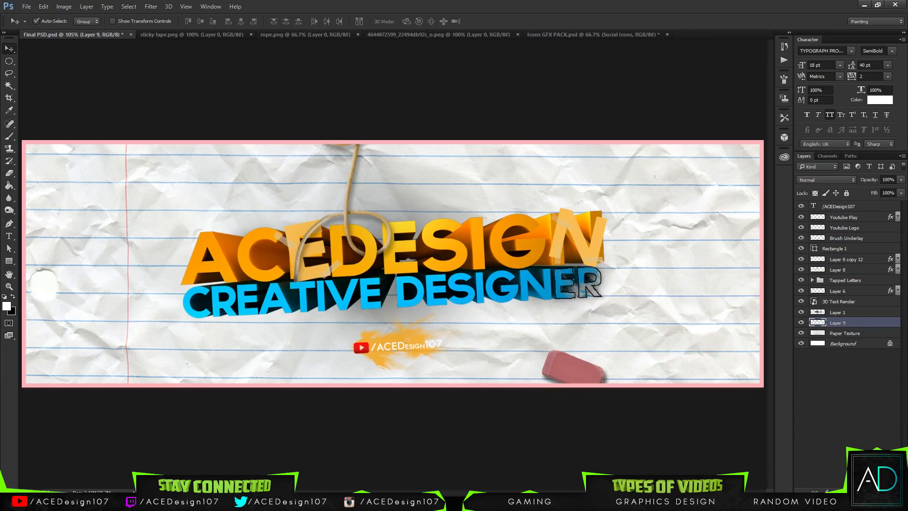
Step: Switch to Chrome and search Google Images for "sun crayon art png"
right_click(81, 502)
click(89, 454)
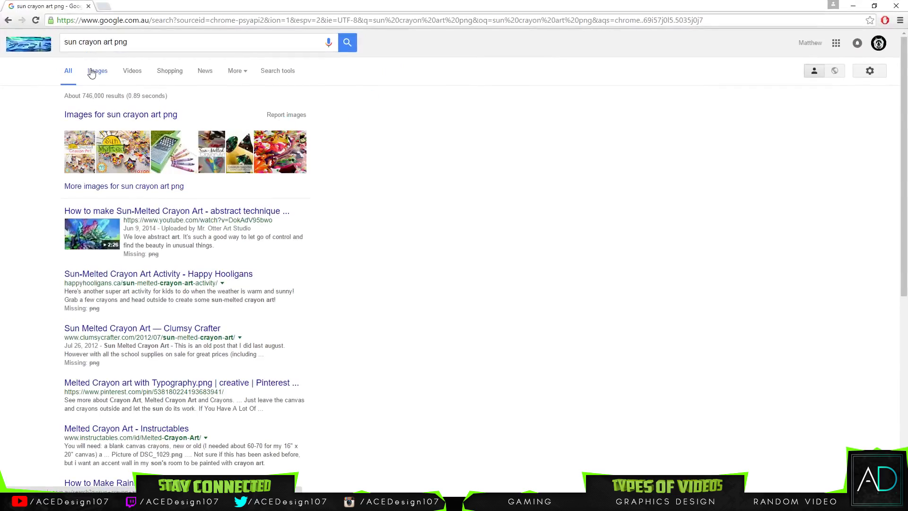
click(92, 71)
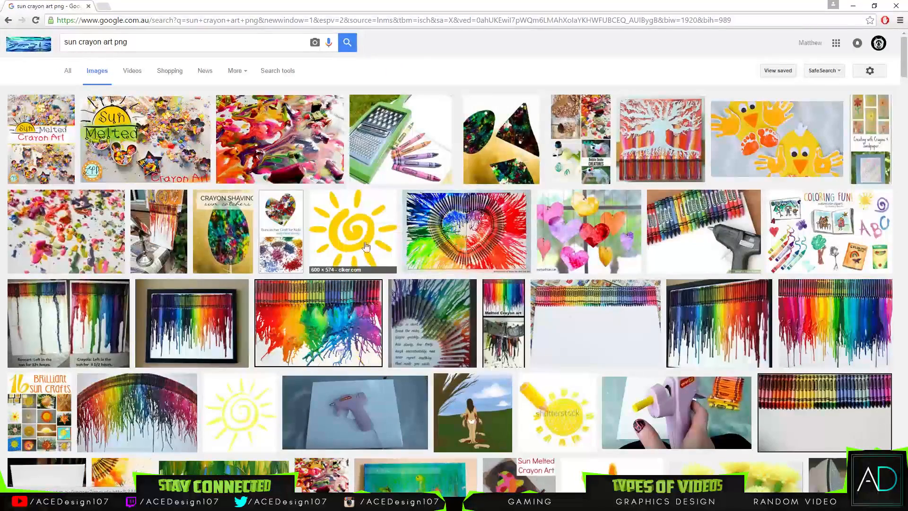
Step: Examine the crayon sun results and their related images for a suitable hand-drawn yellow sun
scroll(366, 246, down, 4)
click(263, 239)
scroll(443, 209, down, 5)
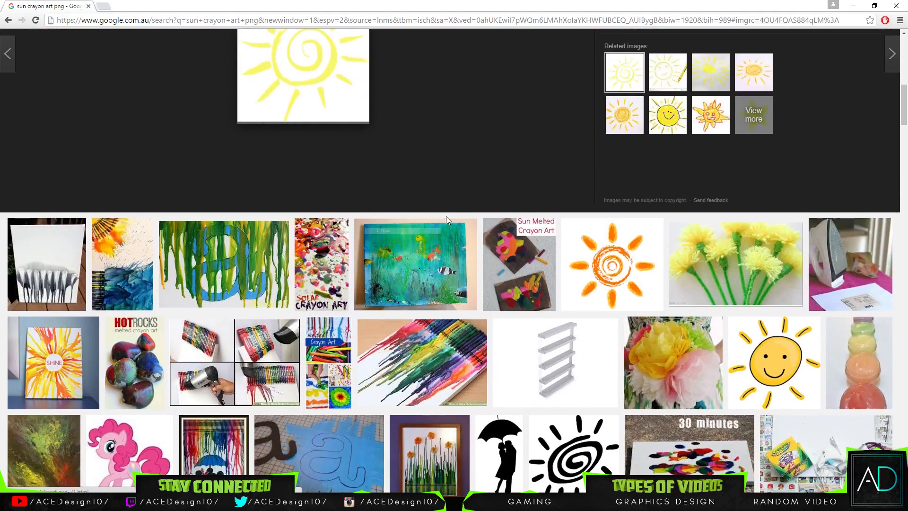
scroll(544, 236, up, 3)
click(632, 257)
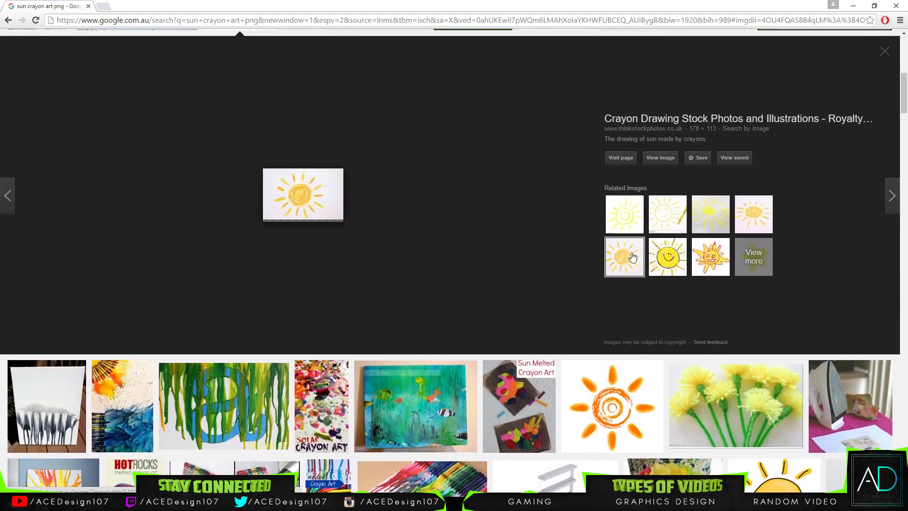
click(710, 219)
click(753, 220)
click(714, 227)
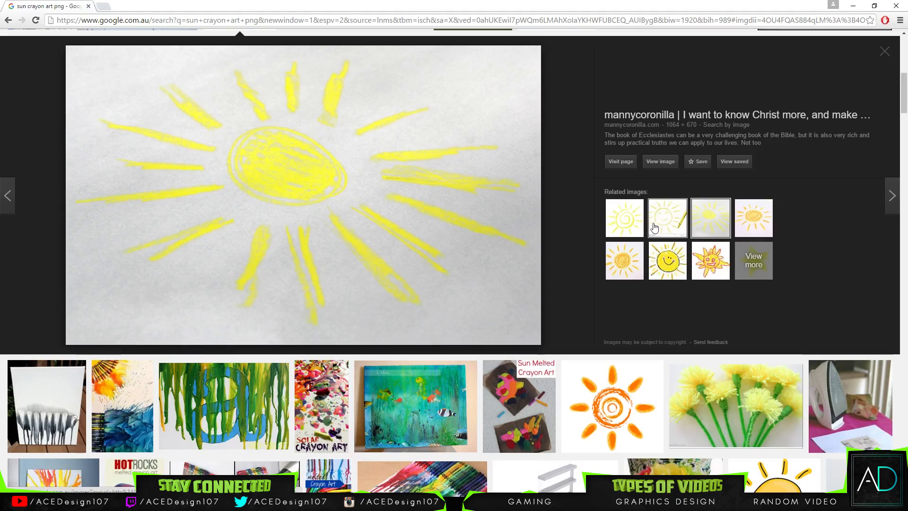
scroll(435, 305, down, 4)
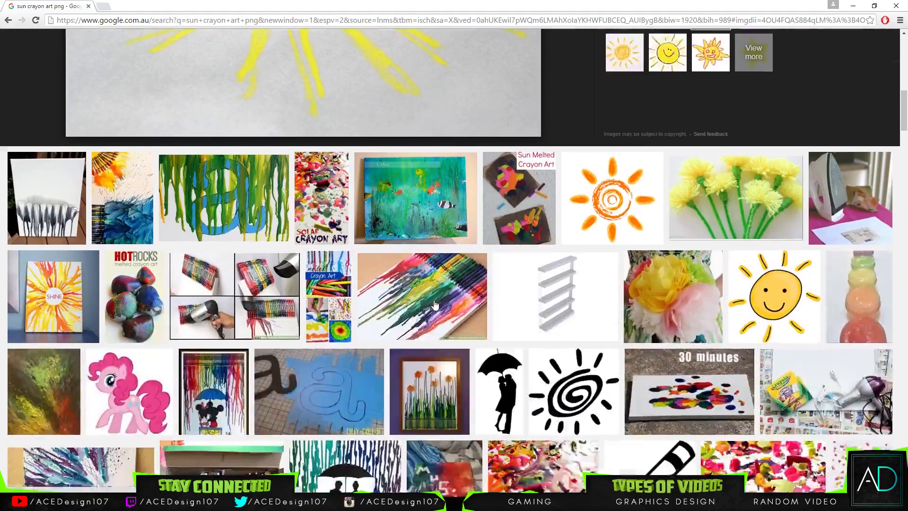
scroll(435, 305, down, 1)
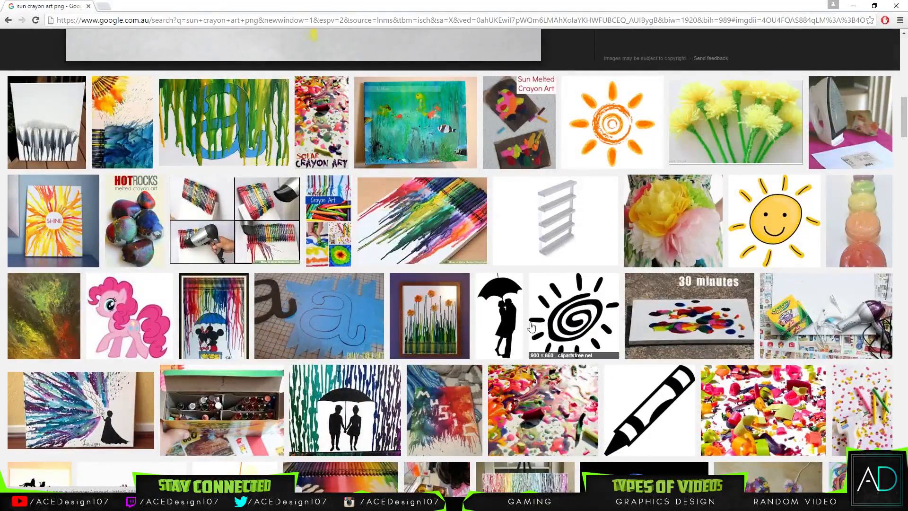
scroll(524, 225, up, 7)
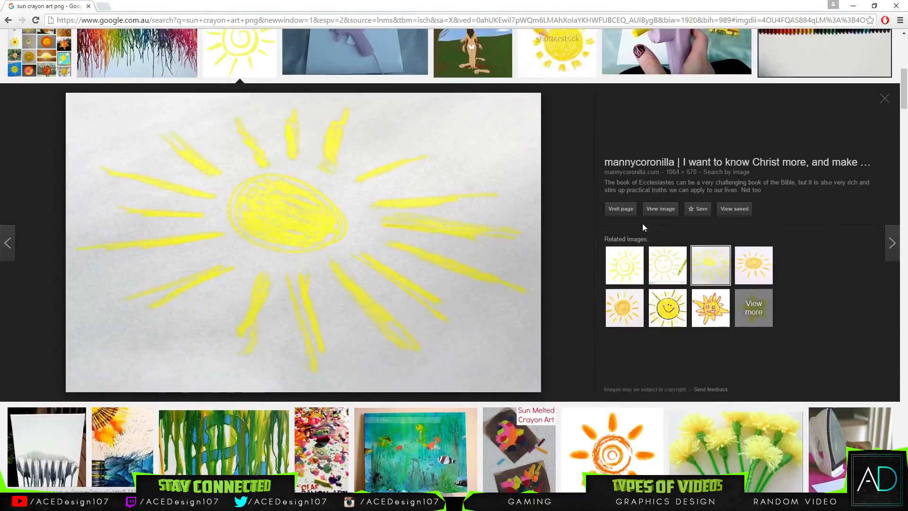
Step: Open the yellow crayon sun photo sun-crayon.jpg at full size, save it, and return to the search results
click(659, 209)
right_click(177, 108)
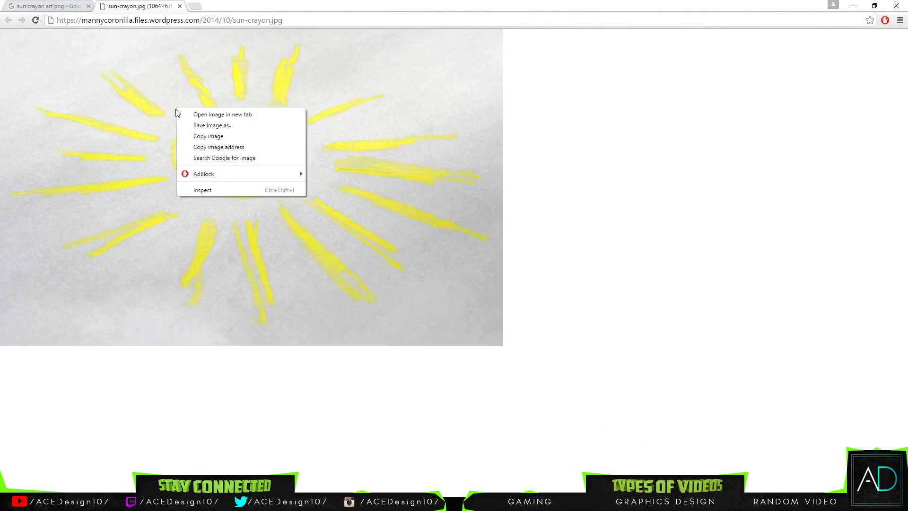
click(215, 126)
key(Return)
click(16, 4)
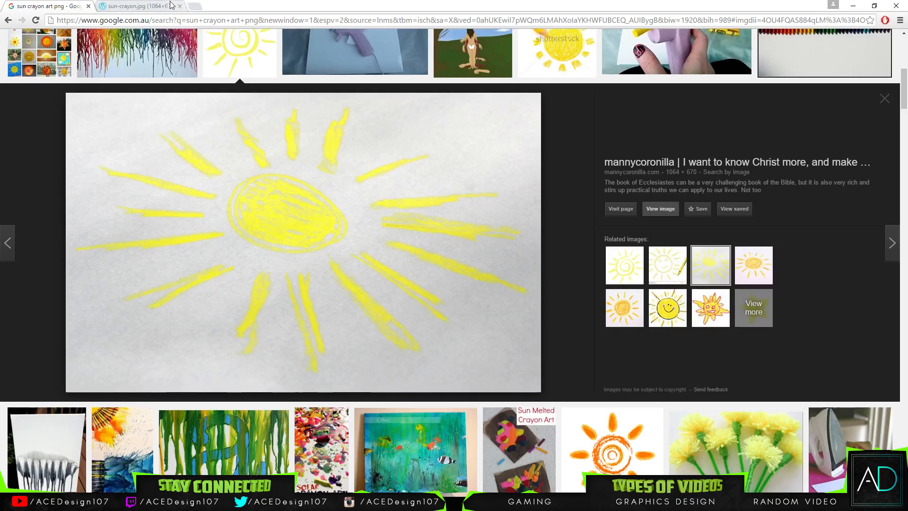
Step: Preview the spiral sun clip art and open its related brush-painted yellow-orange sun image at full size
scroll(334, 162, up, 8)
scroll(334, 163, down, 3)
click(352, 118)
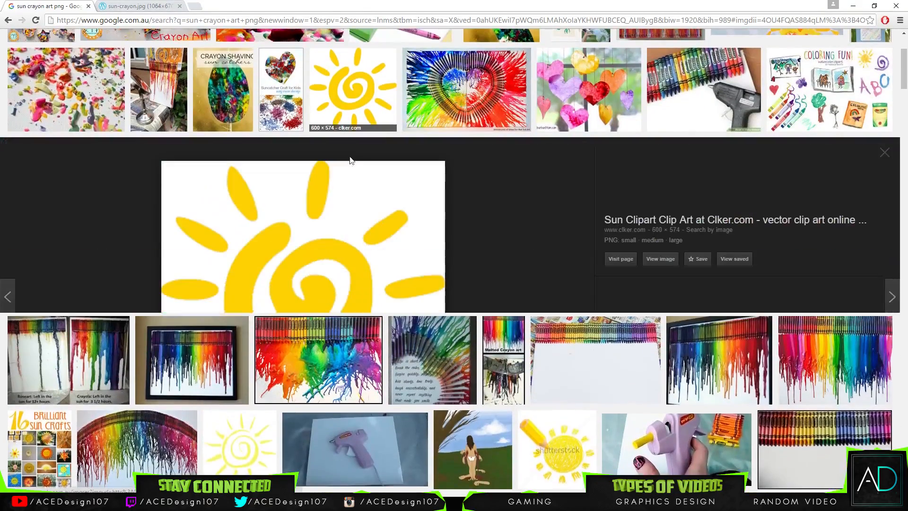
scroll(349, 158, down, 5)
scroll(595, 245, up, 6)
click(662, 229)
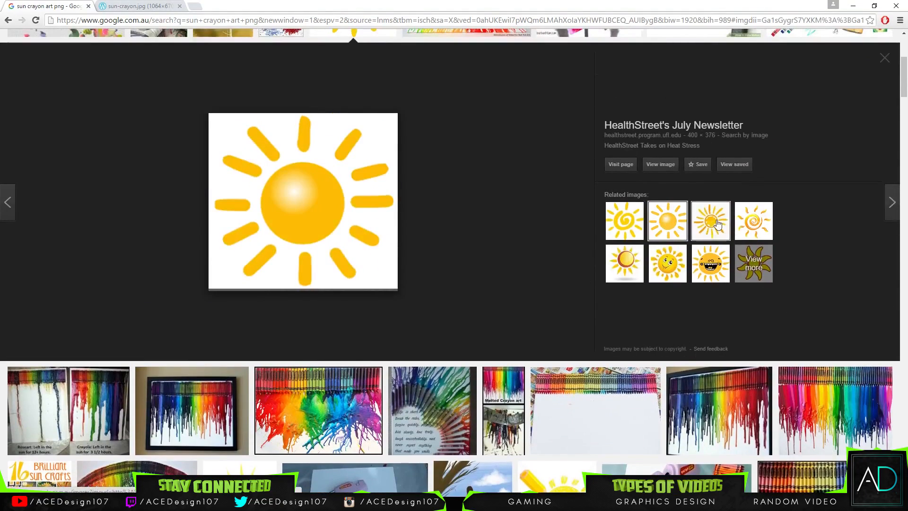
click(714, 223)
click(662, 161)
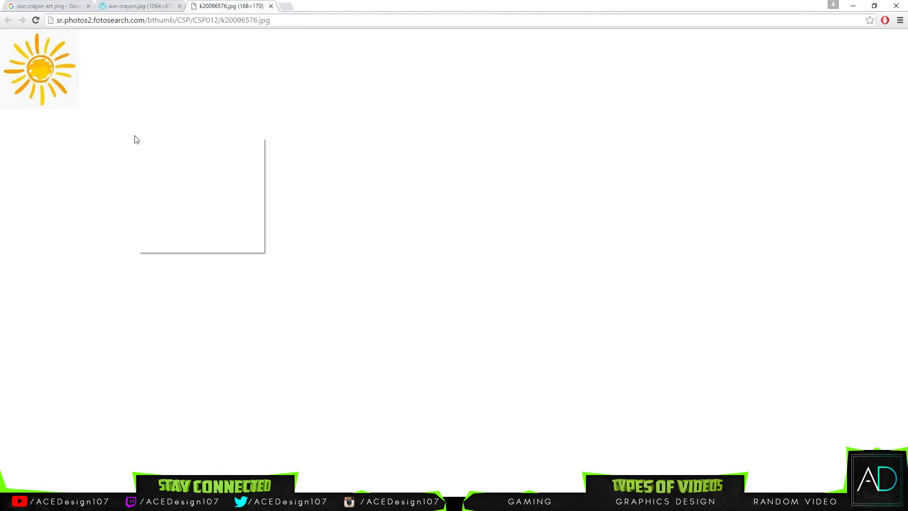
Step: Save the painted sun image as "SUN" in the Stocks folder inside Documents > Tutorial
right_click(37, 88)
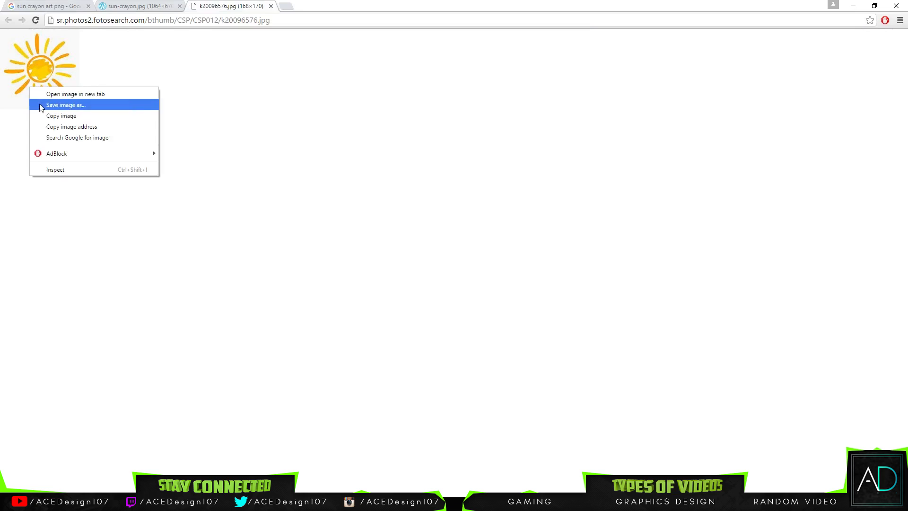
click(57, 104)
click(152, 22)
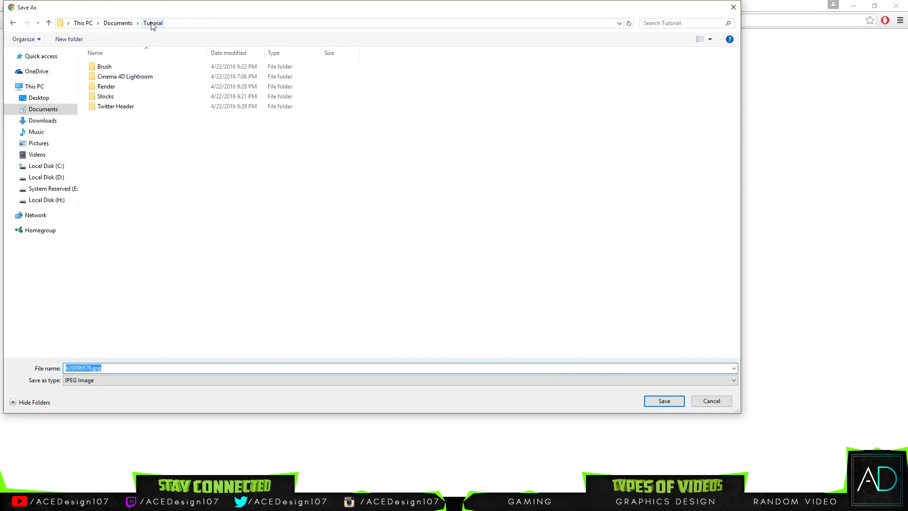
double_click(102, 93)
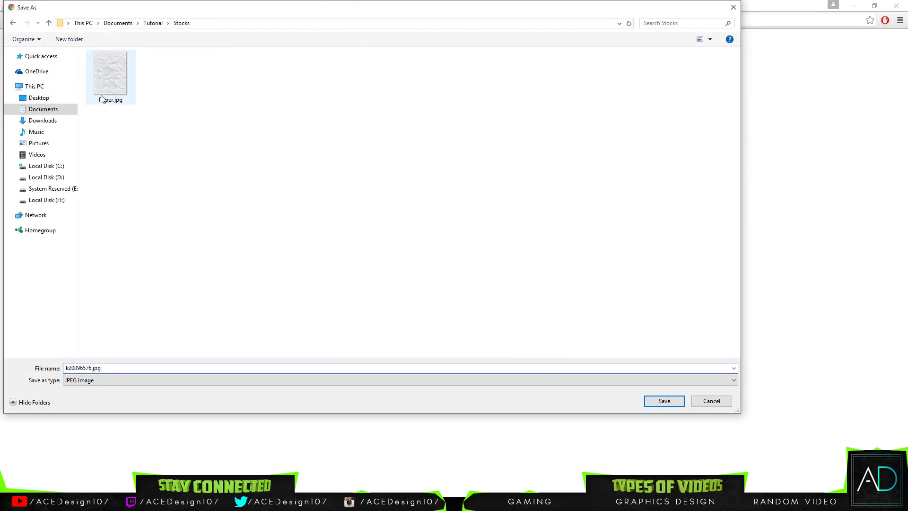
double_click(128, 373)
text(SUN)
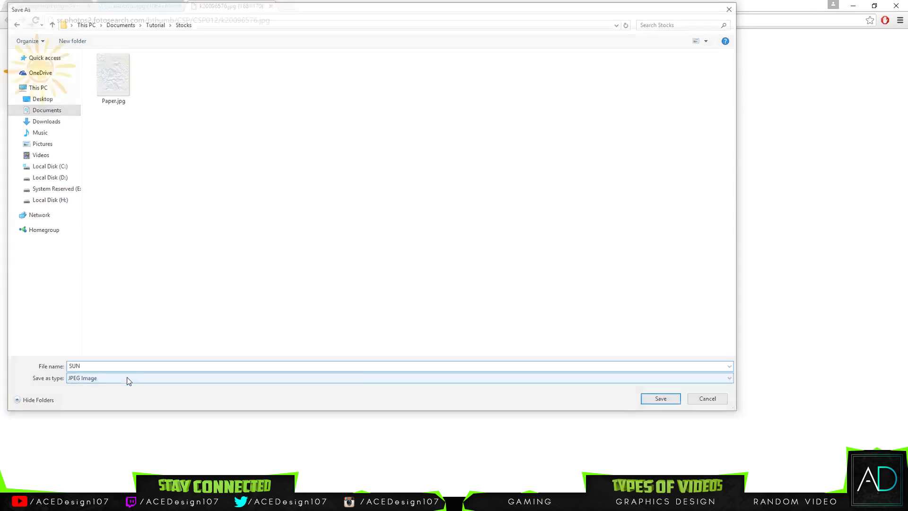
key(Return)
Step: Switch to Photoshop and open SUN.jpg from the Documents > Tutorial > Stocks folder
key(alt+Tab)
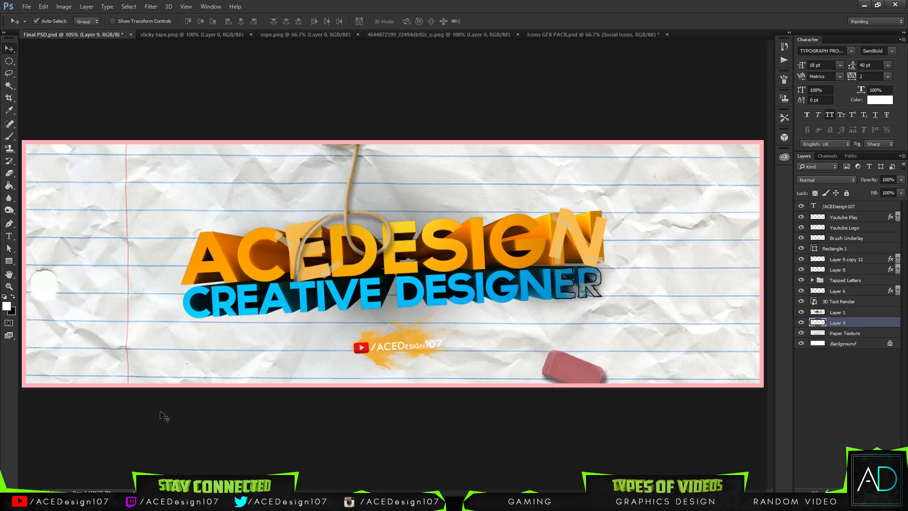
click(24, 6)
click(29, 20)
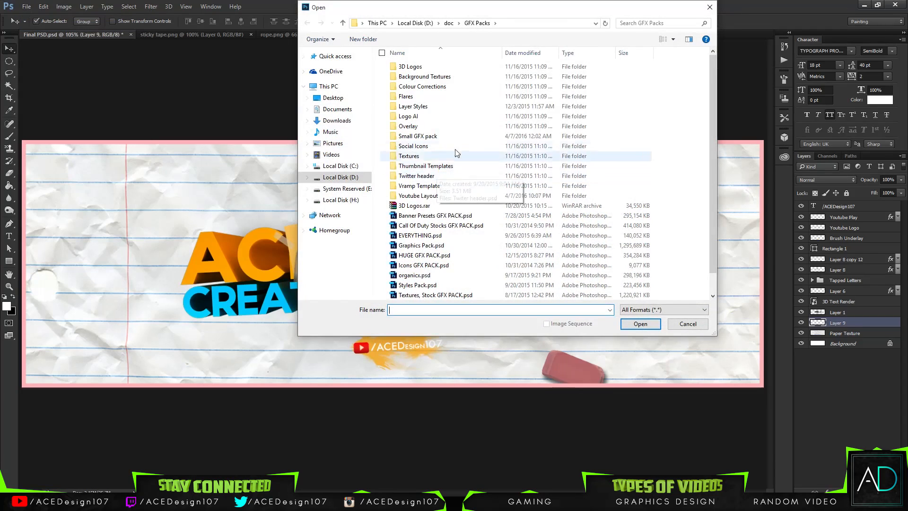
click(333, 98)
click(337, 109)
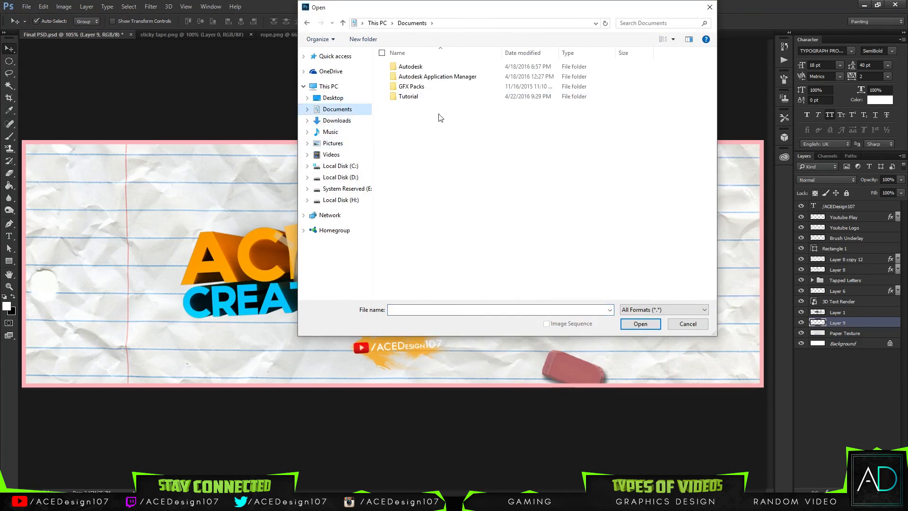
click(405, 97)
double_click(405, 97)
double_click(406, 96)
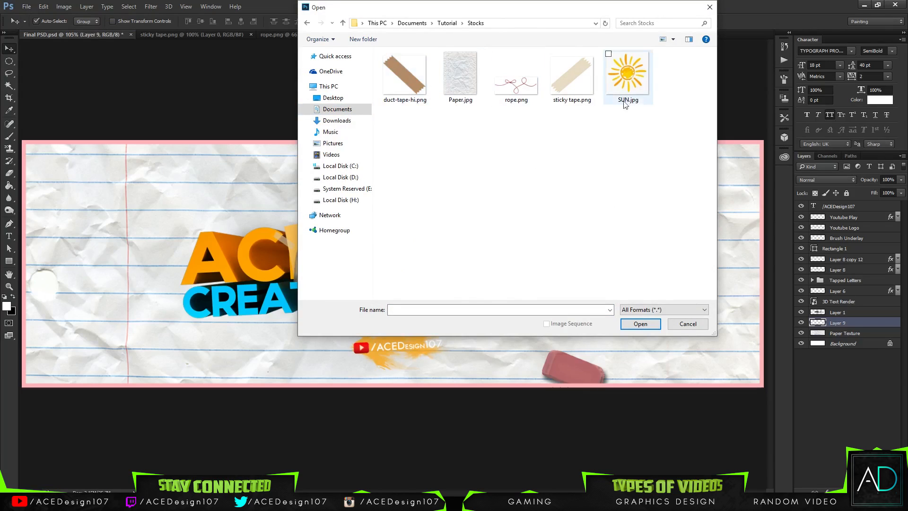
click(636, 97)
double_click(638, 99)
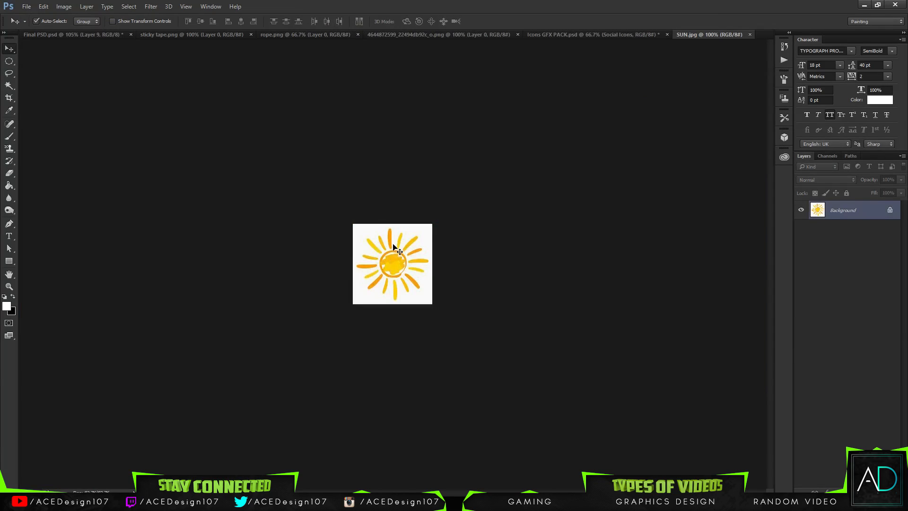
key(w)
click(382, 223)
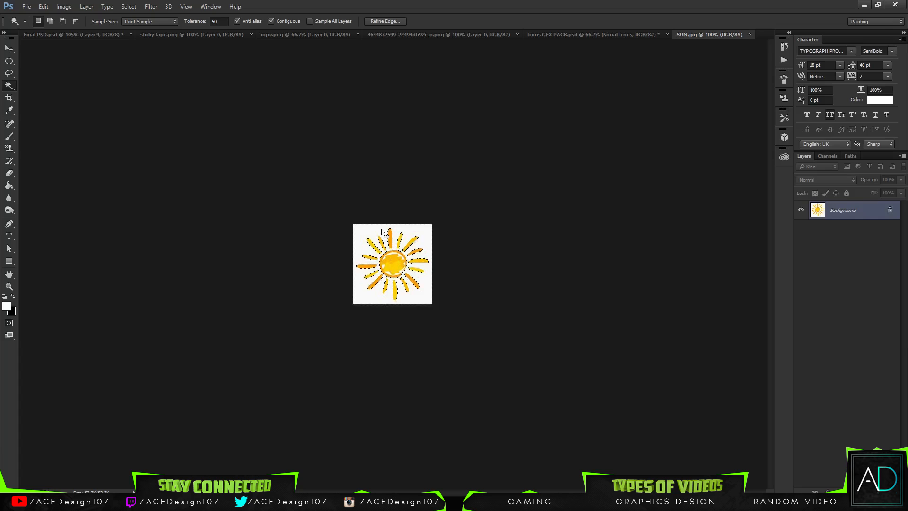
key(shift+F5)
click(519, 145)
key(ctrl+d)
Step: Copy the sun image from SUN.jpg into the Final PSD banner document as a new layer
key(v)
drag(121, 87, 152, 182)
key(ctrl+z)
click(853, 262)
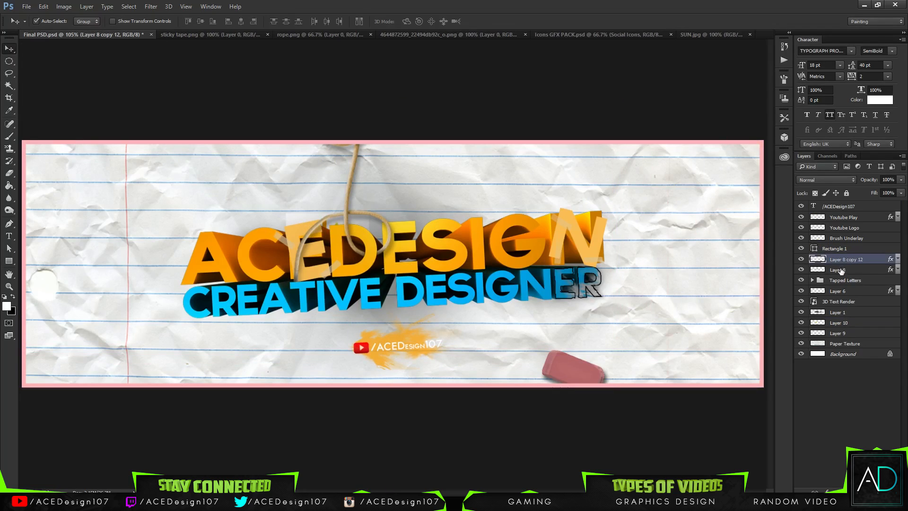
click(844, 269)
key(ctrl+t)
drag(345, 246, 293, 192)
key(ctrl+z)
click(415, 21)
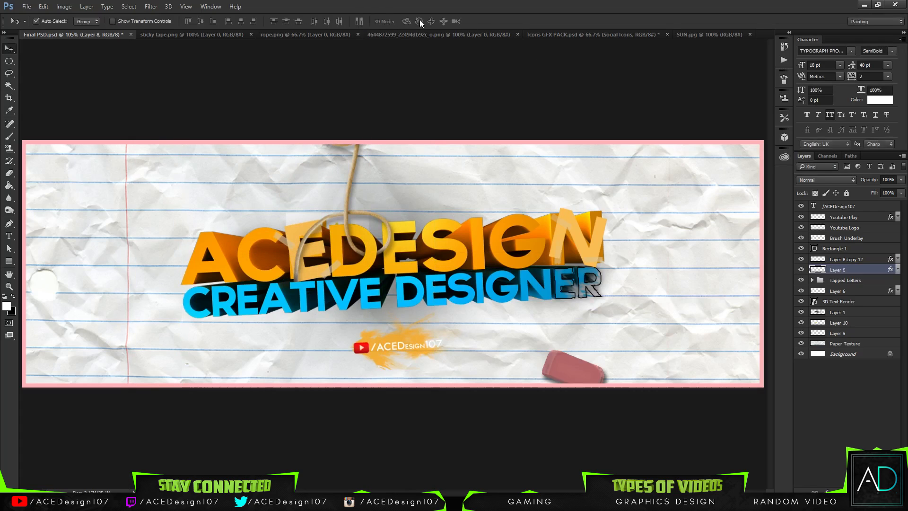
Step: Toggle the visibility of Layer 8, Layer 6 and Layer 10 to identify the sun, and select Layer 10
click(837, 259)
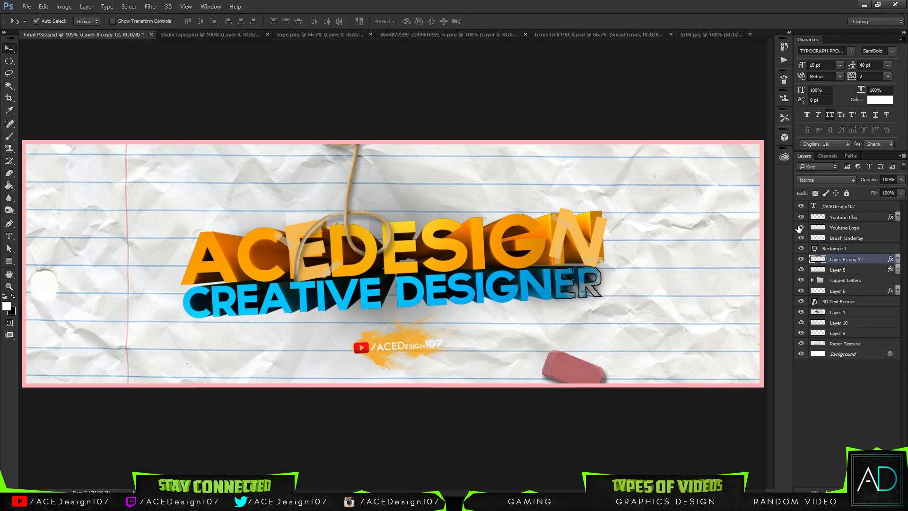
click(801, 269)
click(801, 270)
click(800, 291)
click(801, 290)
click(801, 322)
click(801, 323)
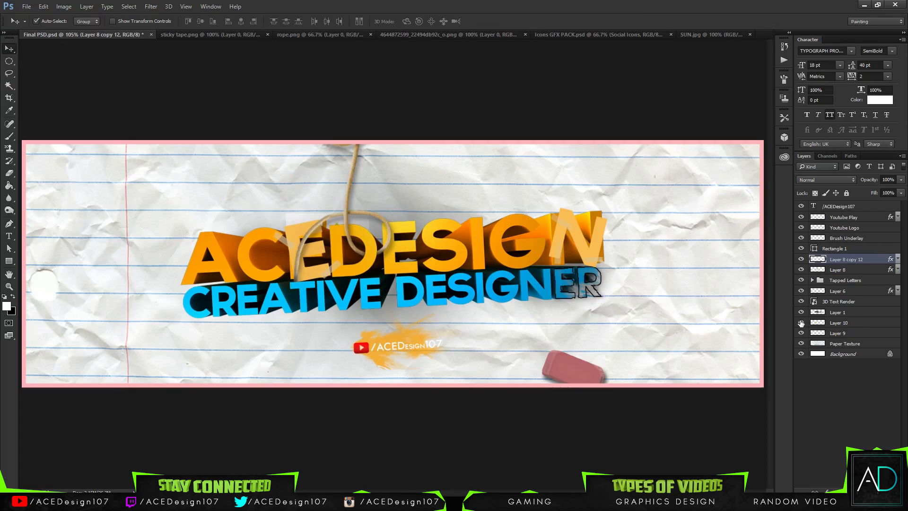
click(801, 322)
click(801, 322)
click(839, 322)
key(ctrl+t)
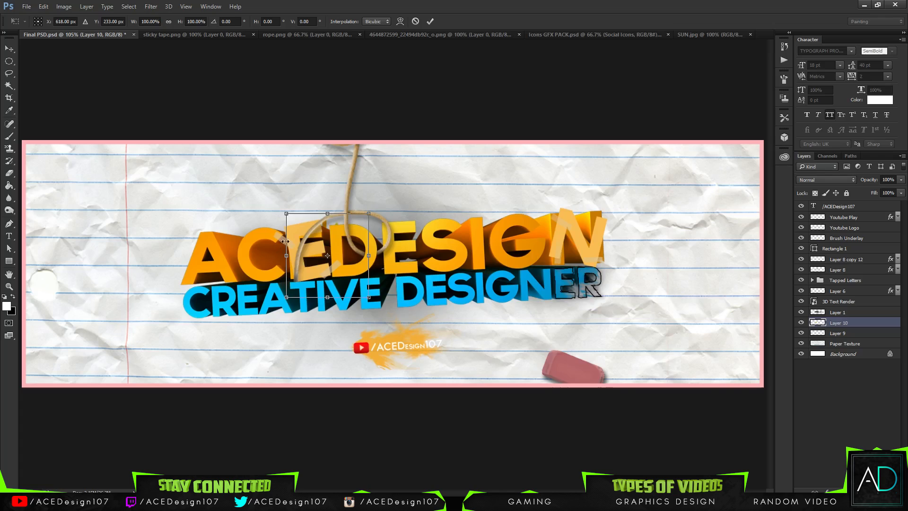
mouse_move(315, 231)
mouse_down()
mouse_move(165, 202)
mouse_move(49, 160)
mouse_move(39, 136)
mouse_up()
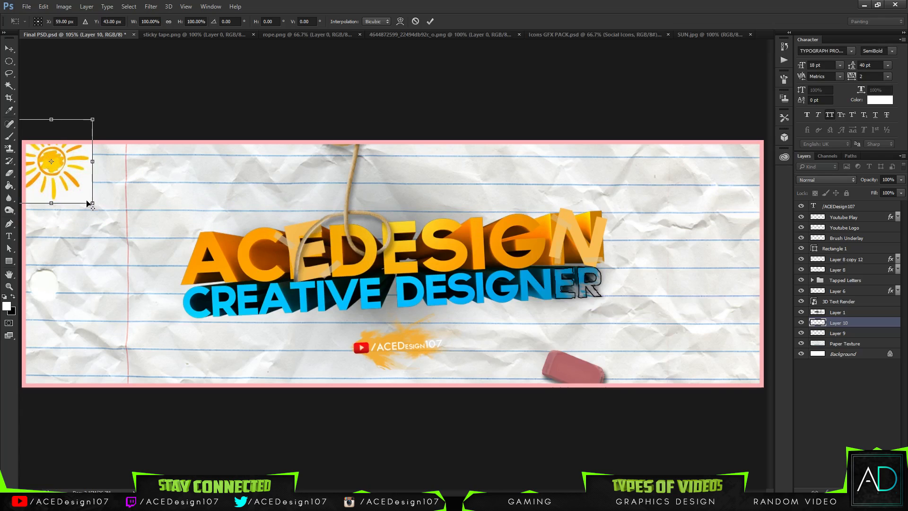
drag(90, 204, 138, 225)
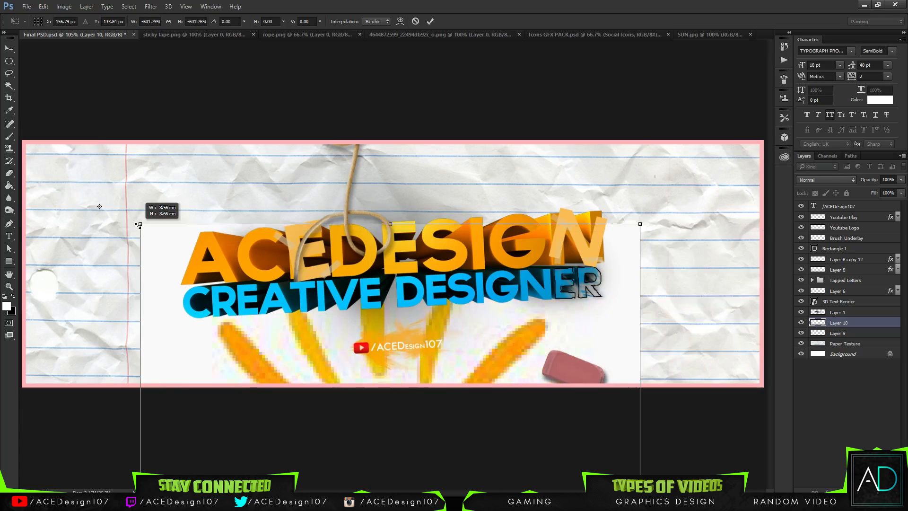
key(ctrl+z)
click(415, 20)
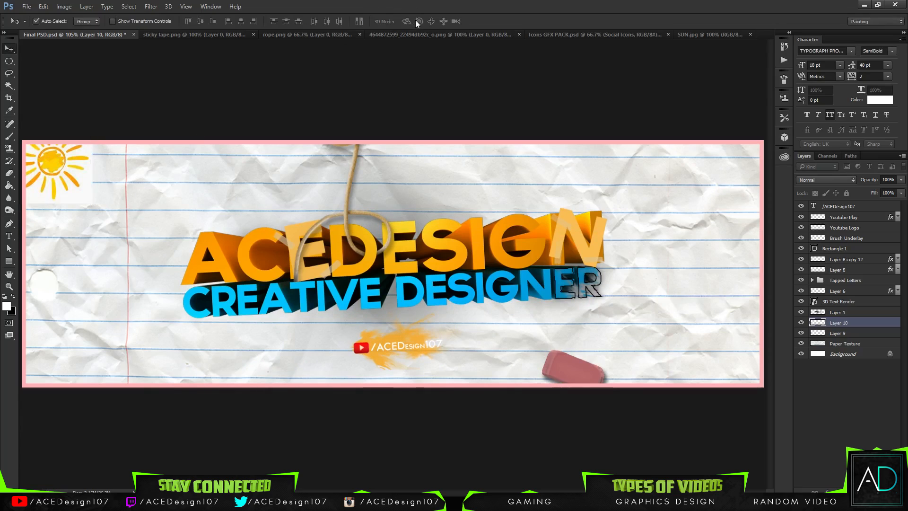
Step: Transform the sun layer, moving it into the banner's upper-left corner and enlarging it to roughly twice its size, partly cropped by the edges
key(ctrl+t)
drag(296, 222, 5, 118)
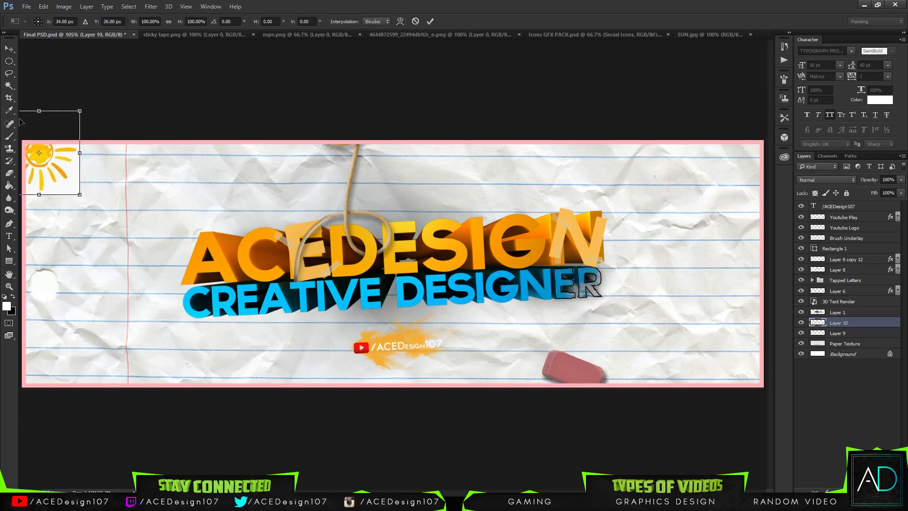
drag(80, 194, 138, 217)
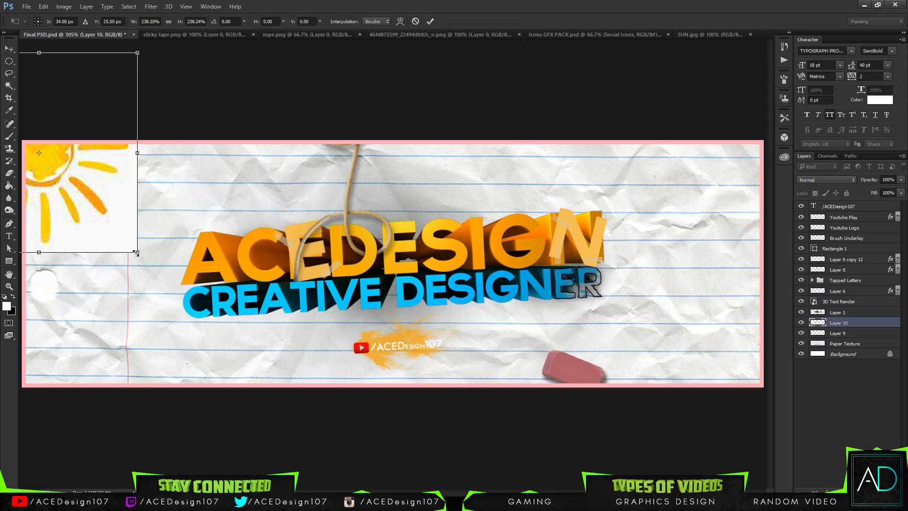
drag(136, 253, 119, 240)
key(Return)
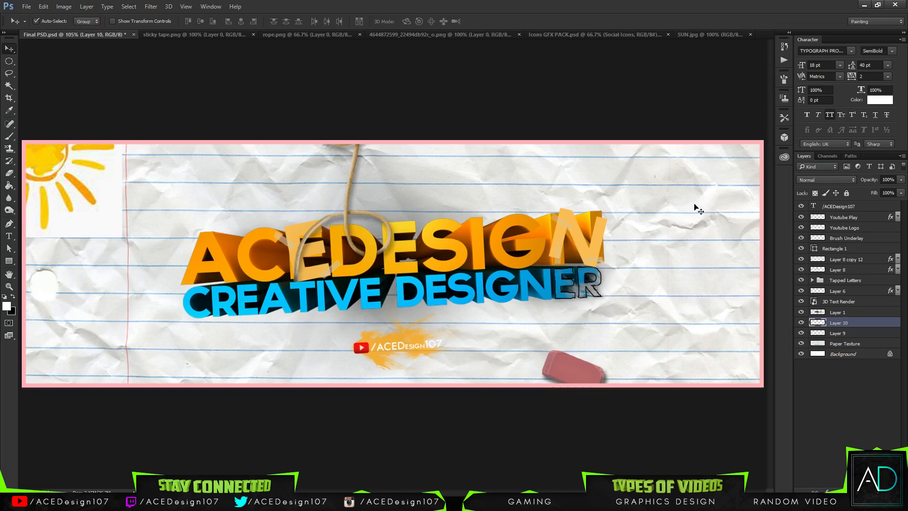
Step: Select the white background around the sun with the Magic Wand, delete it, and clear the selection
key(w)
click(101, 215)
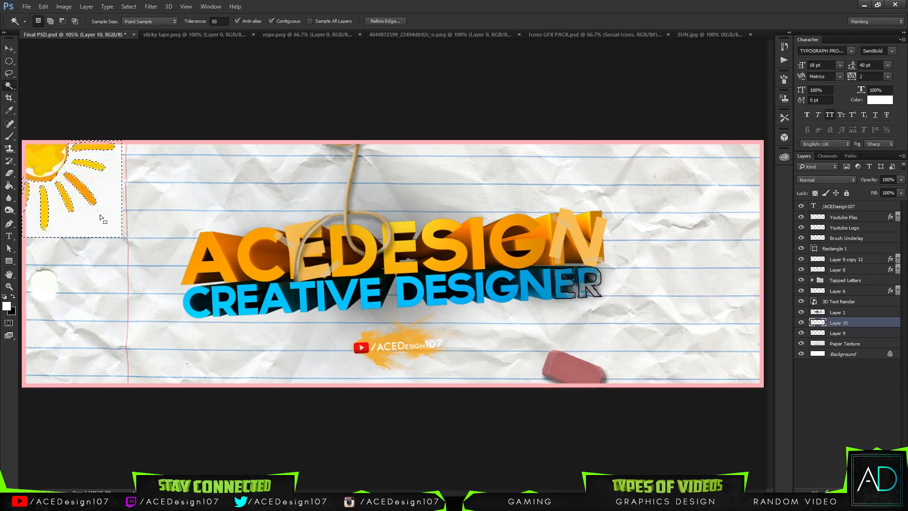
key(Delete)
key(ctrl+d)
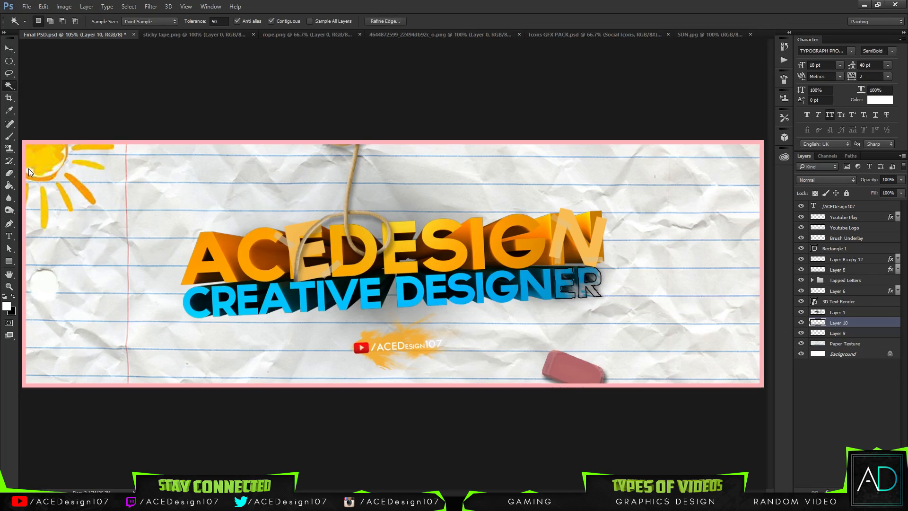
Step: Lighten the sun layer with a Hue/Saturation adjustment, raising Lightness to +51
click(52, 170)
key(ctrl+u)
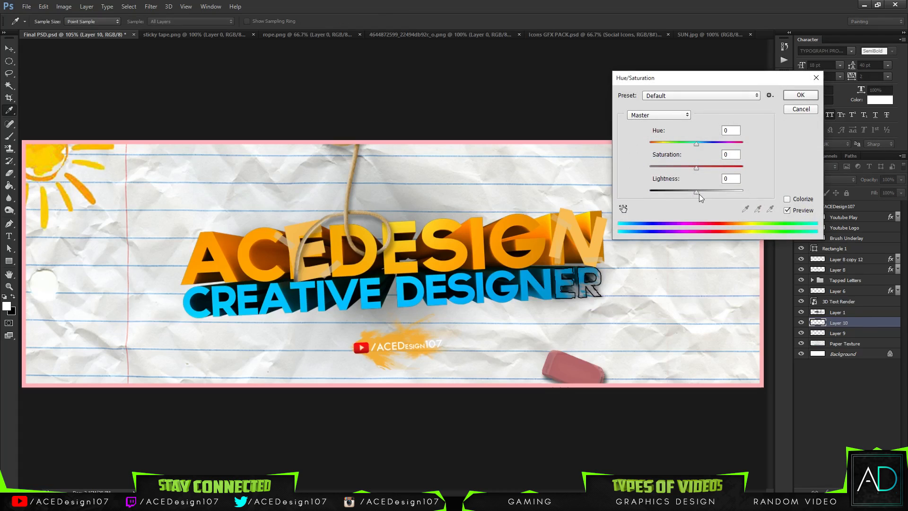
drag(699, 194, 720, 191)
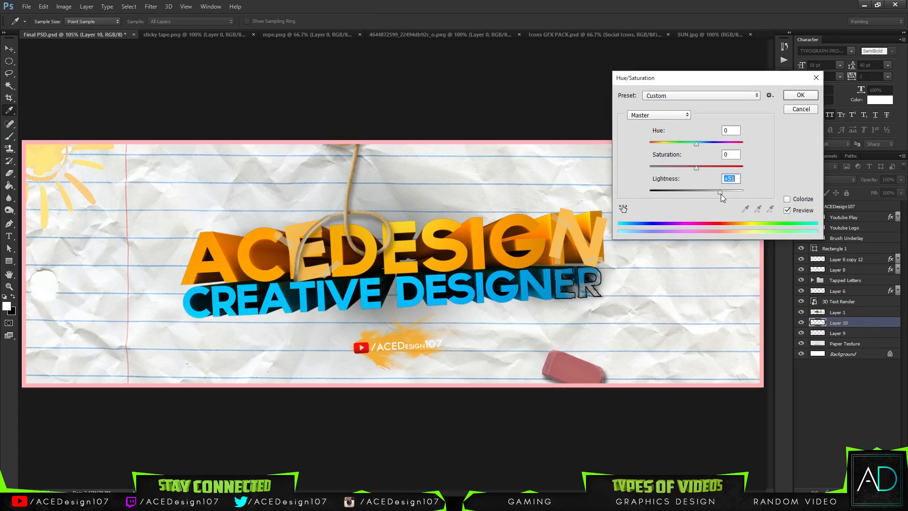
click(801, 94)
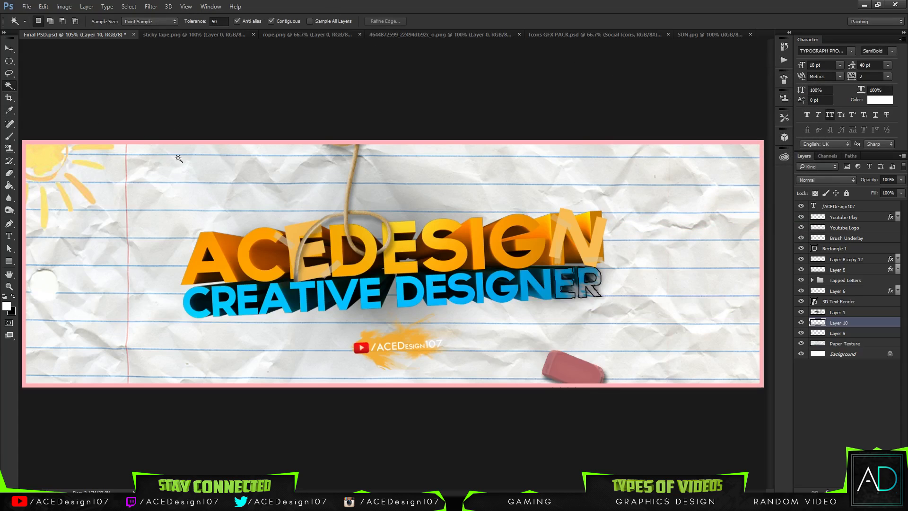
key(v)
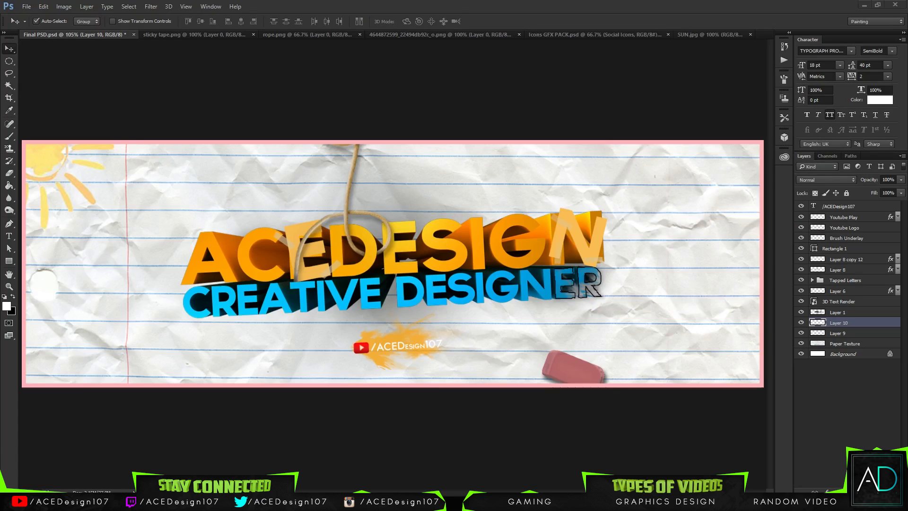
Step: Switch to Chrome and search Google Images for "crayon ling scribble png", then browse the results for a suitable scribble
mouse_move(142, 502)
click(563, 471)
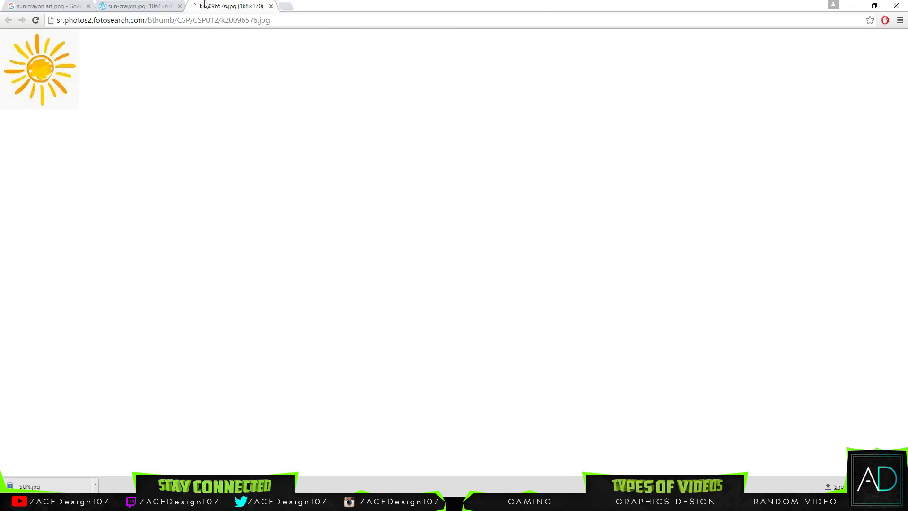
click(40, 5)
double_click(70, 42)
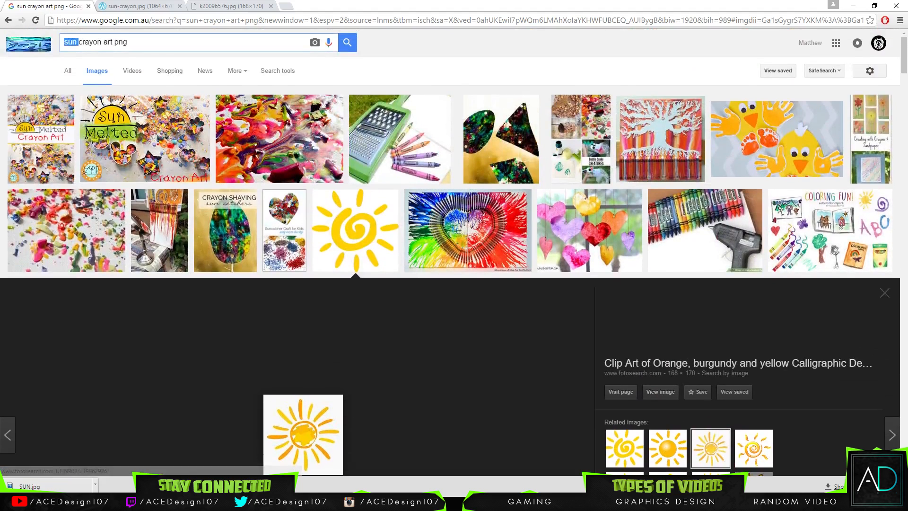
key(BackSpace)
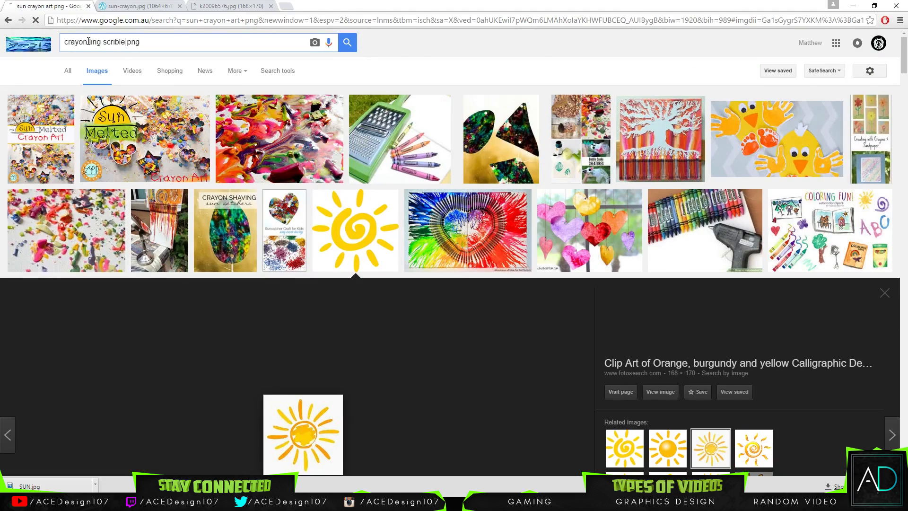
key(Return)
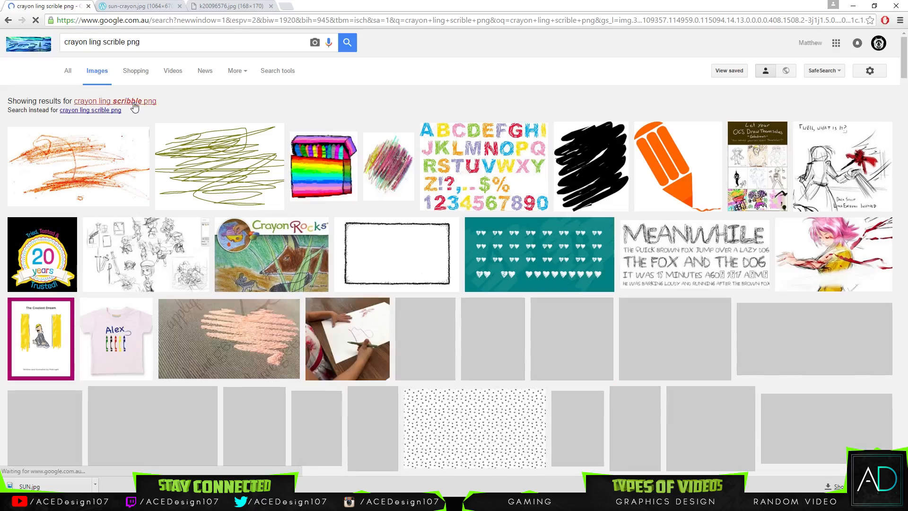
click(133, 102)
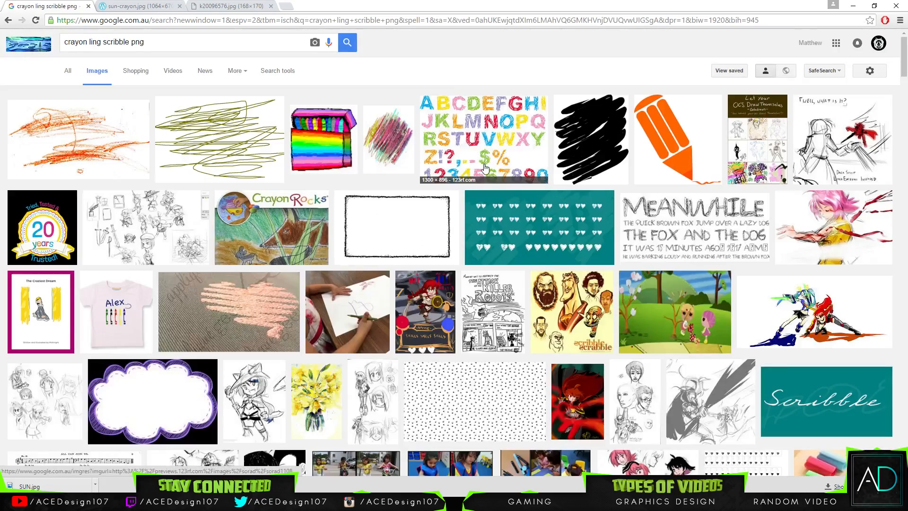
scroll(485, 167, down, 7)
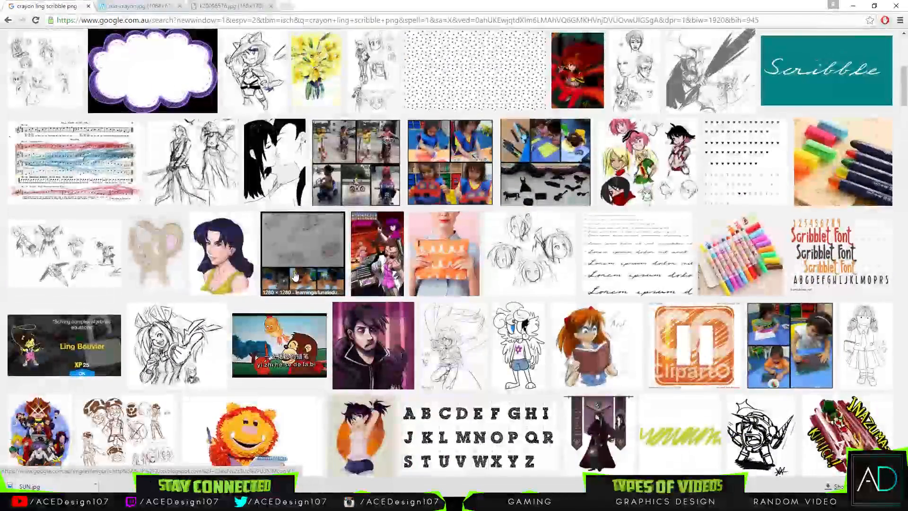
scroll(284, 272, up, 7)
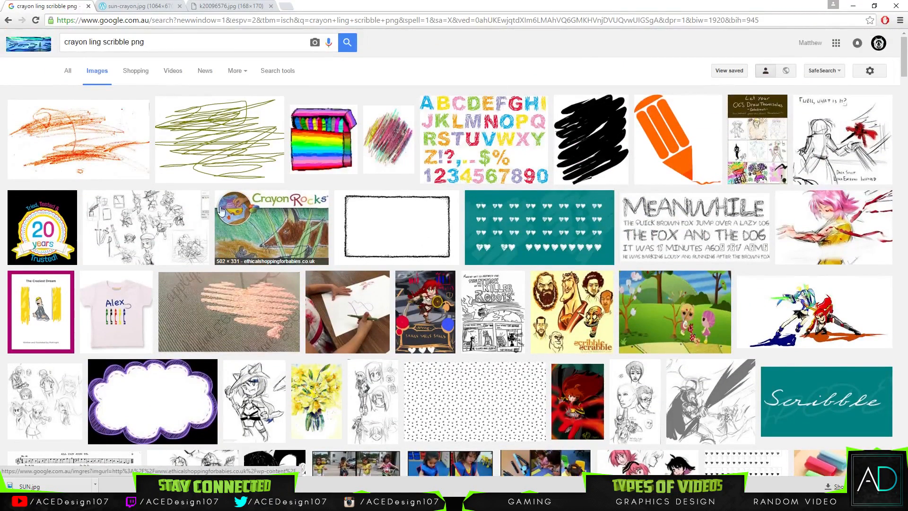
Step: Open the full-size orange crayon scribble texture from the image results and save it as a JPEG in the Stocks folder
click(101, 151)
click(664, 247)
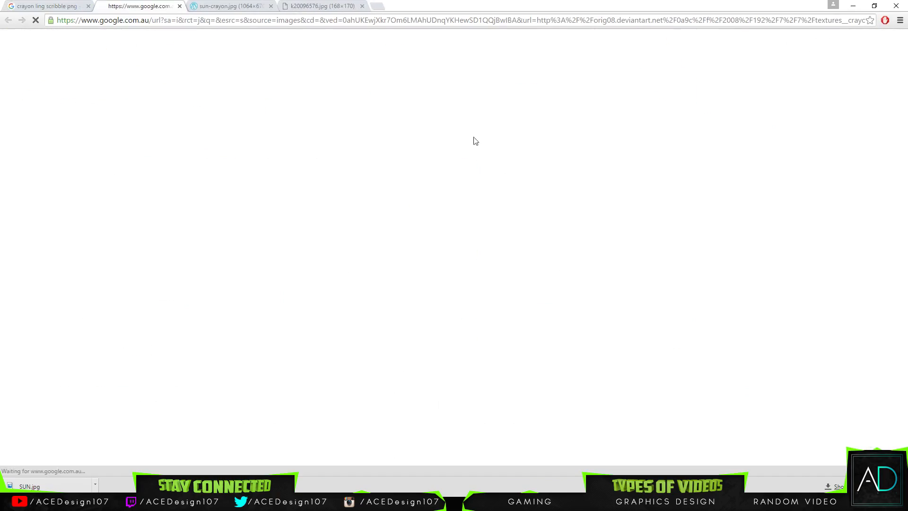
click(79, 4)
click(137, 4)
click(83, 5)
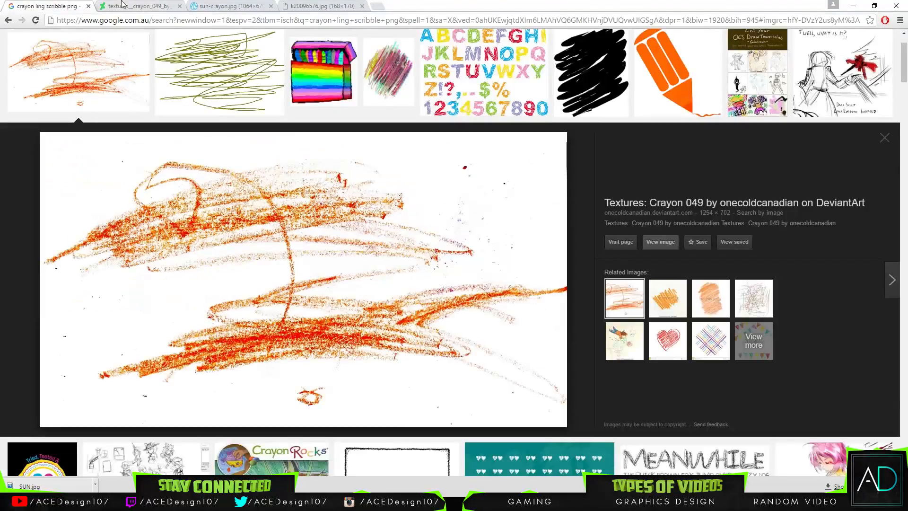
click(136, 5)
right_click(205, 137)
click(219, 154)
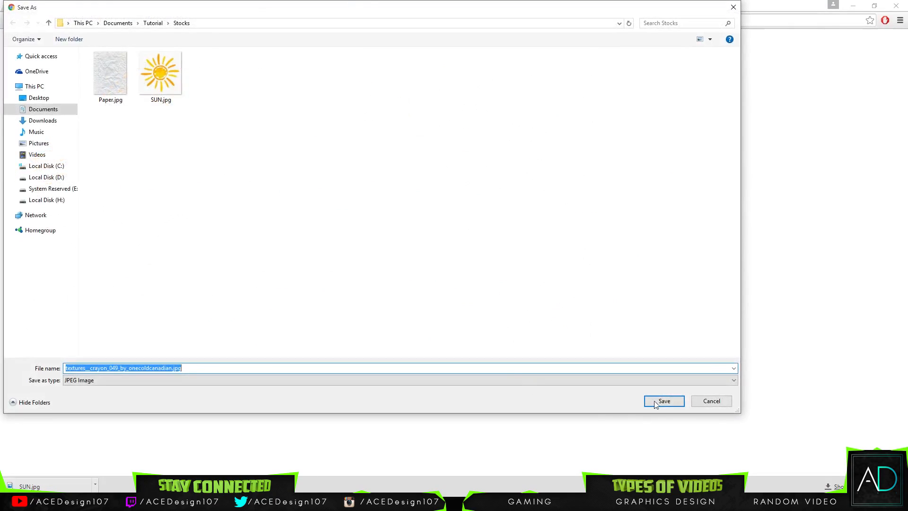
click(661, 400)
Step: Switch back to Photoshop and open the saved crayon scribble JPEG
key(alt+Tab)
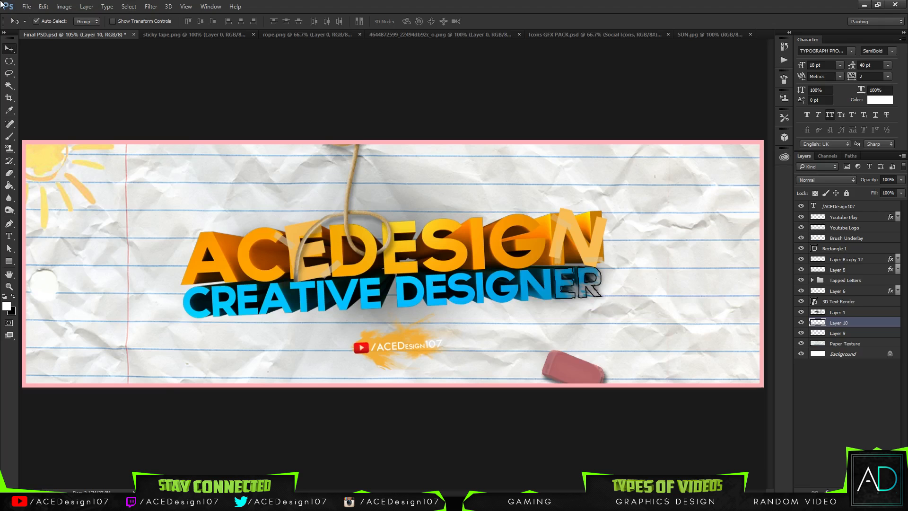
click(26, 7)
click(26, 6)
click(26, 7)
click(37, 25)
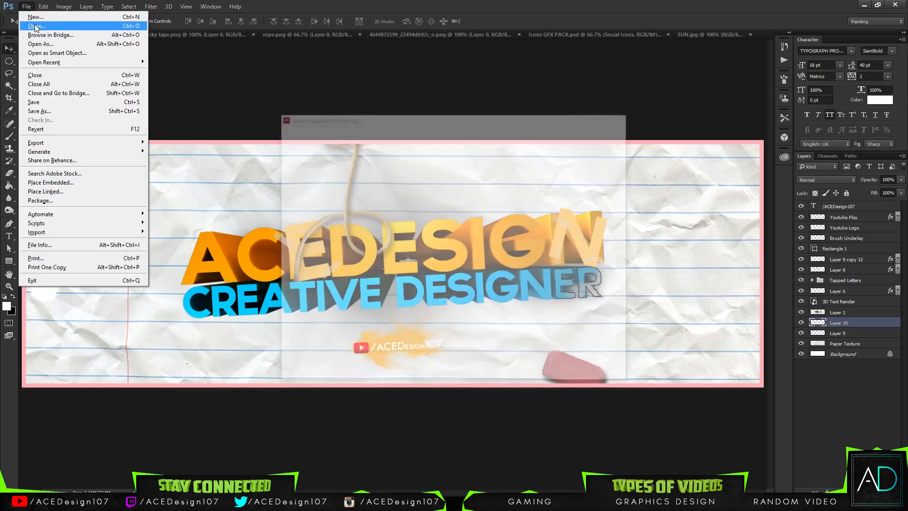
double_click(667, 70)
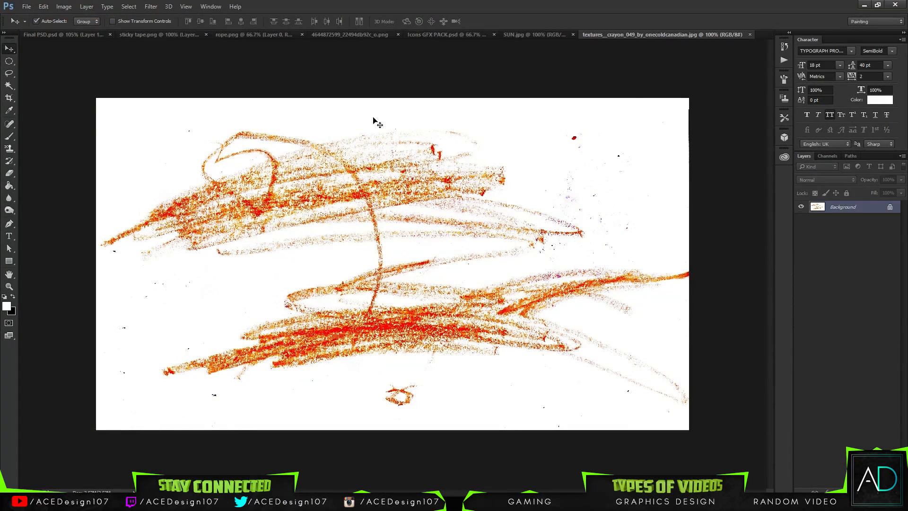
Step: Return to the Final PSD document and end both Adobe Application Manager processes in Task Manager
click(81, 35)
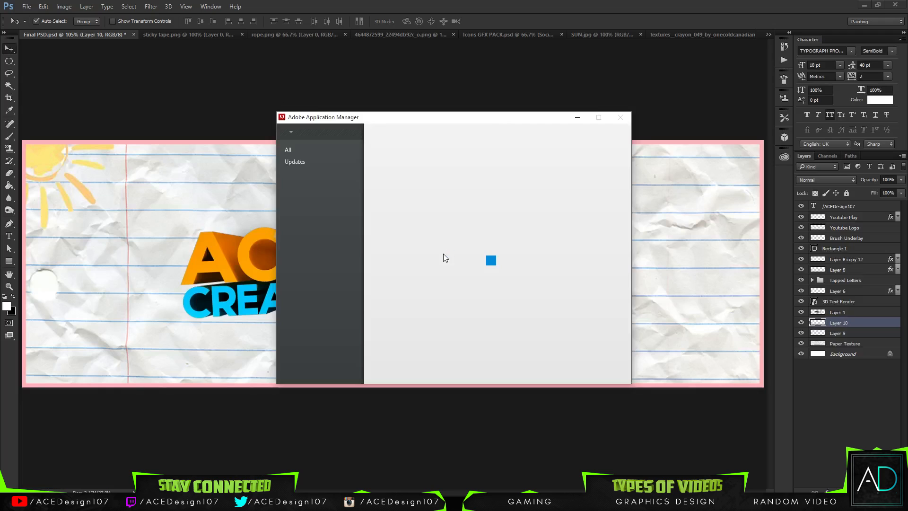
key(ctrl+shift+Escape)
click(253, 198)
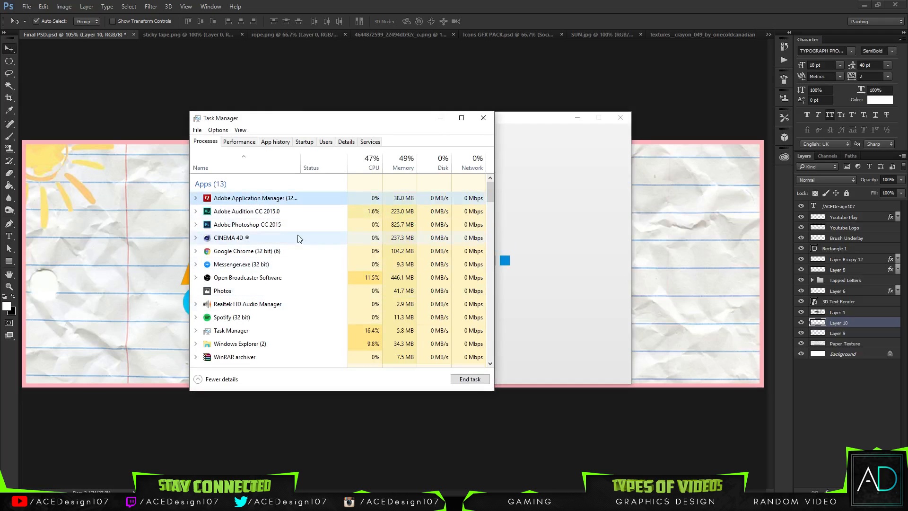
click(469, 378)
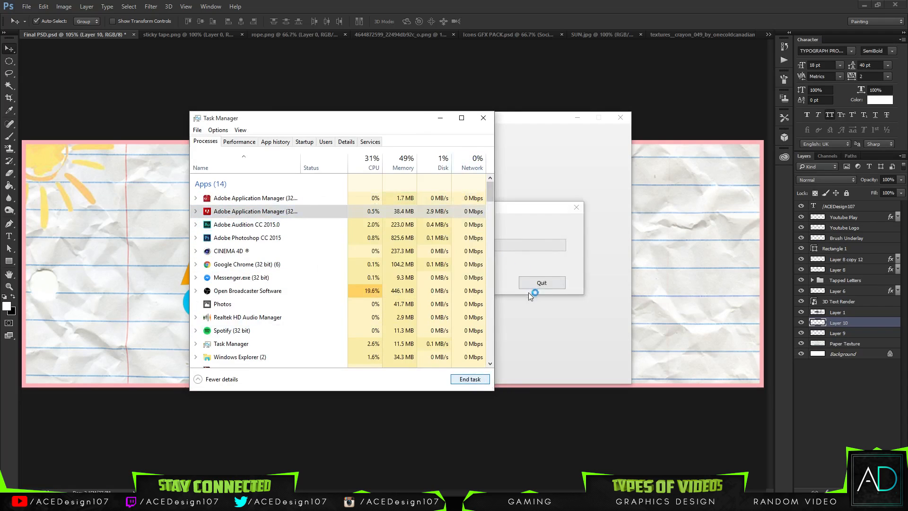
click(314, 197)
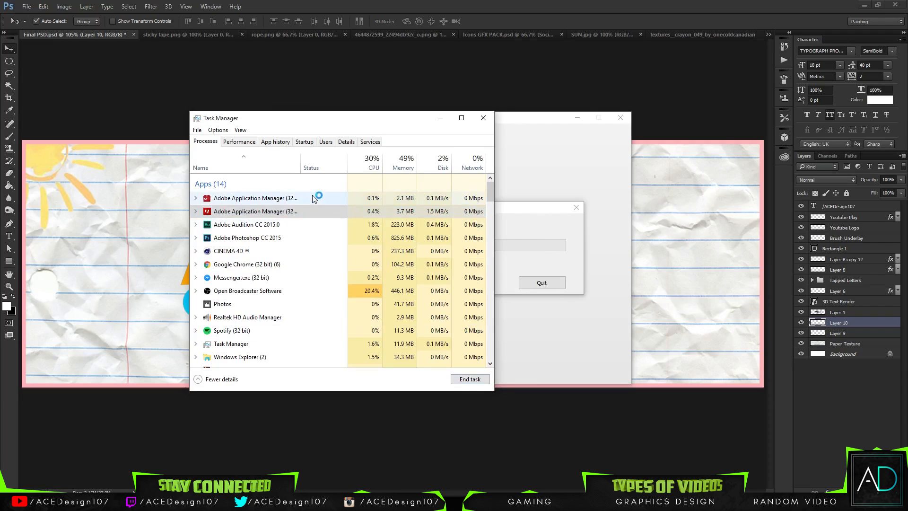
click(457, 373)
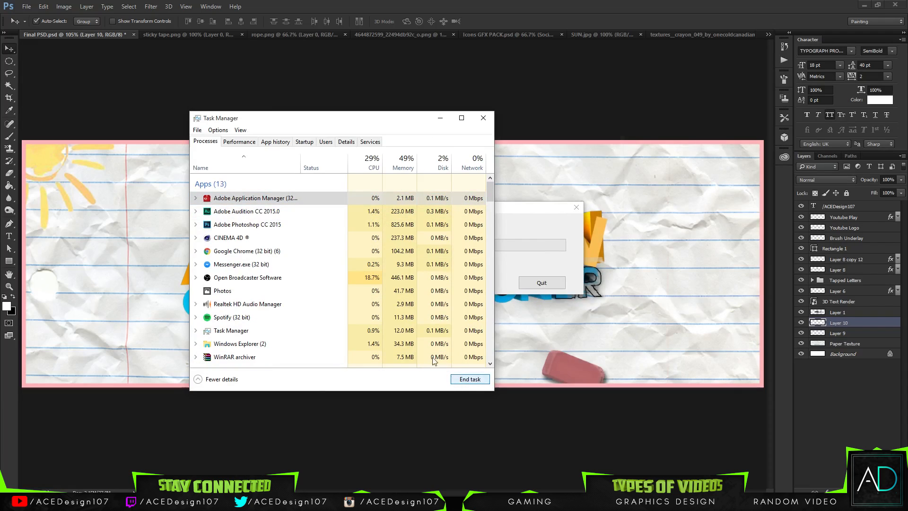
click(440, 120)
Step: Save Final PSD.psd with Maximize Compatibility enabled, and go to the crayon scribble document
key(ctrl+s)
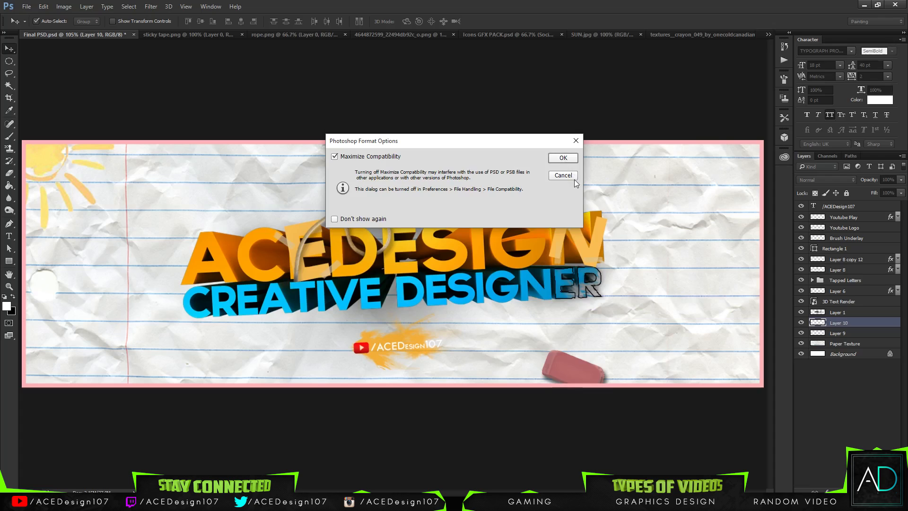
click(563, 175)
key(ctrl+s)
click(569, 158)
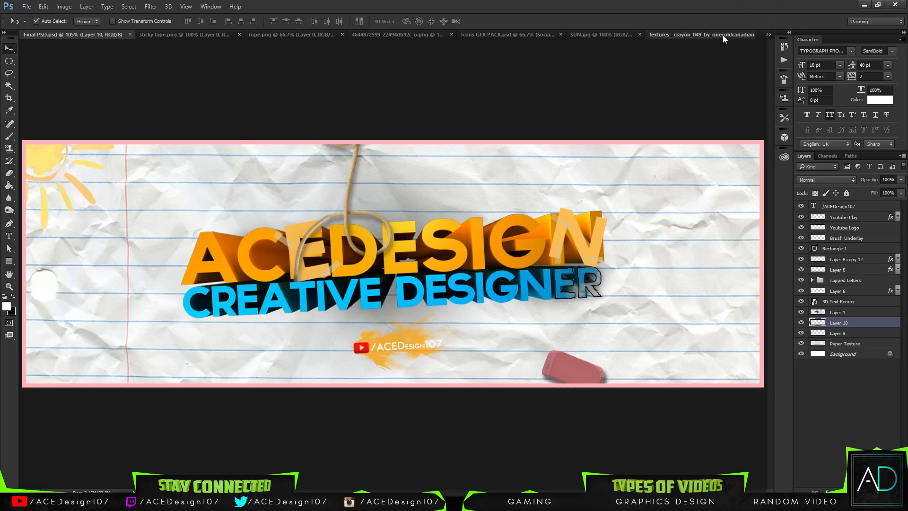
click(723, 36)
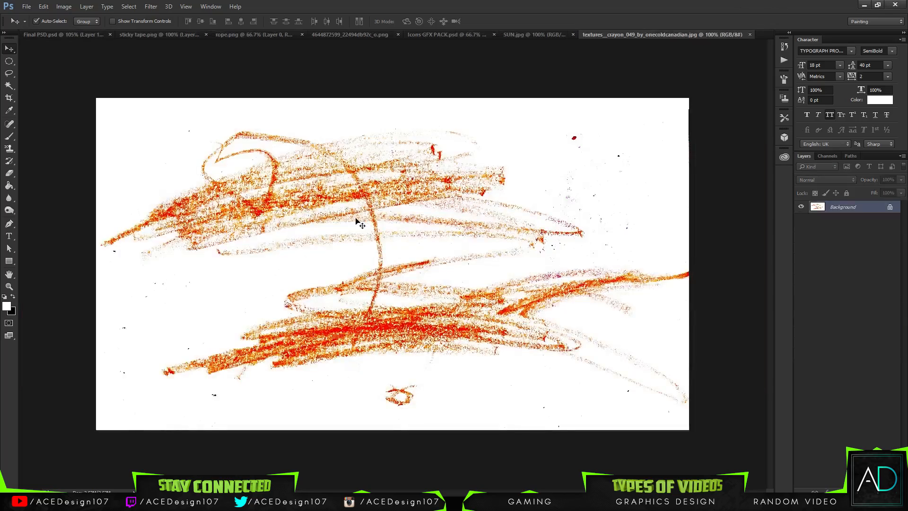
key(w)
click(552, 170)
key(Delete)
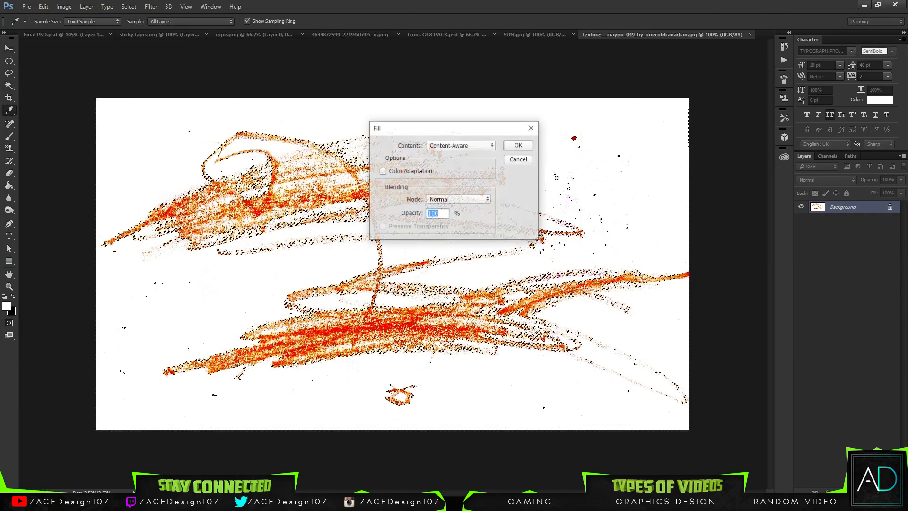
click(517, 145)
key(ctrl+d)
Step: Copy the crayon scribble image into the Final PSD banner as a new layer below the lettering and select that layer
key(v)
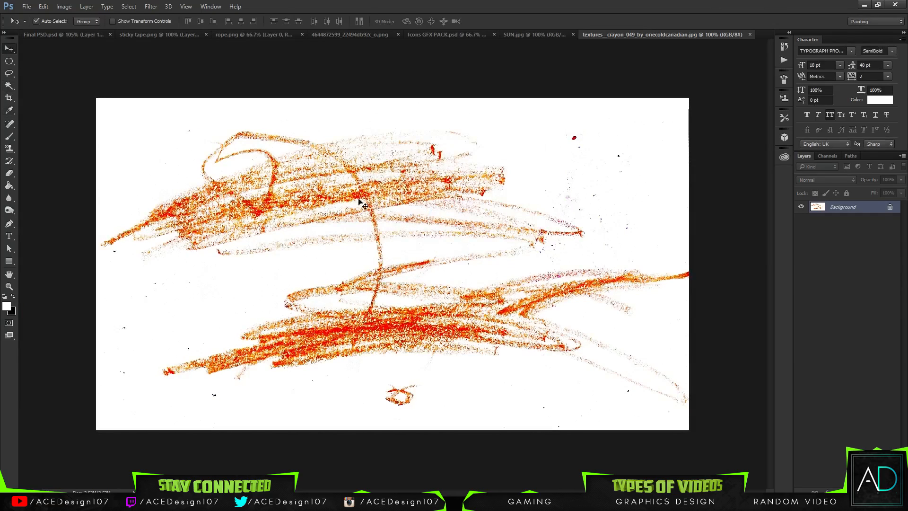
drag(68, 36, 411, 294)
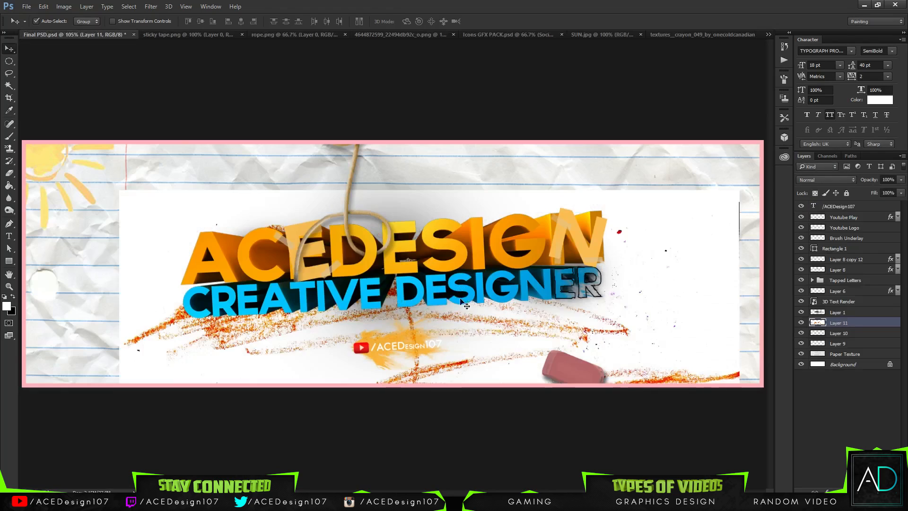
drag(465, 303, 397, 206)
key(ctrl+z)
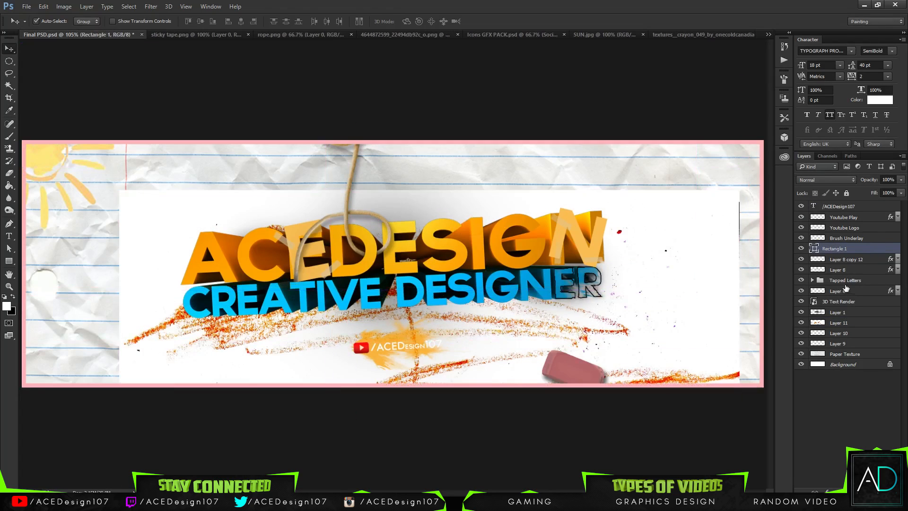
click(835, 322)
click(801, 323)
click(801, 323)
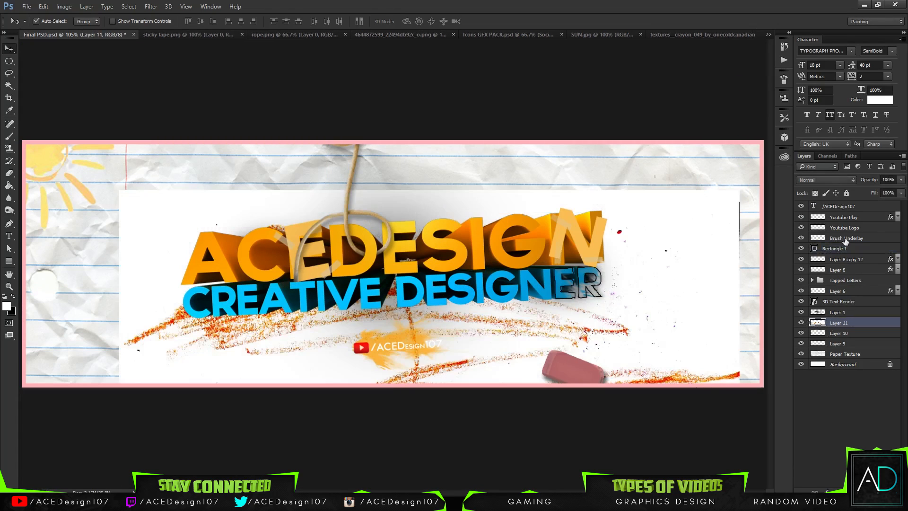
Step: Try out blend modes on the crayon scribble layer and set it to Linear Burn
click(816, 179)
click(814, 247)
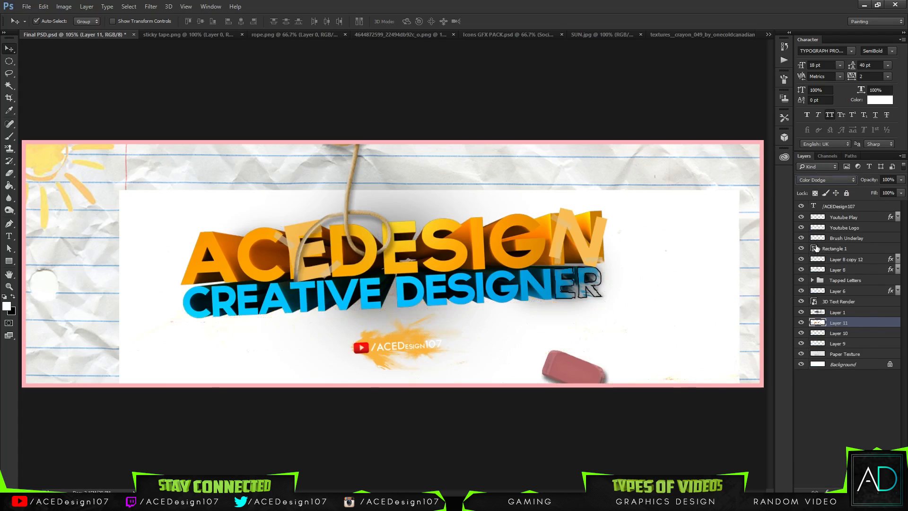
key(Down)
key(Down)
key(Down)
key(Down)
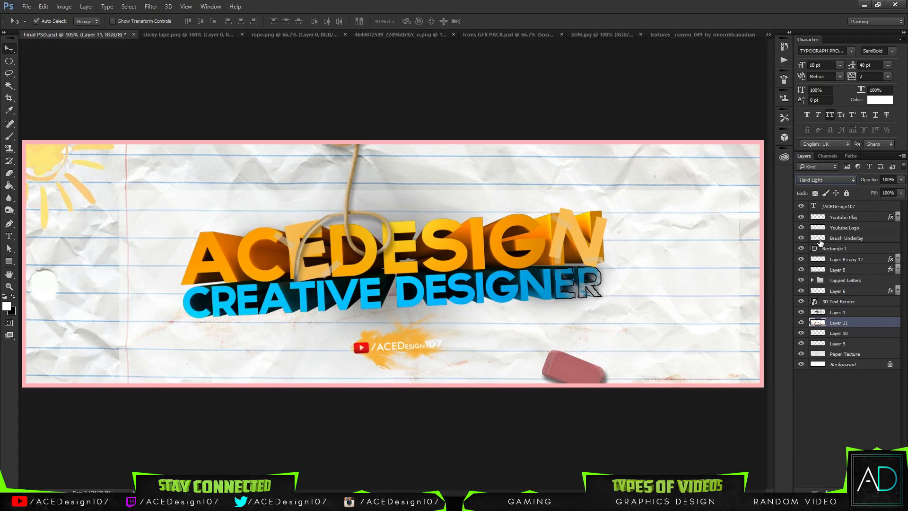
key(Down)
key(Down)
key(Down)
key(Down)
key(Down)
key(Down)
key(Down)
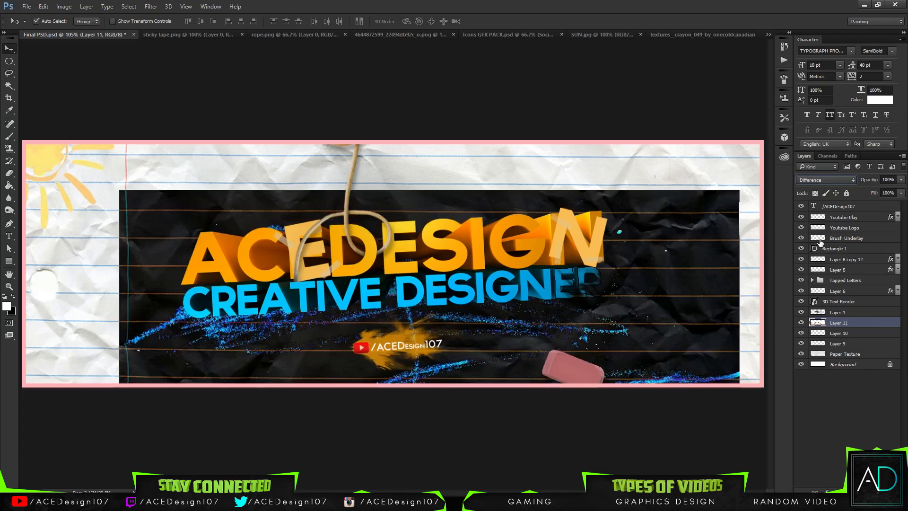
key(Up)
key(Up)
key(Up)
key(Up)
key(Up)
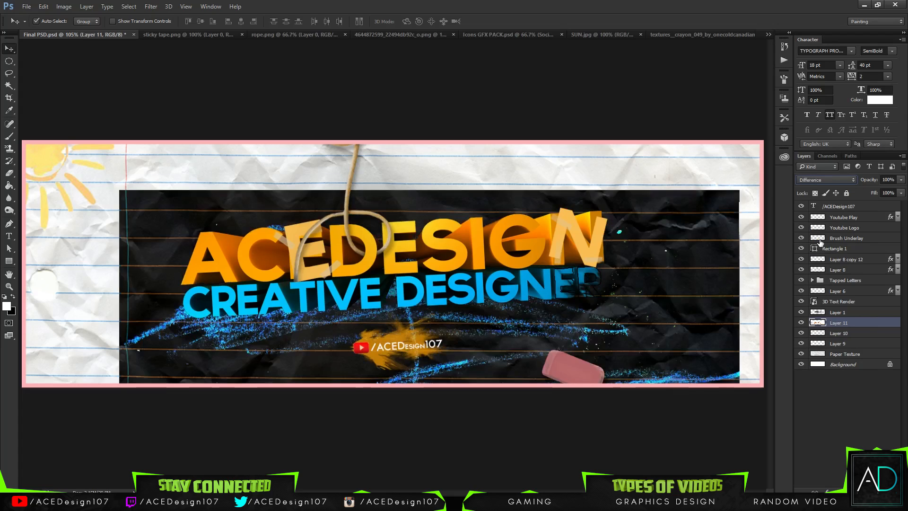
key(Up)
key(Up)
key(Up)
key(Up)
key(Up)
key(Up)
key(Up)
key(Up)
key(Up)
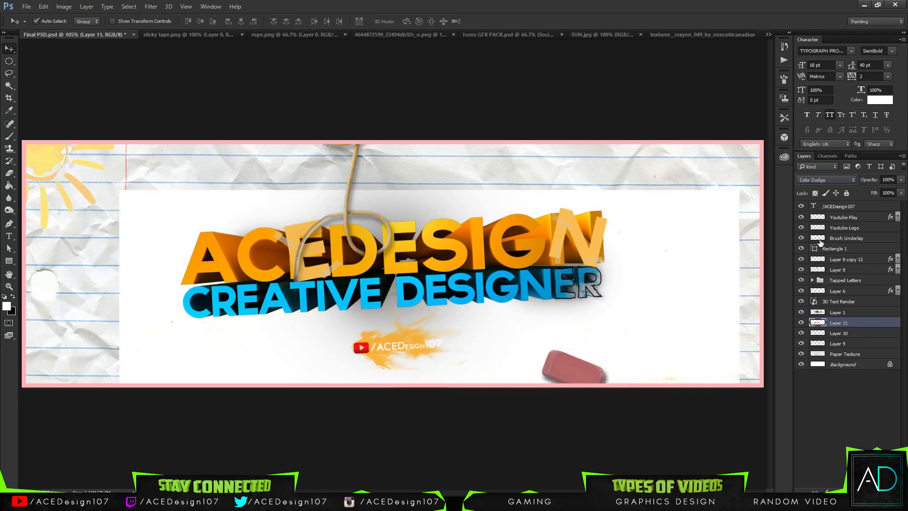
key(Up)
key(Up)
key(Up)
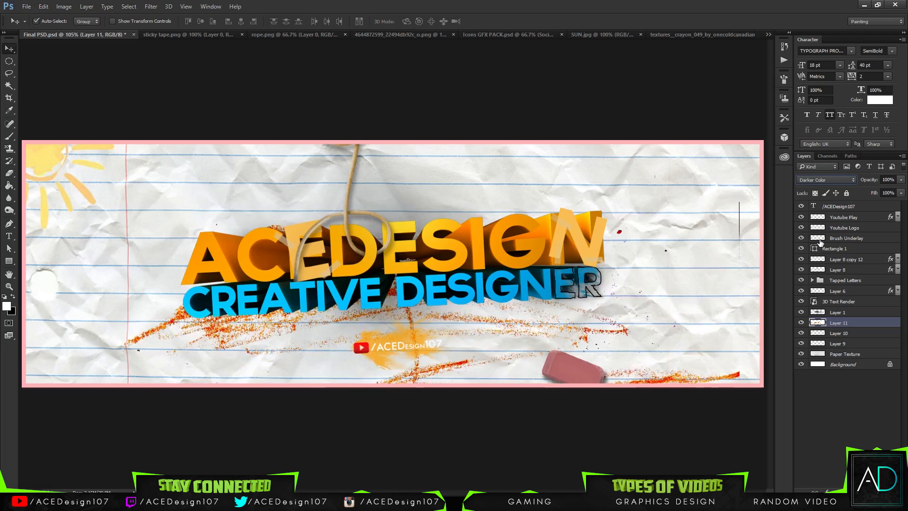
key(Down)
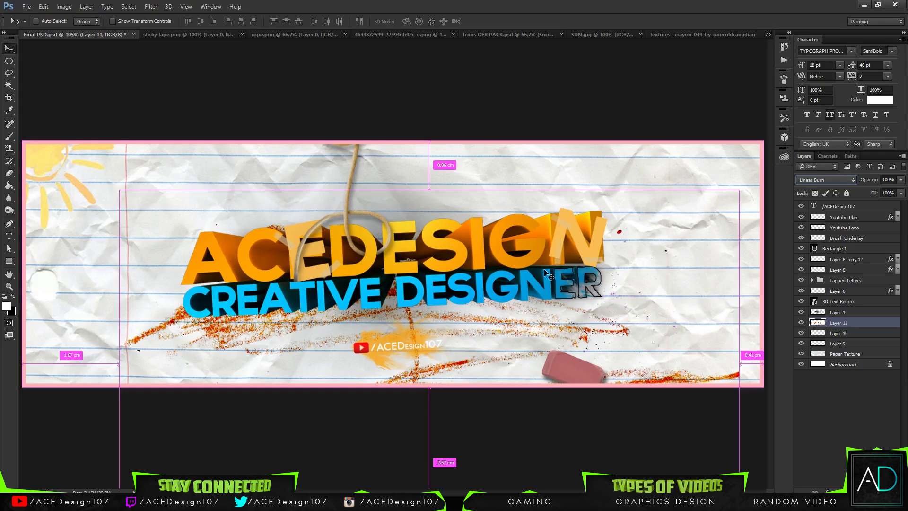
Step: Shrink the crayon scribble, rotate it about 118°, and place it behind the DESIGN part of the lettering
key(ctrl+t)
drag(738, 190, 460, 387)
drag(537, 262, 557, 250)
drag(481, 306, 485, 253)
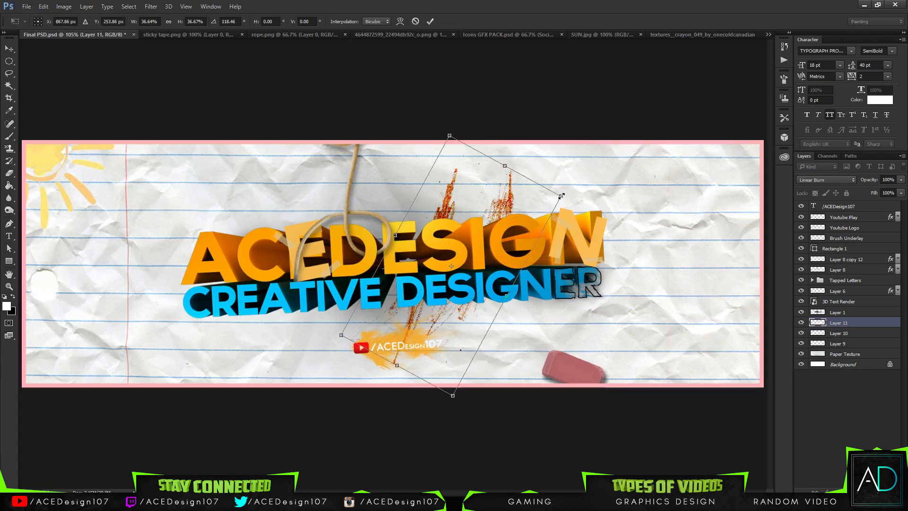
mouse_move(562, 195)
mouse_down()
mouse_move(518, 199)
mouse_move(537, 196)
mouse_up()
key(Return)
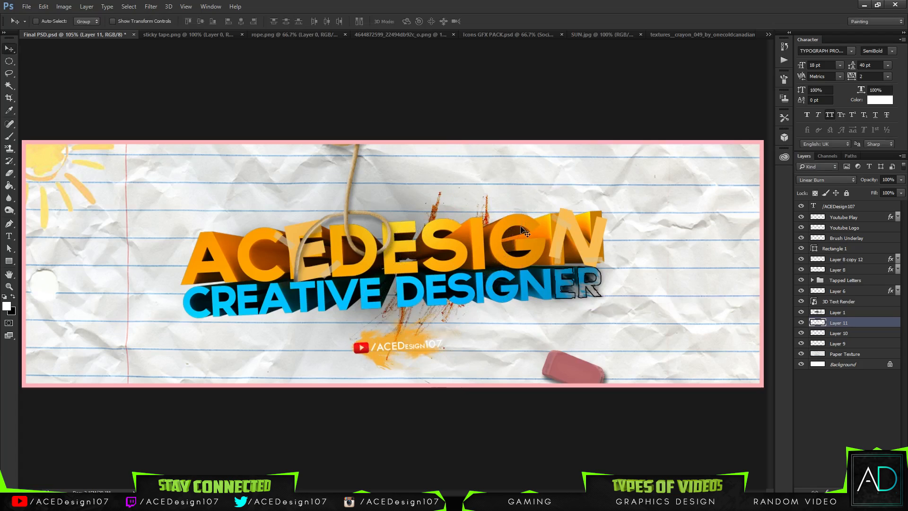
Step: Recolour the scribble pale blue with Hue/Saturation, using Hue +168 and a strongly raised Lightness
key(ctrl+u)
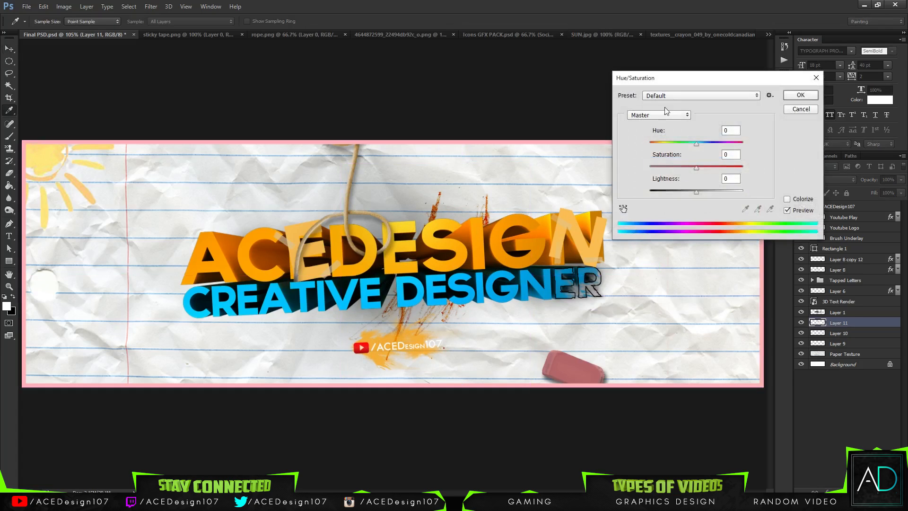
mouse_move(681, 140)
mouse_down()
mouse_move(660, 142)
mouse_move(741, 143)
mouse_up()
drag(696, 192, 725, 190)
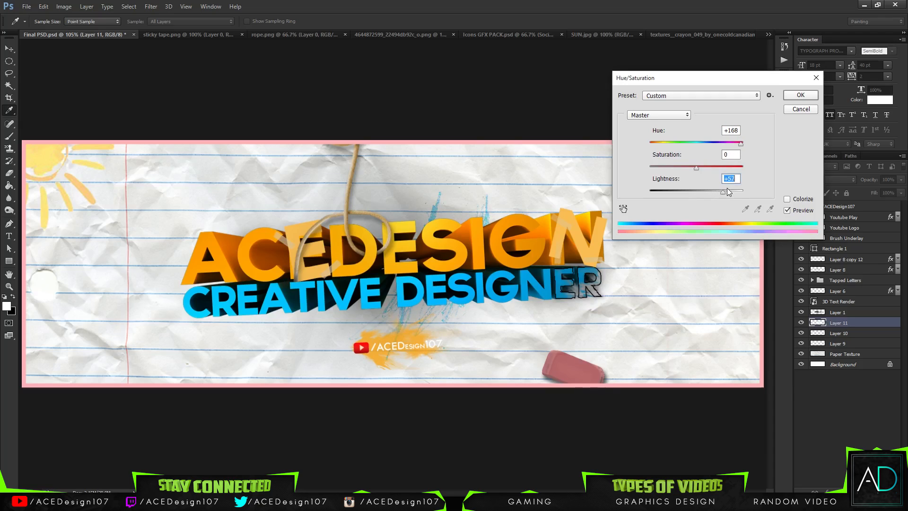
click(727, 189)
click(798, 96)
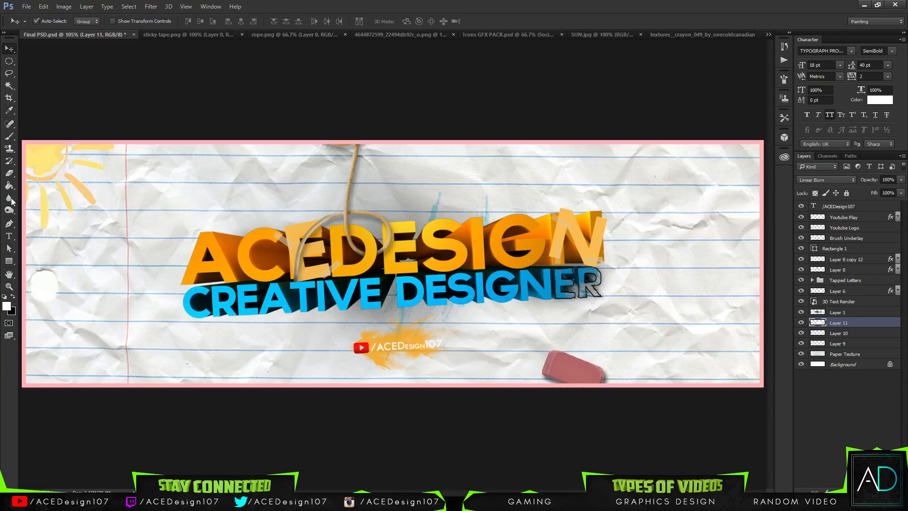
Step: Add a new empty layer directly above Layer 9
key(e)
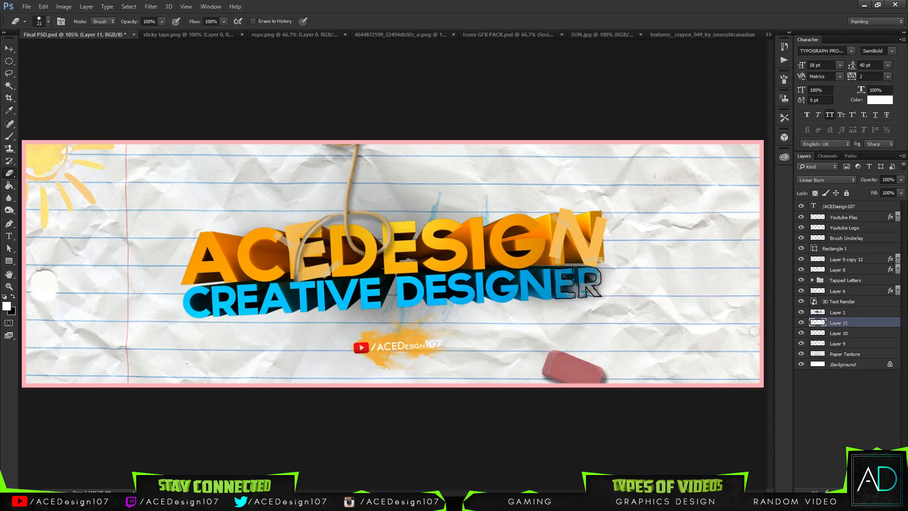
click(851, 345)
key(ctrl+shift+alt+n)
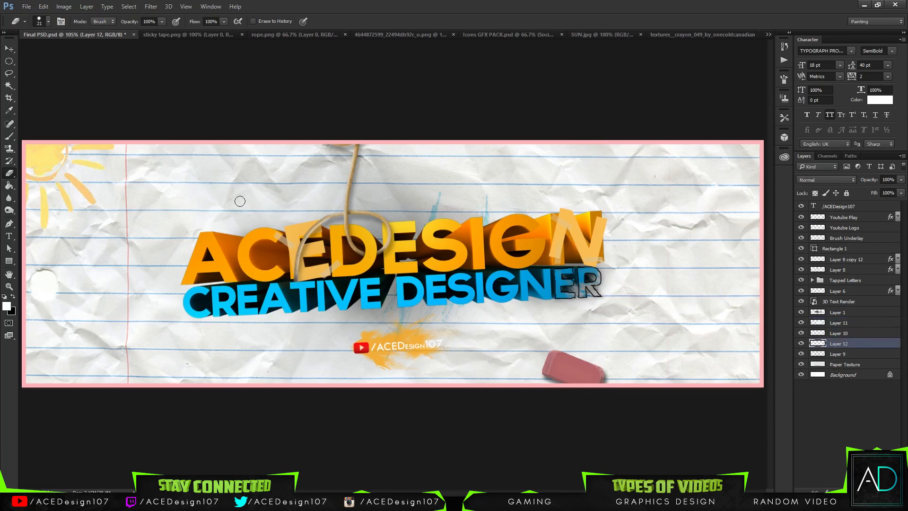
Step: Set up the Brush tool with a 2 px tip and black as the foreground colour
key(b)
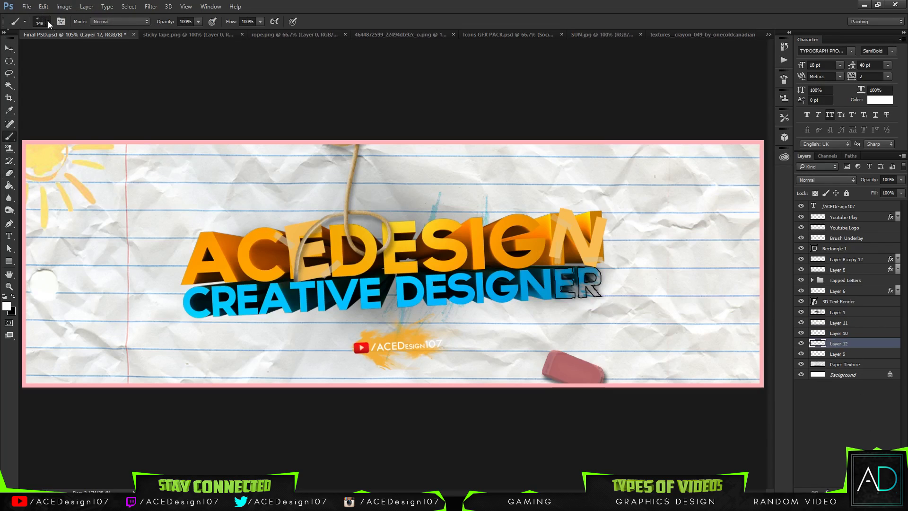
click(48, 21)
drag(89, 40, 126, 43)
text(2)
key(Return)
click(47, 19)
click(110, 93)
click(421, 2)
click(14, 297)
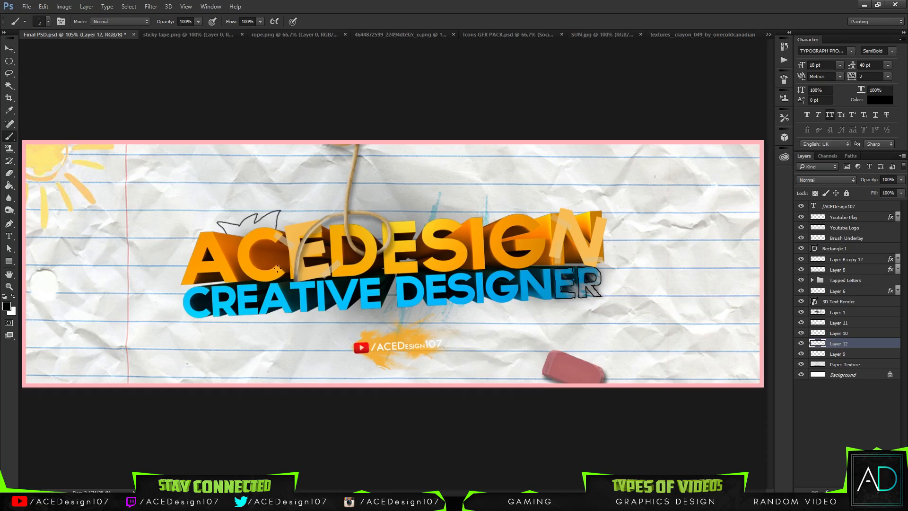
Step: Sketch spiky leaf outlines around the lettering's A and C, and lower the sketch layer's opacity to 63%
drag(284, 325, 271, 303)
drag(177, 293, 182, 278)
click(900, 180)
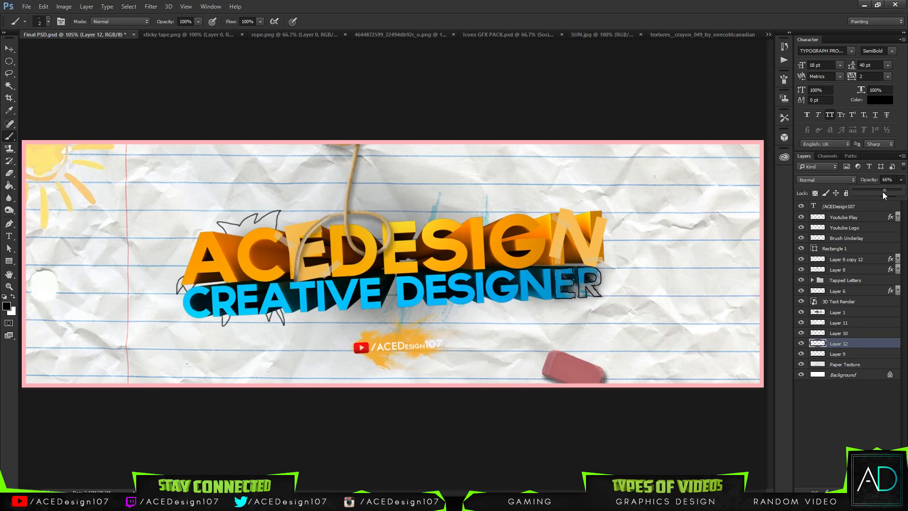
mouse_move(882, 192)
mouse_down()
mouse_move(891, 192)
mouse_move(882, 192)
mouse_up()
Step: Erase the middle spikes above the letter C and redraw them as one taller curved leaf outline
key(e)
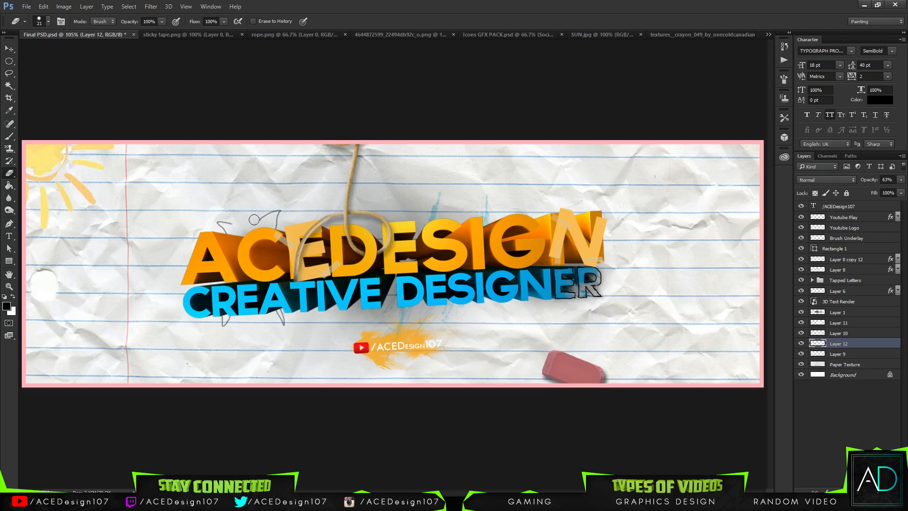
key(b)
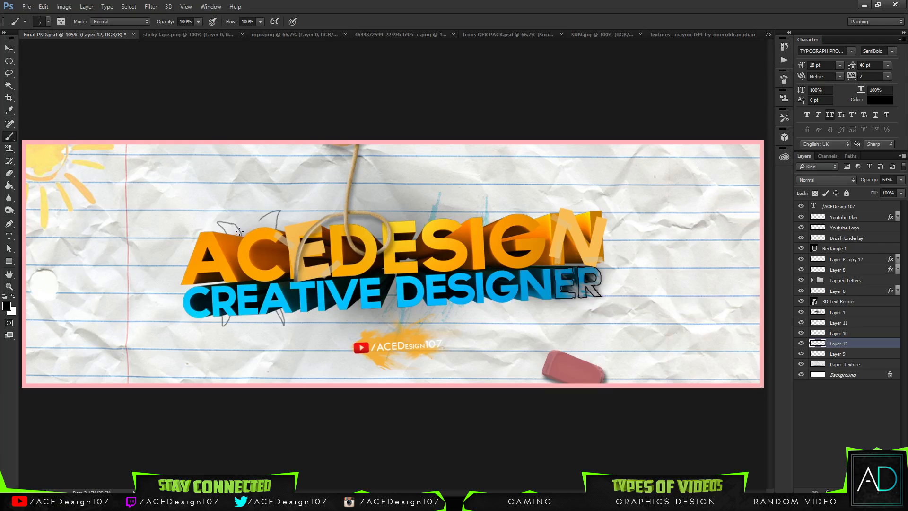
key(e)
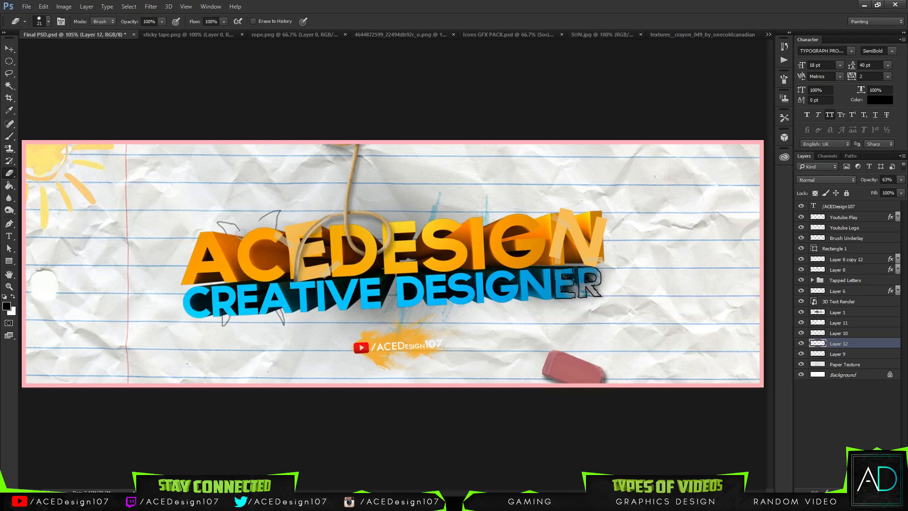
key(b)
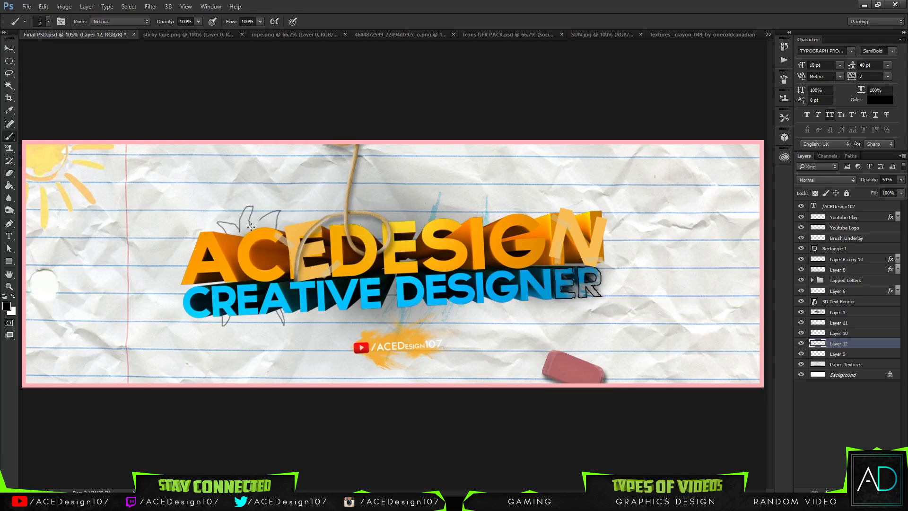
key(e)
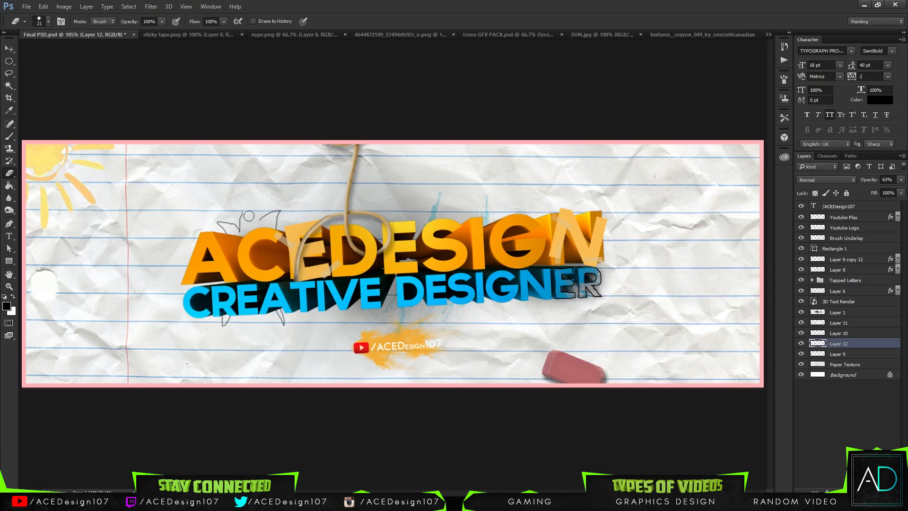
key(b)
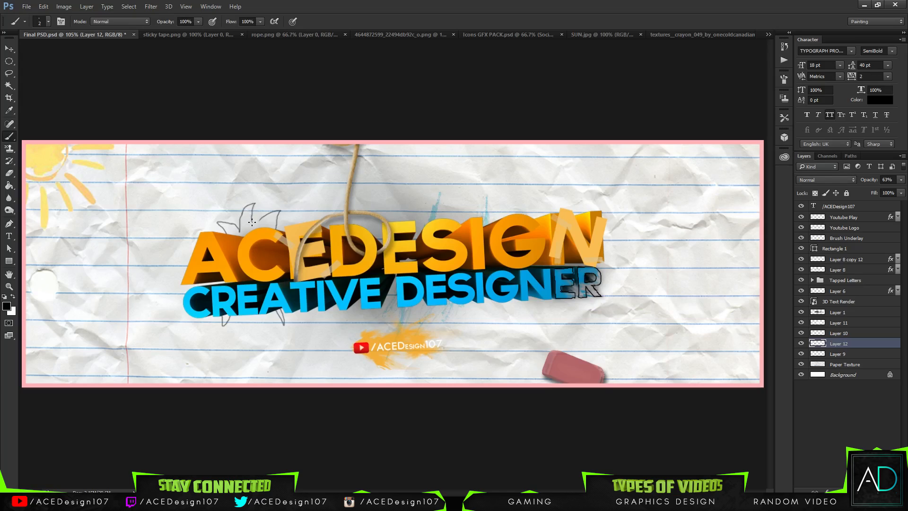
key(e)
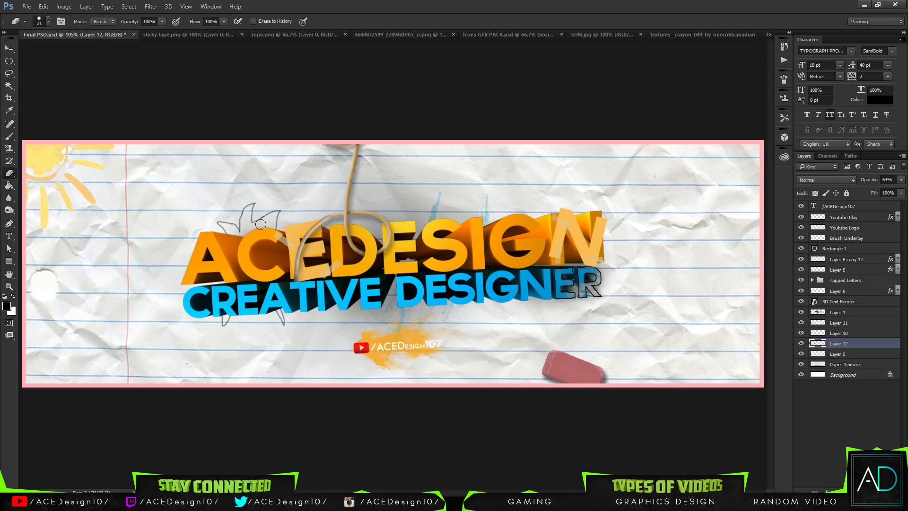
key(r)
click(261, 224)
key(b)
key(e)
key(b)
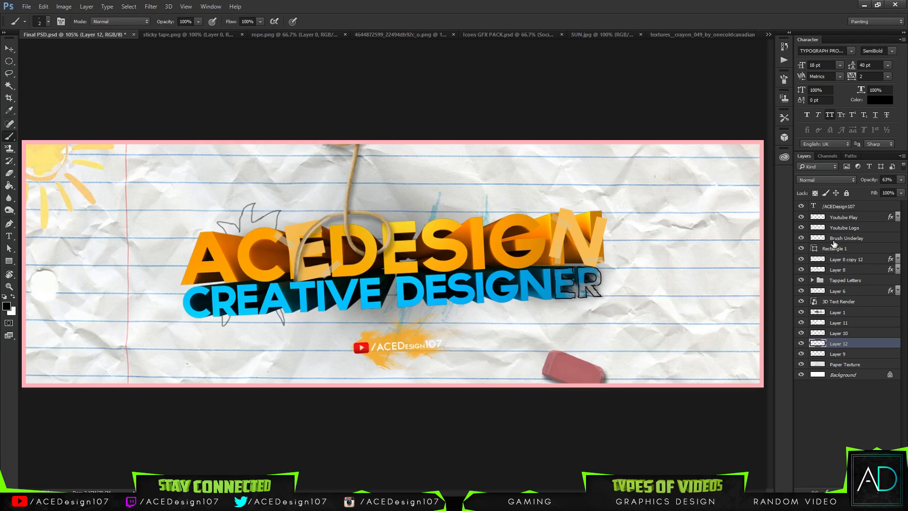
Step: Change the drop shadow of the N in the Tapped Letters group to 11% opacity, 30% spread and 7 px size
click(819, 282)
click(812, 280)
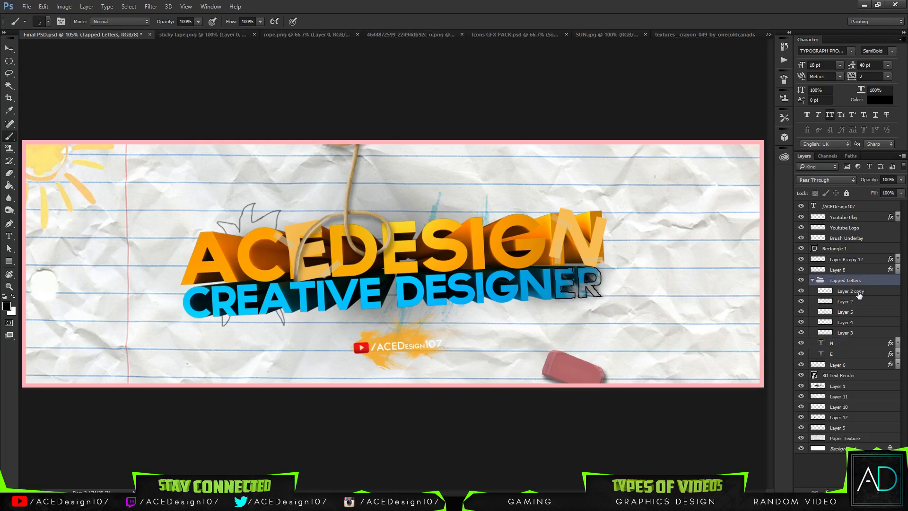
right_click(847, 343)
click(641, 90)
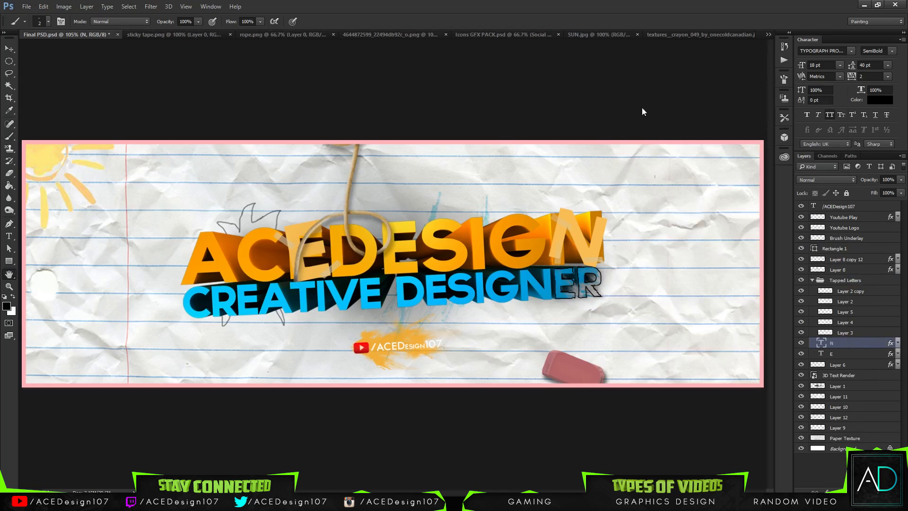
drag(582, 62, 707, 101)
click(767, 279)
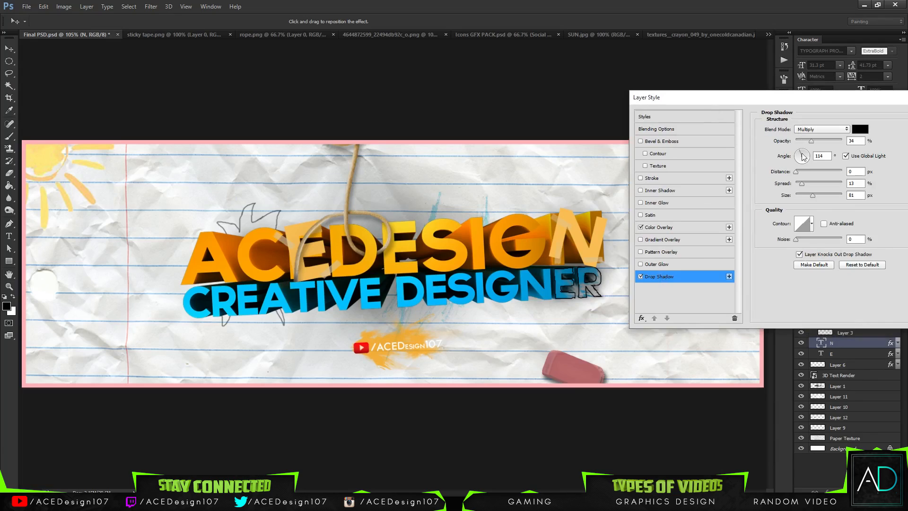
drag(805, 138, 801, 140)
mouse_move(812, 196)
mouse_down()
mouse_move(798, 195)
mouse_move(810, 182)
mouse_move(800, 197)
mouse_up()
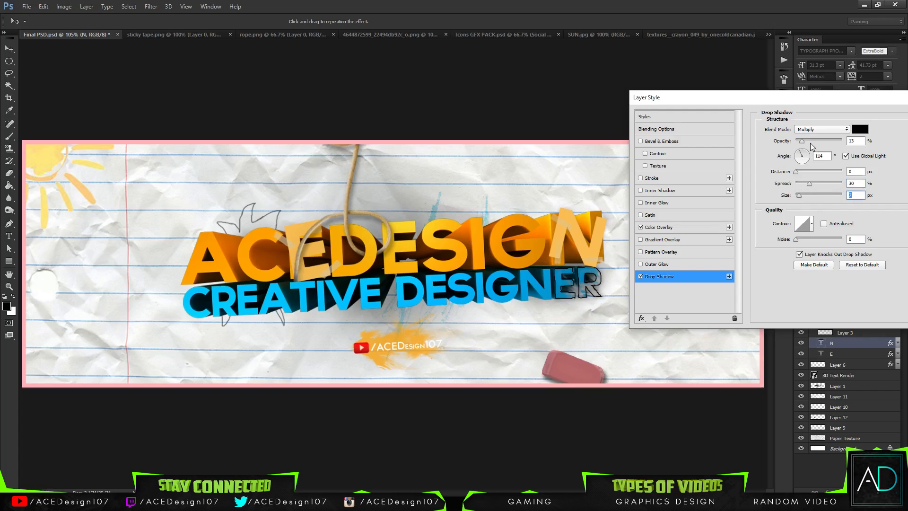
drag(810, 141, 816, 140)
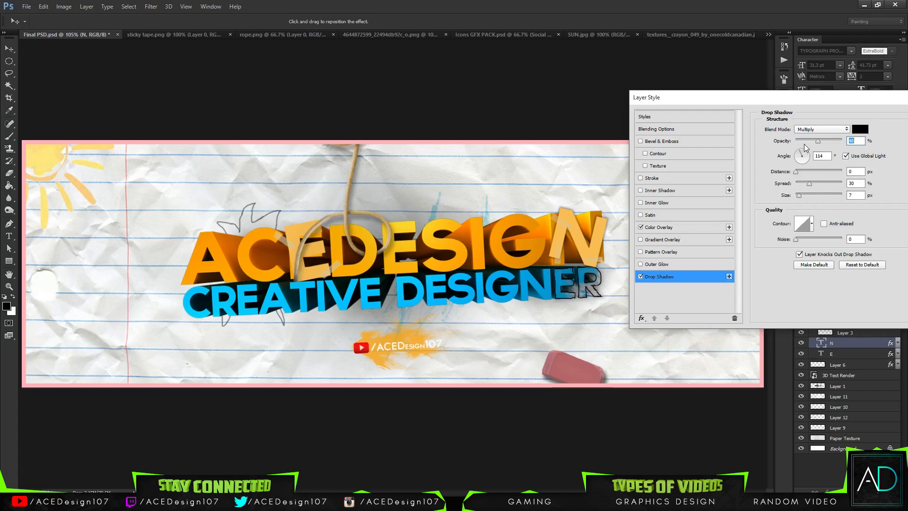
click(804, 142)
drag(801, 144, 799, 144)
drag(754, 100, 619, 100)
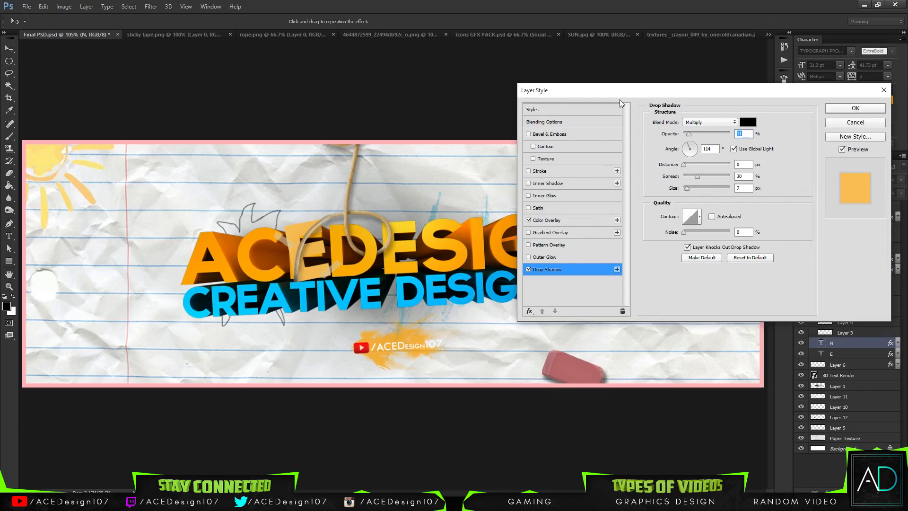
click(858, 108)
Step: Copy the layer style of the letter N and paste it onto the letter E layer
right_click(842, 343)
click(643, 383)
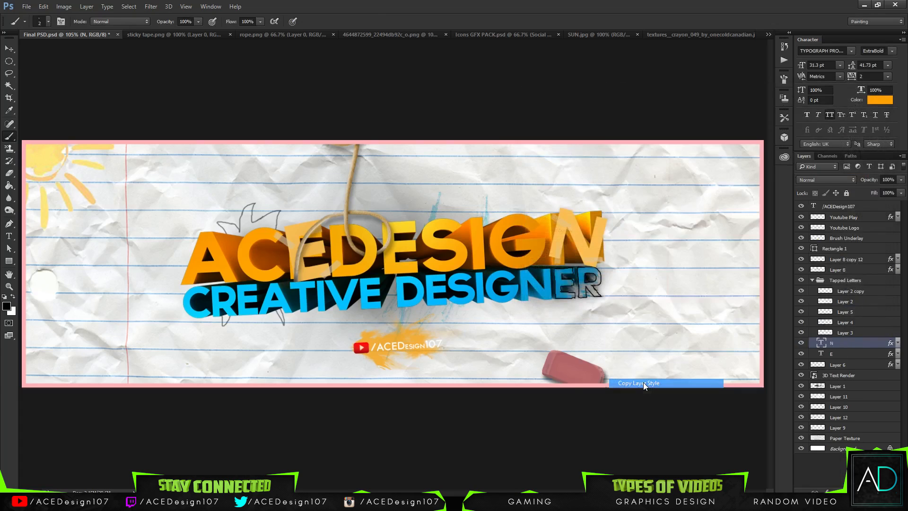
right_click(834, 355)
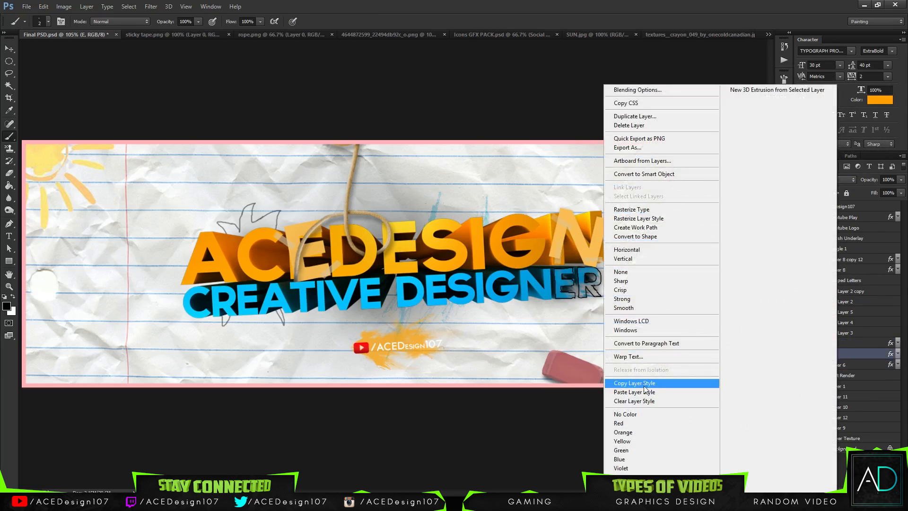
click(644, 390)
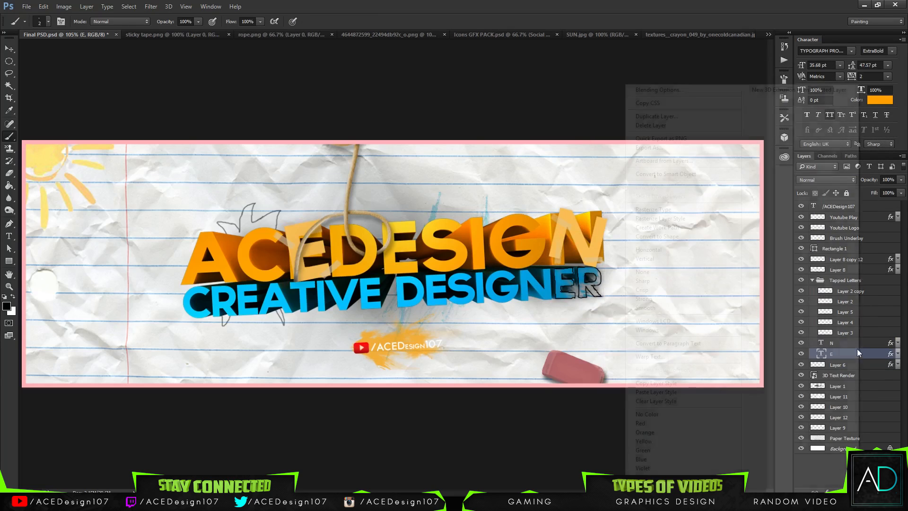
Step: Enlarge the letter E's drop shadow to 32 px and raise its opacity slightly
click(658, 89)
click(548, 269)
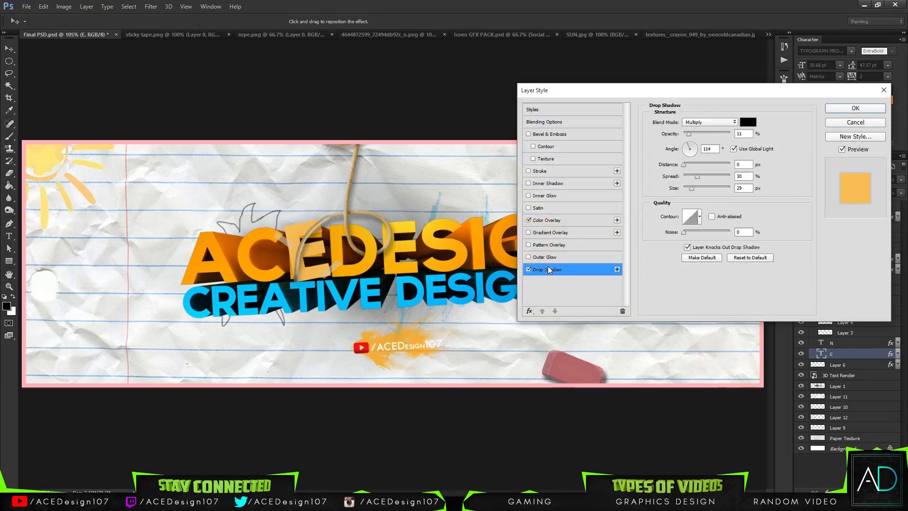
drag(691, 188, 692, 188)
drag(696, 133, 700, 133)
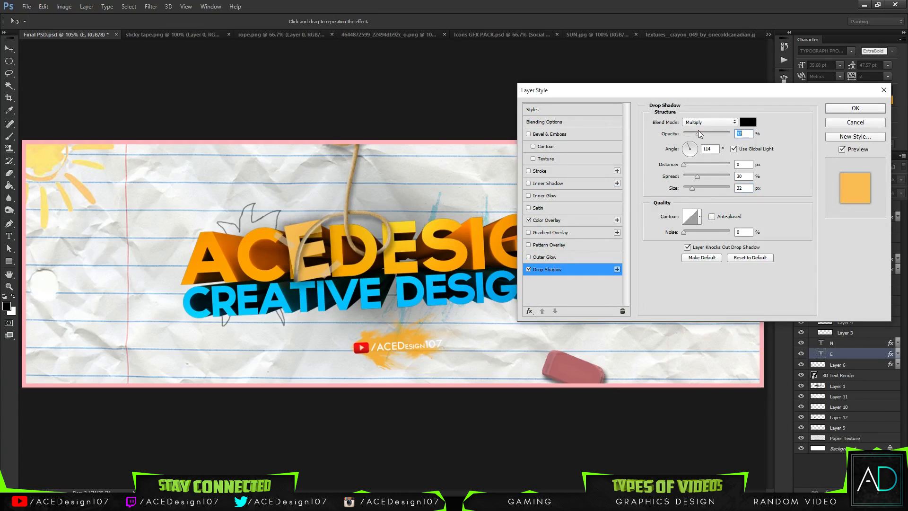
click(856, 108)
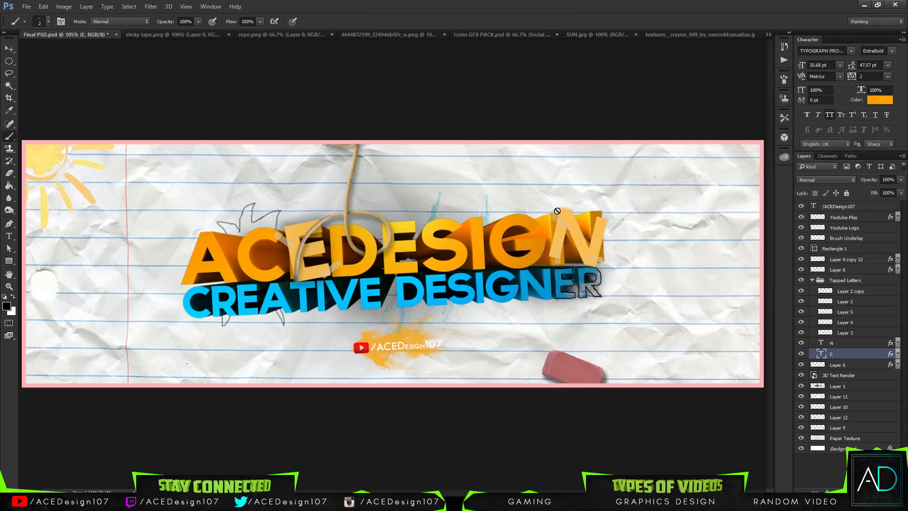
key(v)
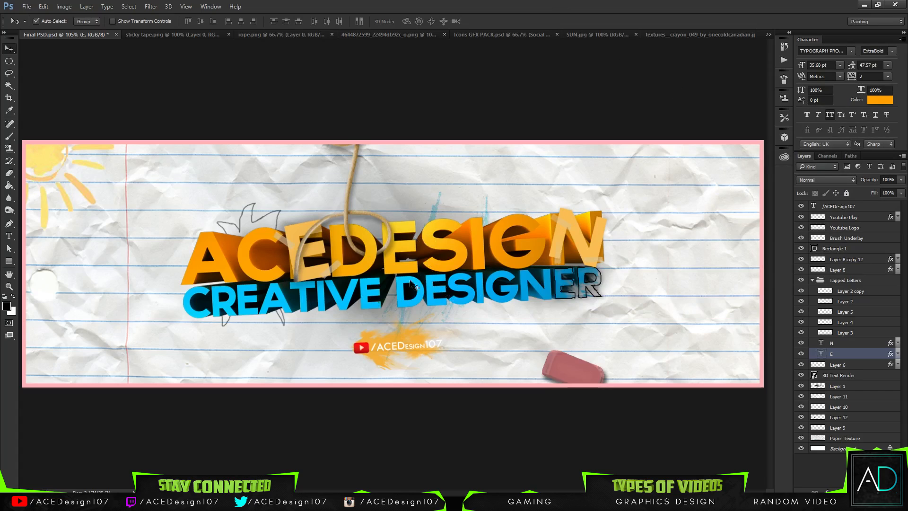
Step: Add a new empty layer and place it directly above the Paper Texture layer
click(851, 365)
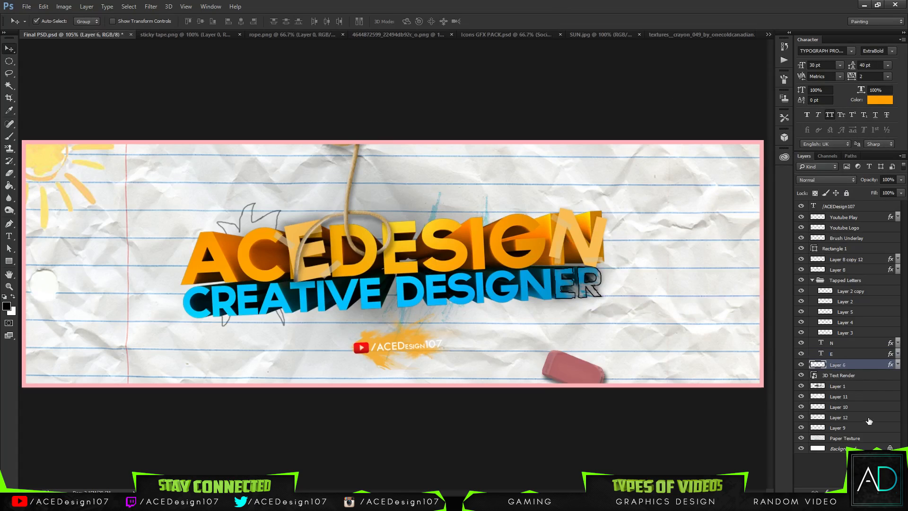
click(869, 417)
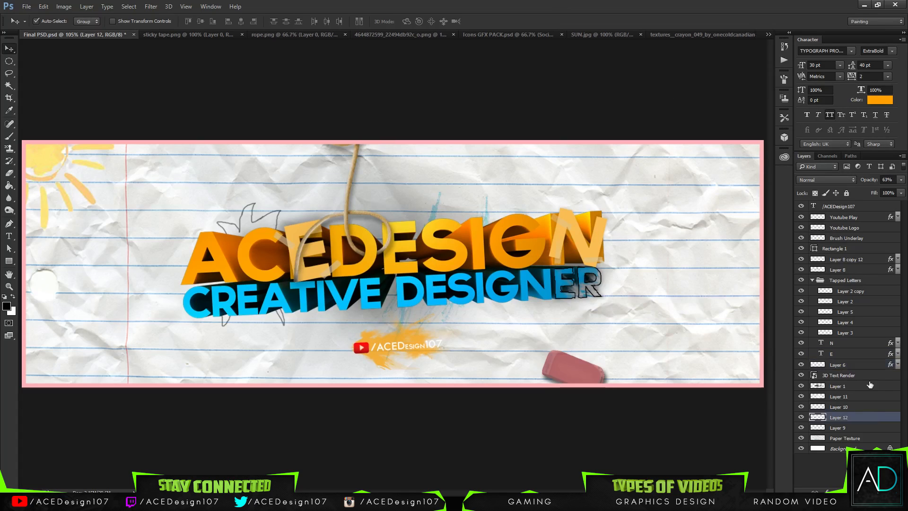
click(839, 428)
click(878, 492)
drag(845, 427, 846, 443)
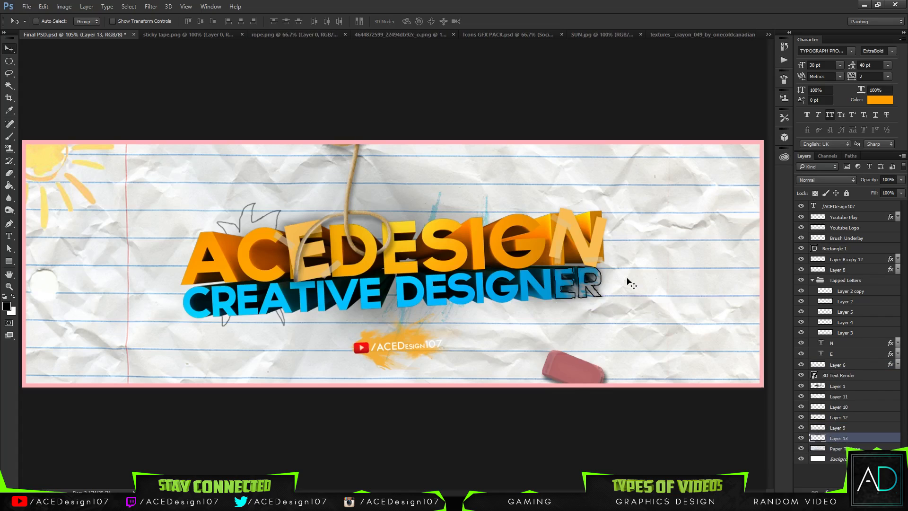
Step: Choose a paint-splatter brush tip from the 675 px presets for the Brush tool
key(ctrl+minus)
key(ctrl+minus)
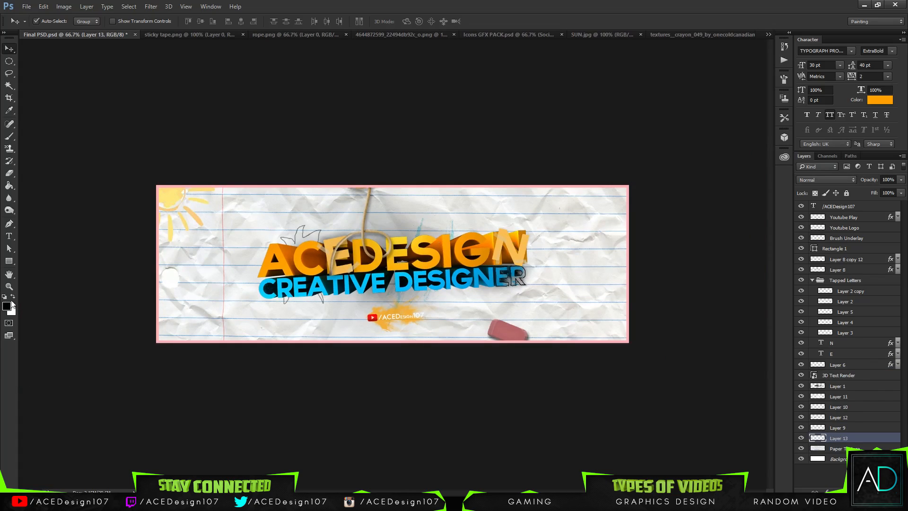
key(b)
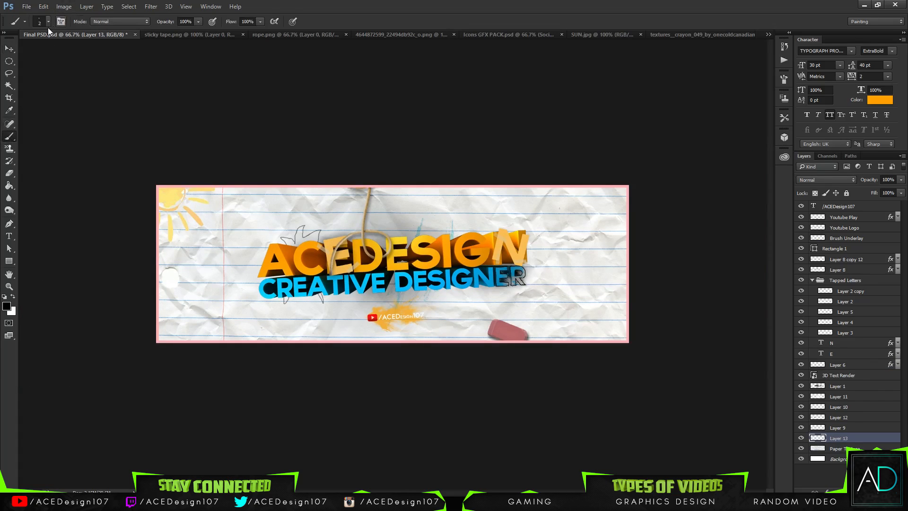
click(48, 22)
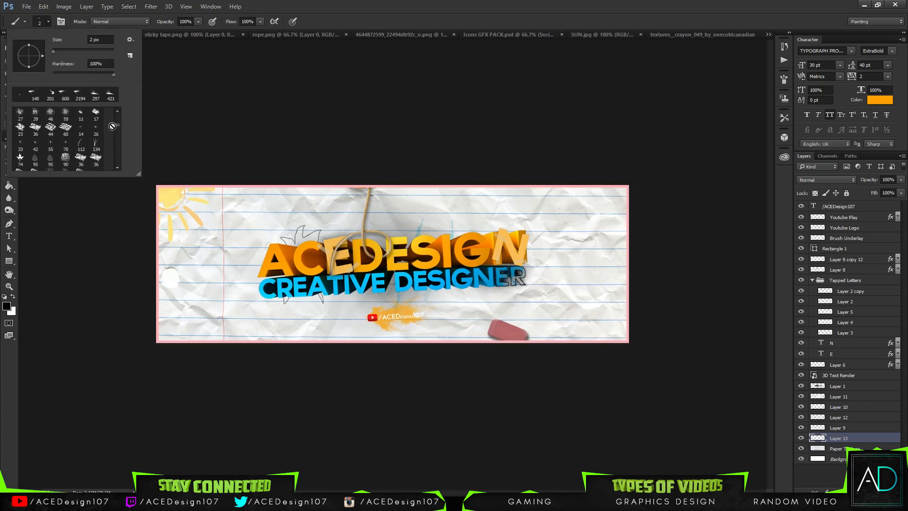
drag(113, 127, 116, 137)
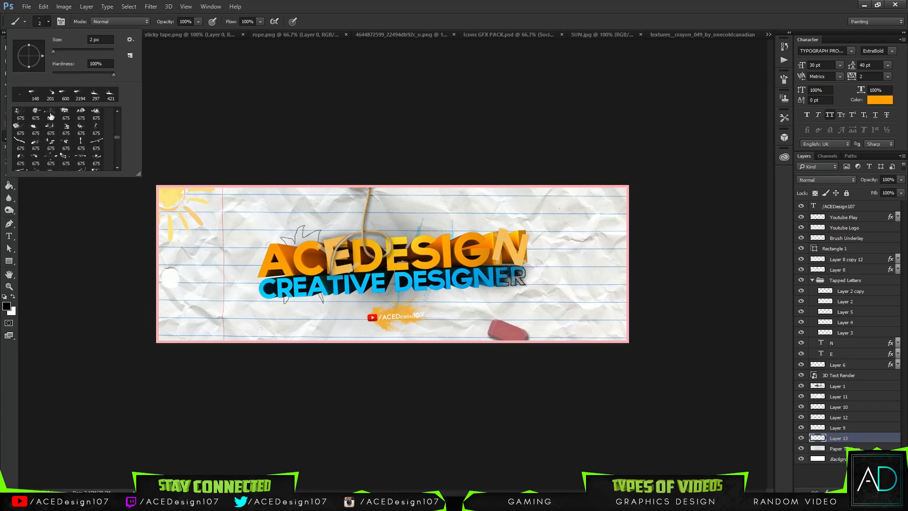
click(51, 116)
key(Return)
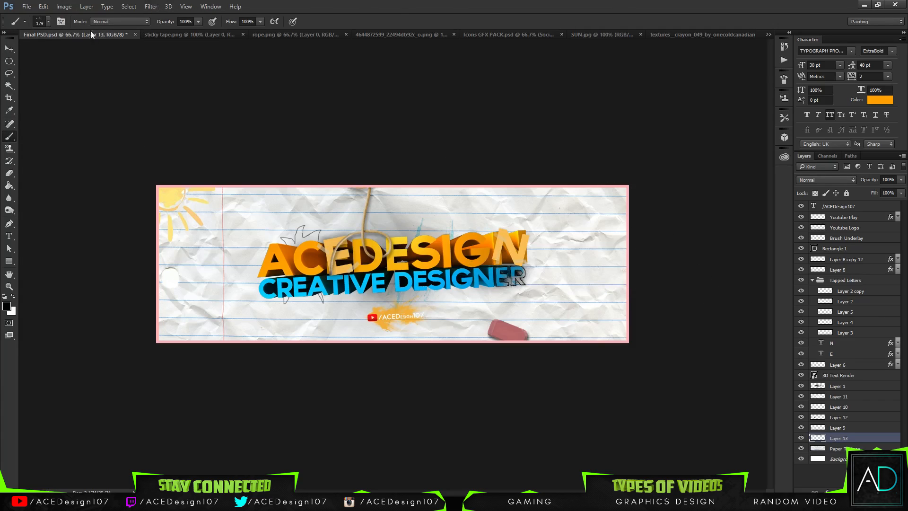
Step: Set the splatter brush size to 1000 px
click(48, 21)
drag(107, 52, 109, 52)
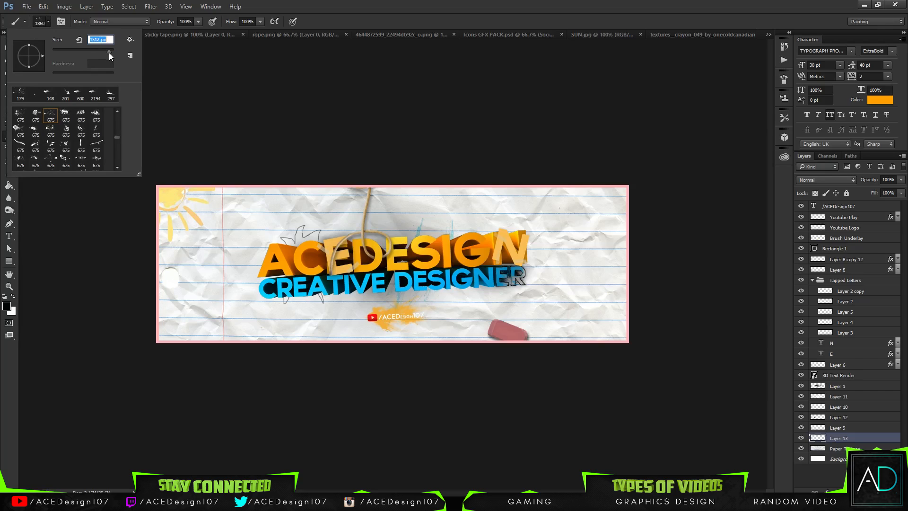
text(100)
key(Return)
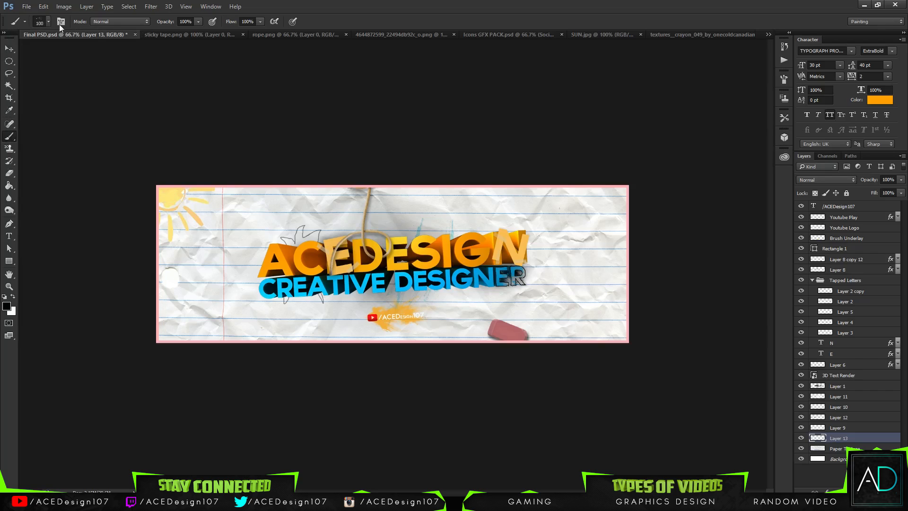
click(41, 22)
click(99, 39)
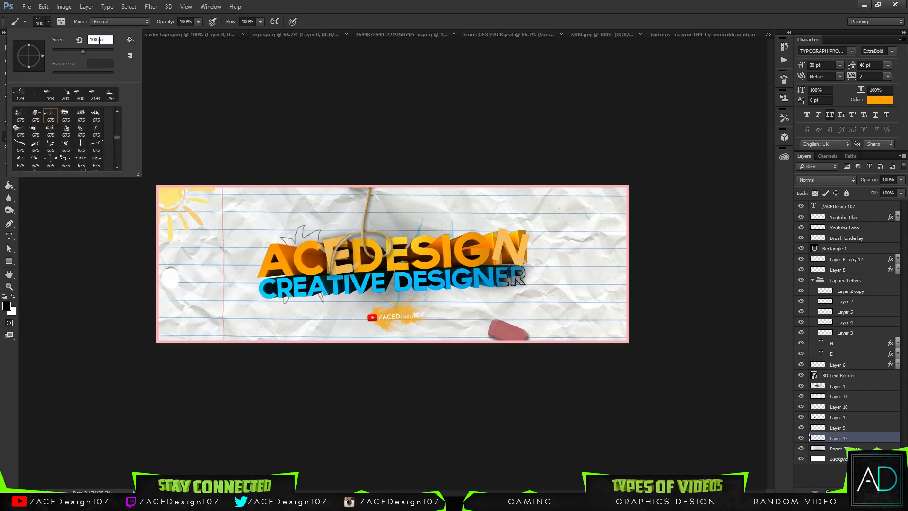
text(0)
key(Return)
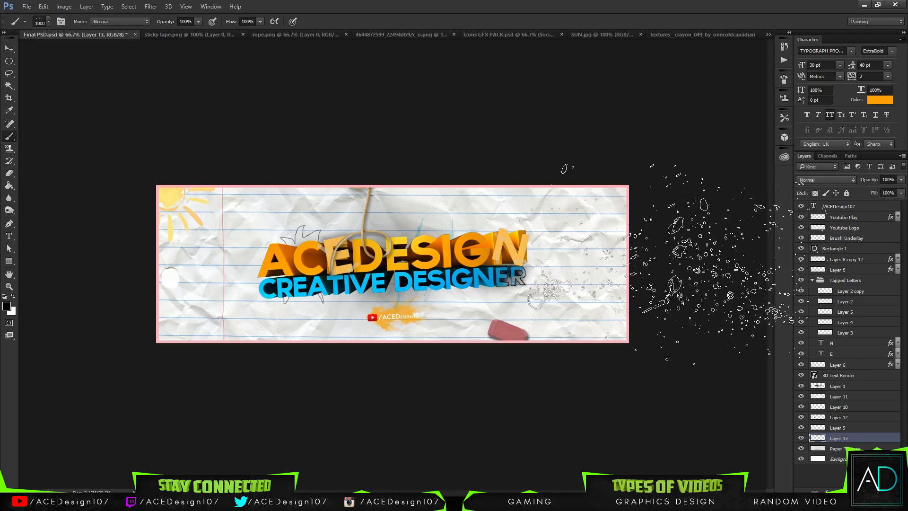
Step: Stamp black splatter specks along the banner's right edge and lower-right corner, undoing the first placement
click(686, 279)
key(ctrl+z)
click(733, 309)
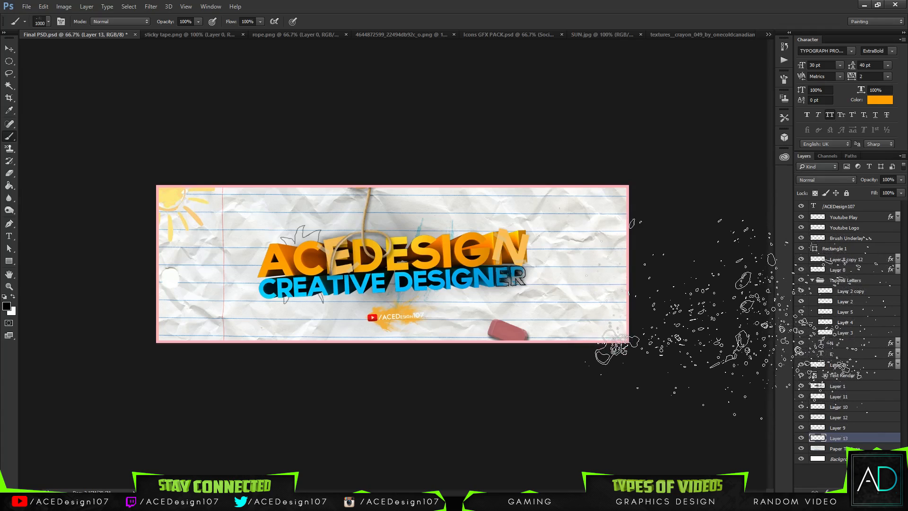
click(731, 320)
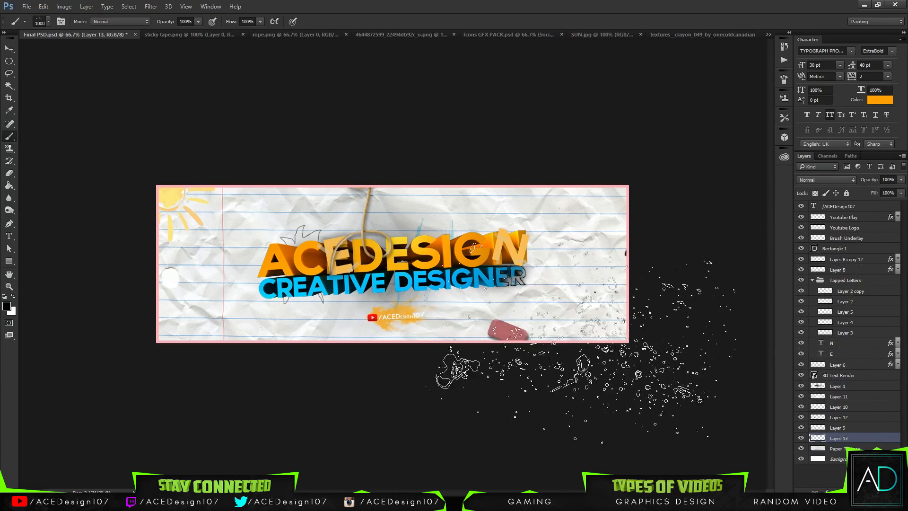
Step: Sample the blue of the CREATIVE lettering and stamp blue splatter at the banner's upper-right corner
click(7, 308)
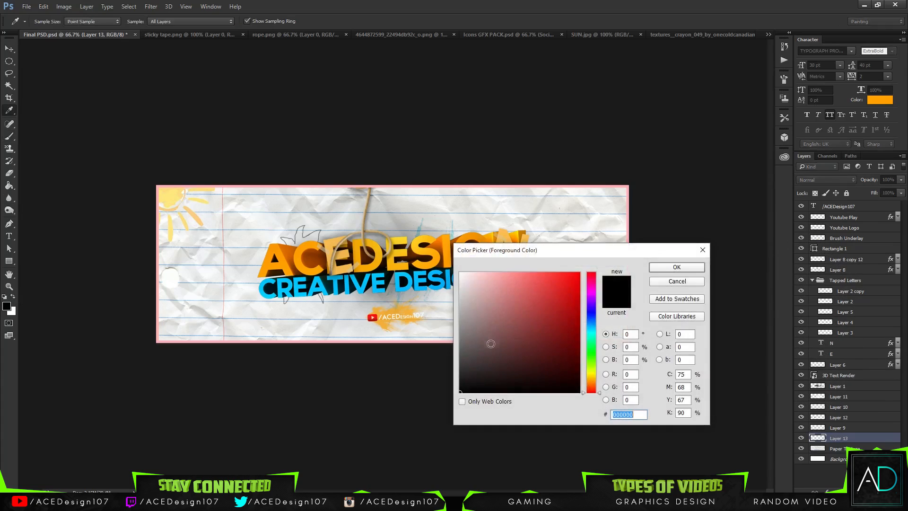
click(350, 277)
click(675, 267)
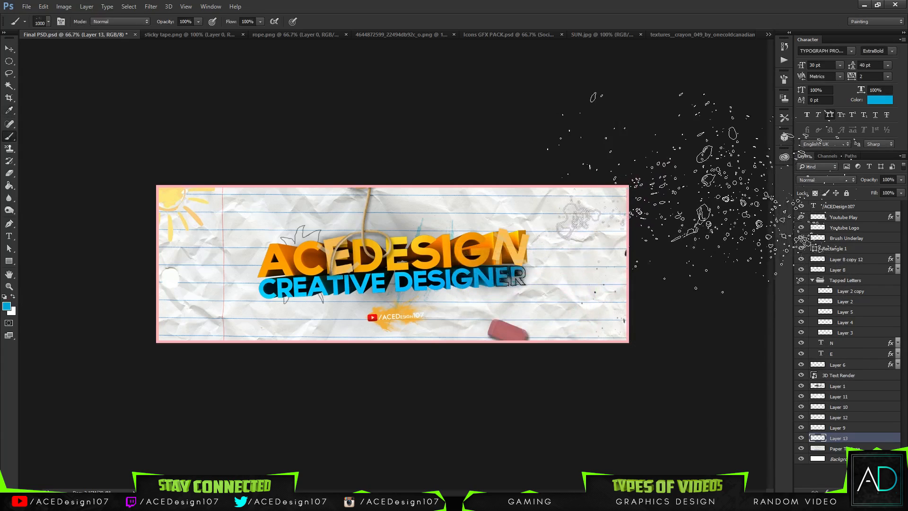
click(677, 146)
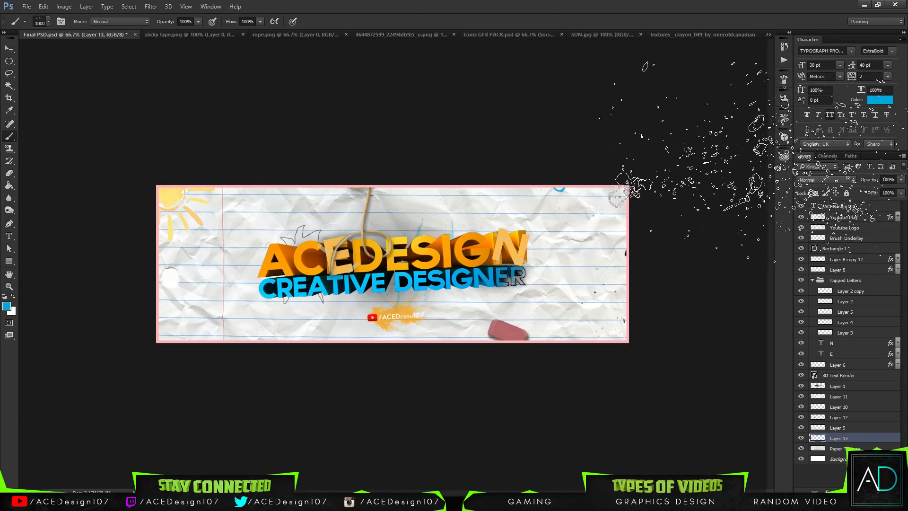
key(ctrl+z)
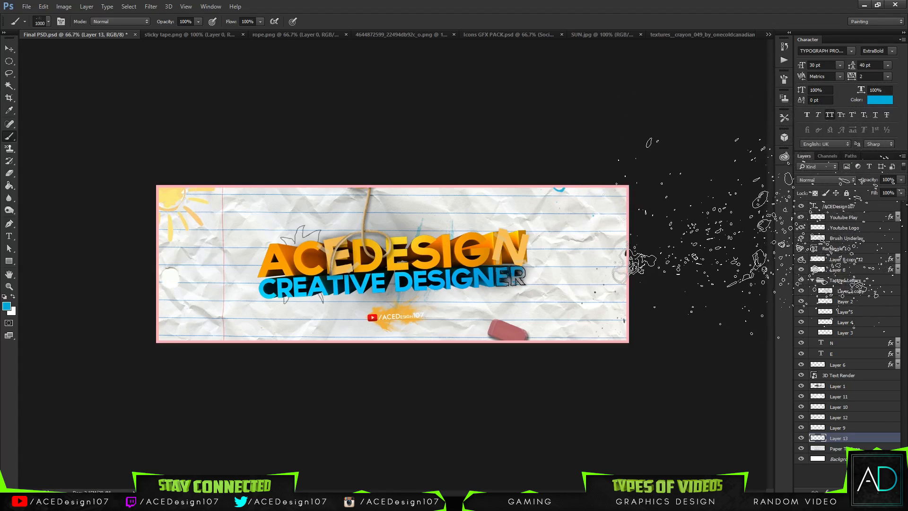
key(ctrl+minus)
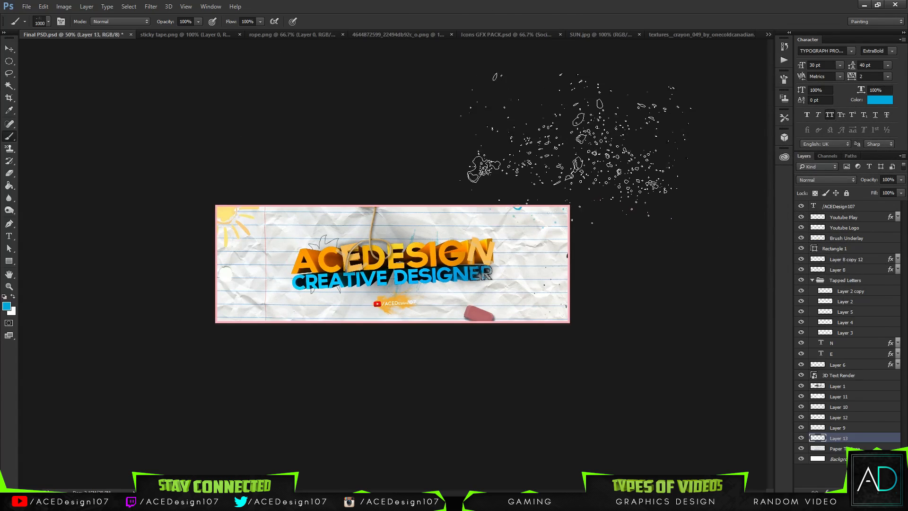
Step: Sample the orange of the ACEDESIGN lettering and stamp orange splatter on the banner's right edge, lower-right and lower-left corners
click(7, 306)
click(313, 253)
click(329, 253)
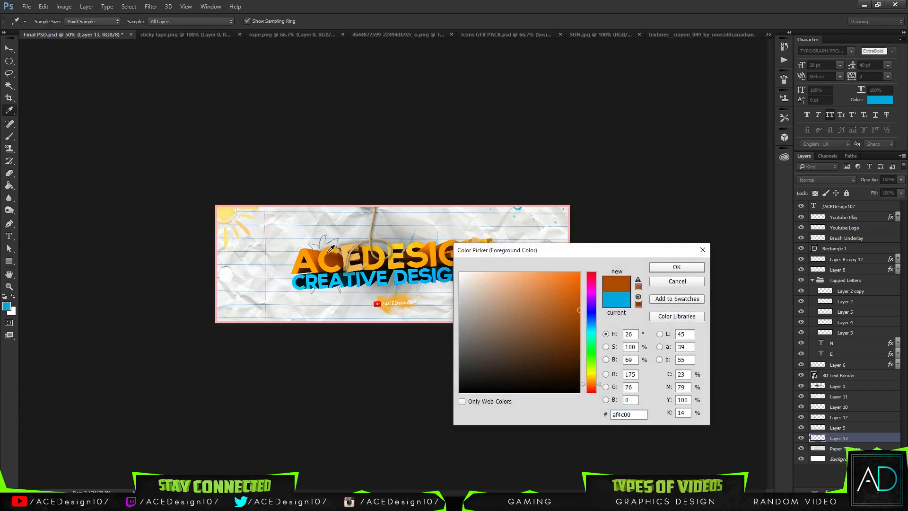
click(326, 251)
click(676, 266)
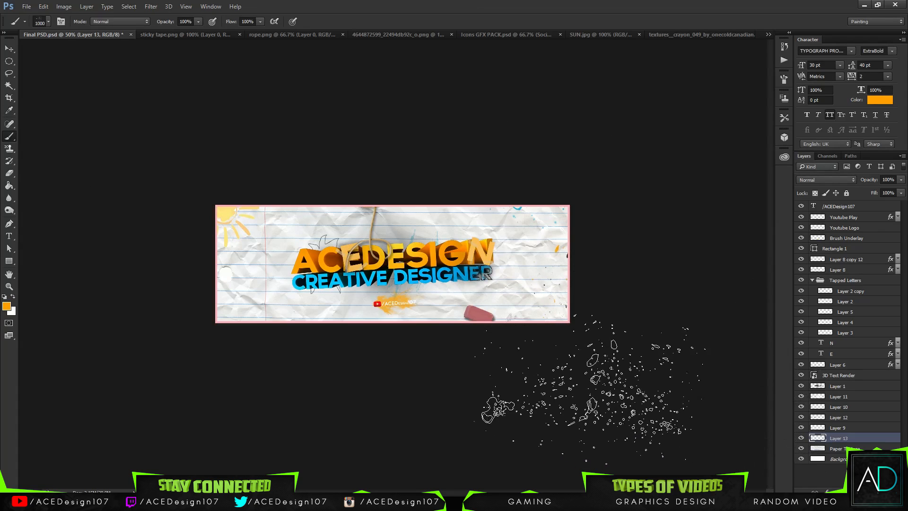
click(607, 378)
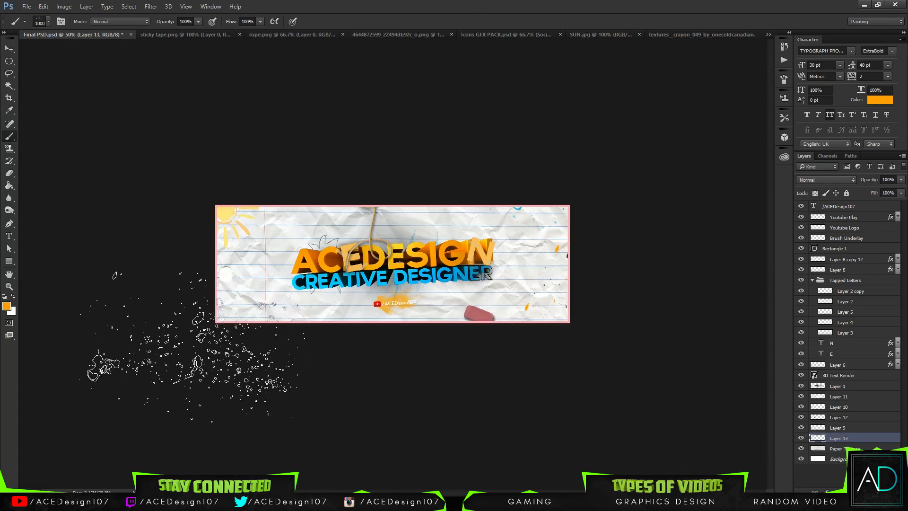
click(205, 350)
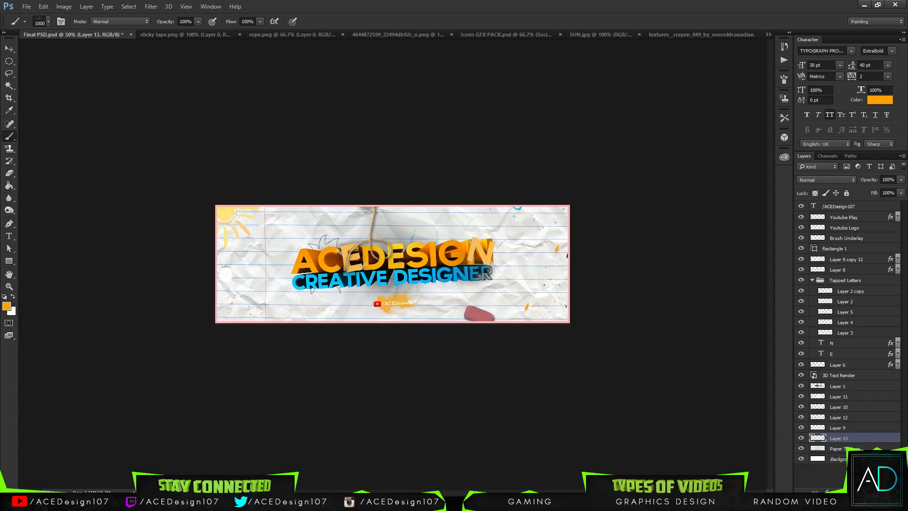
Step: Set the foreground colour back to black and add black specks along the banner's left edge
click(5, 308)
drag(565, 358, 580, 392)
click(659, 267)
key(ctrl+0)
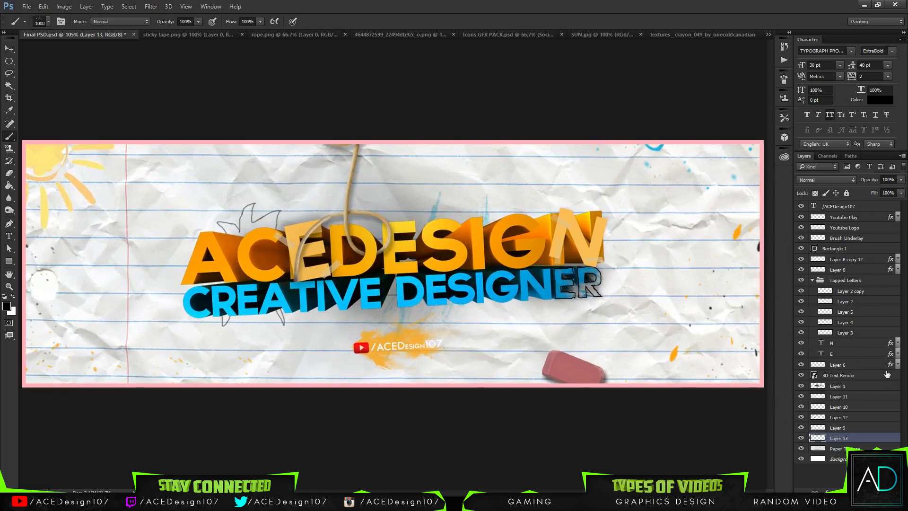
Step: Lower the splatter layer's opacity to 75%
key(e)
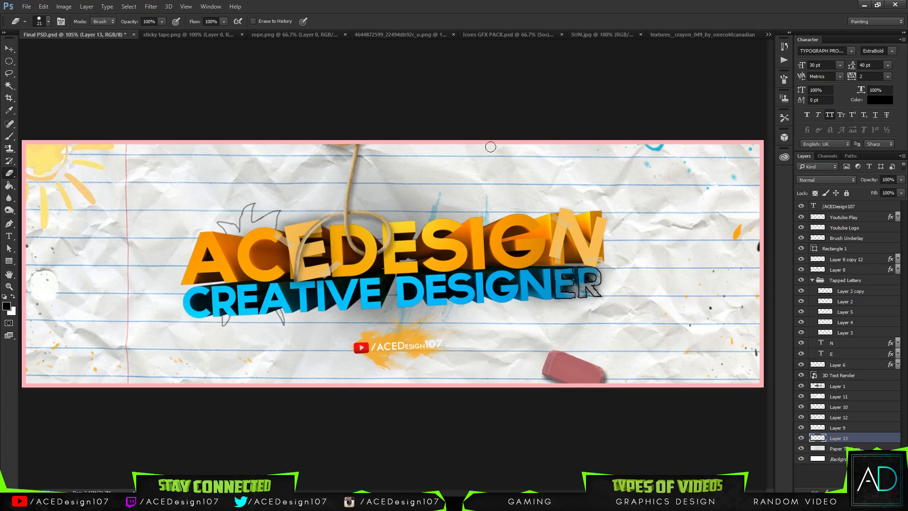
click(901, 192)
drag(889, 193, 883, 192)
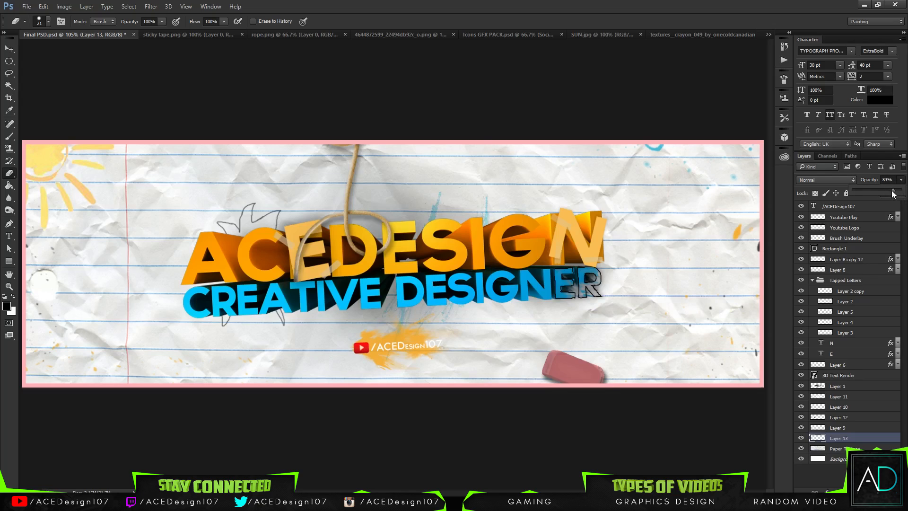
drag(895, 191, 889, 193)
key(v)
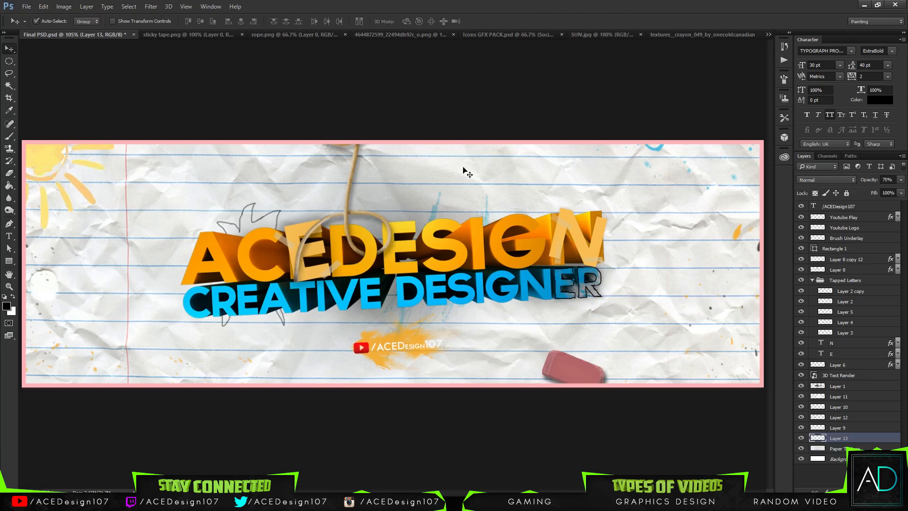
click(854, 447)
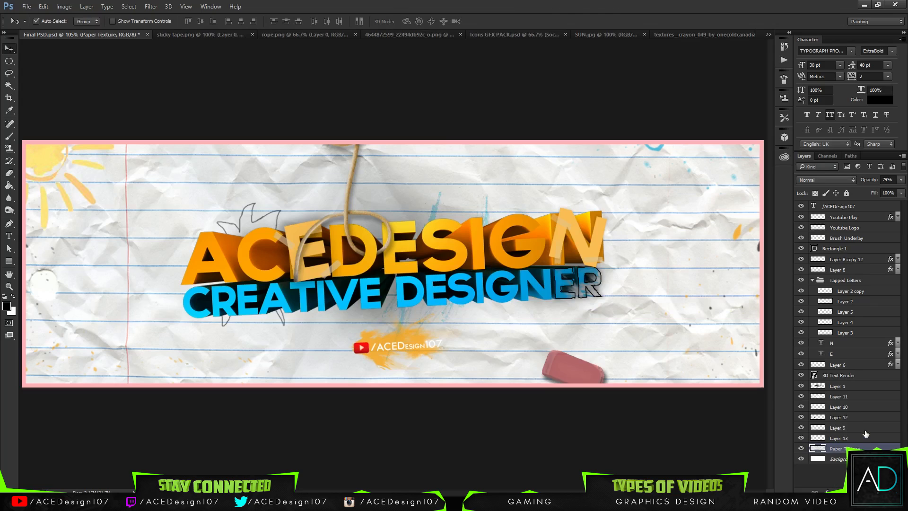
key(ctrl+u)
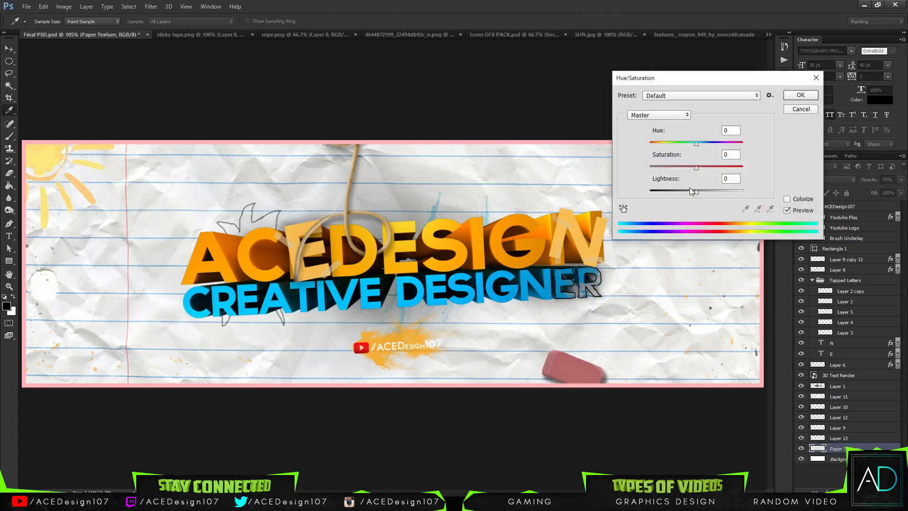
drag(677, 168, 543, 162)
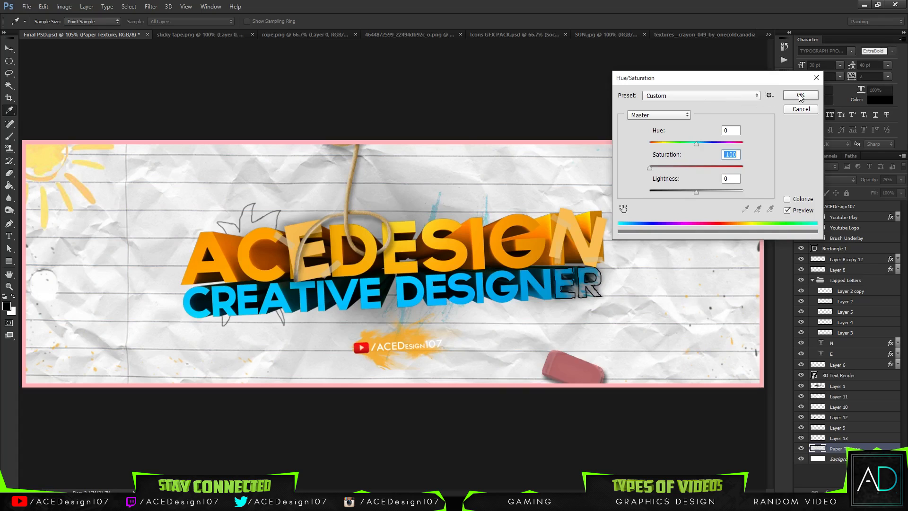
click(803, 110)
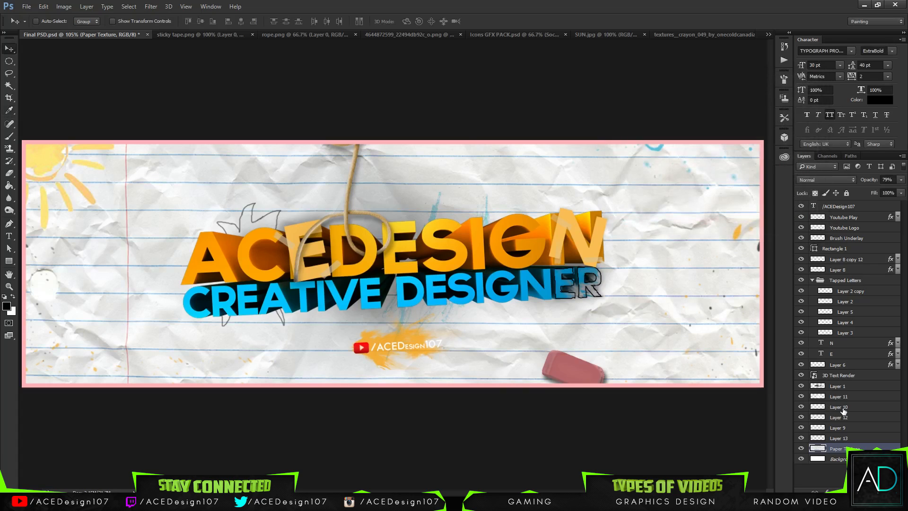
Step: Duplicate the Paper Texture layer, set the copy's saturation to -100, and compare it with the original paper hidden and shown
key(ctrl+j)
key(ctrl+u)
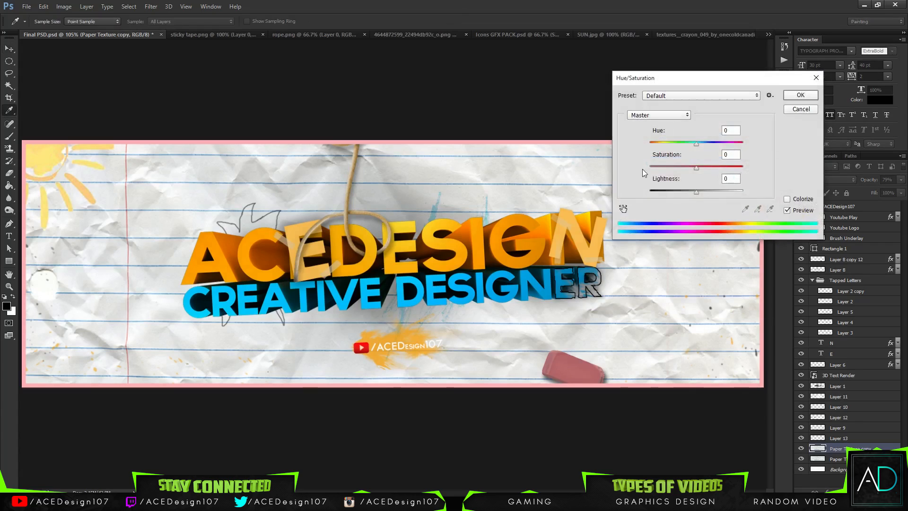
drag(696, 168, 627, 170)
click(806, 99)
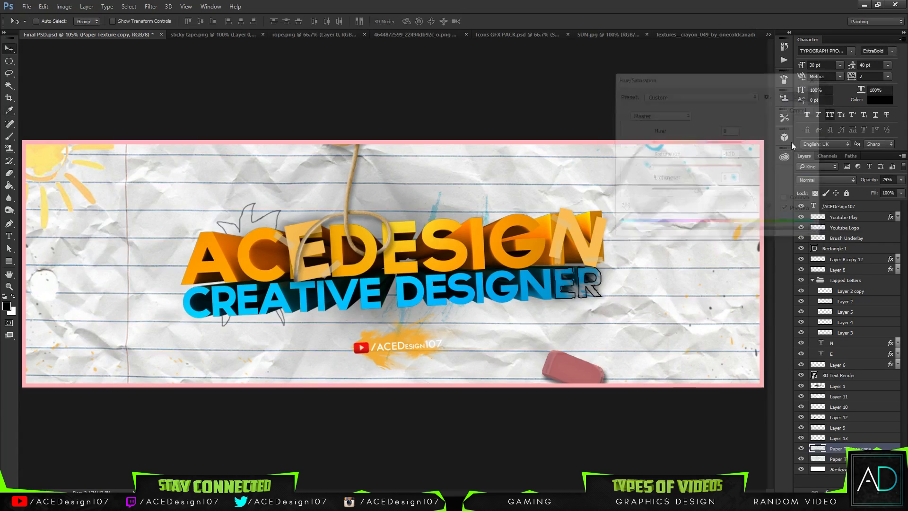
click(802, 458)
click(802, 459)
click(803, 459)
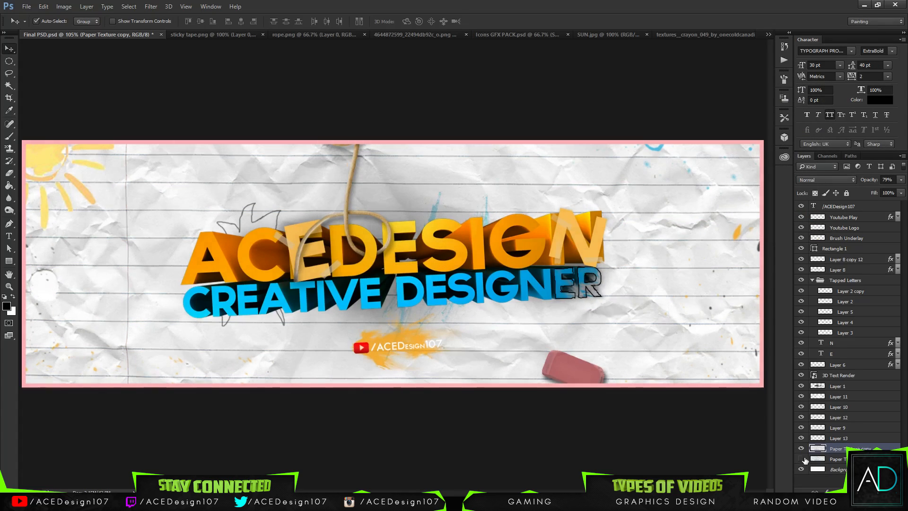
click(802, 459)
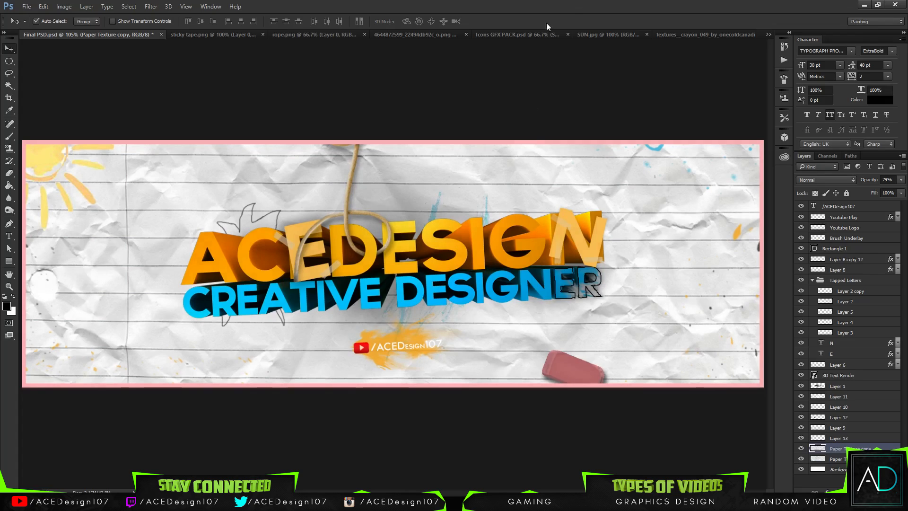
Step: Select all layers and put them into one group
key(ctrl+alt+a)
key(ctrl+g)
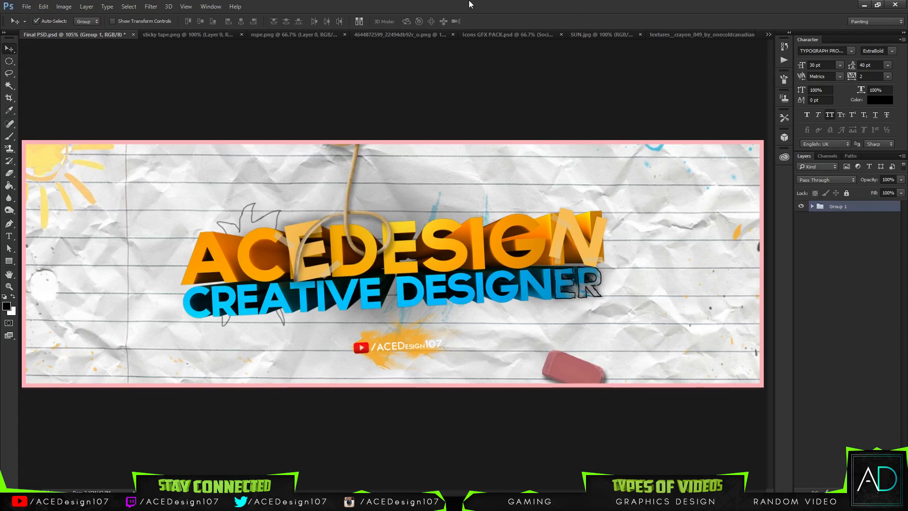